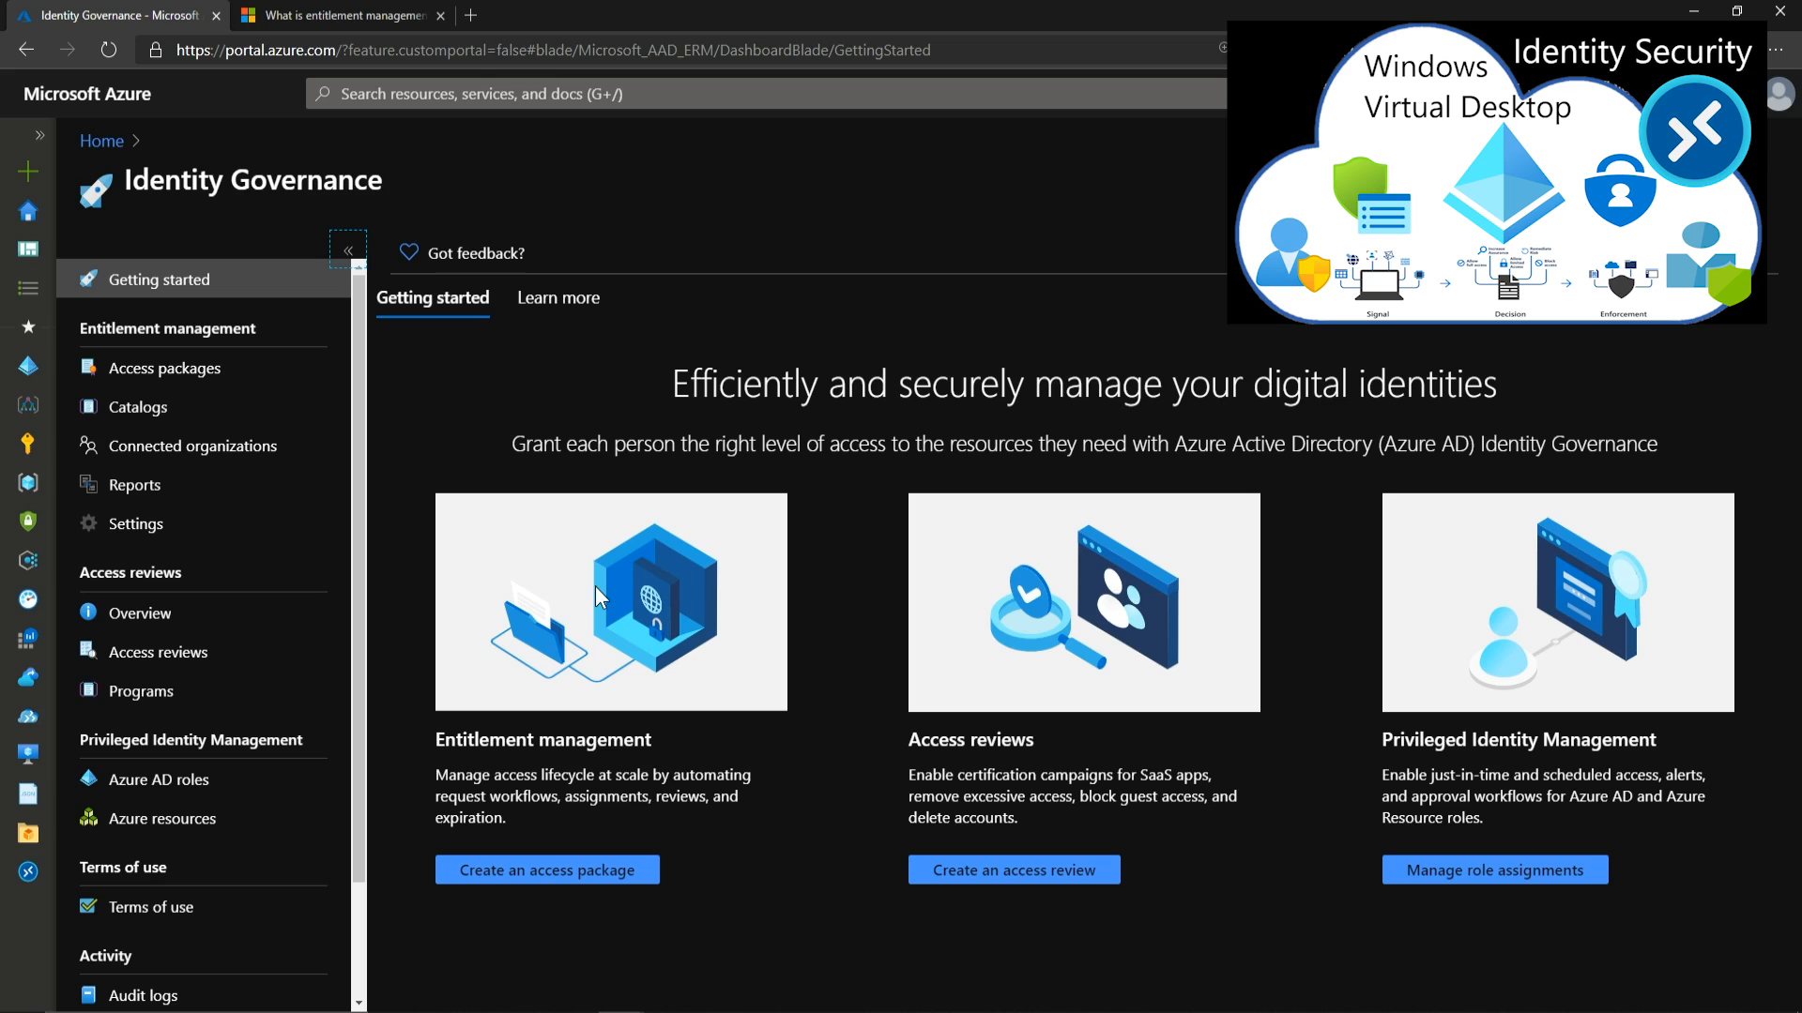
Step: Start an access package named Onboarding in the General catalog and assign a role to each SharePoint site, application and group resource
click(624, 870)
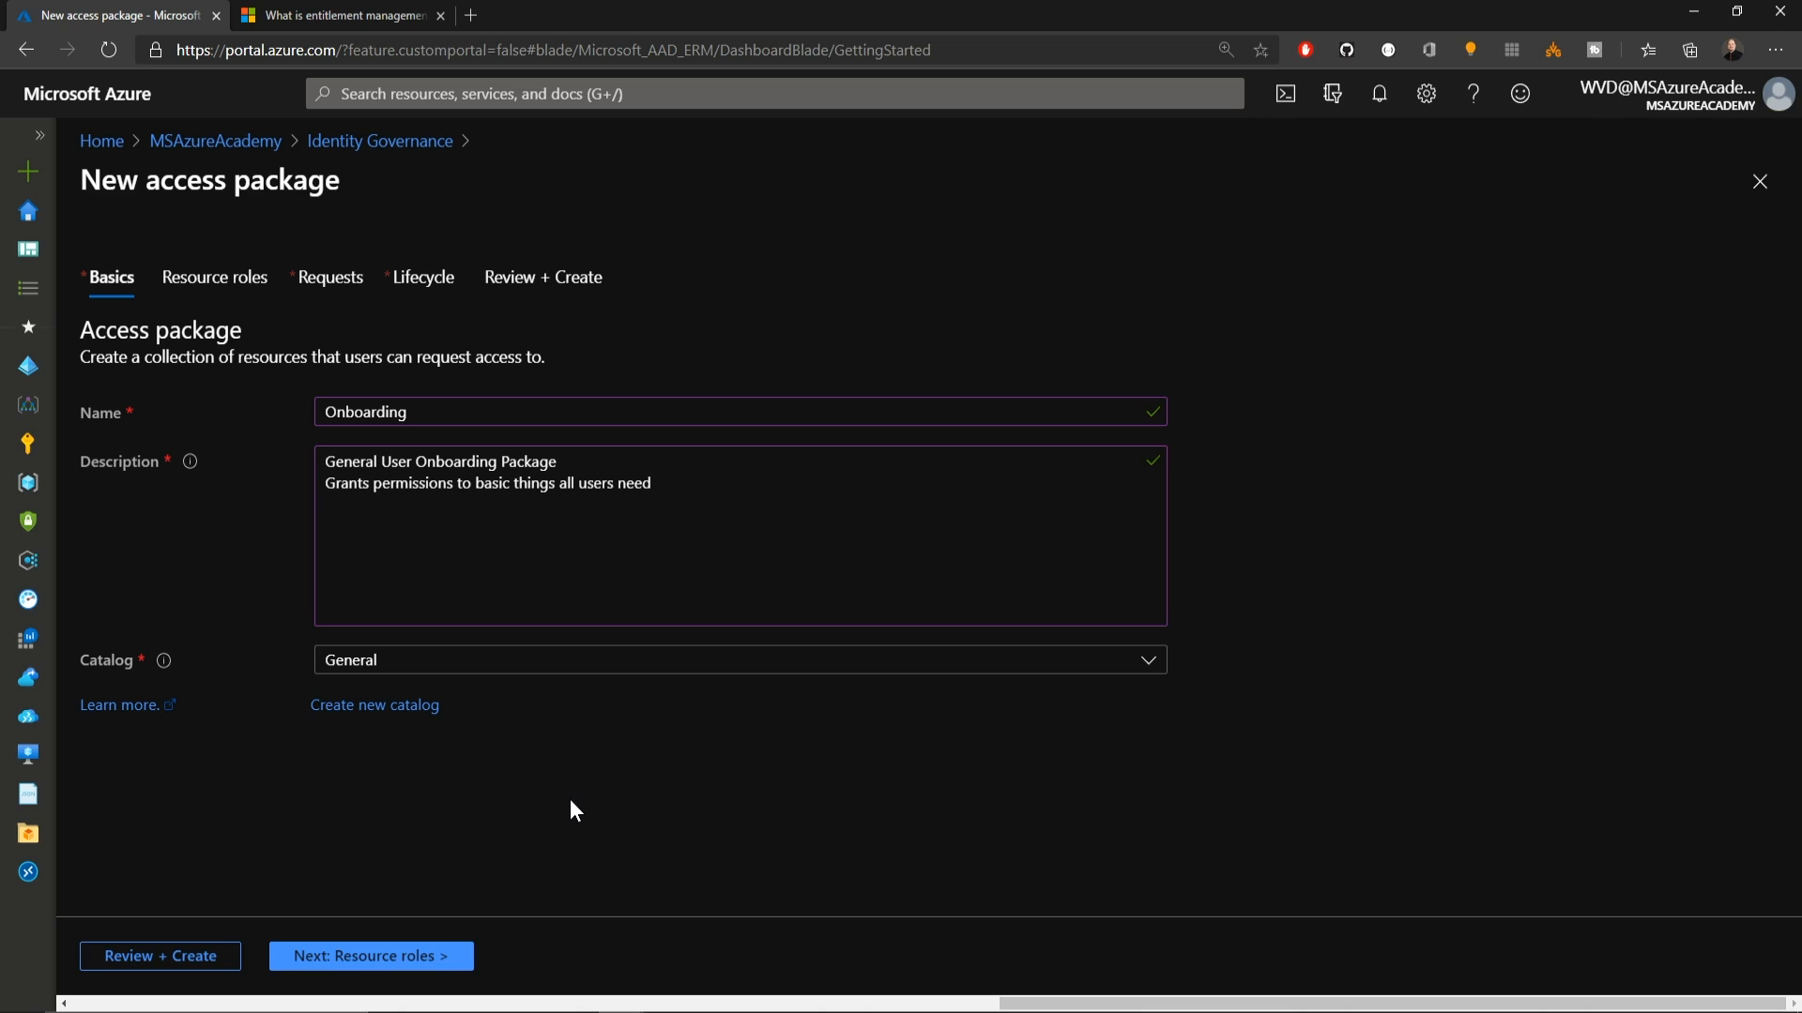
click(395, 949)
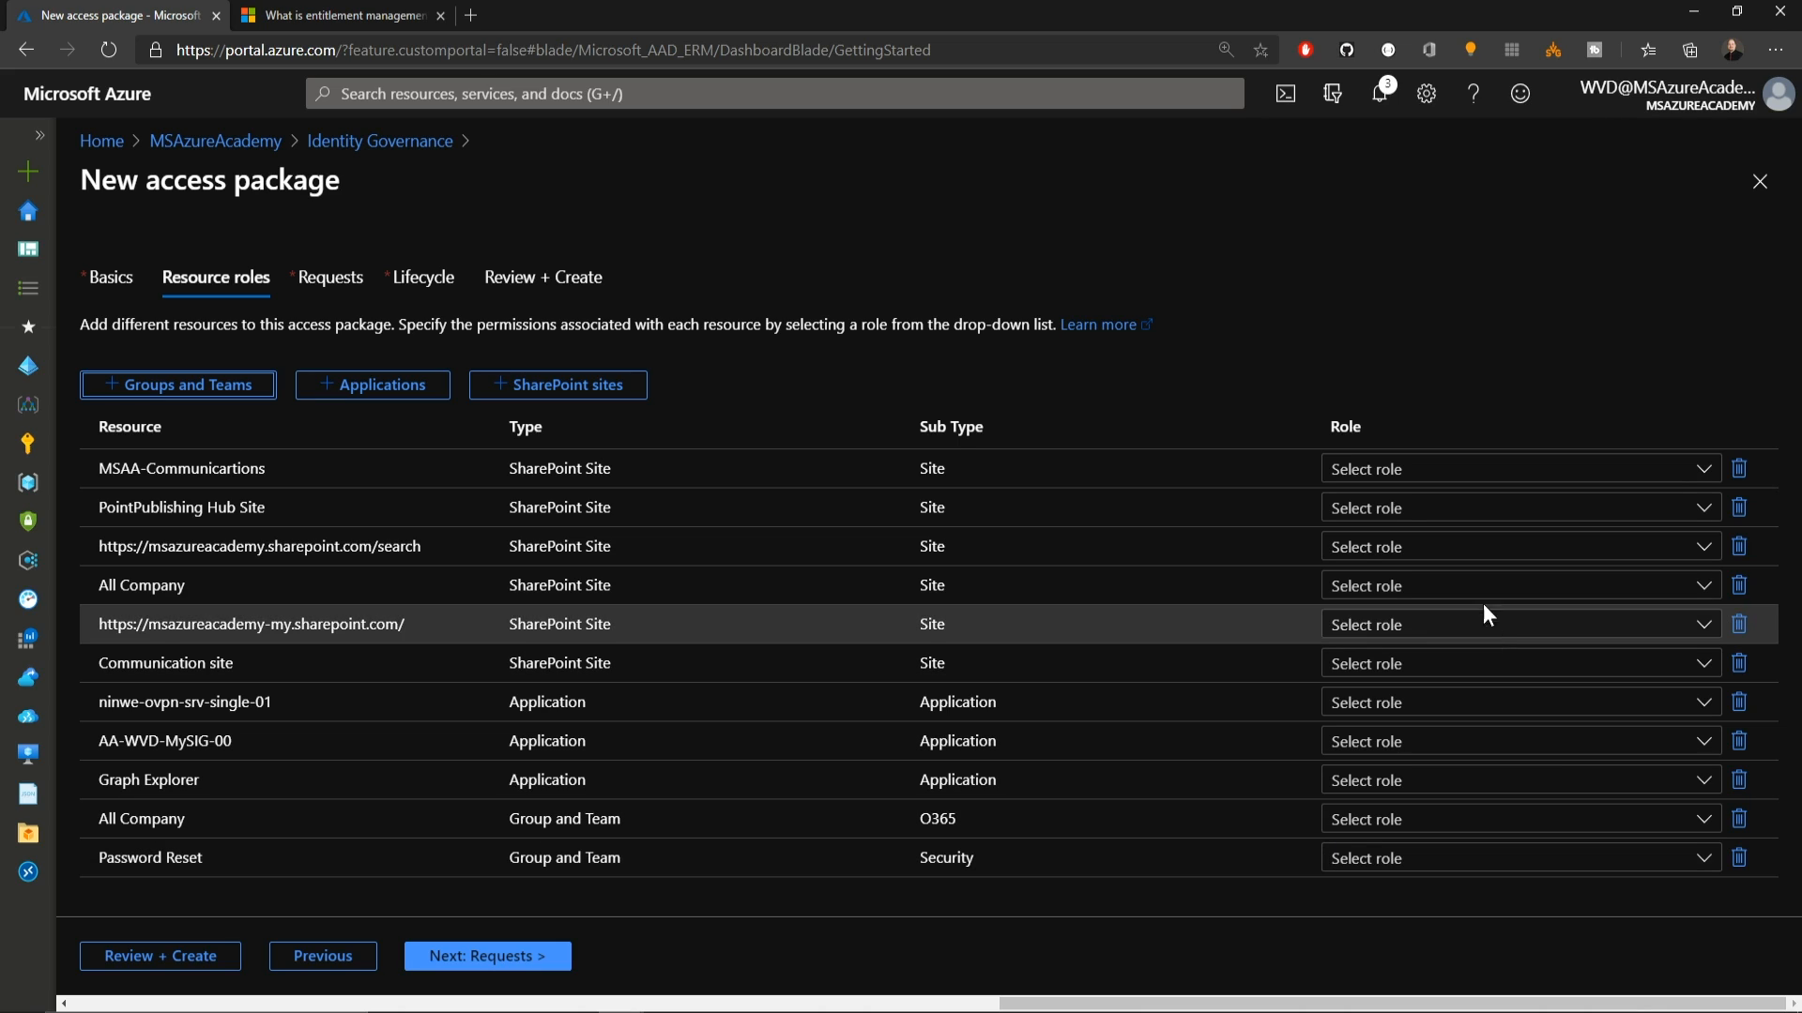
click(1675, 470)
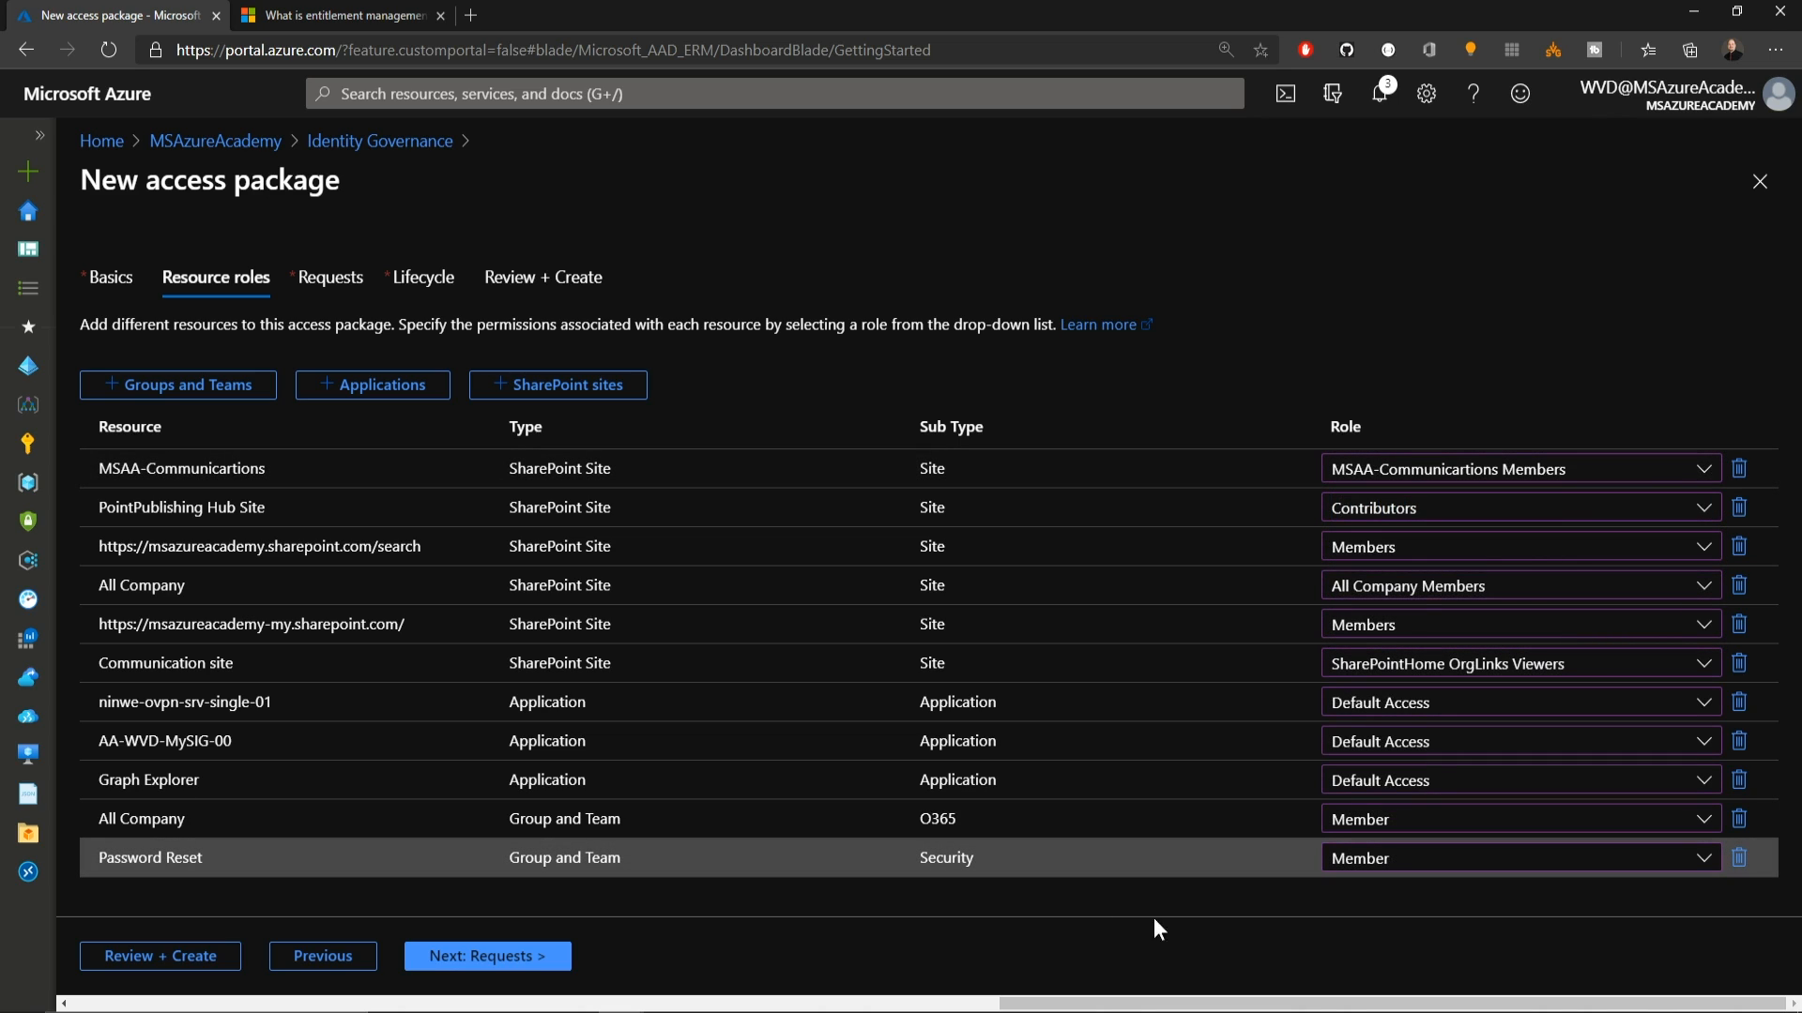
click(539, 958)
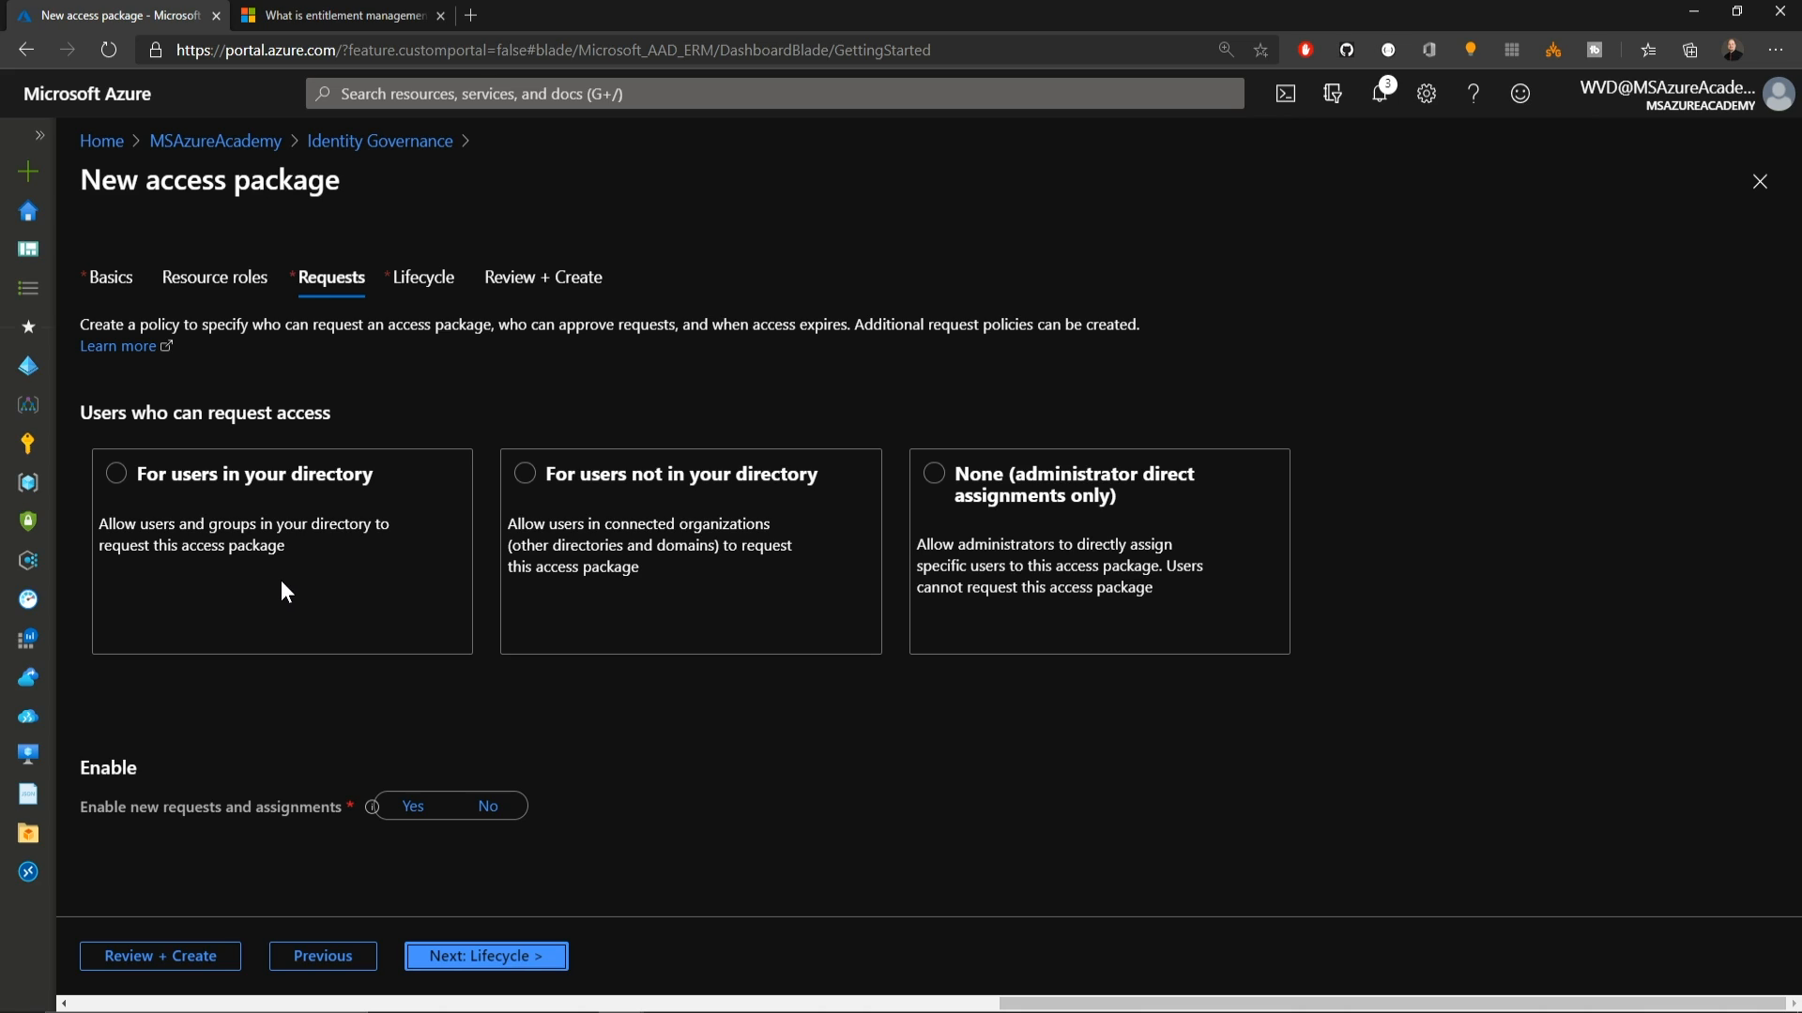
Step: Let all directory members, excluding guests, request the package, requiring approval but no requestor justification
click(125, 489)
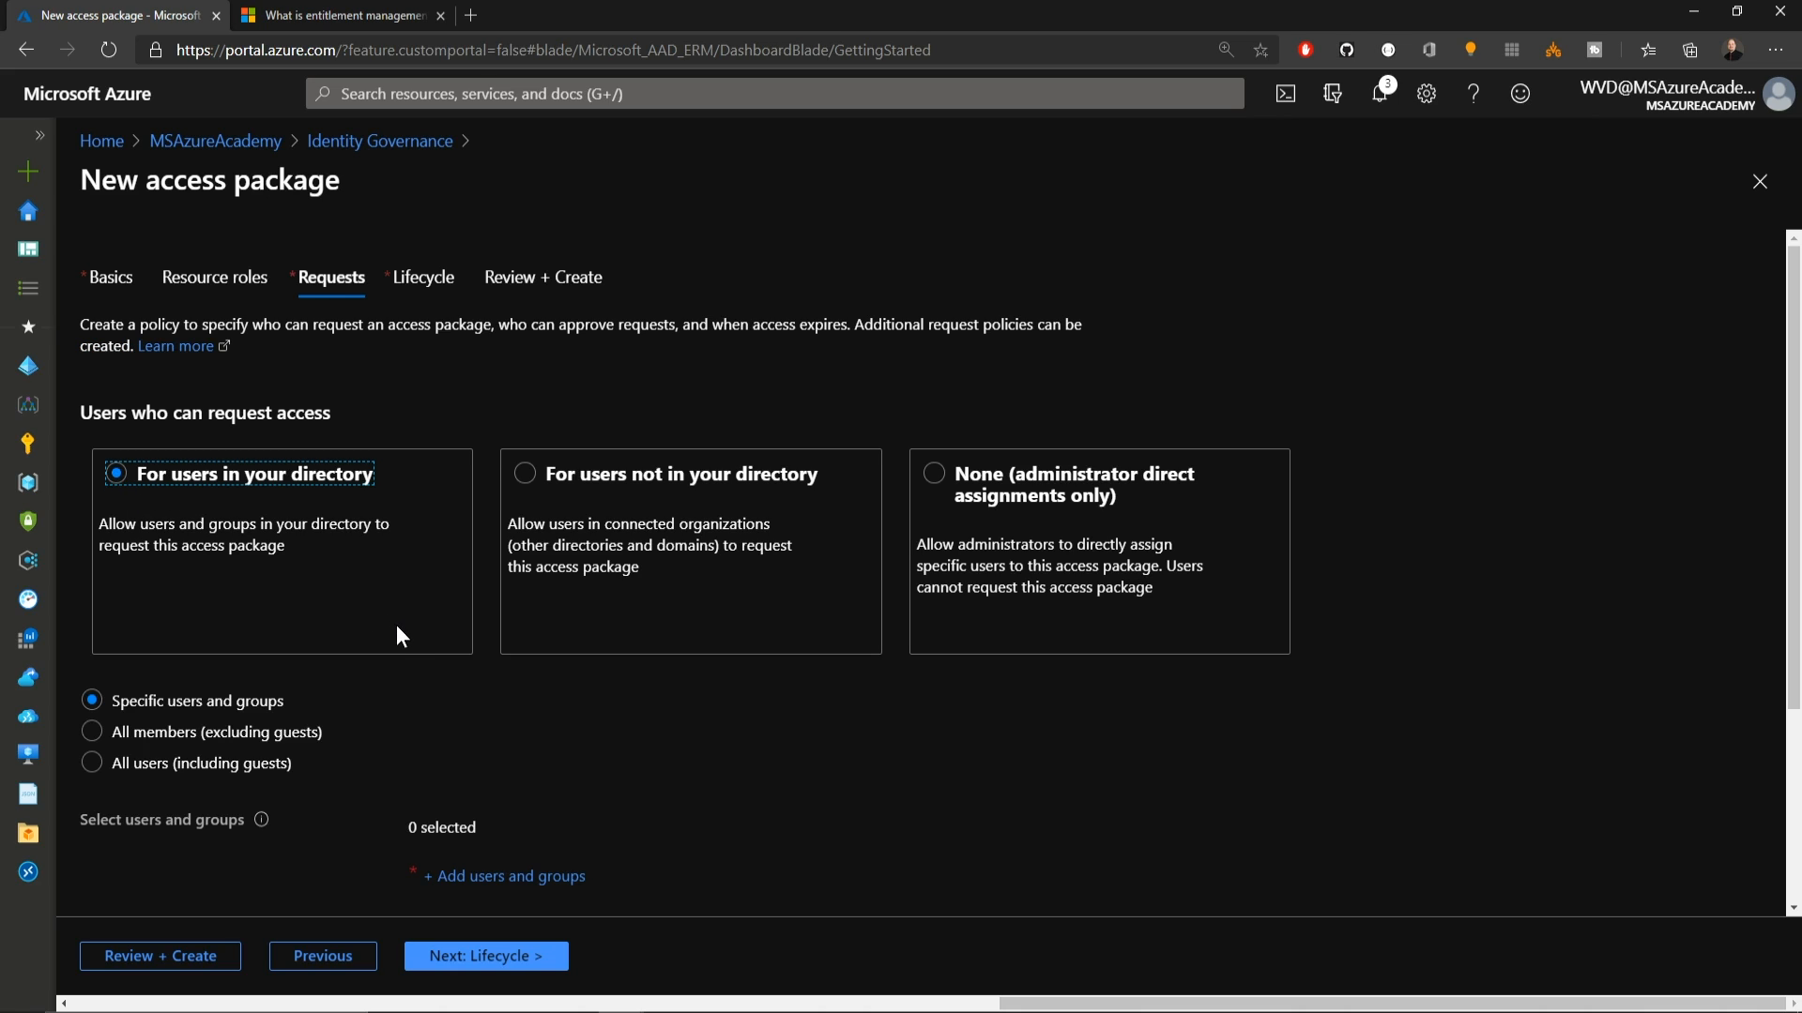
scroll(405, 633, down, 2)
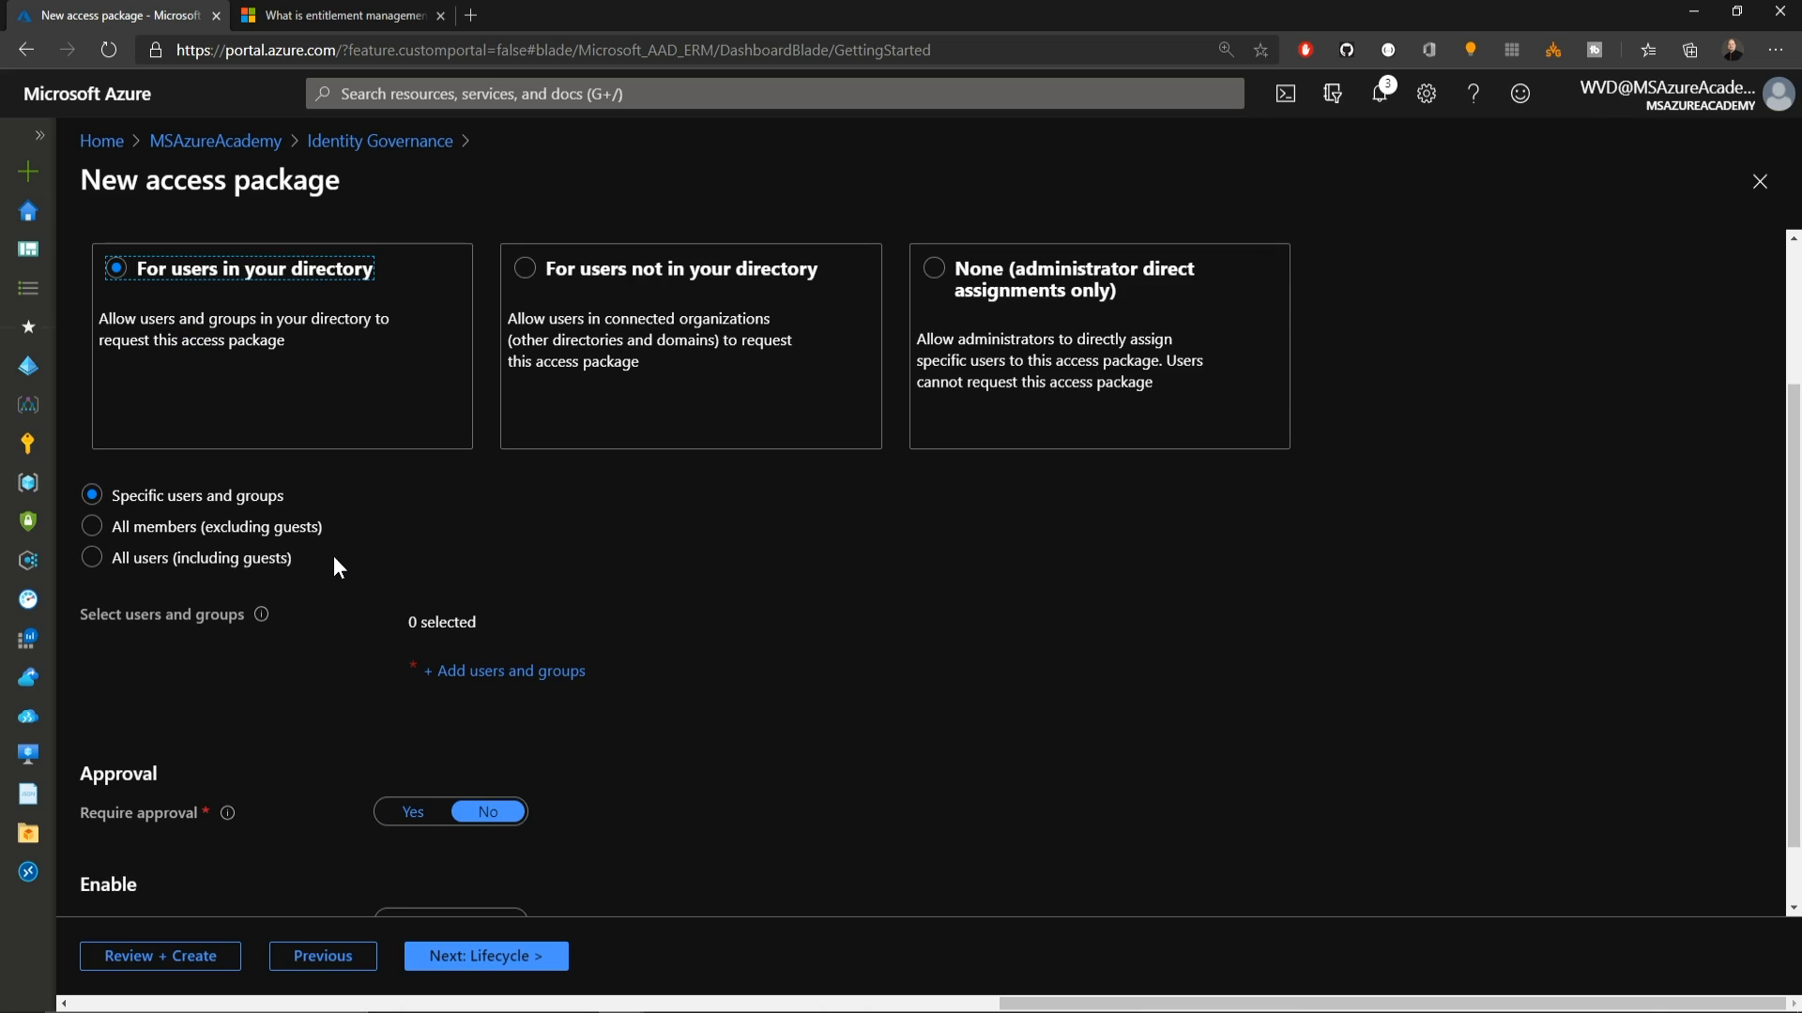
click(91, 527)
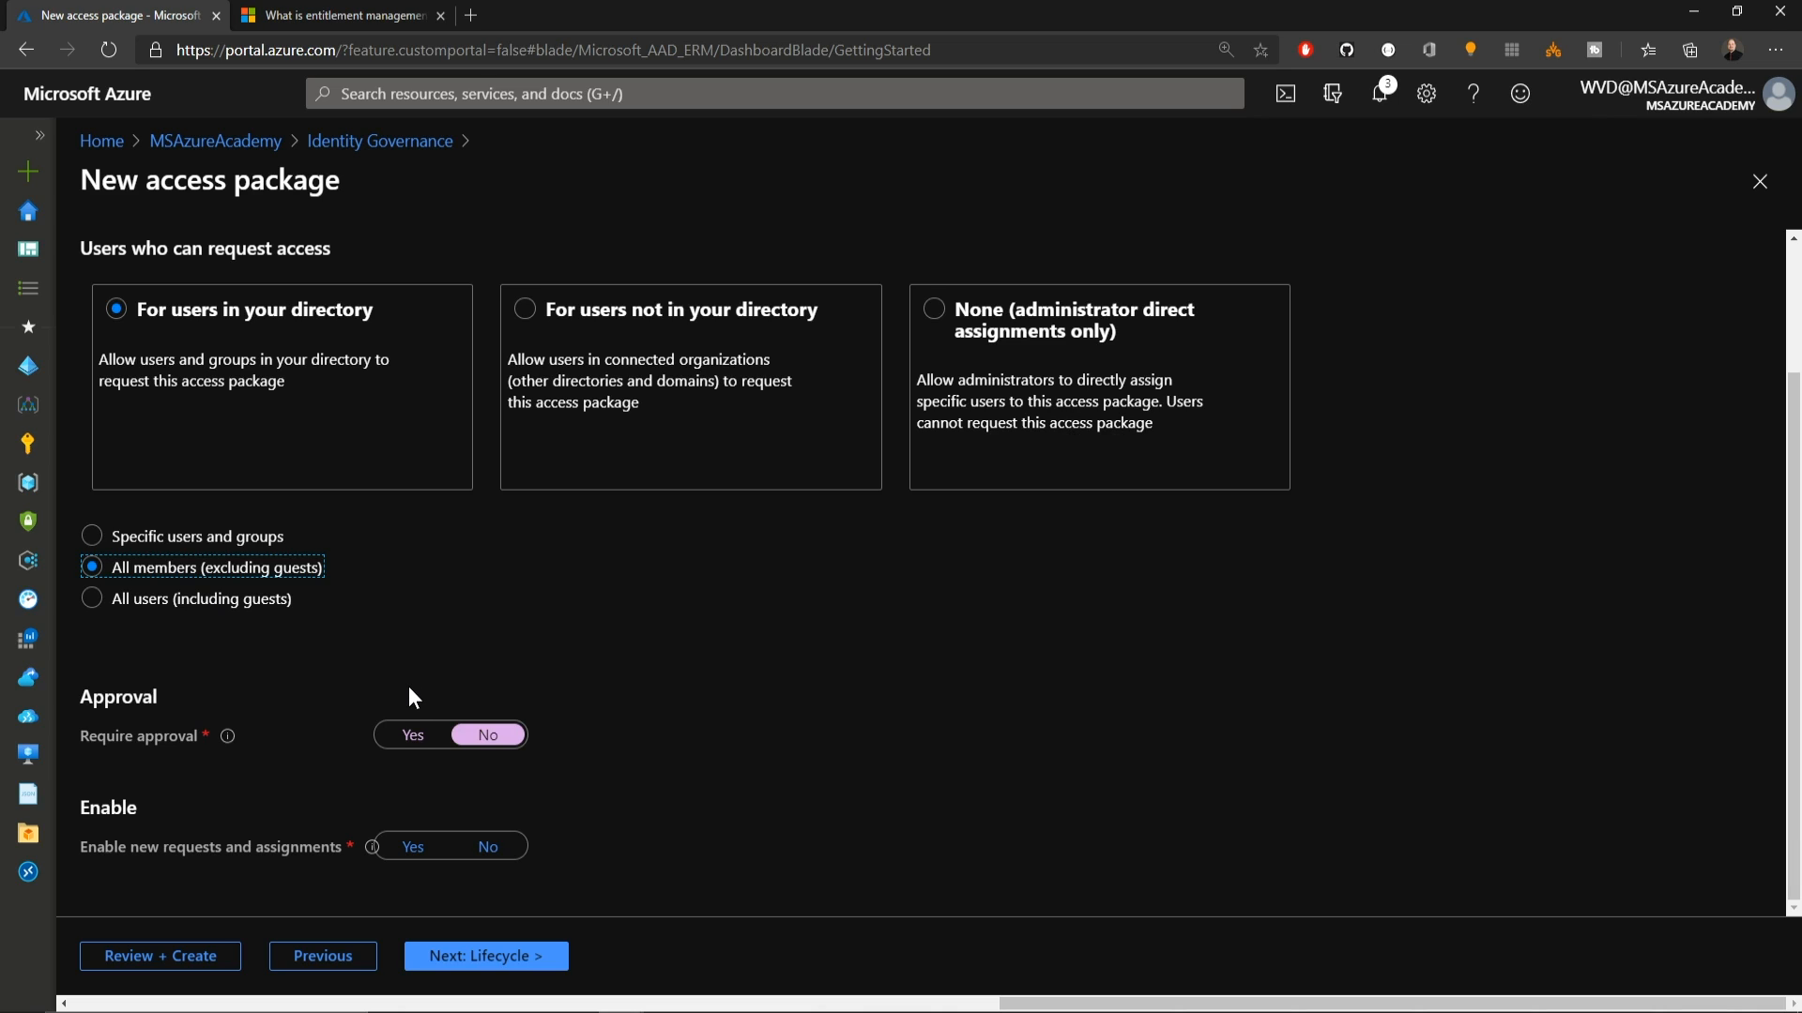
click(414, 734)
scroll(664, 684, down, 4)
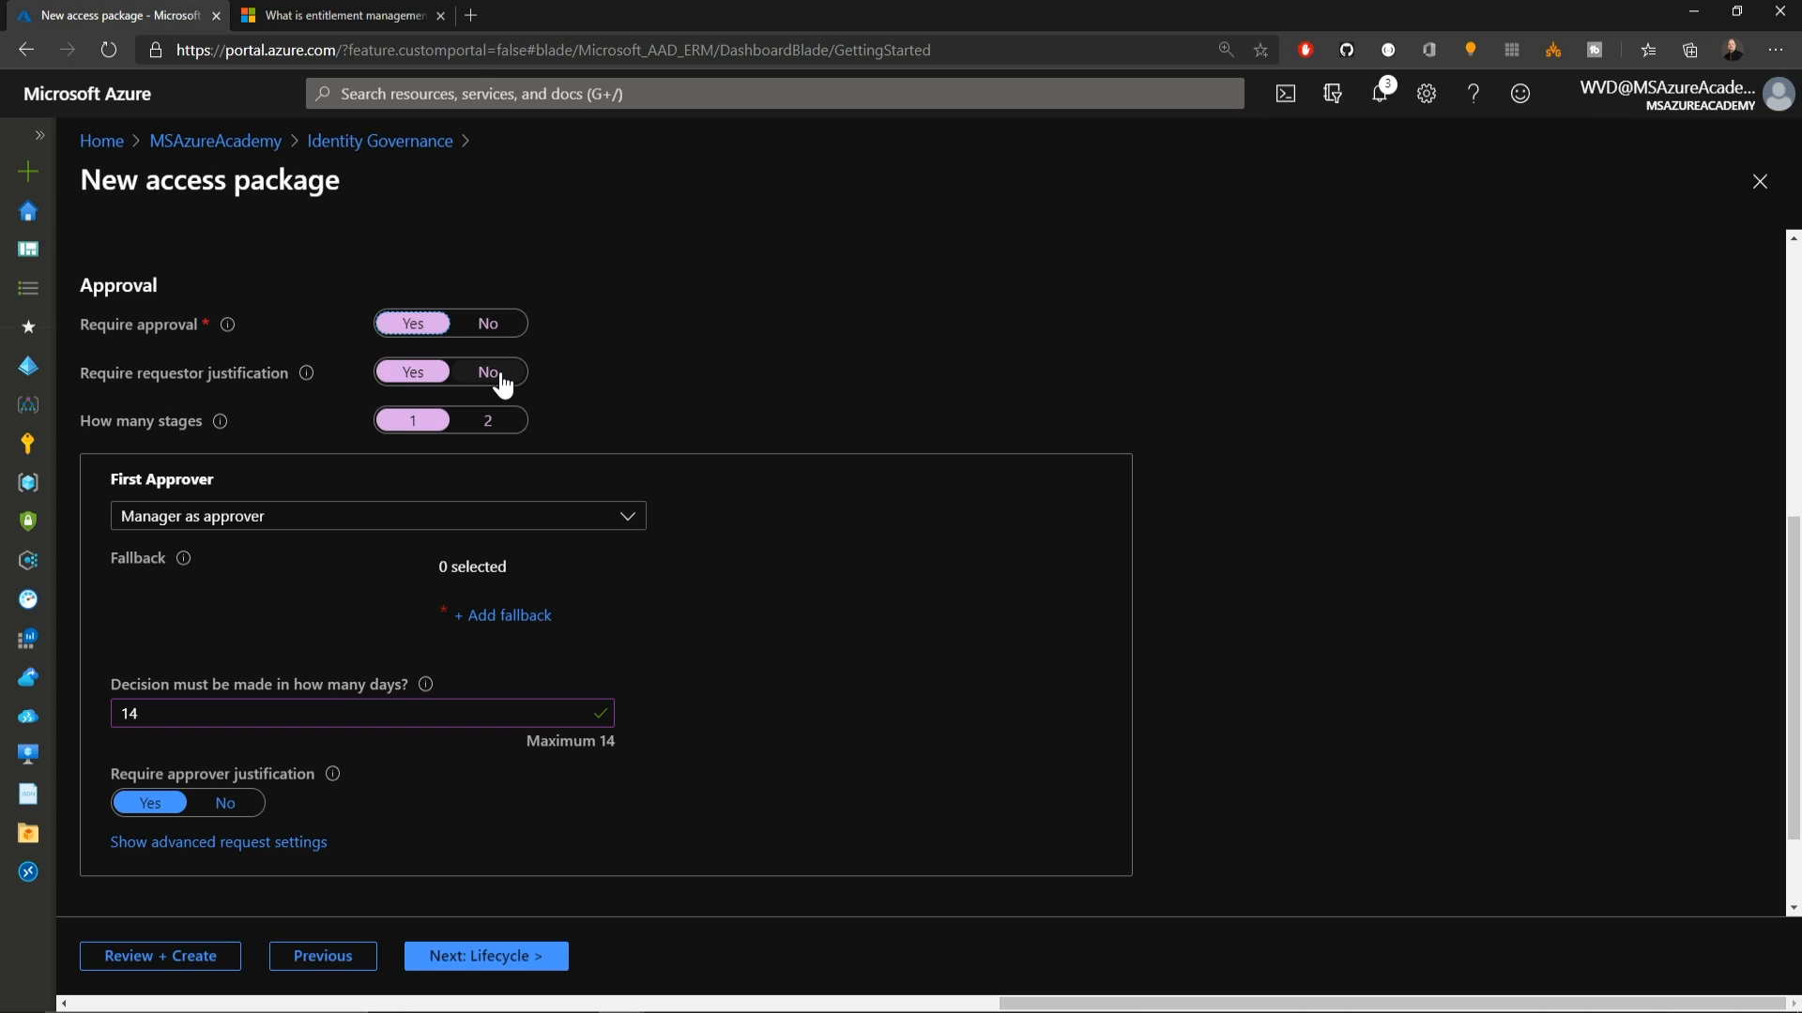
click(501, 376)
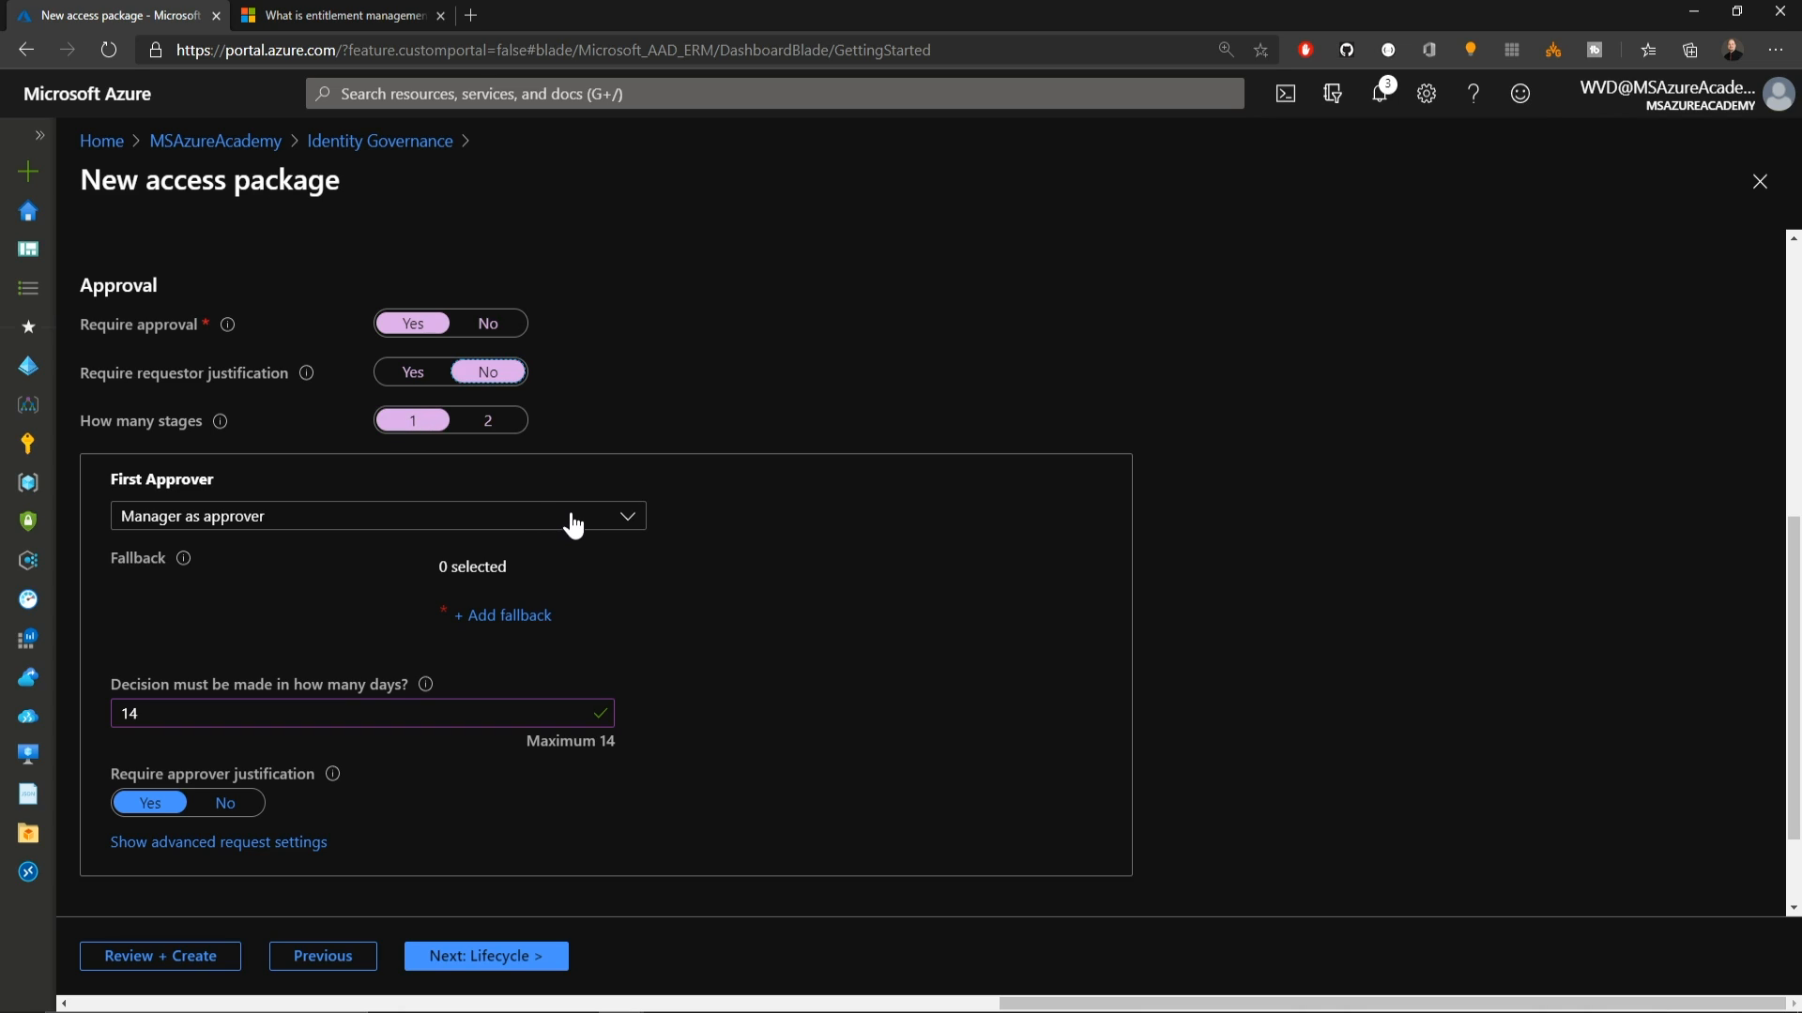
Step: Set the first approver to specific approvers and add Superman as the approver
click(621, 519)
click(288, 599)
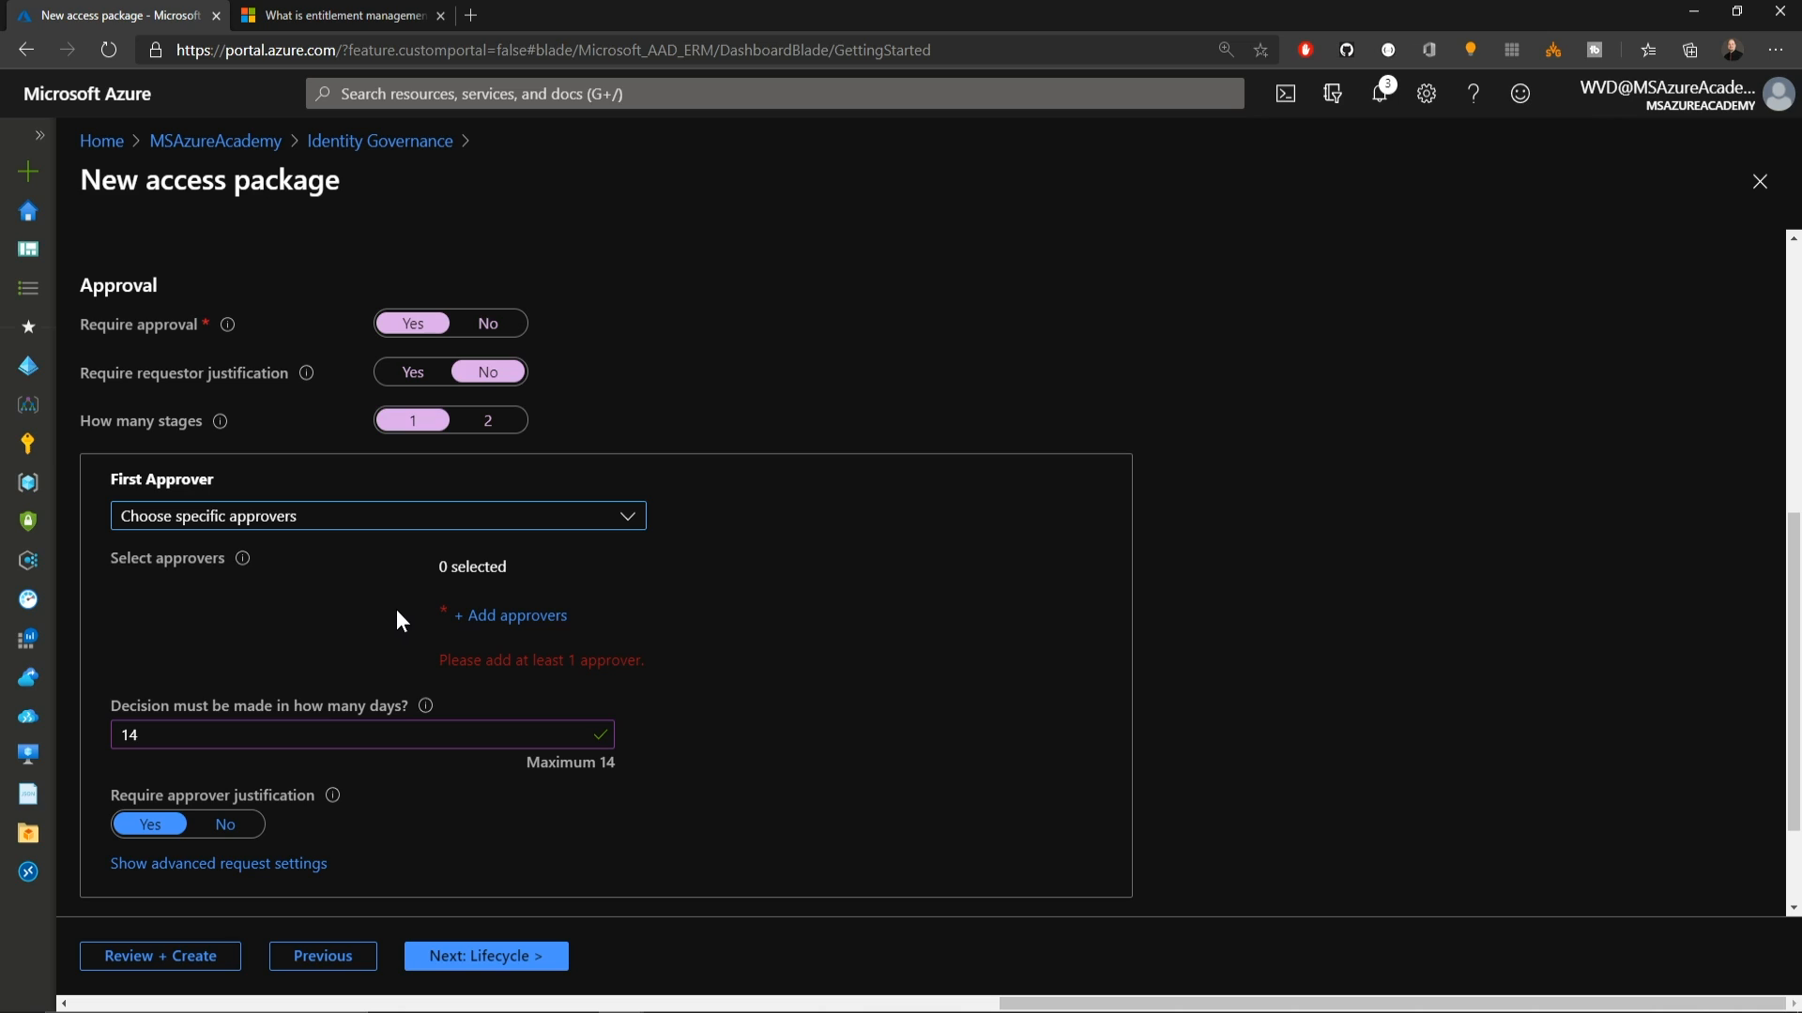
click(516, 620)
text(superman)
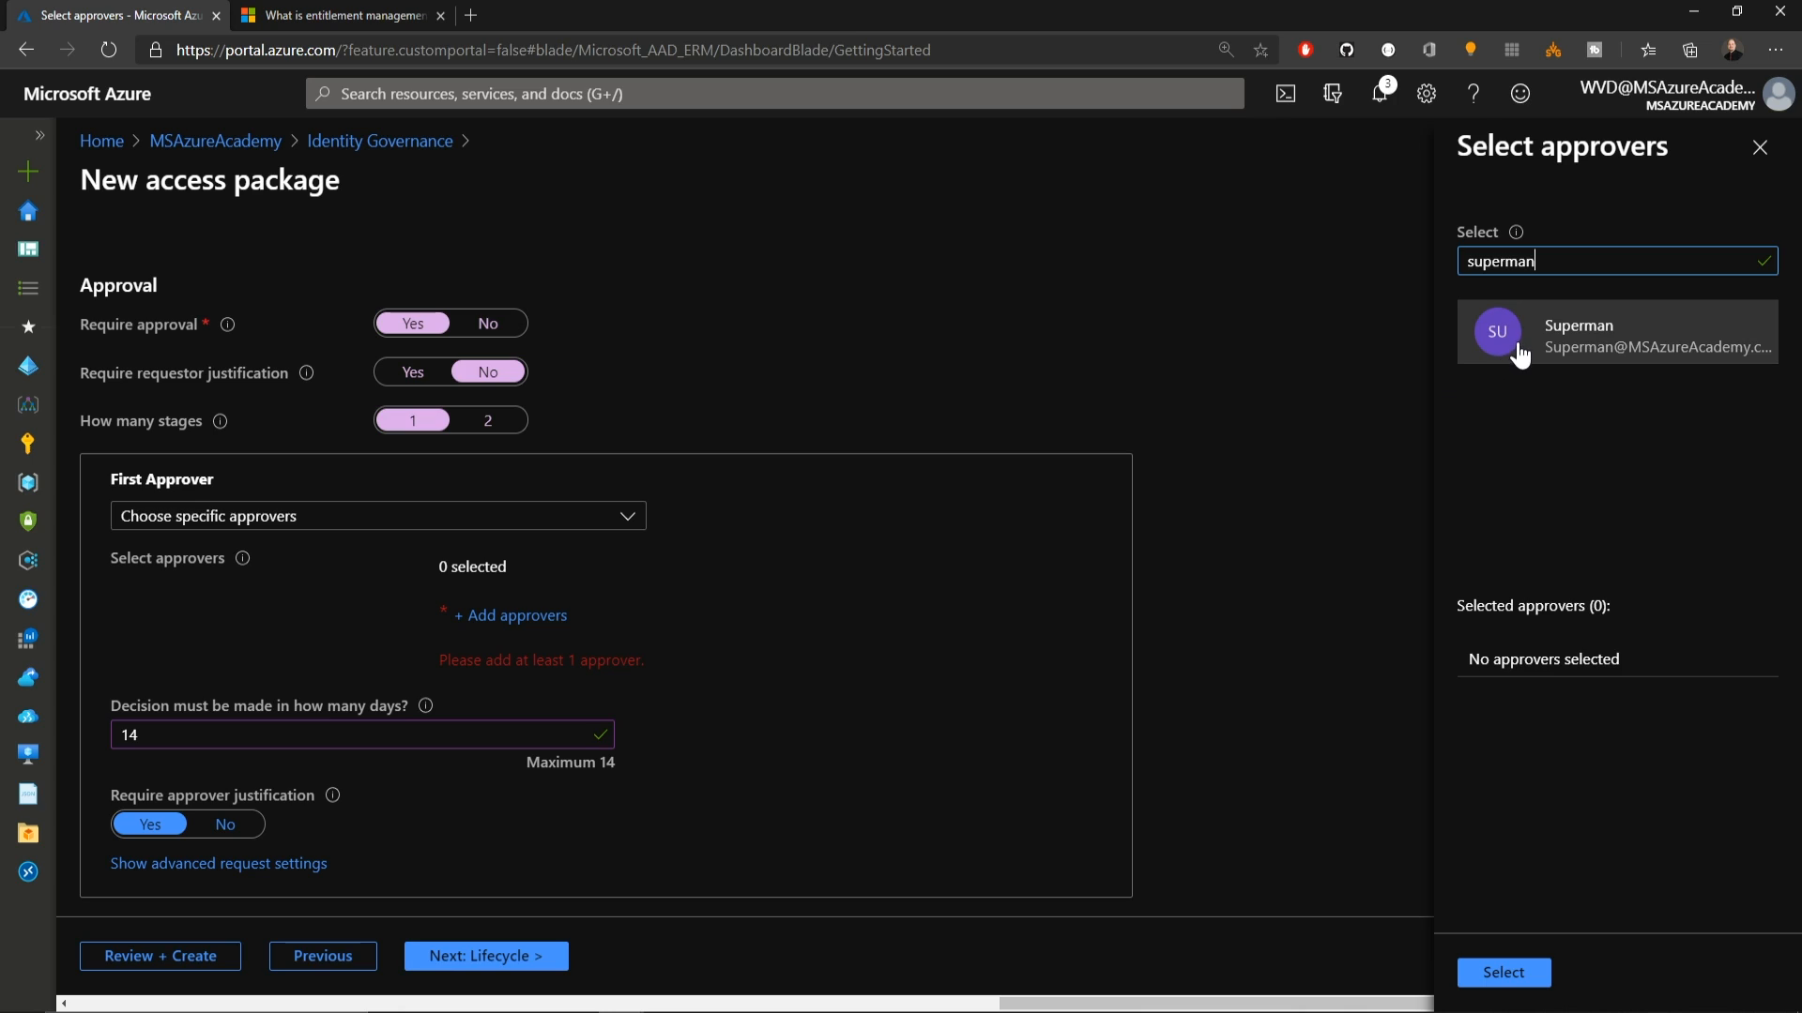
click(1517, 336)
click(1532, 973)
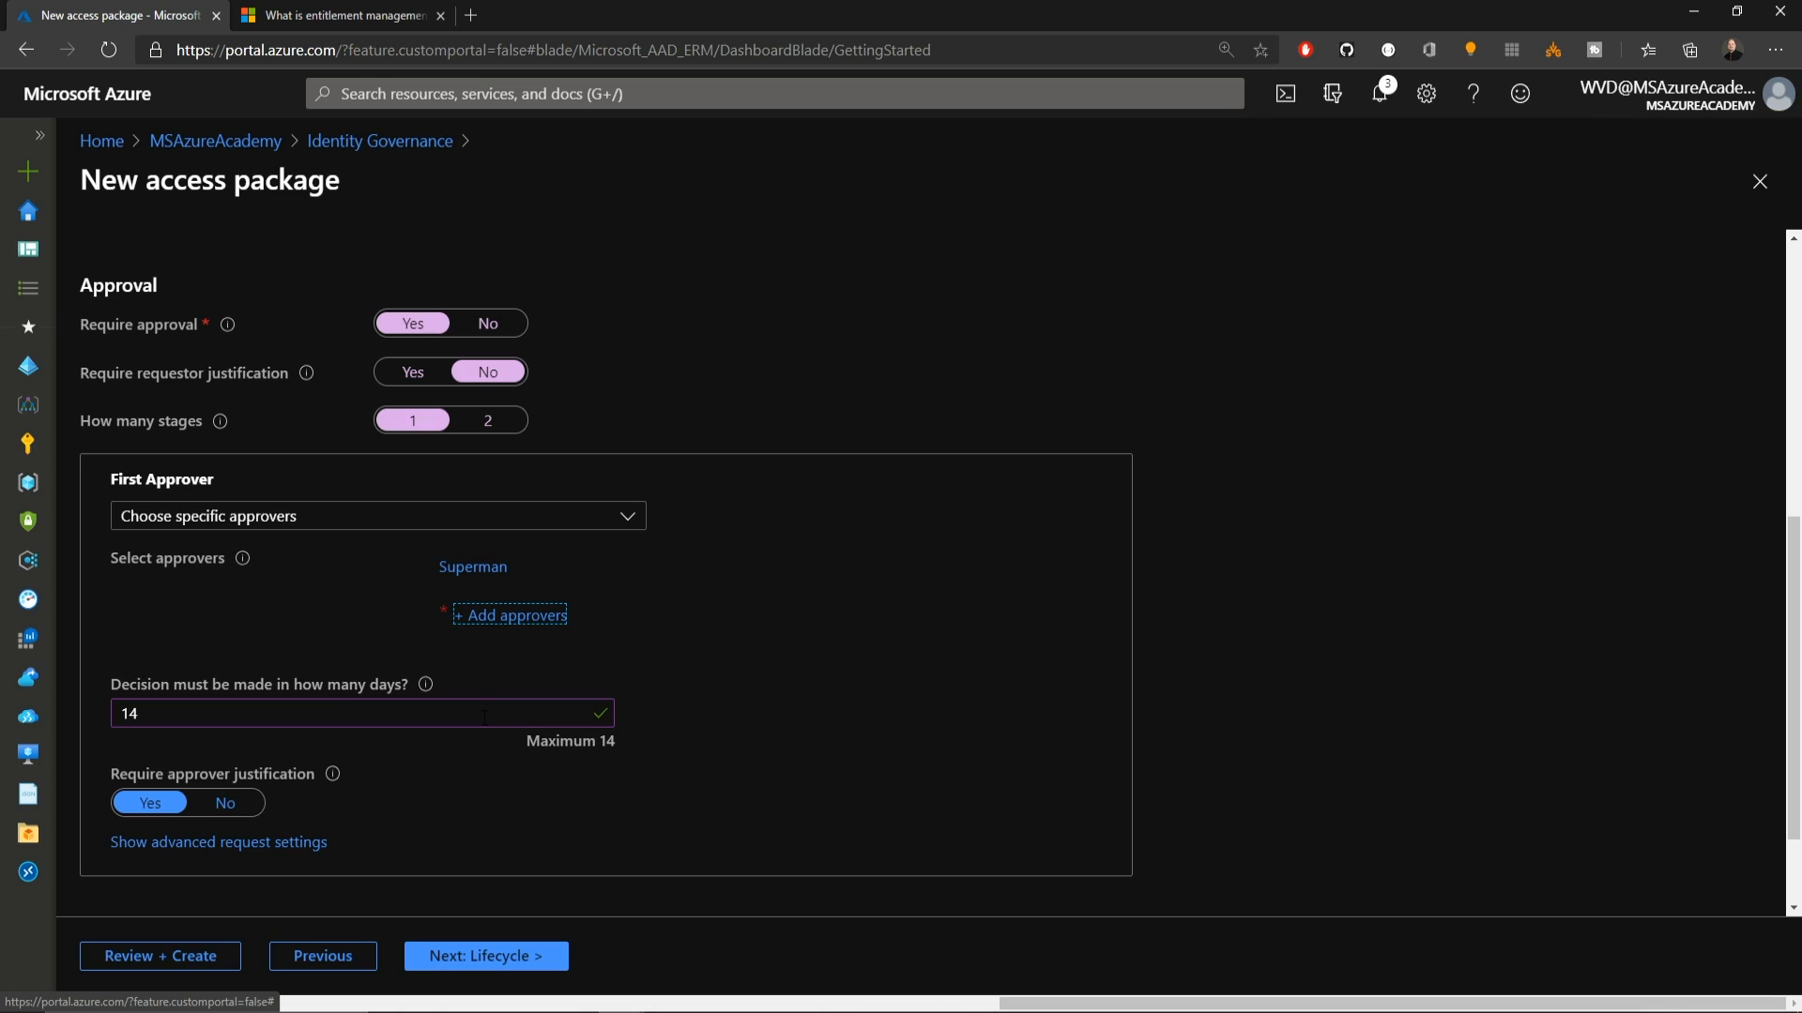
Step: Set the approval decision deadline to 5 days and turn off the approver justification requirement
click(484, 717)
key(BackSpace)
key(BackSpace)
text(5)
key(Tab)
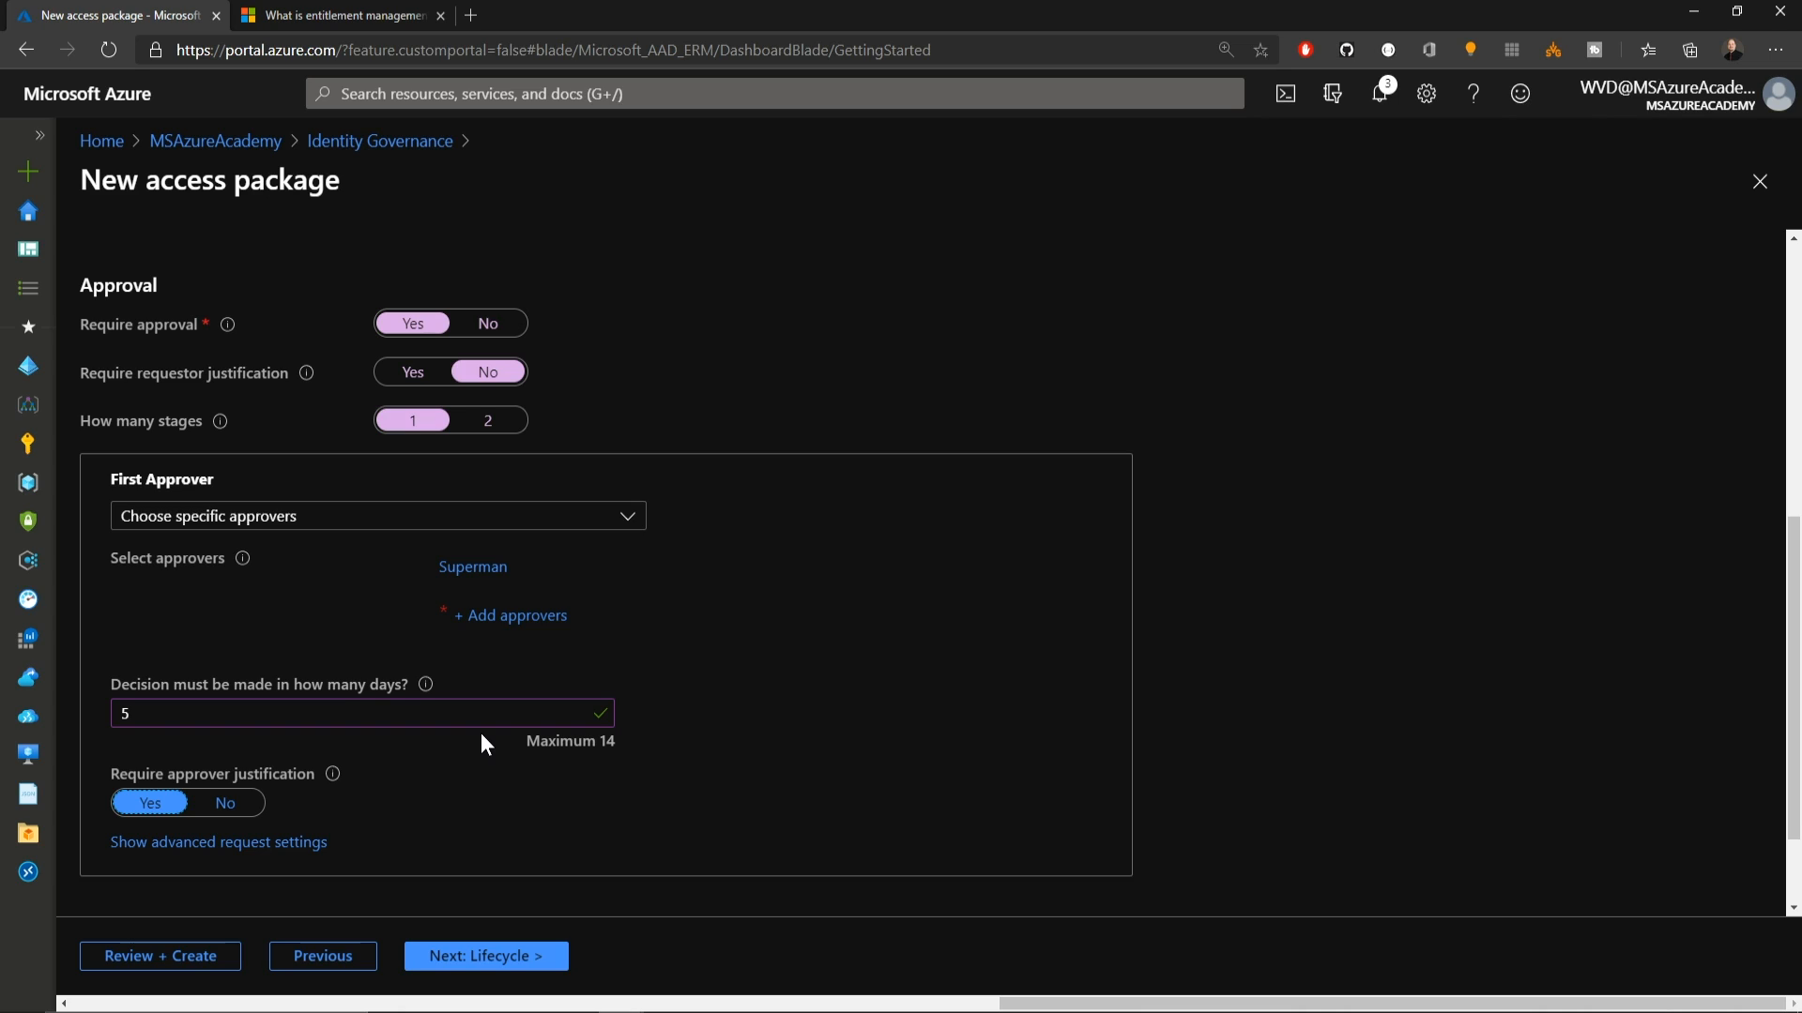
click(237, 812)
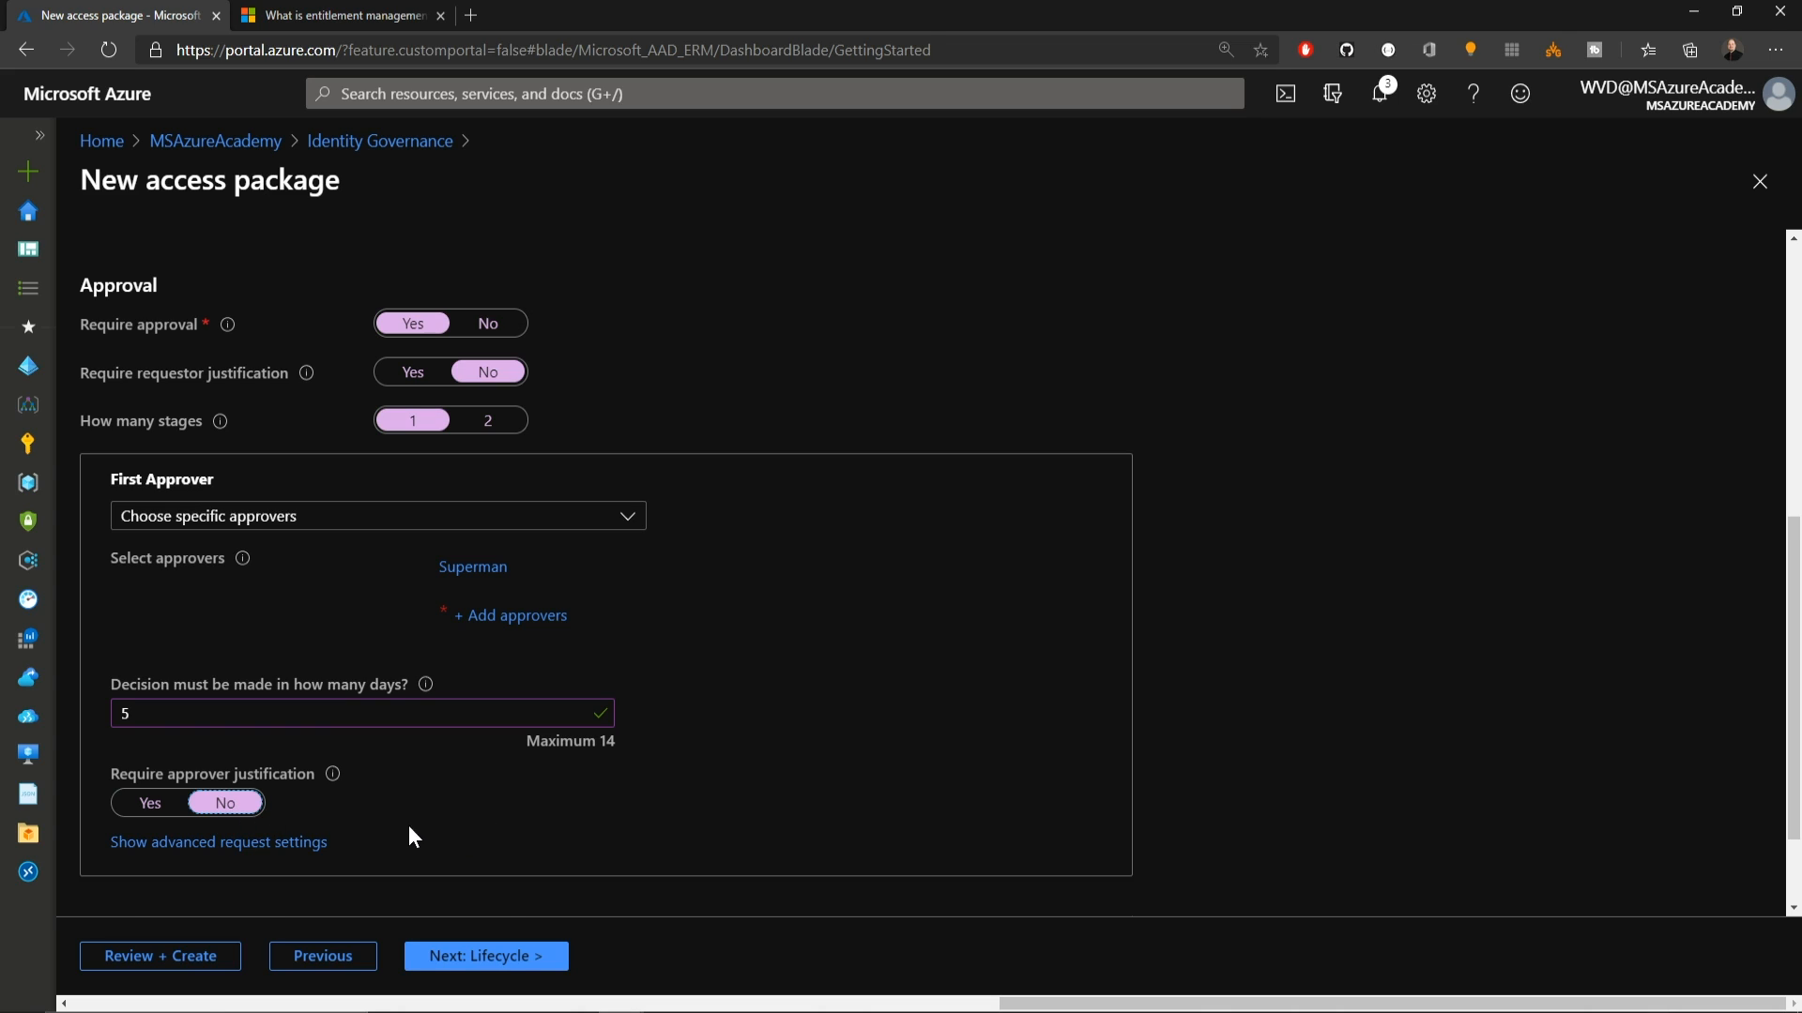
Step: Forward unanswered requests to AdamWarlock as alternate approver, and enable new requests and assignments
click(306, 843)
scroll(463, 833, down, 2)
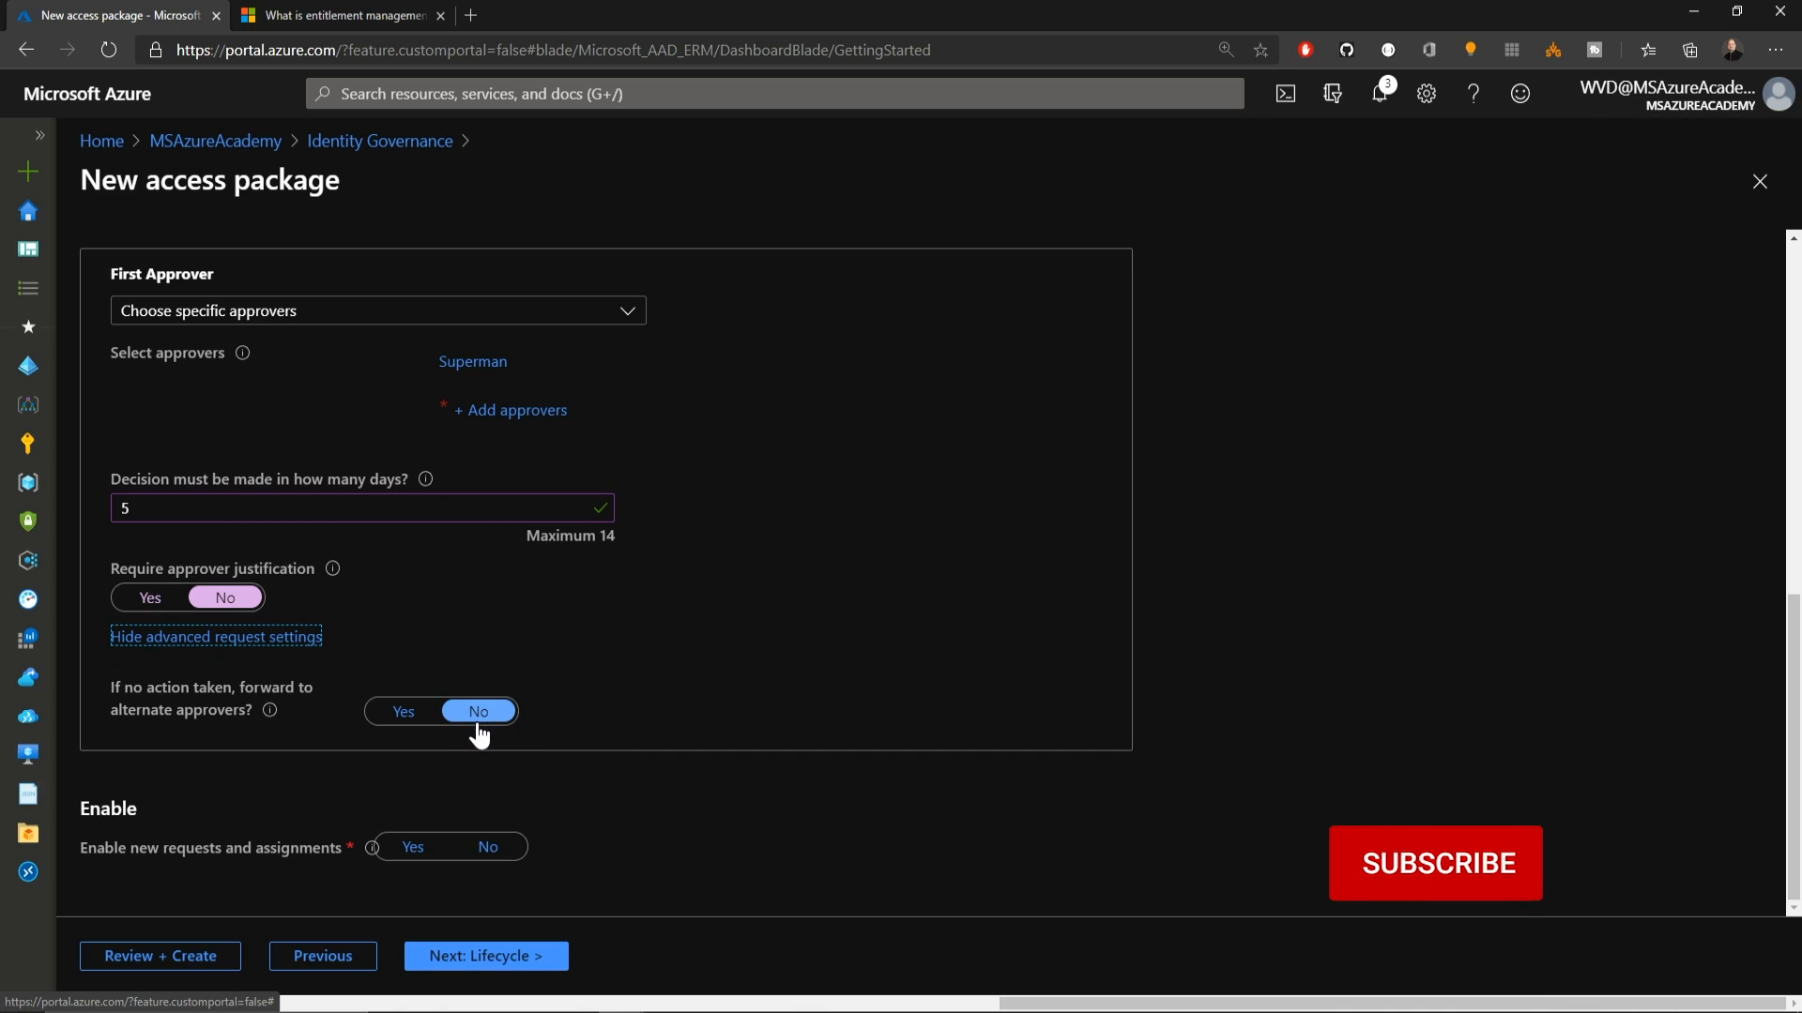
click(405, 715)
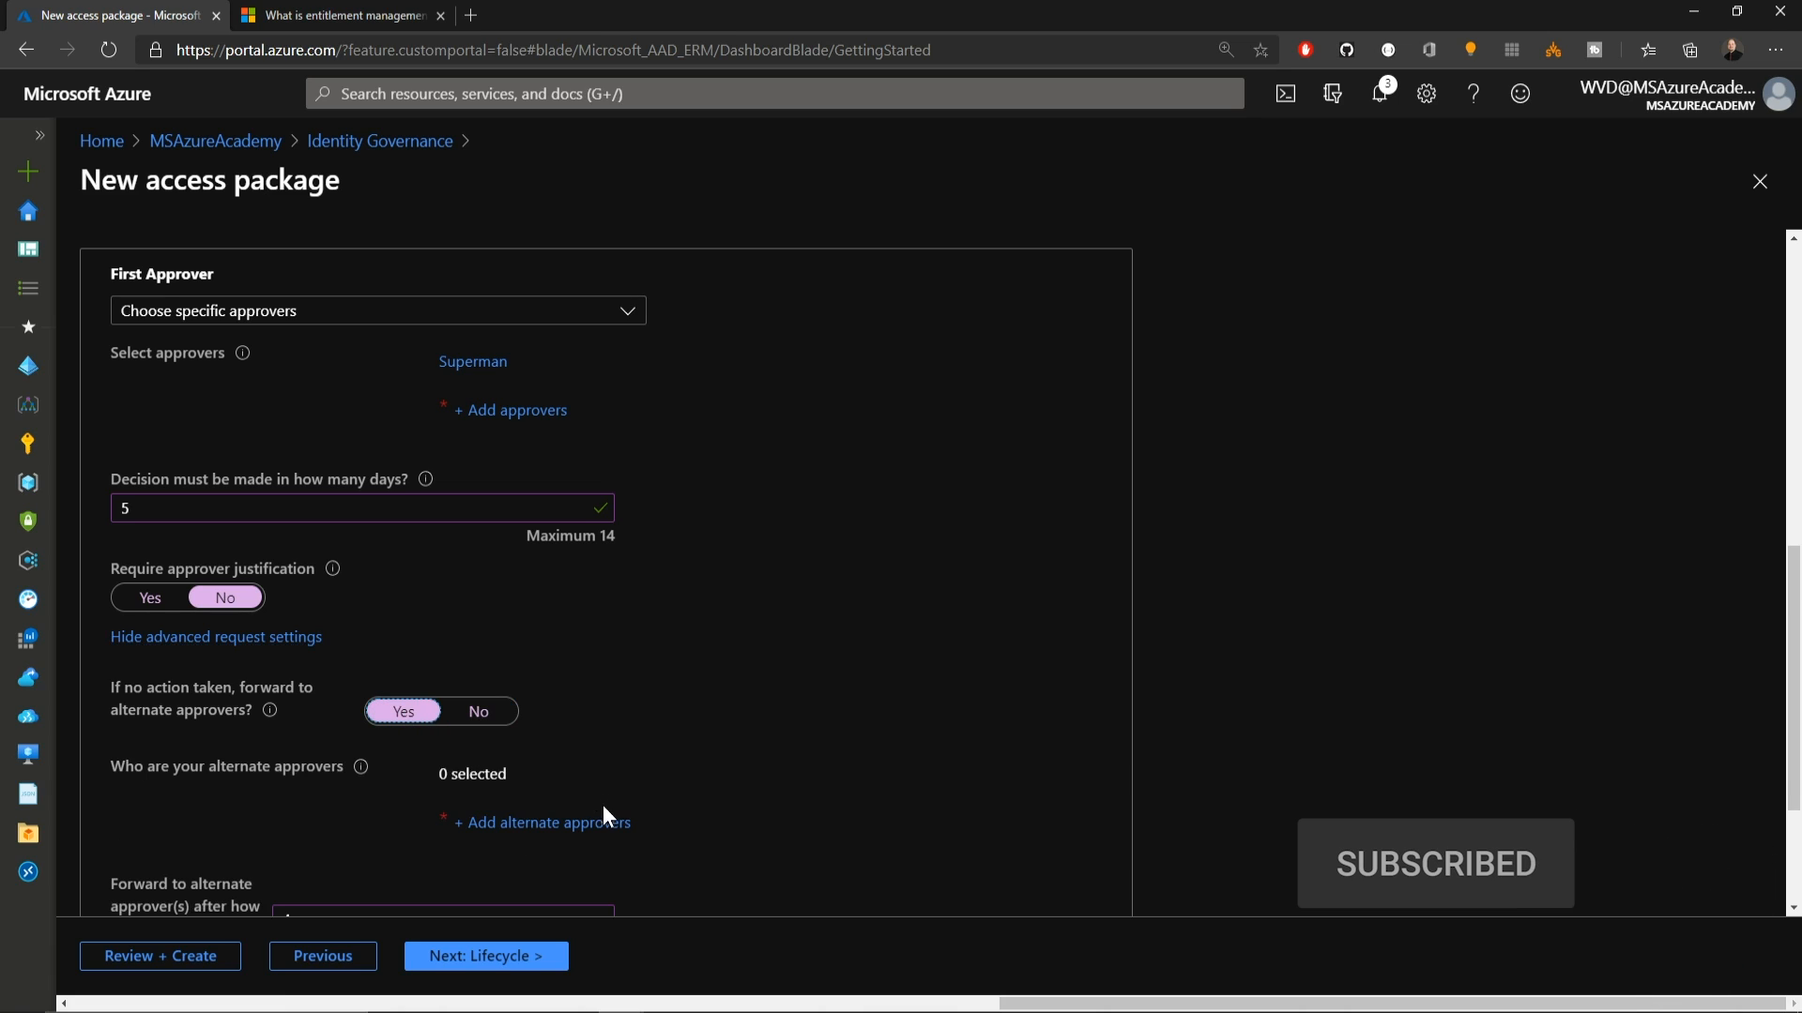
click(559, 830)
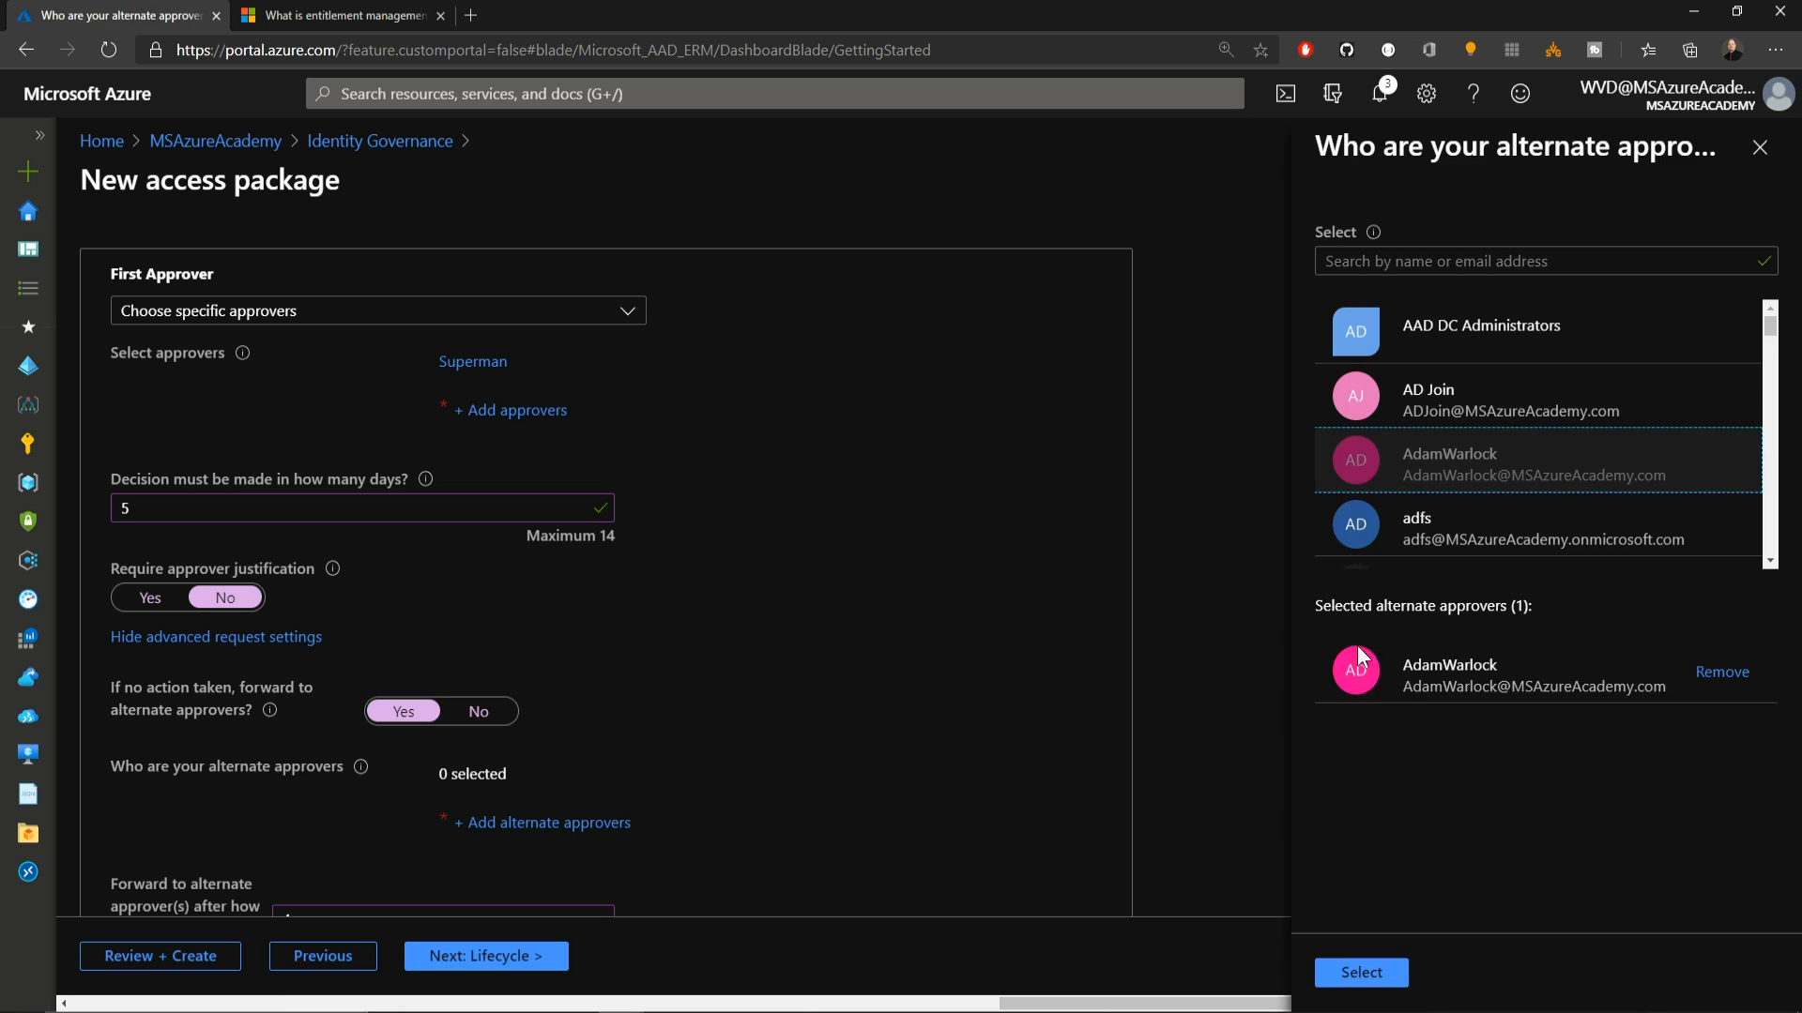
click(1352, 979)
scroll(647, 643, down, 3)
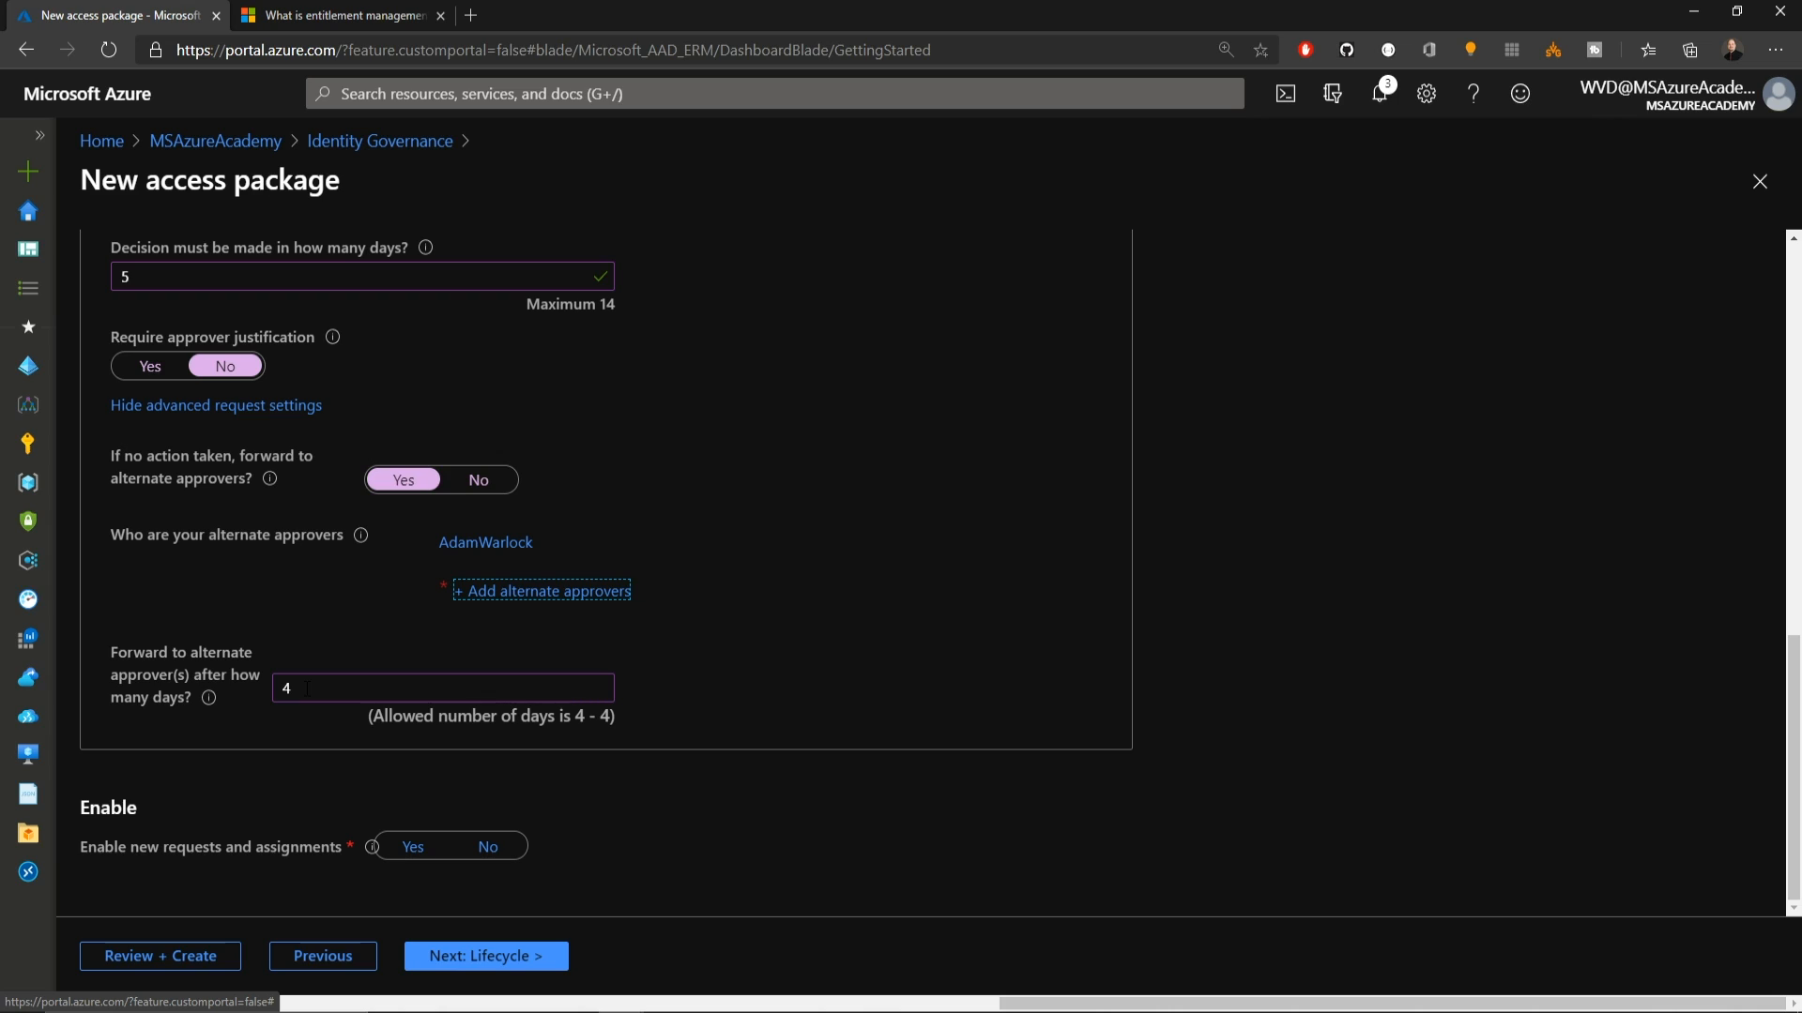
click(413, 848)
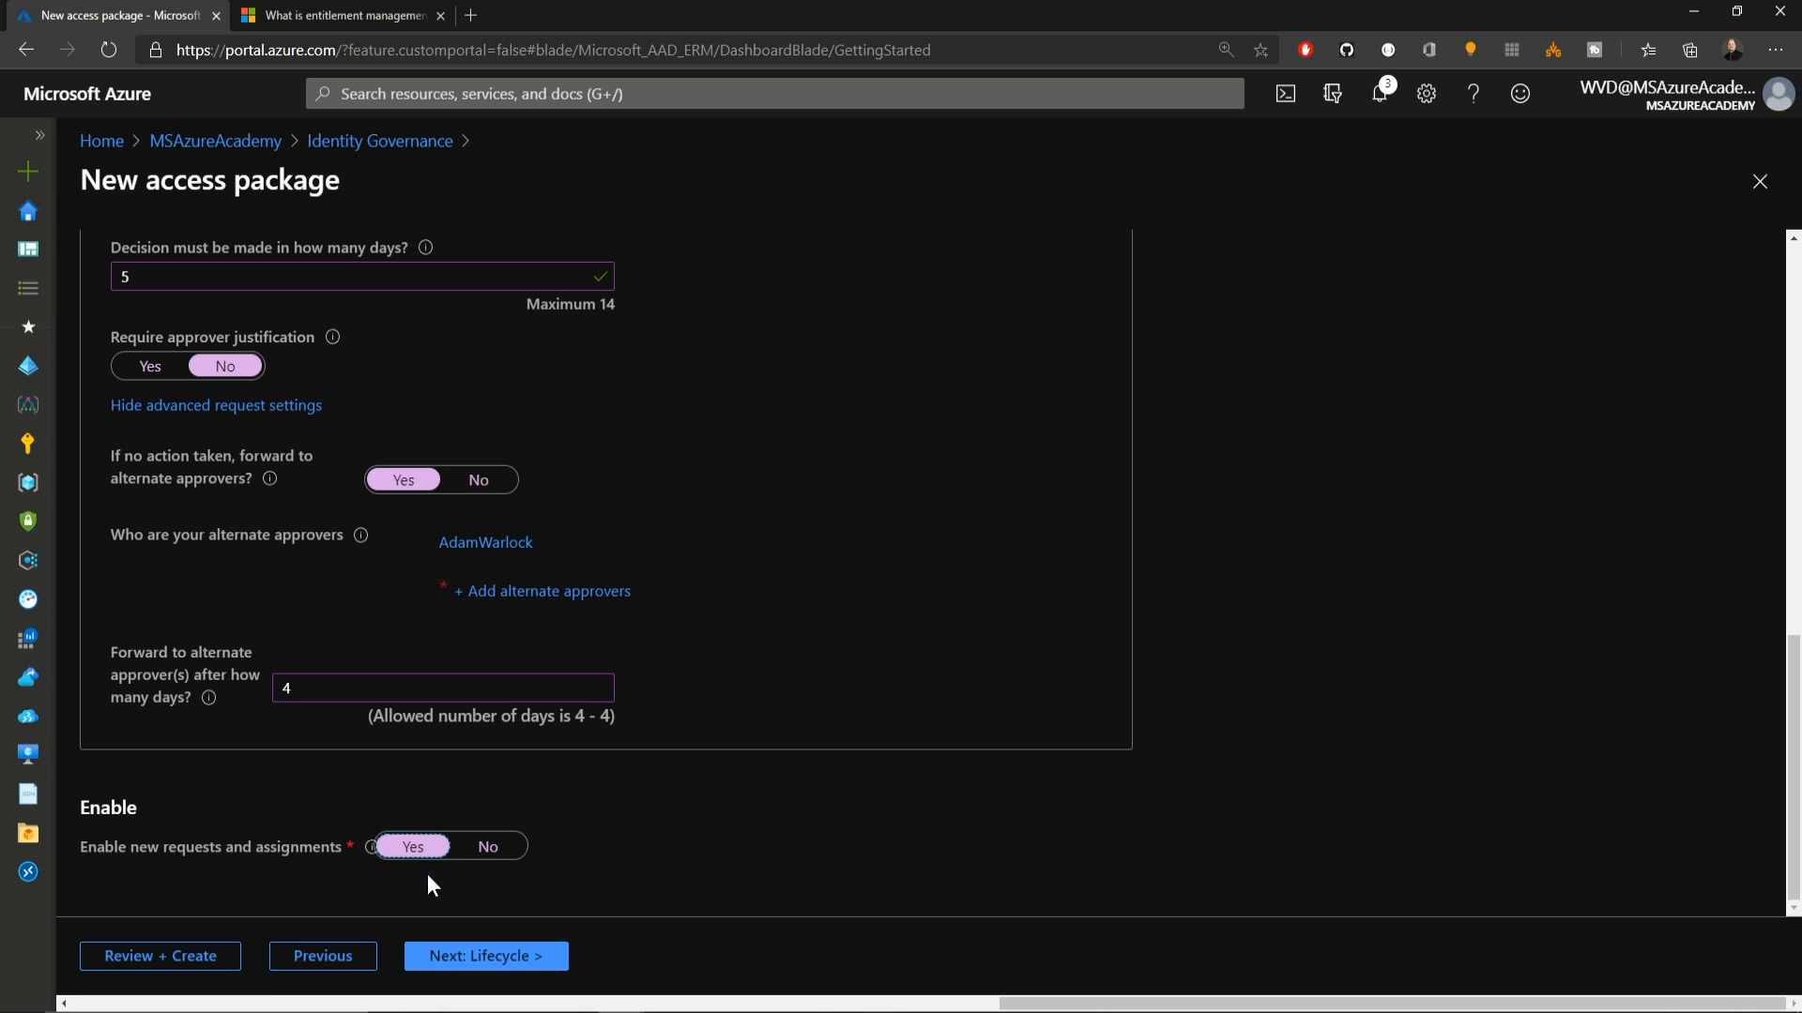
click(477, 946)
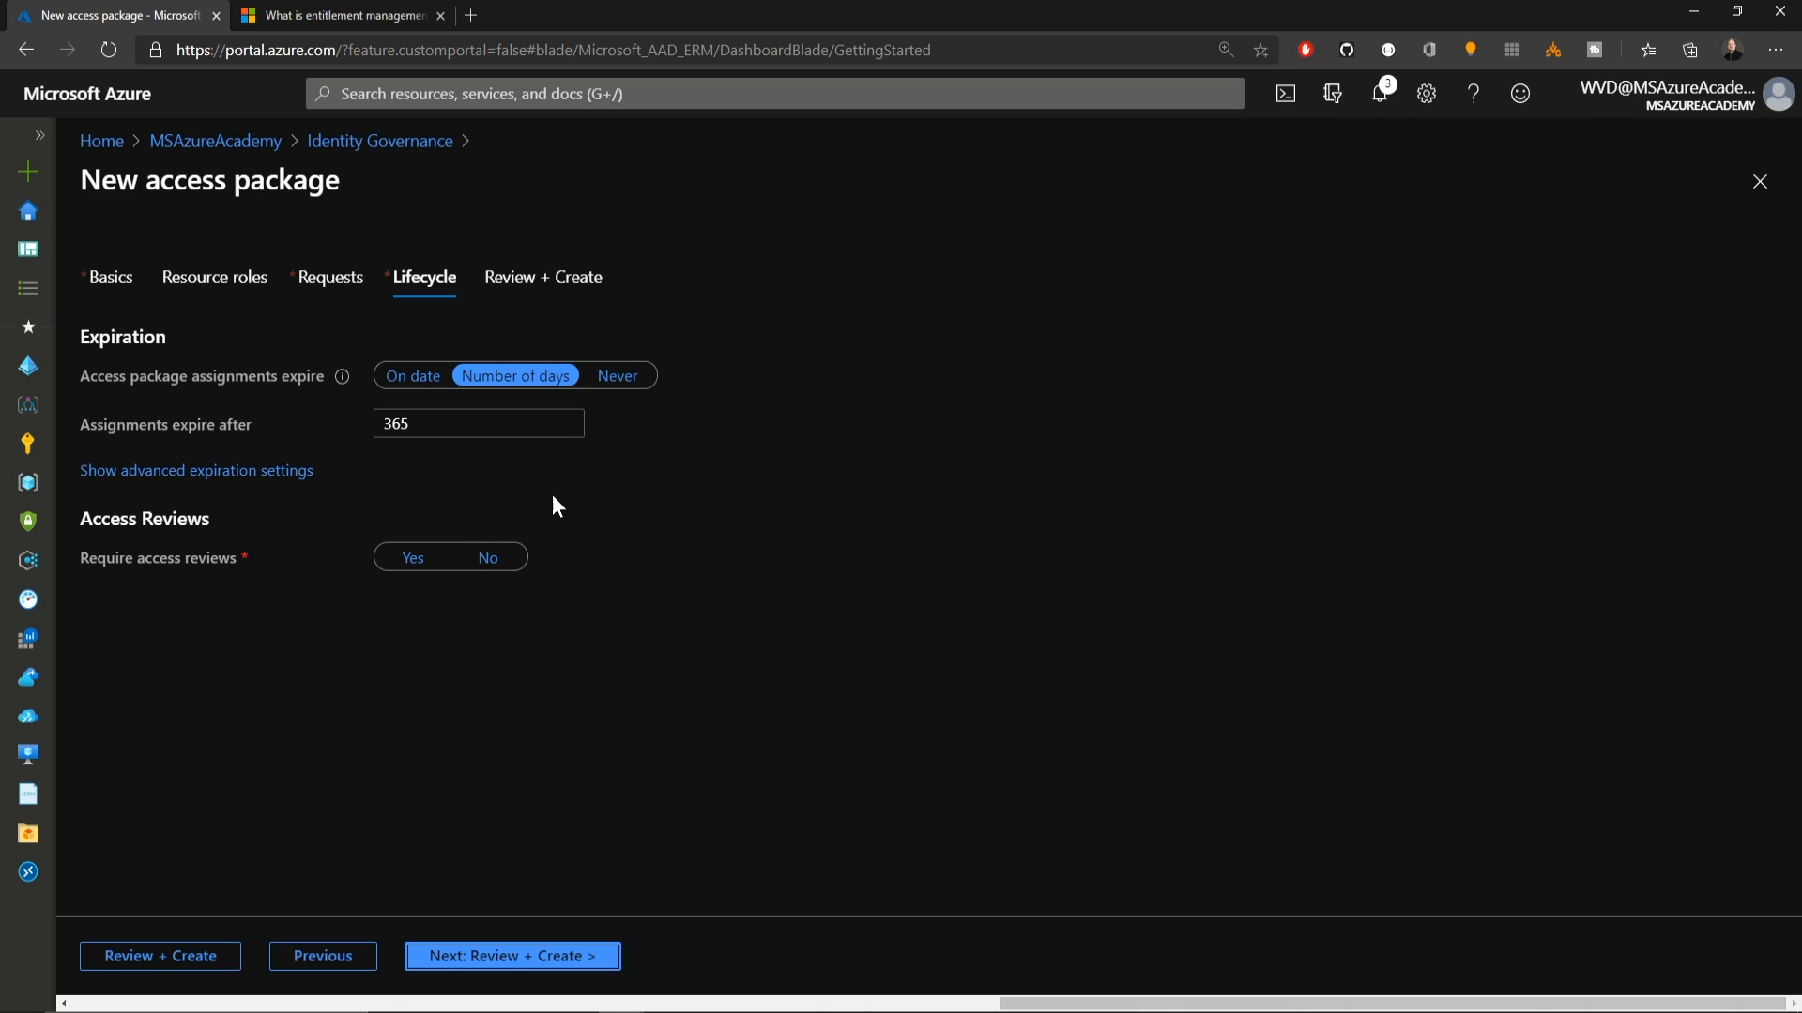
Step: Set the package assignments to never expire and require quarterly self-reviews of access lasting 25 days
click(430, 378)
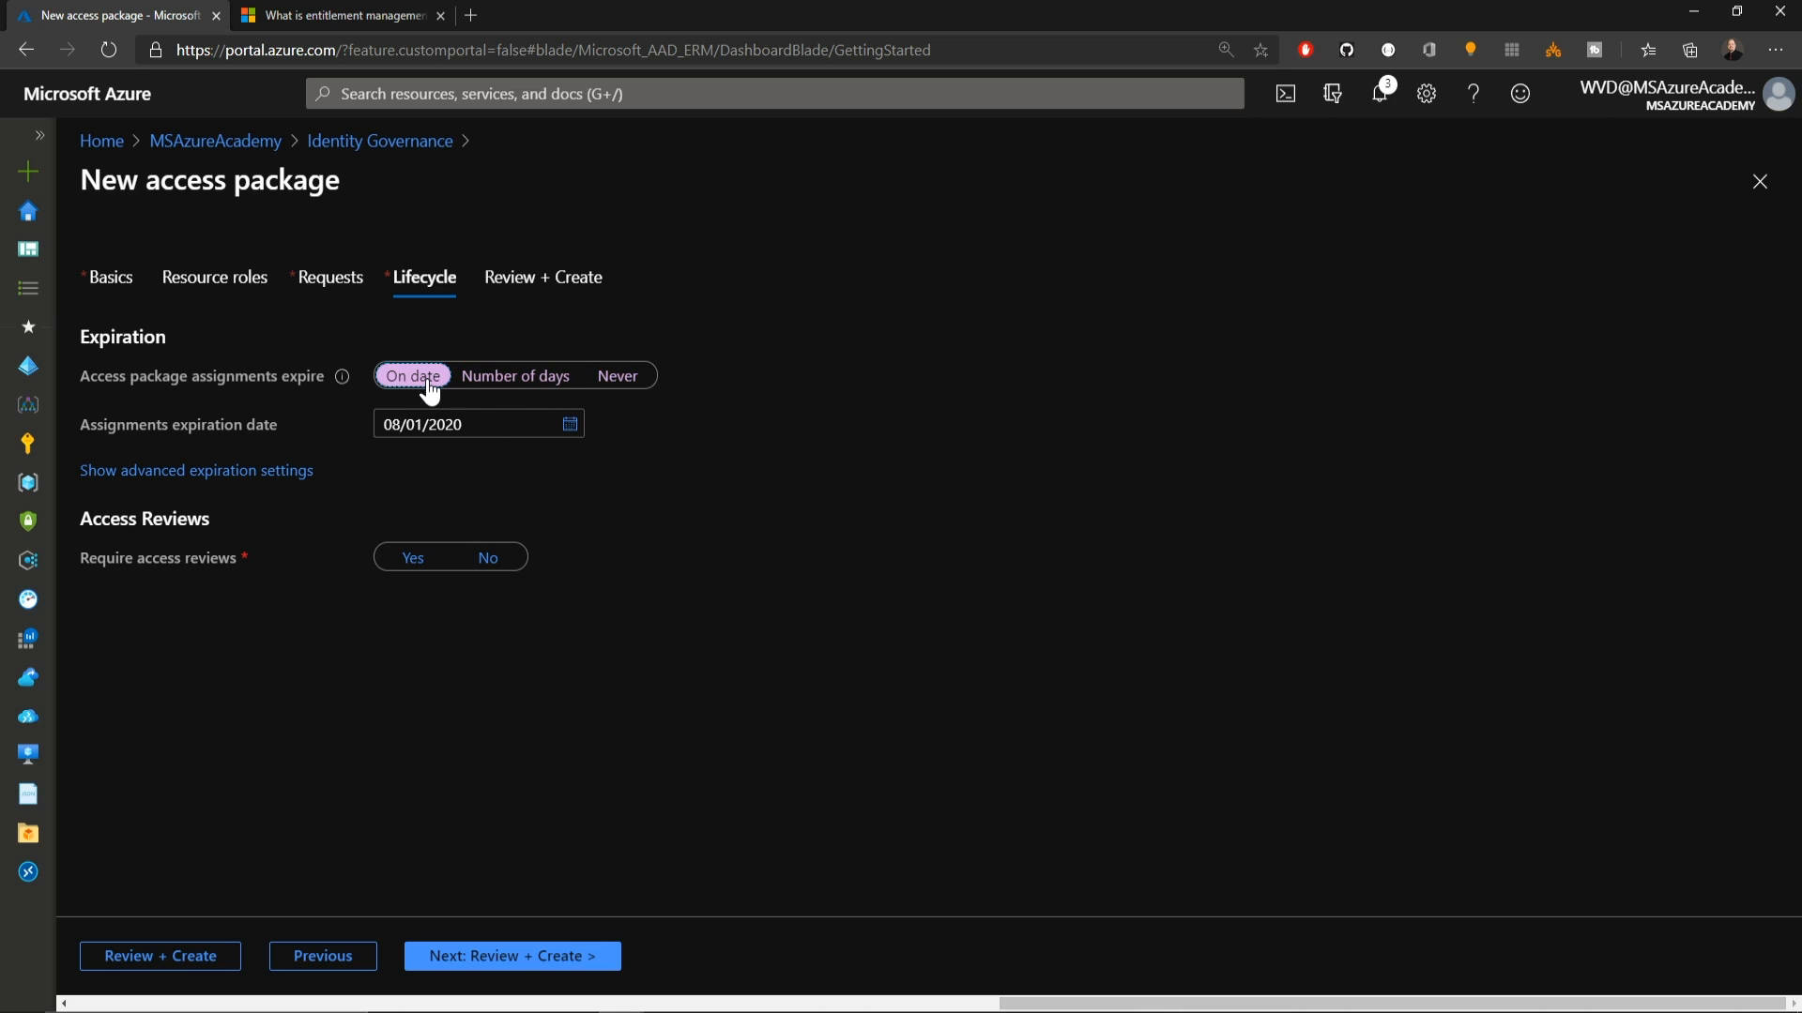
click(537, 385)
click(620, 380)
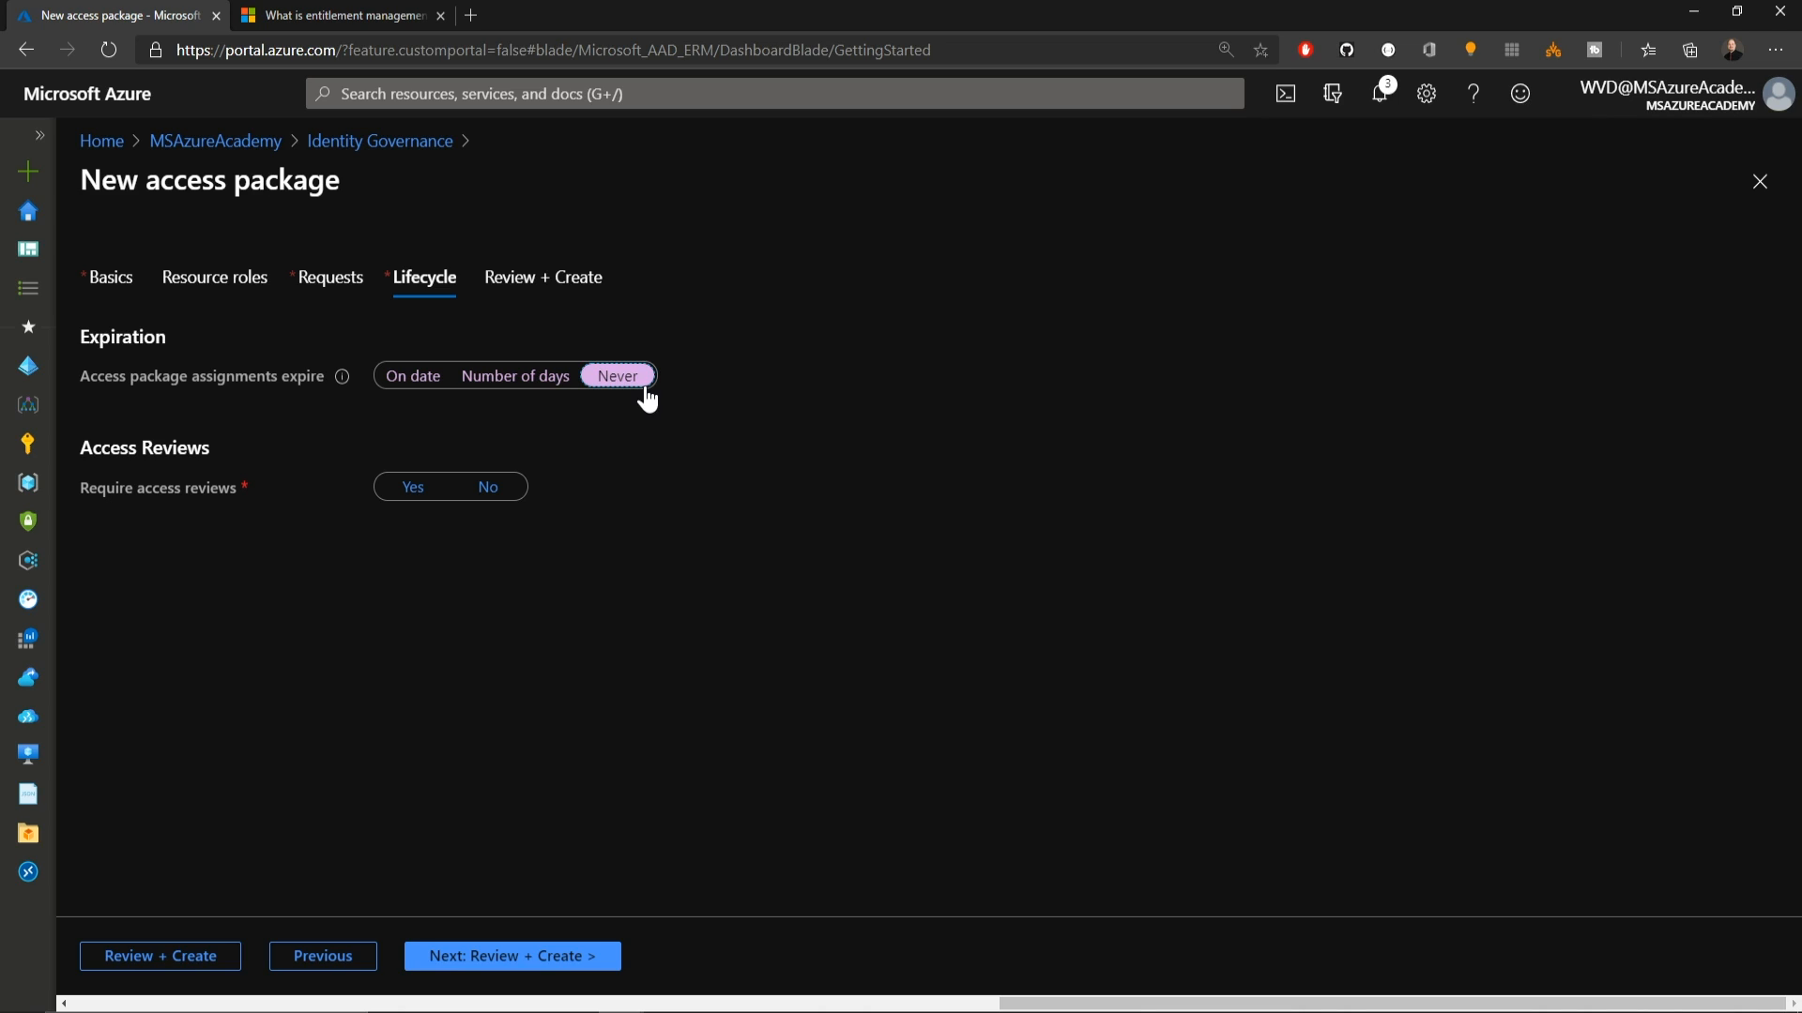
click(419, 491)
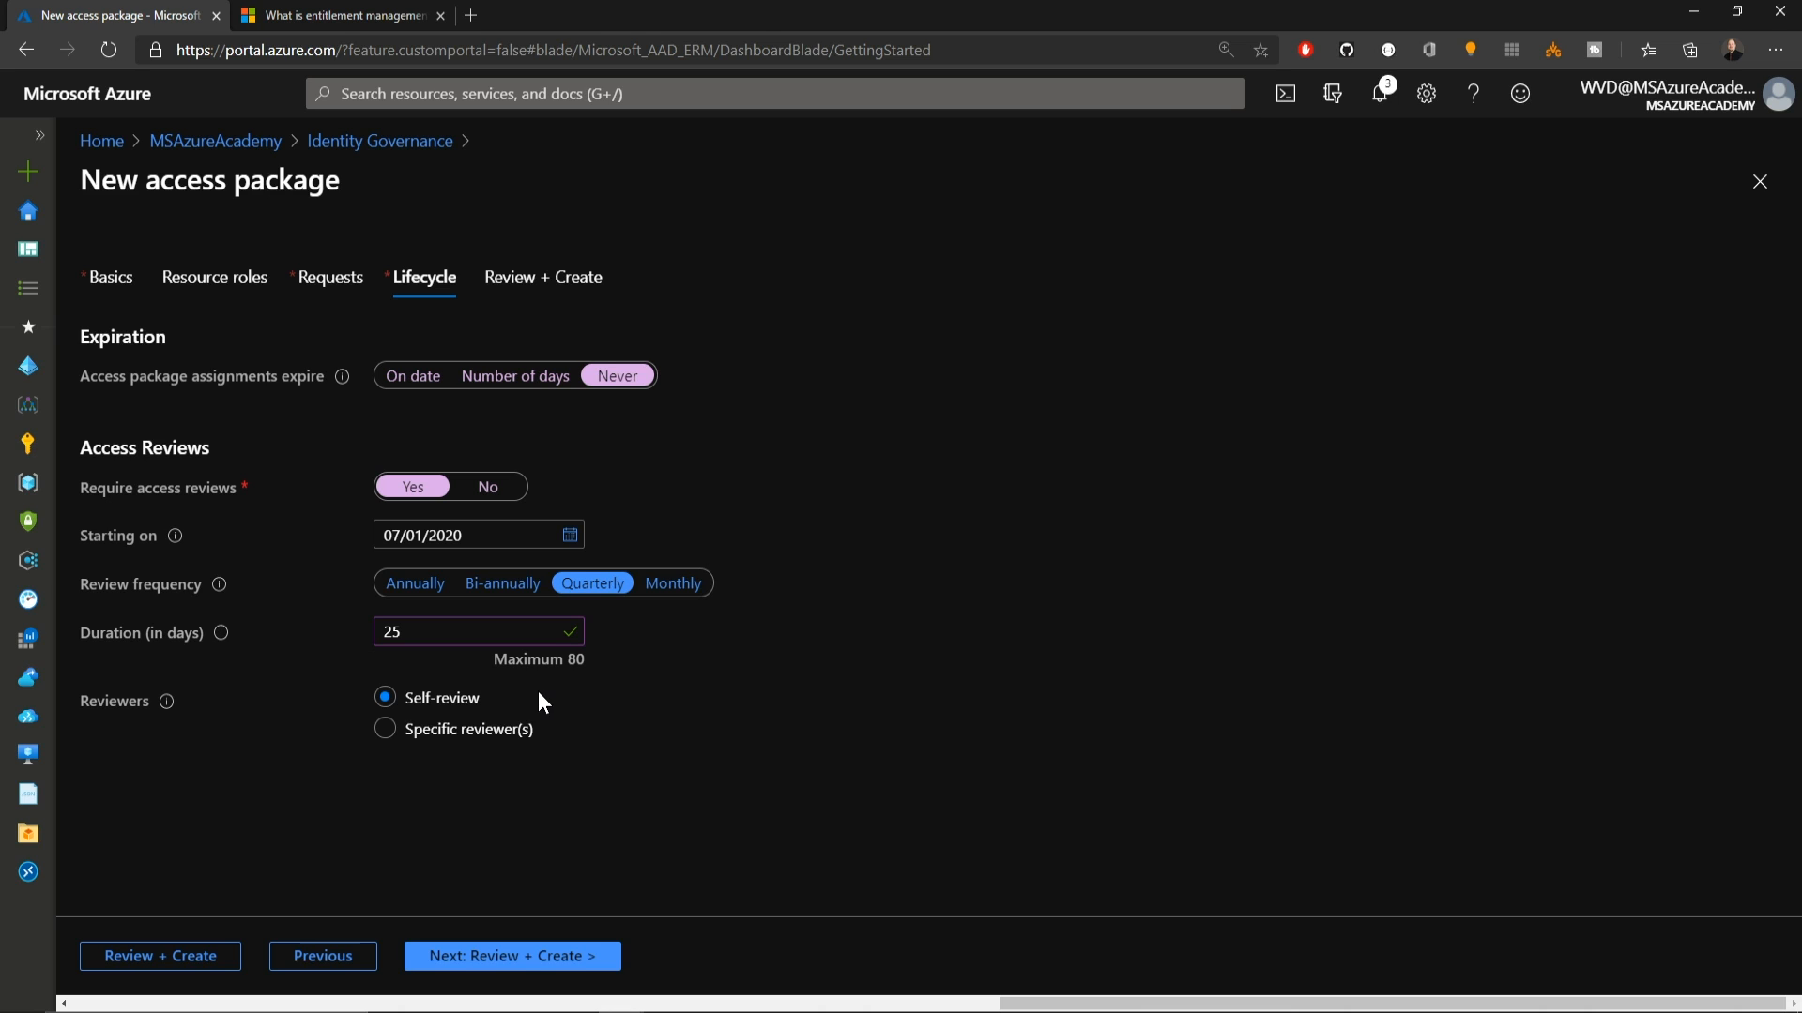
Step: Review the access package configuration summary and create the Onboarding package
click(493, 957)
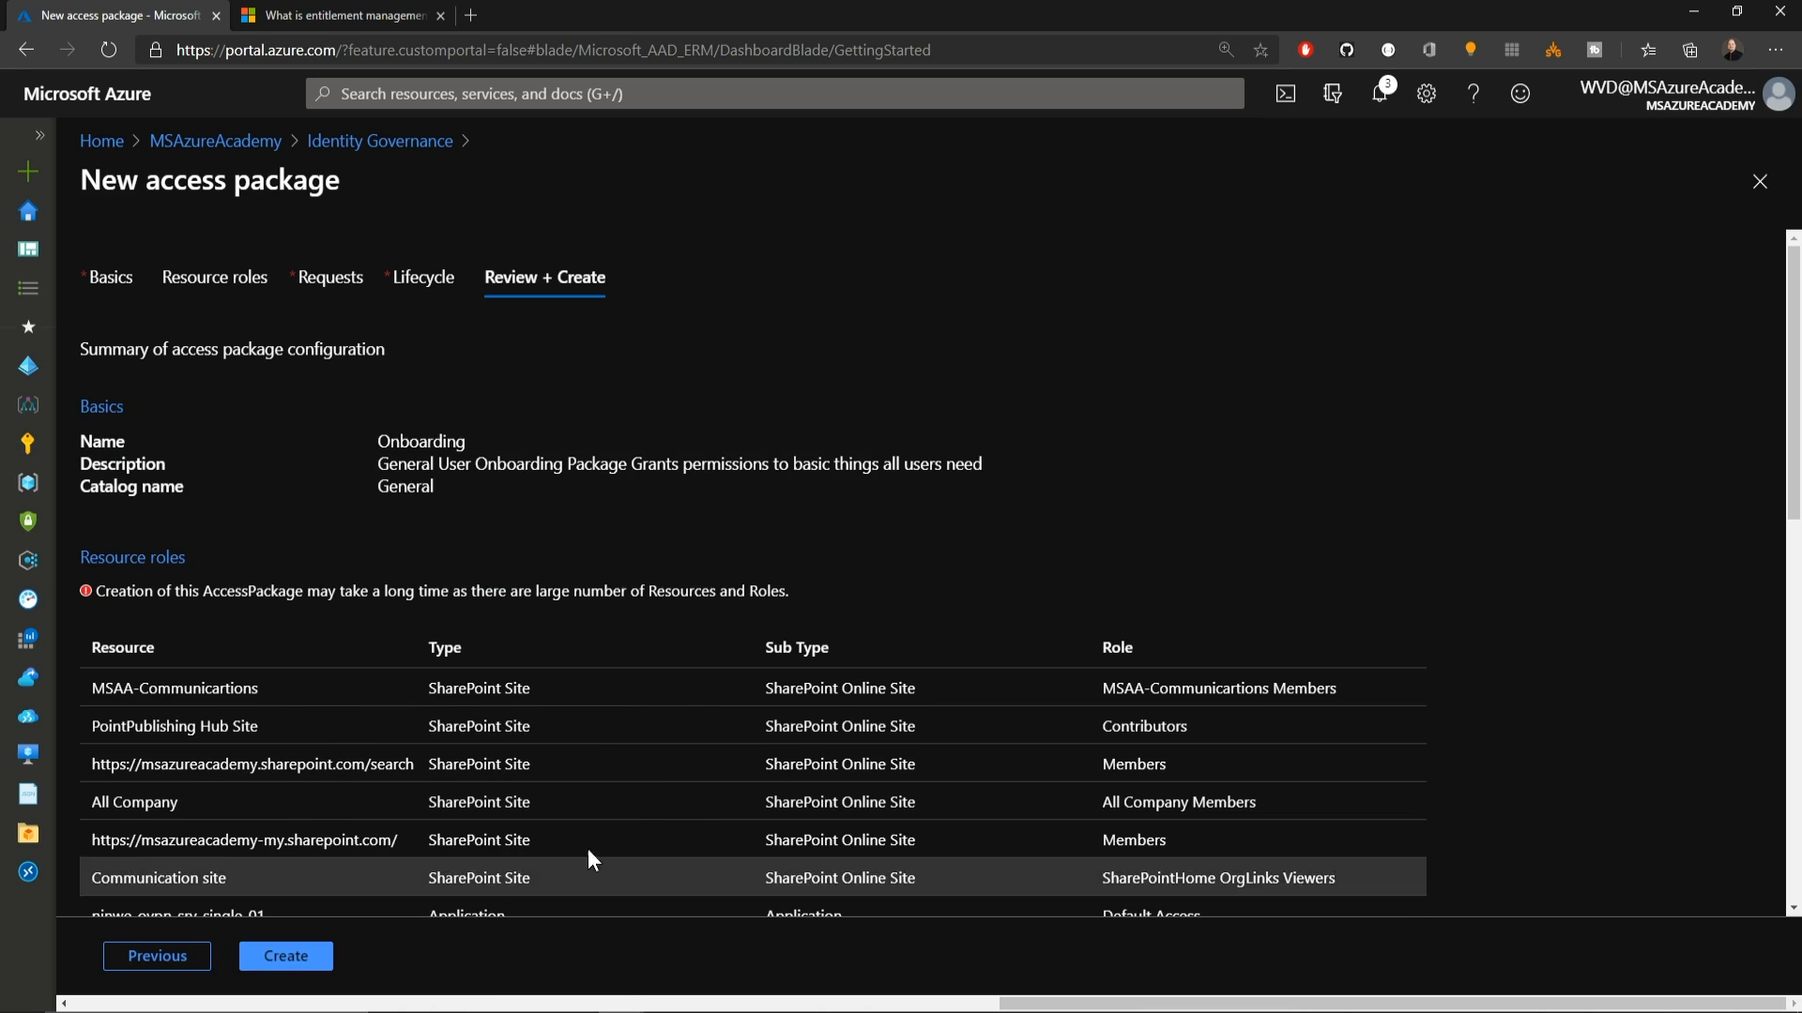
scroll(664, 709, down, 10)
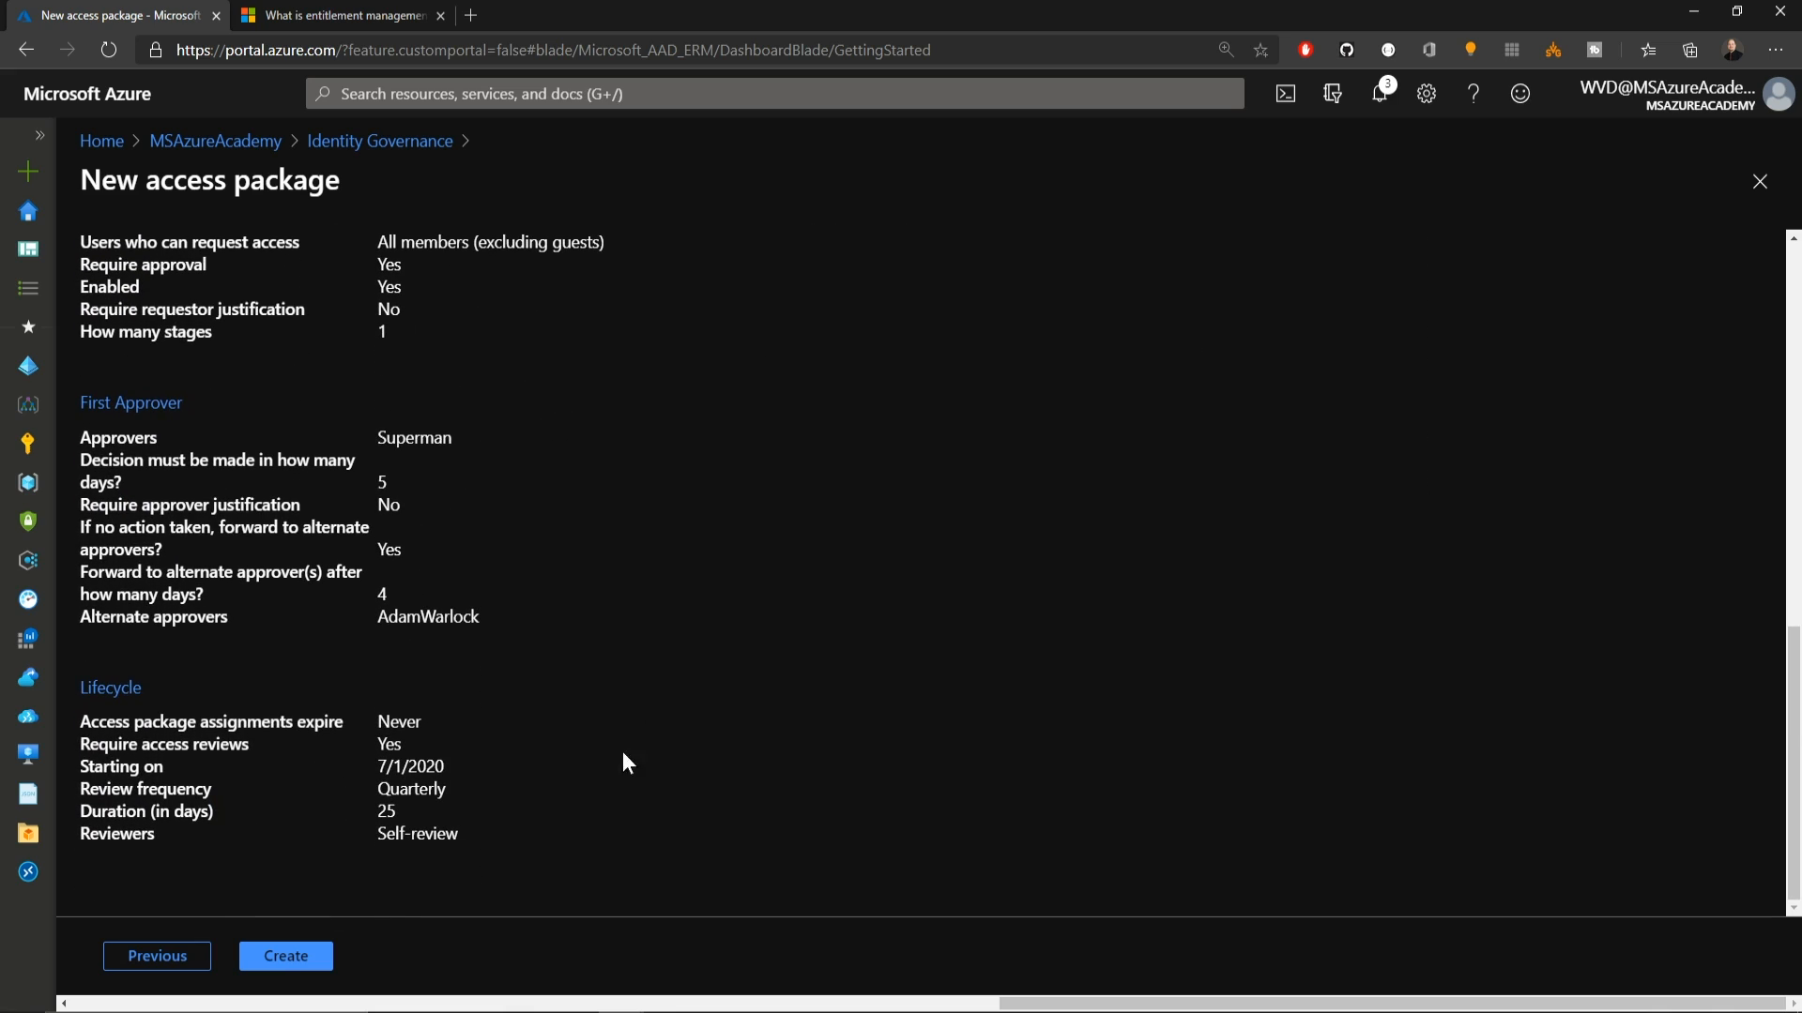
click(314, 955)
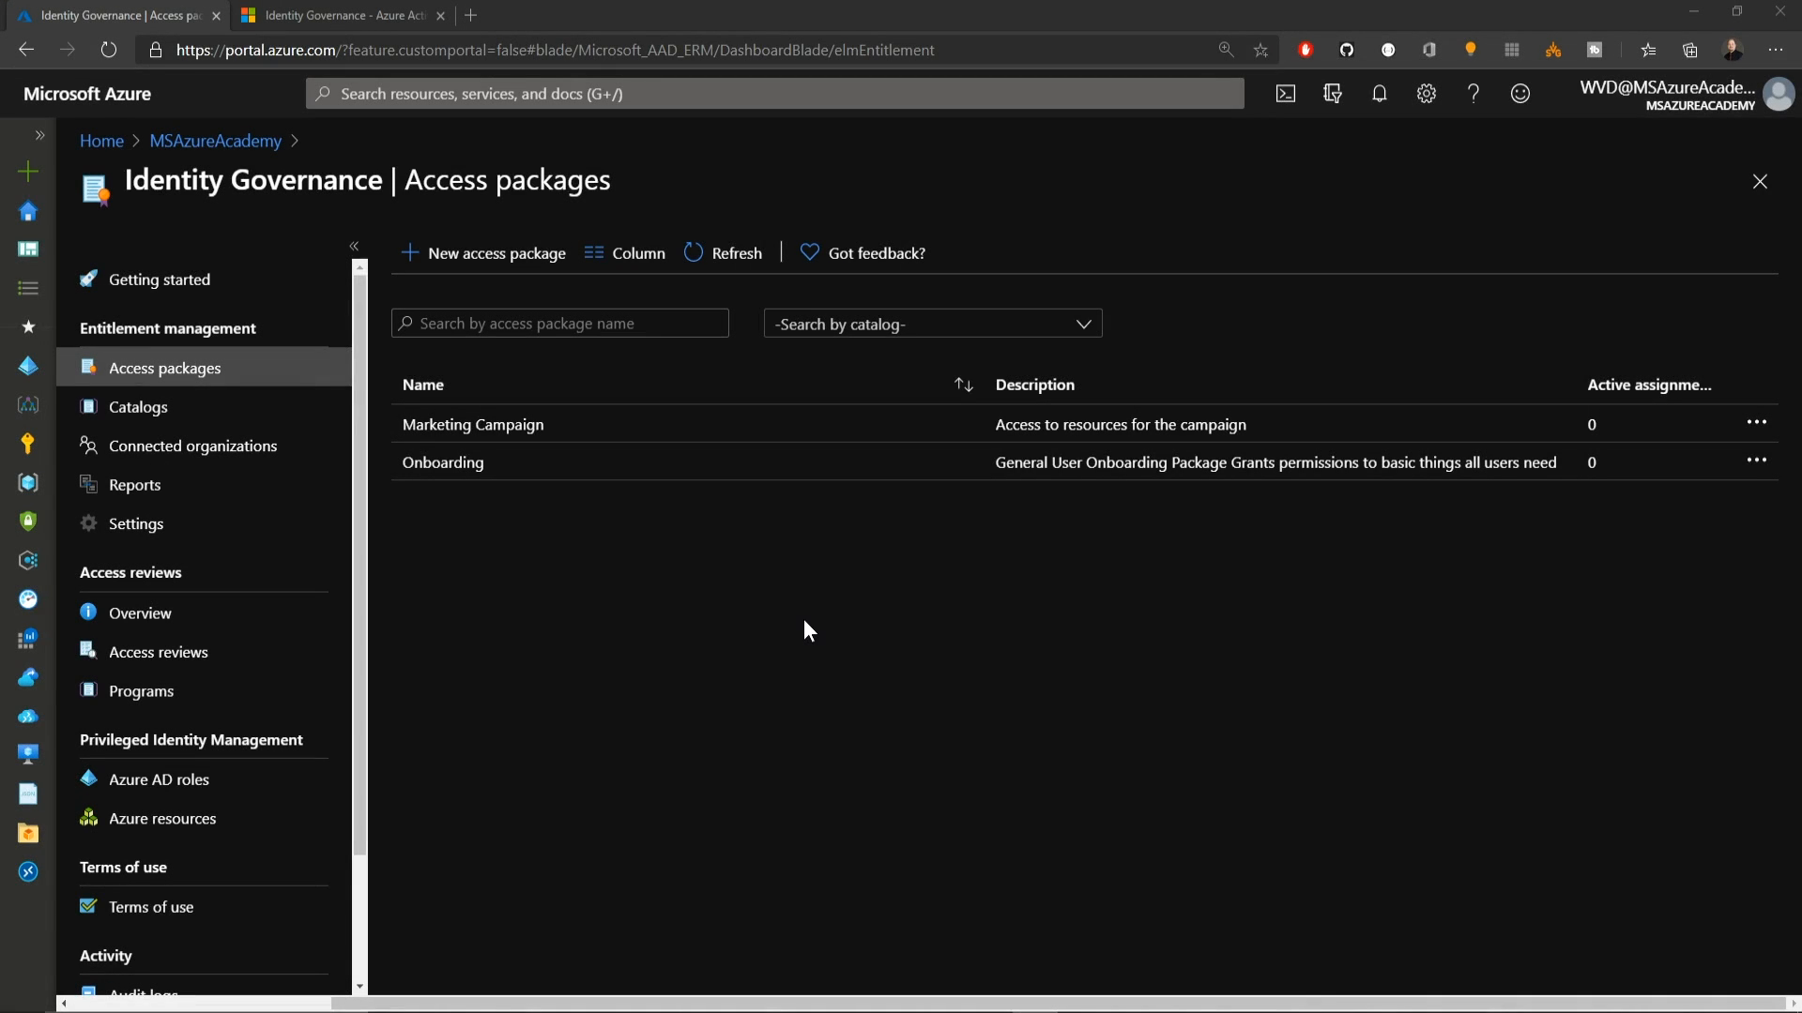
Step: Inspect the Onboarding package's overview, its resource roles and the details of its Initial Policy
click(435, 466)
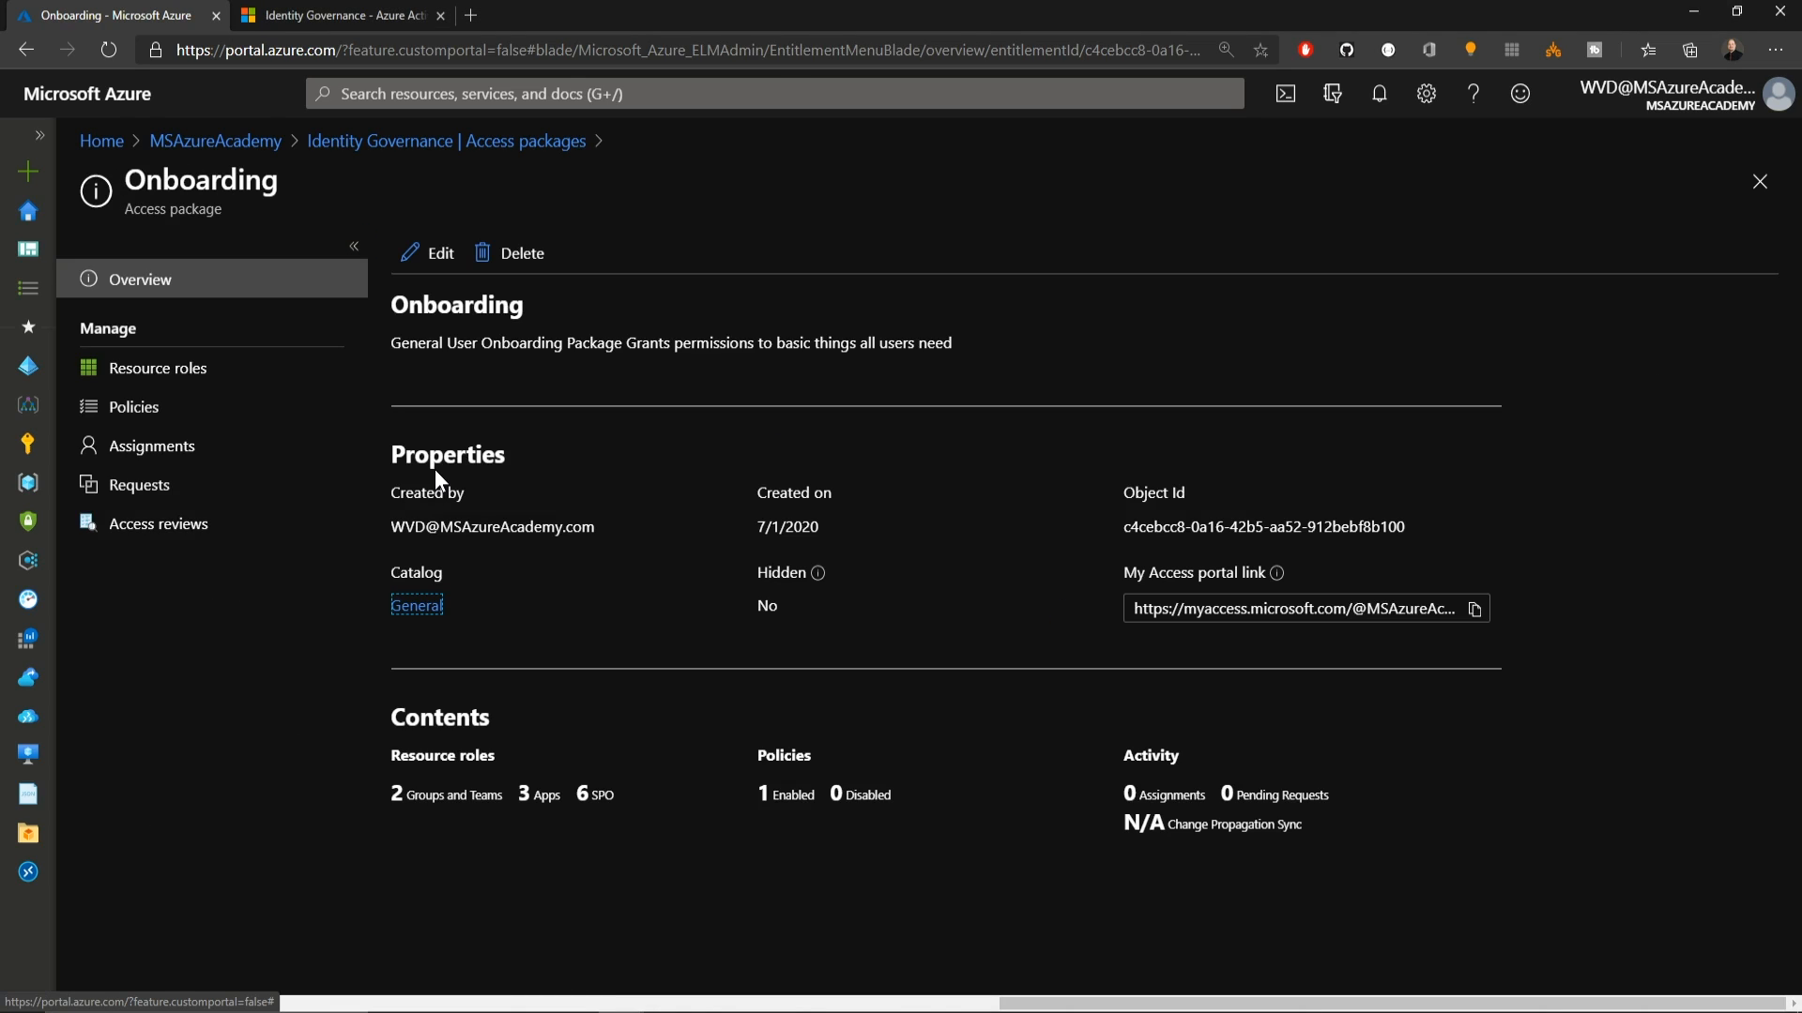
click(197, 374)
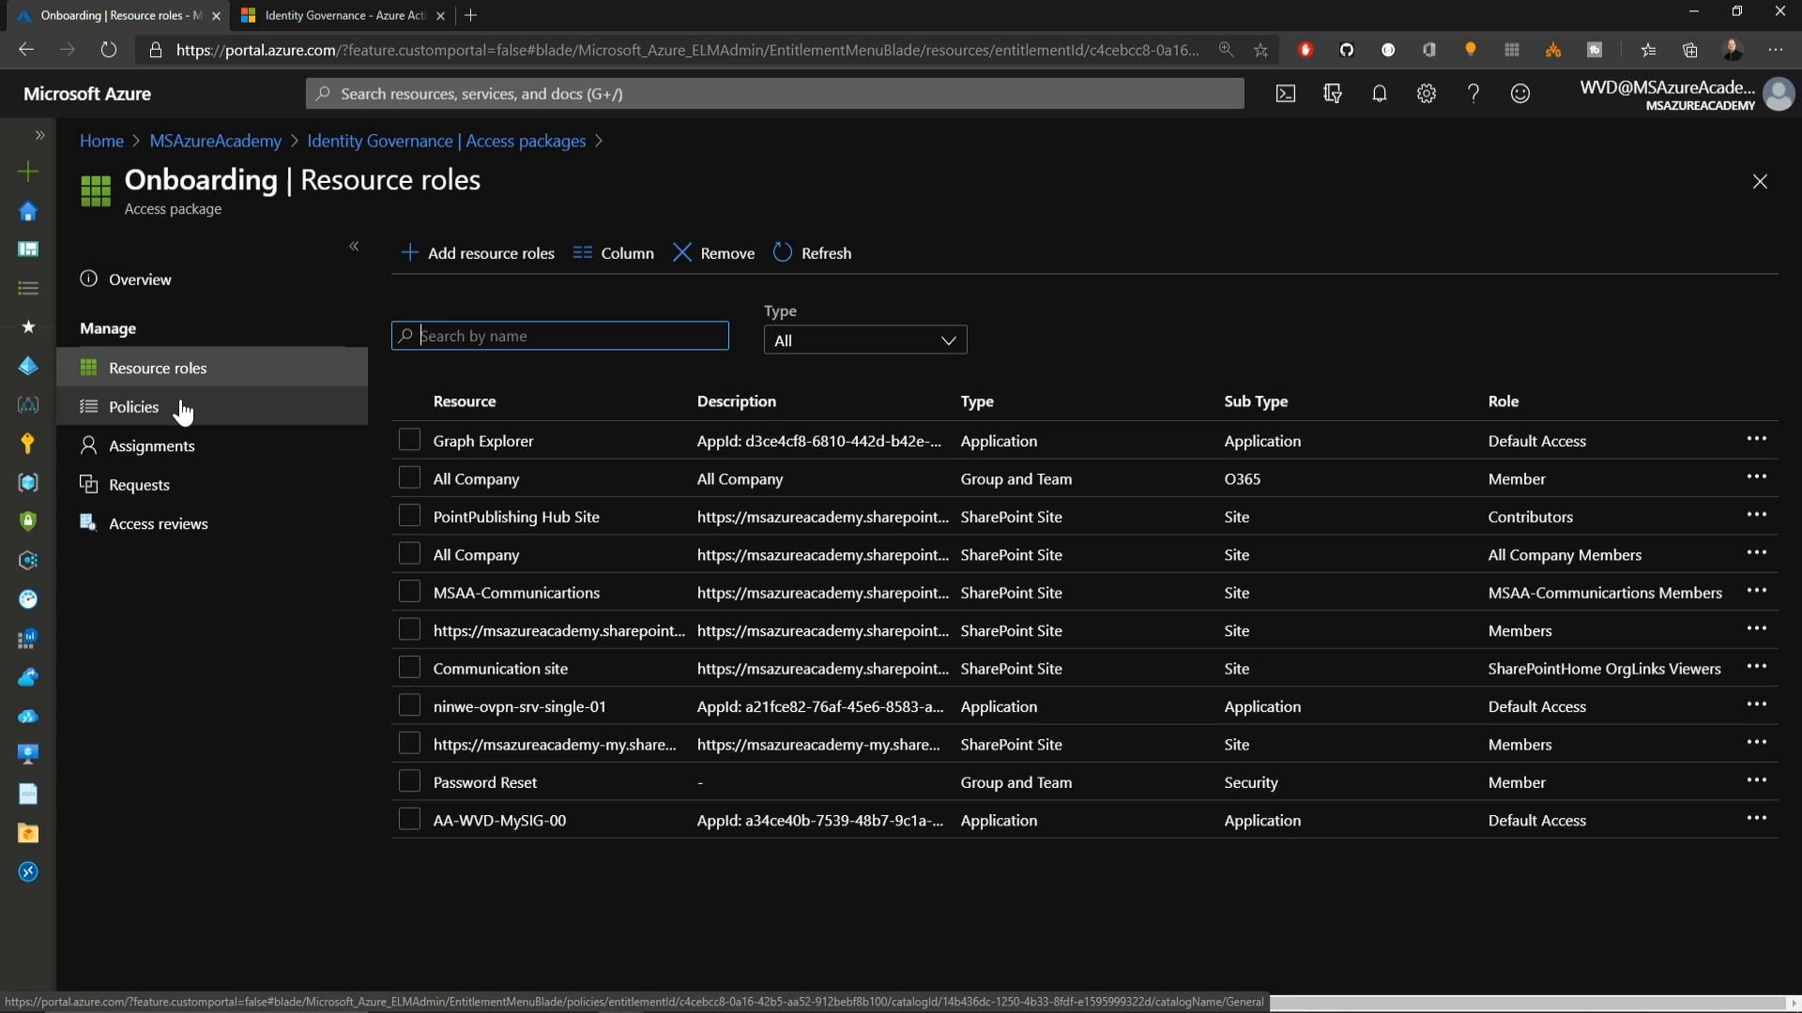
click(150, 409)
click(473, 430)
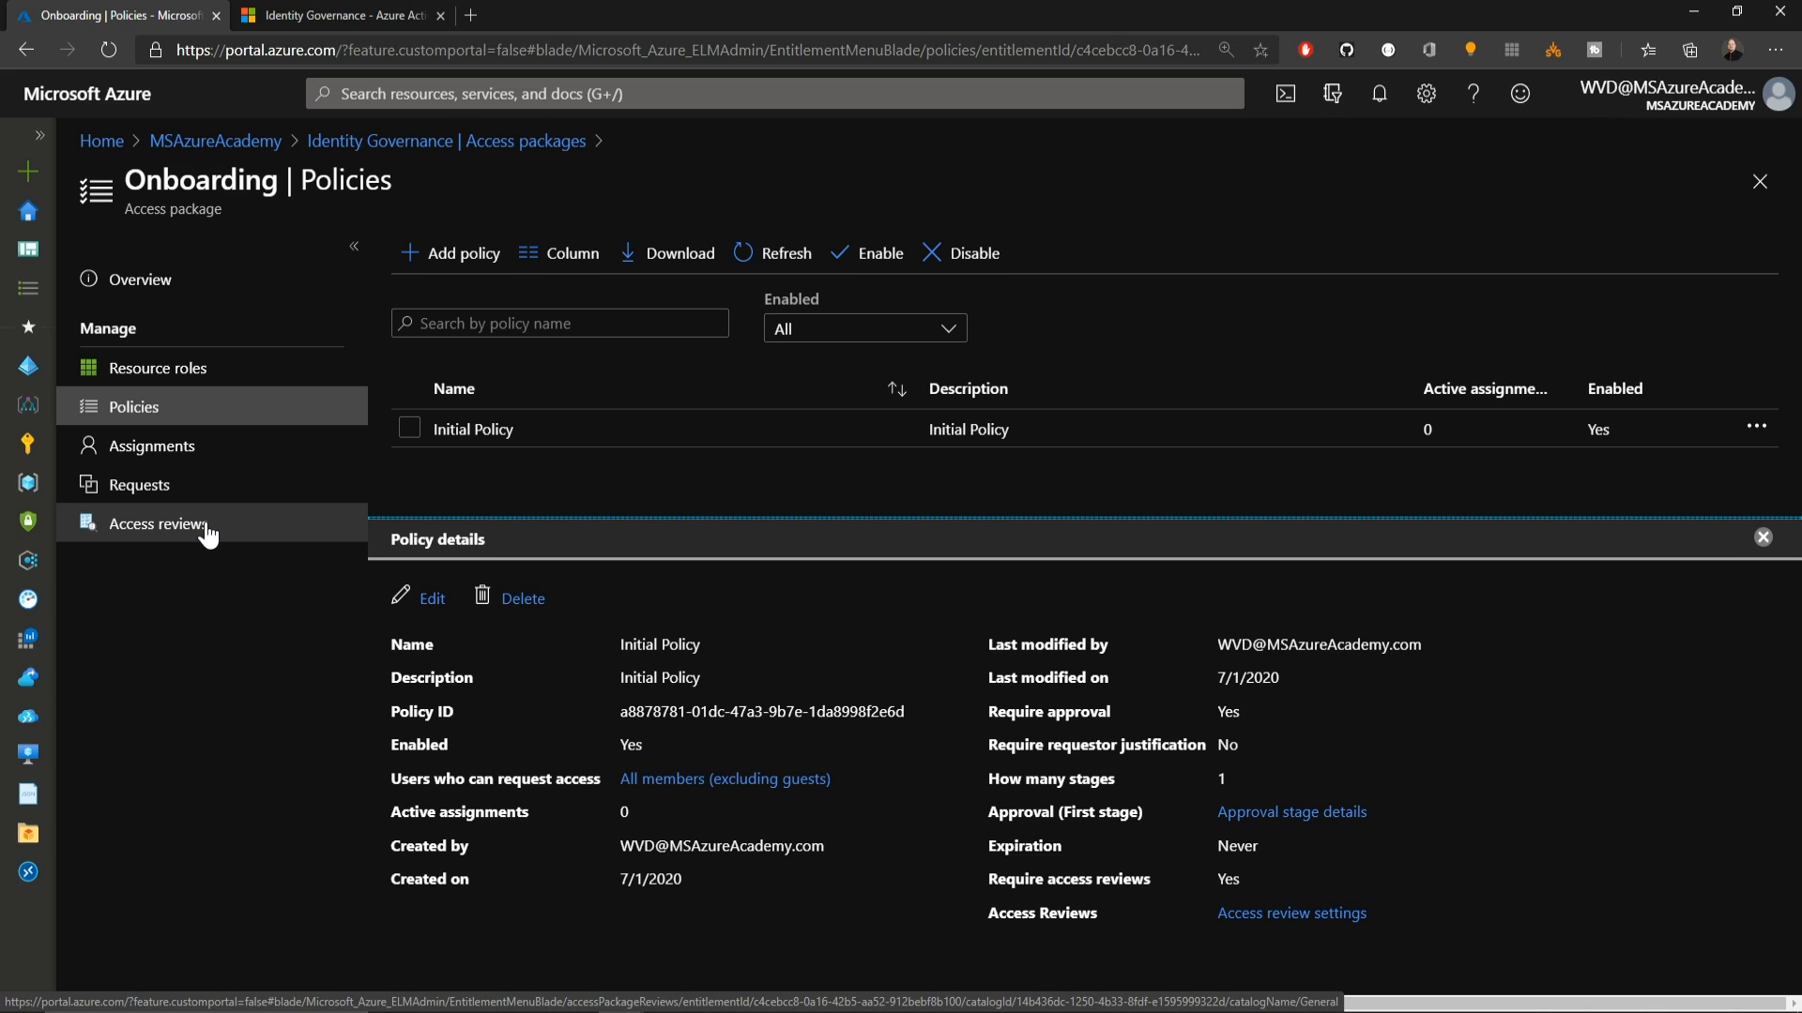
Step: Copy the Onboarding package's My Access portal link and open it in an InPrivate browser window
click(141, 279)
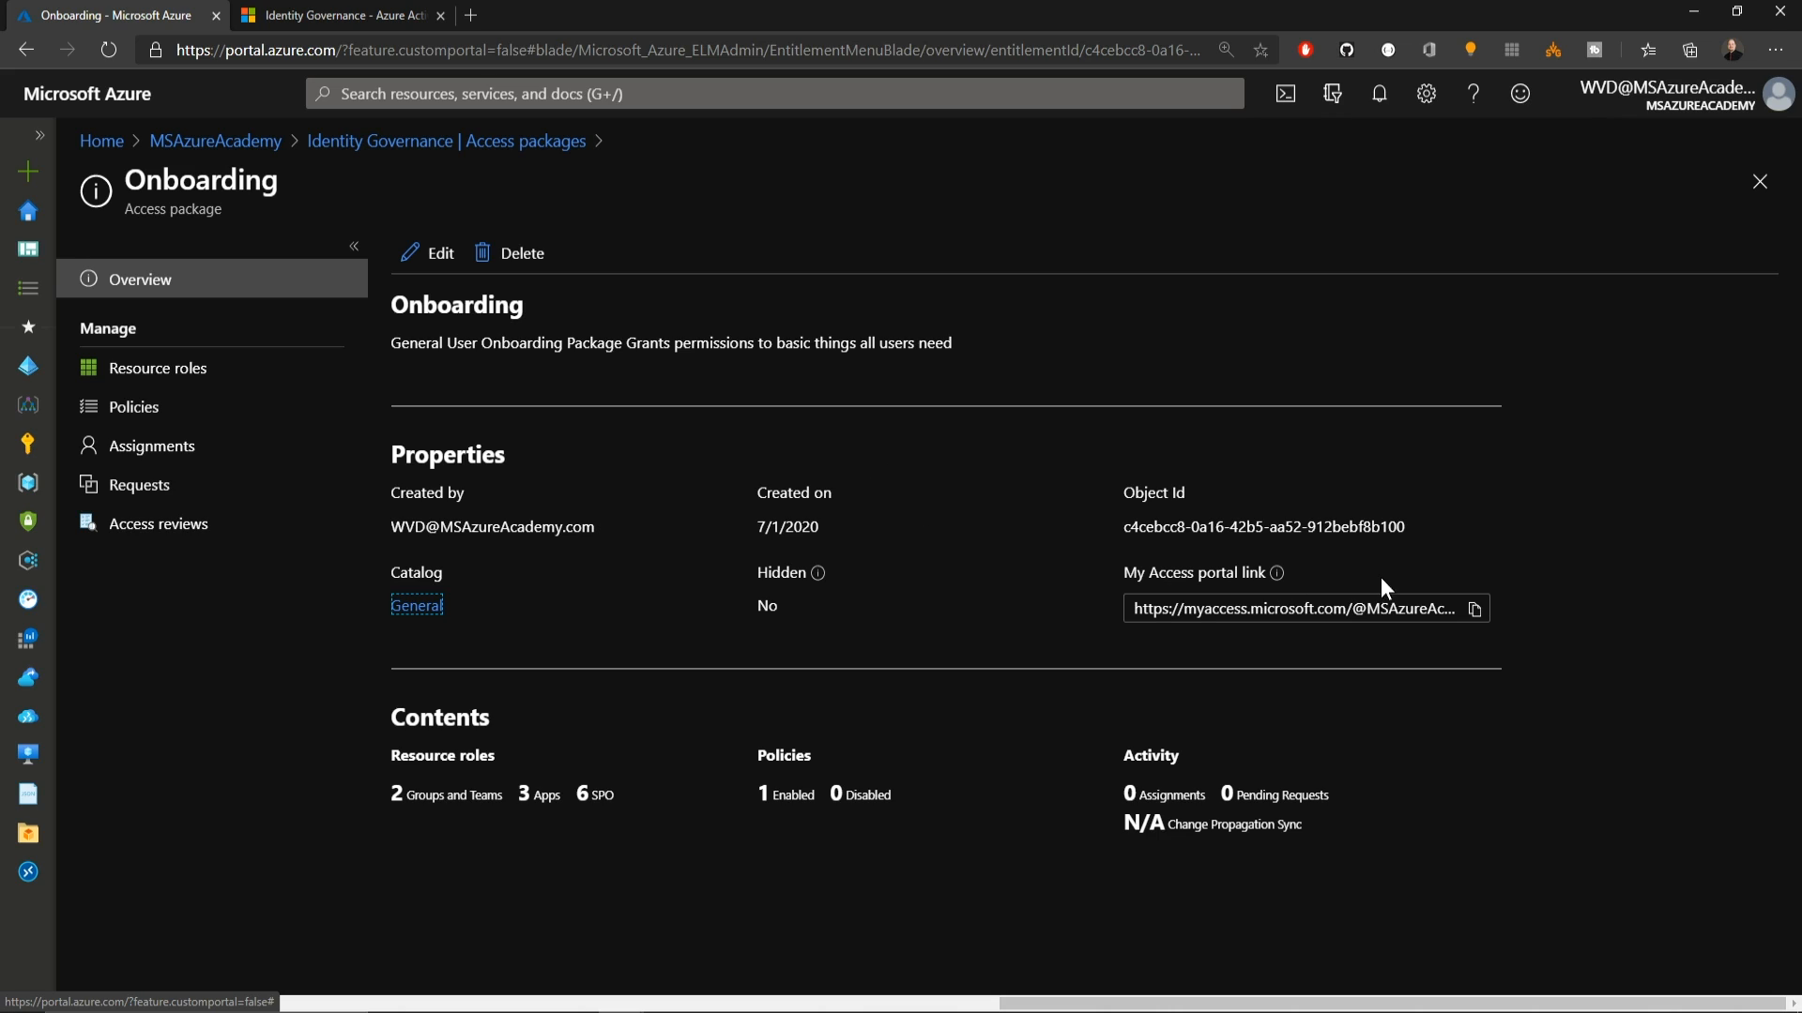
click(1475, 611)
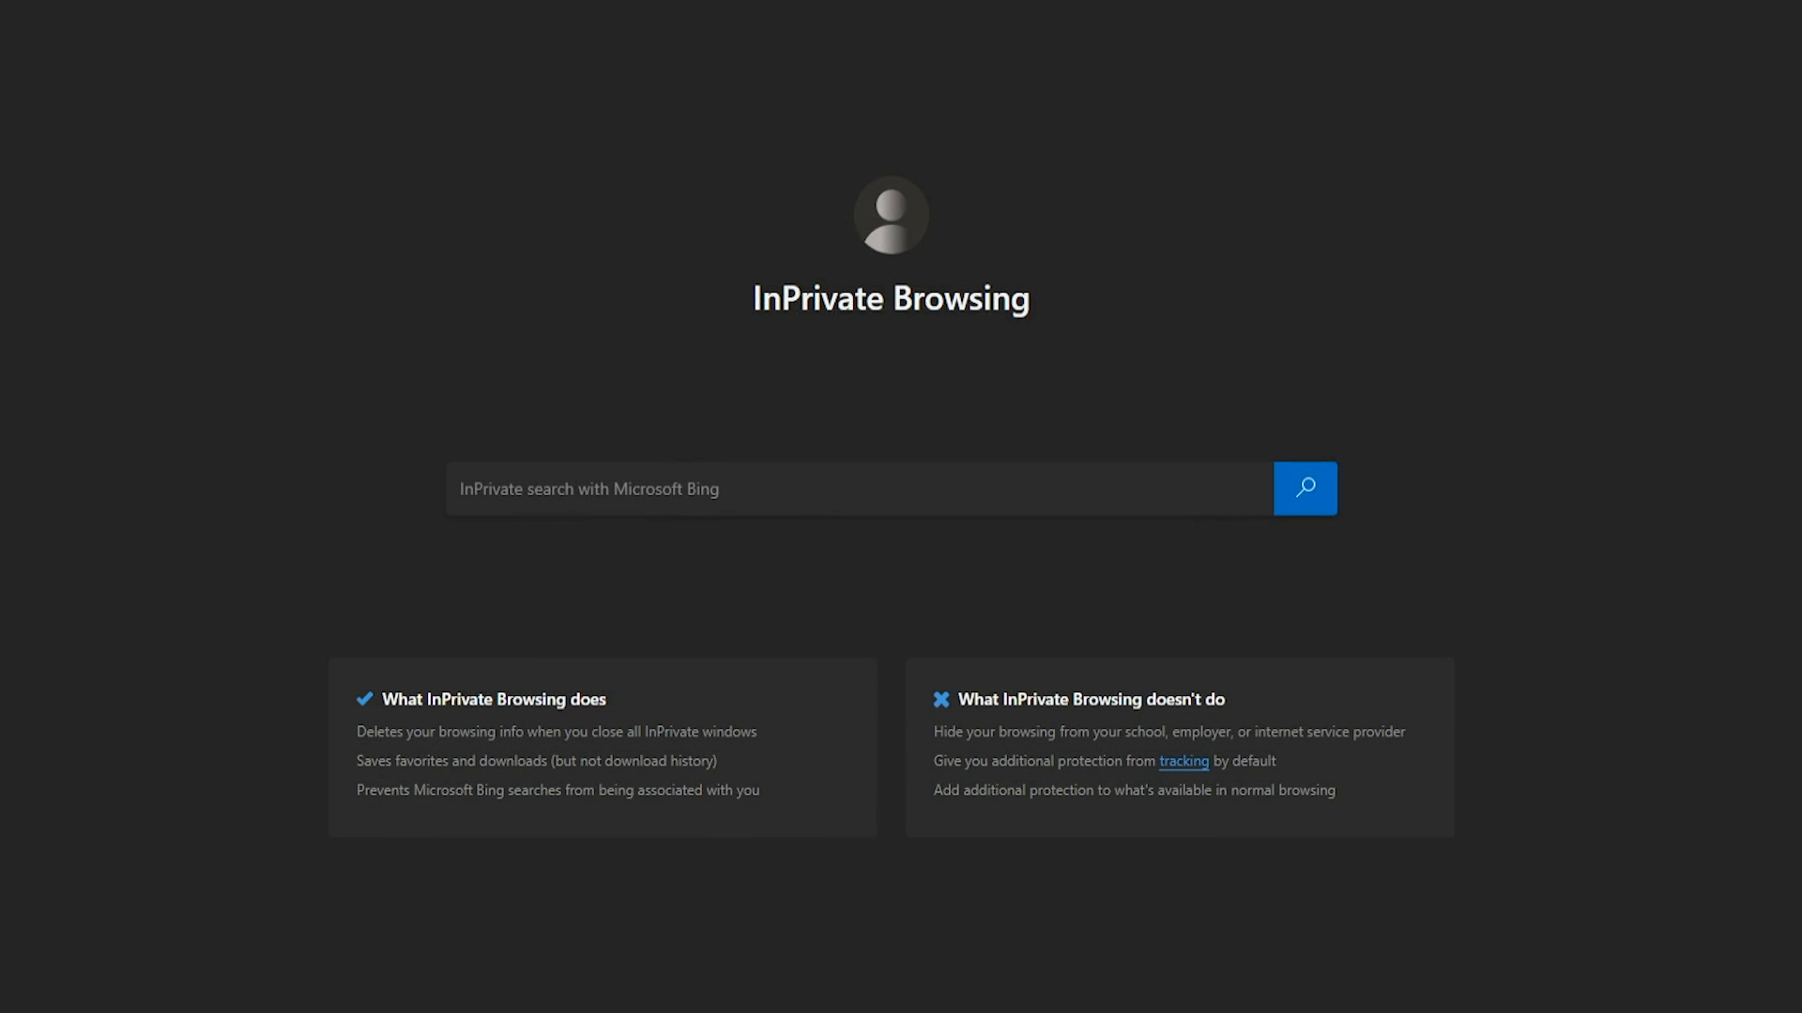
key(ctrl+v)
key(Return)
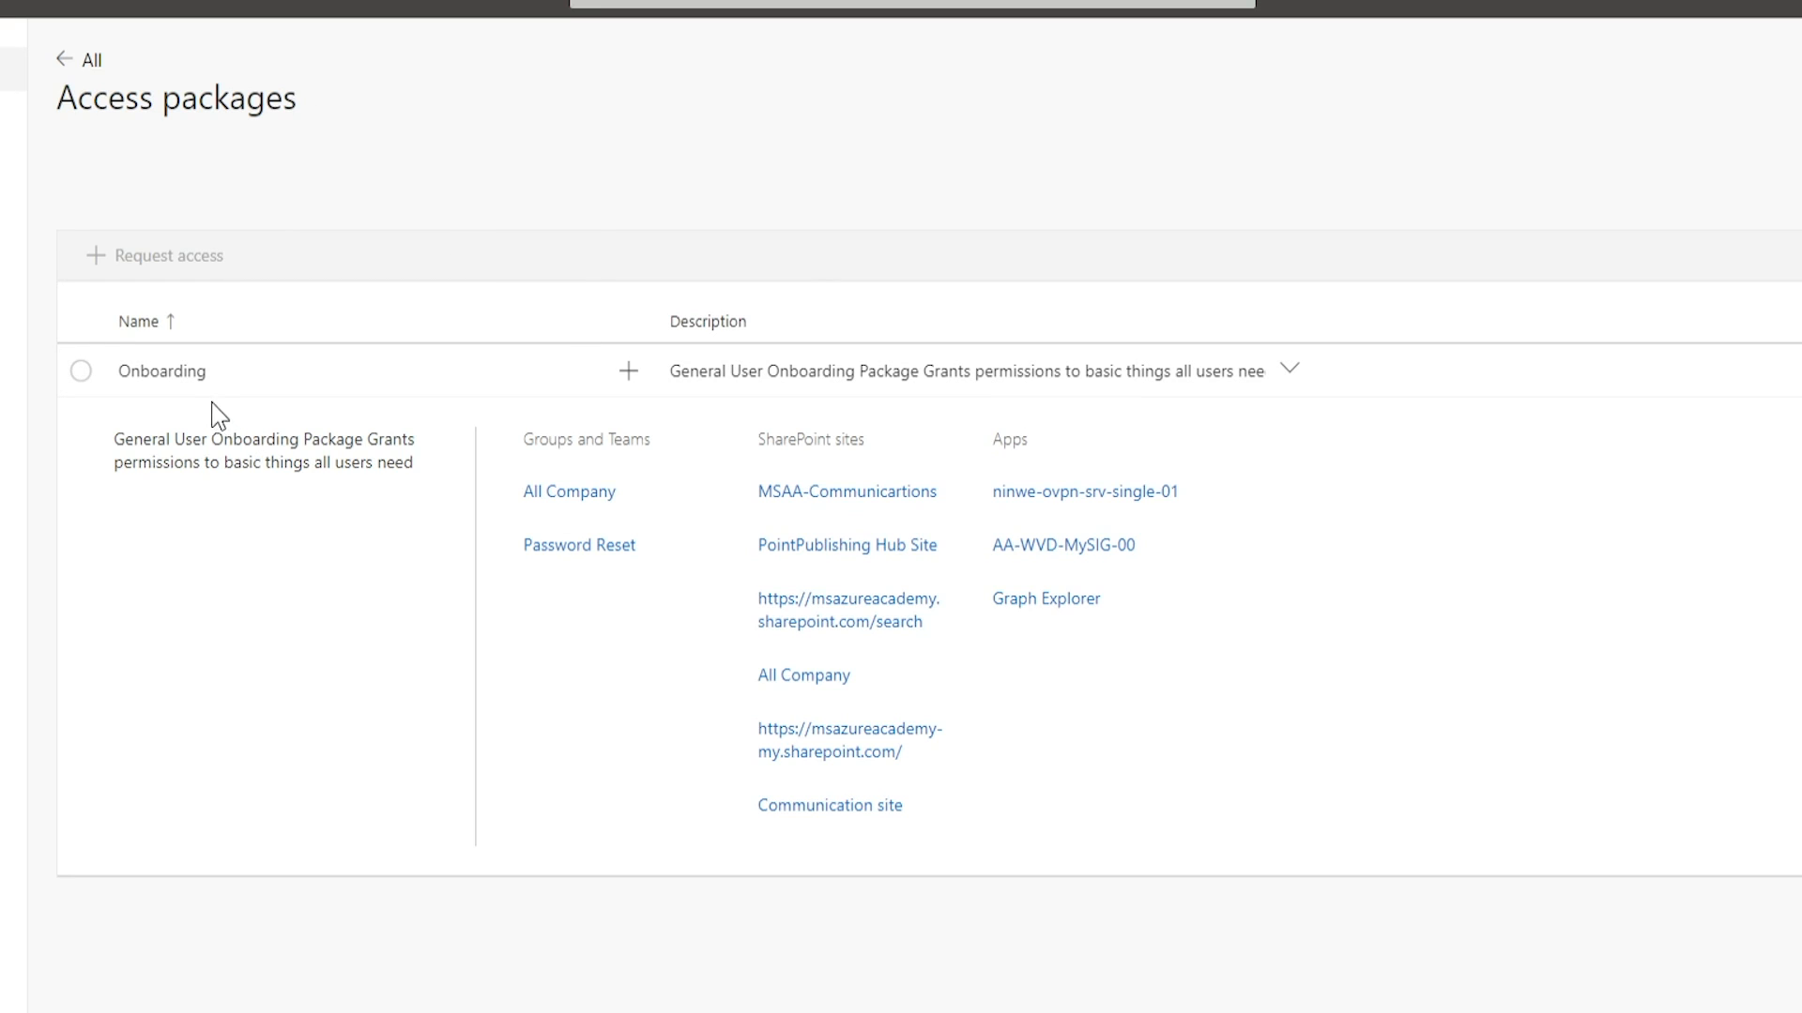
Step: Request access to the Onboarding package with the business justification "my first day" and view the submitted request
click(80, 372)
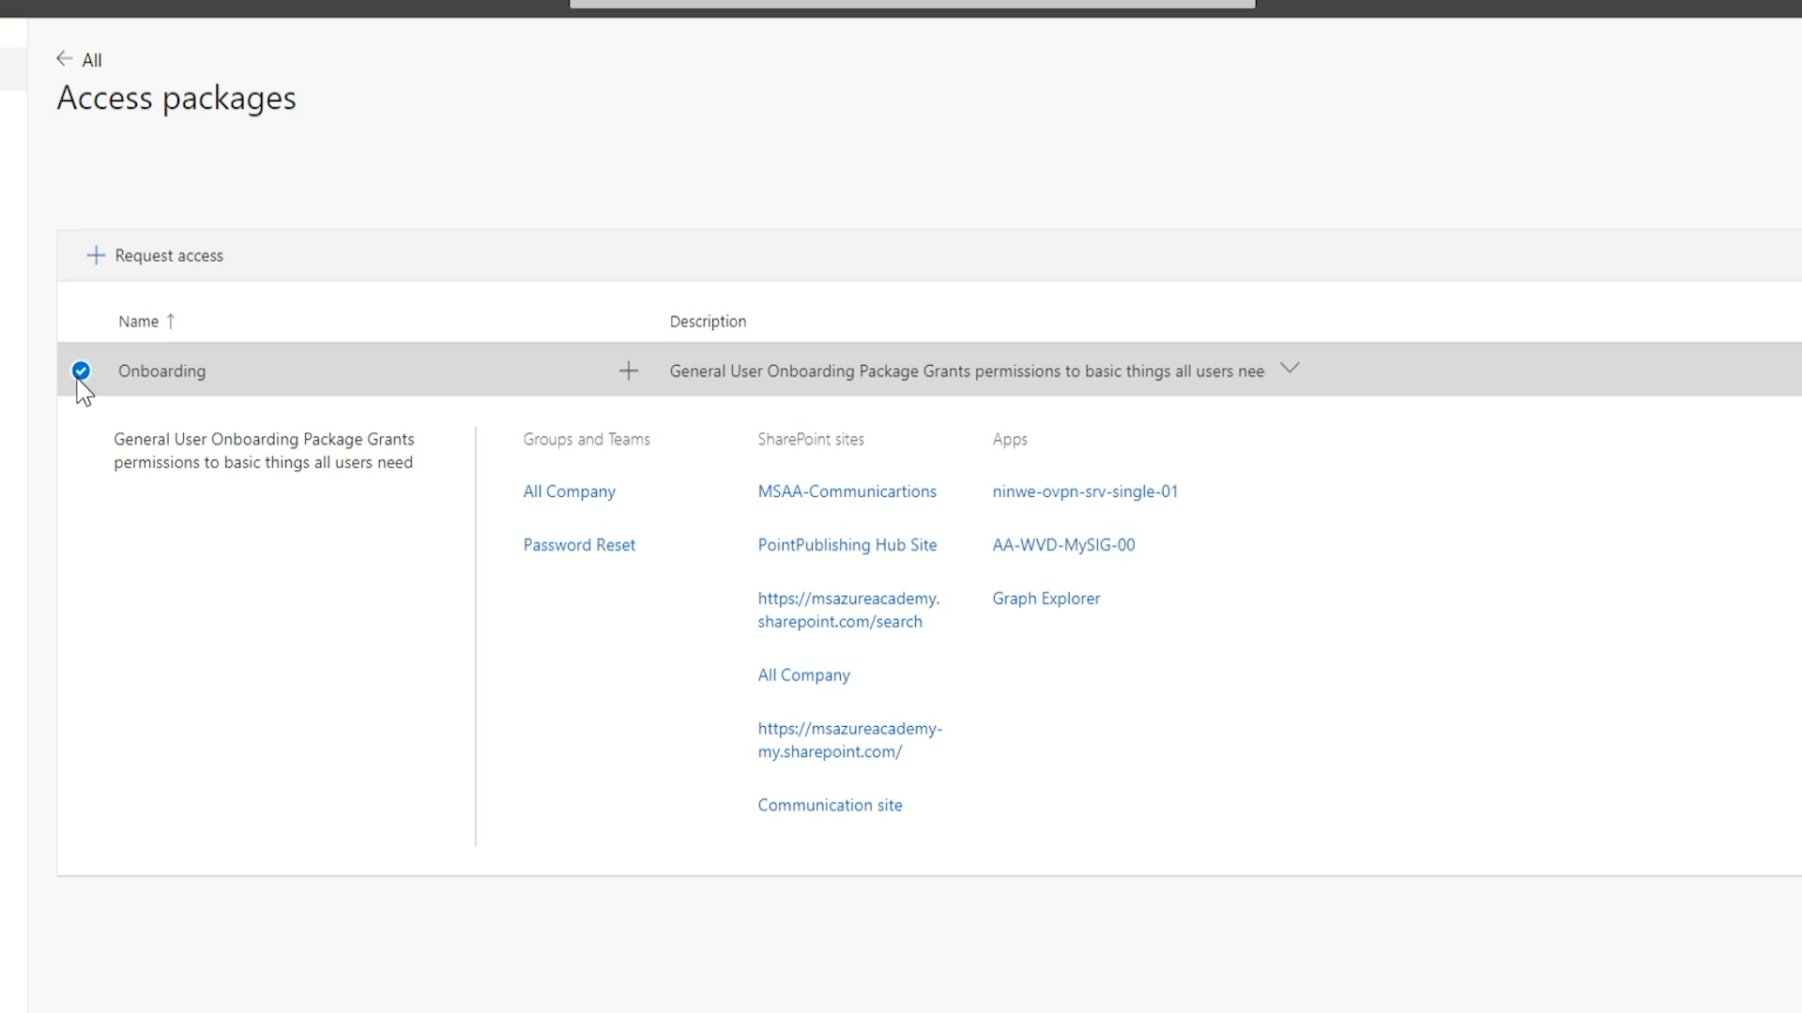
click(118, 259)
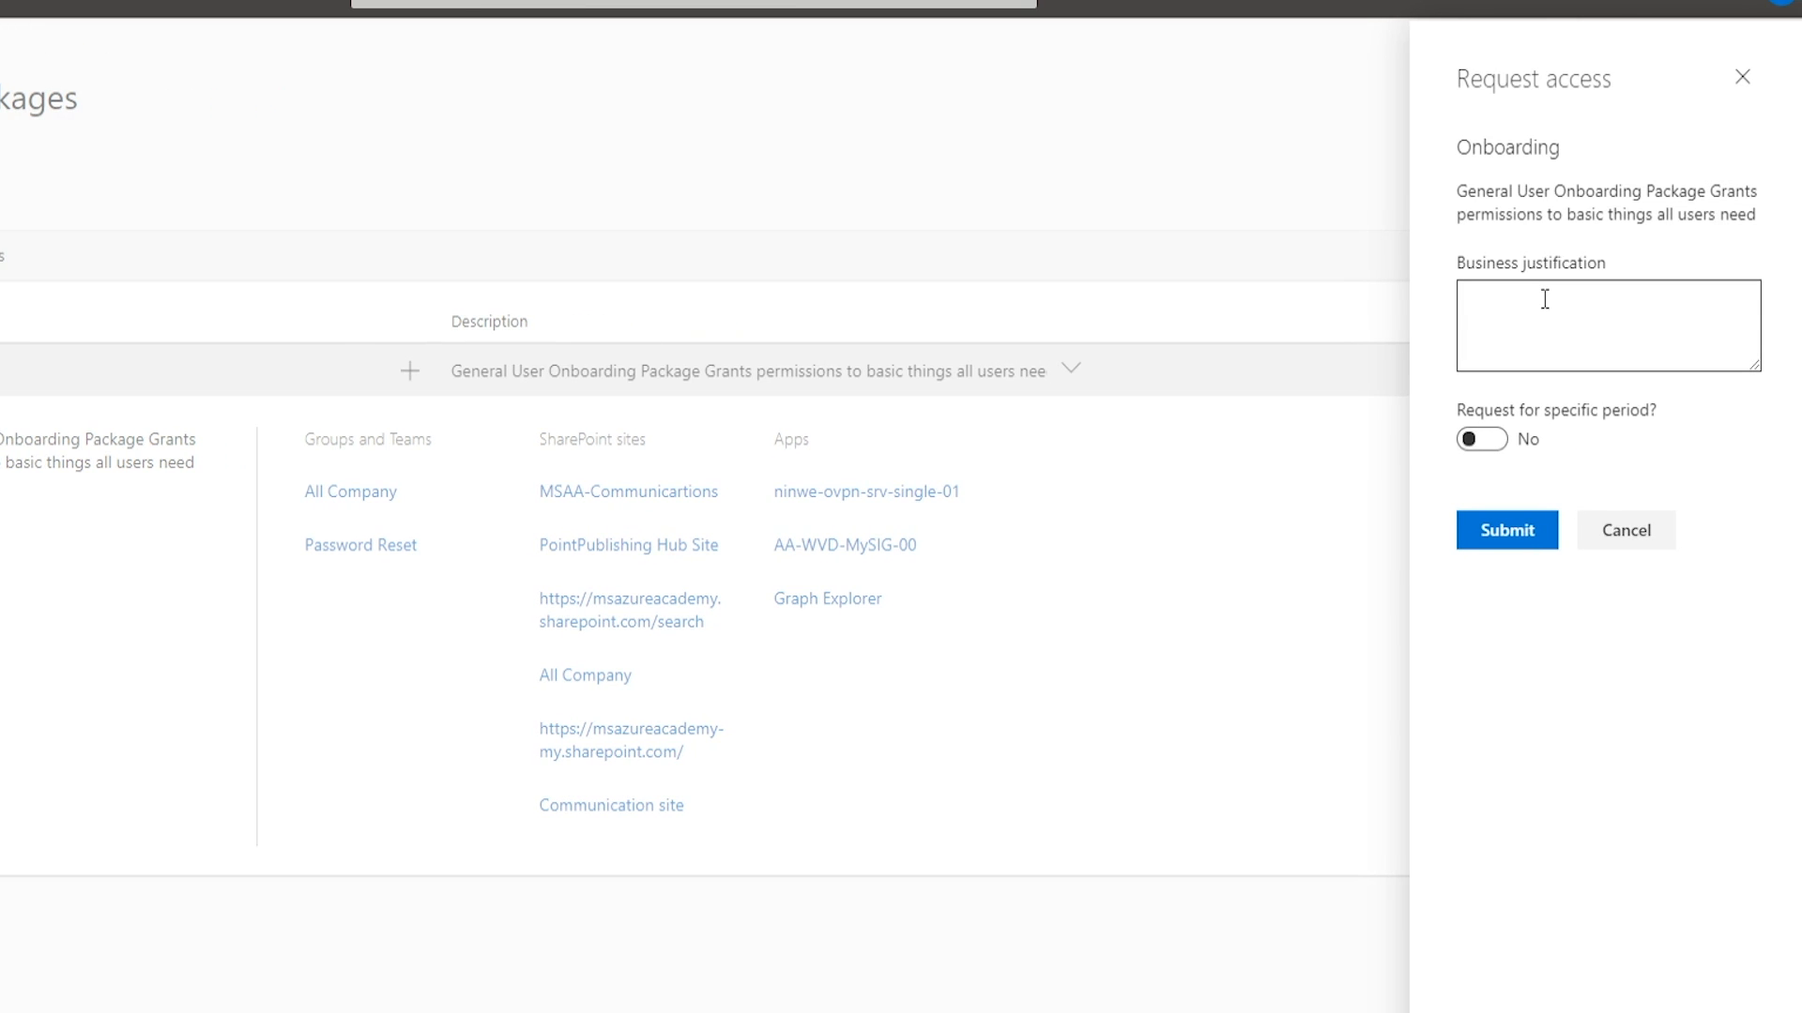
click(1544, 299)
text(my first day)
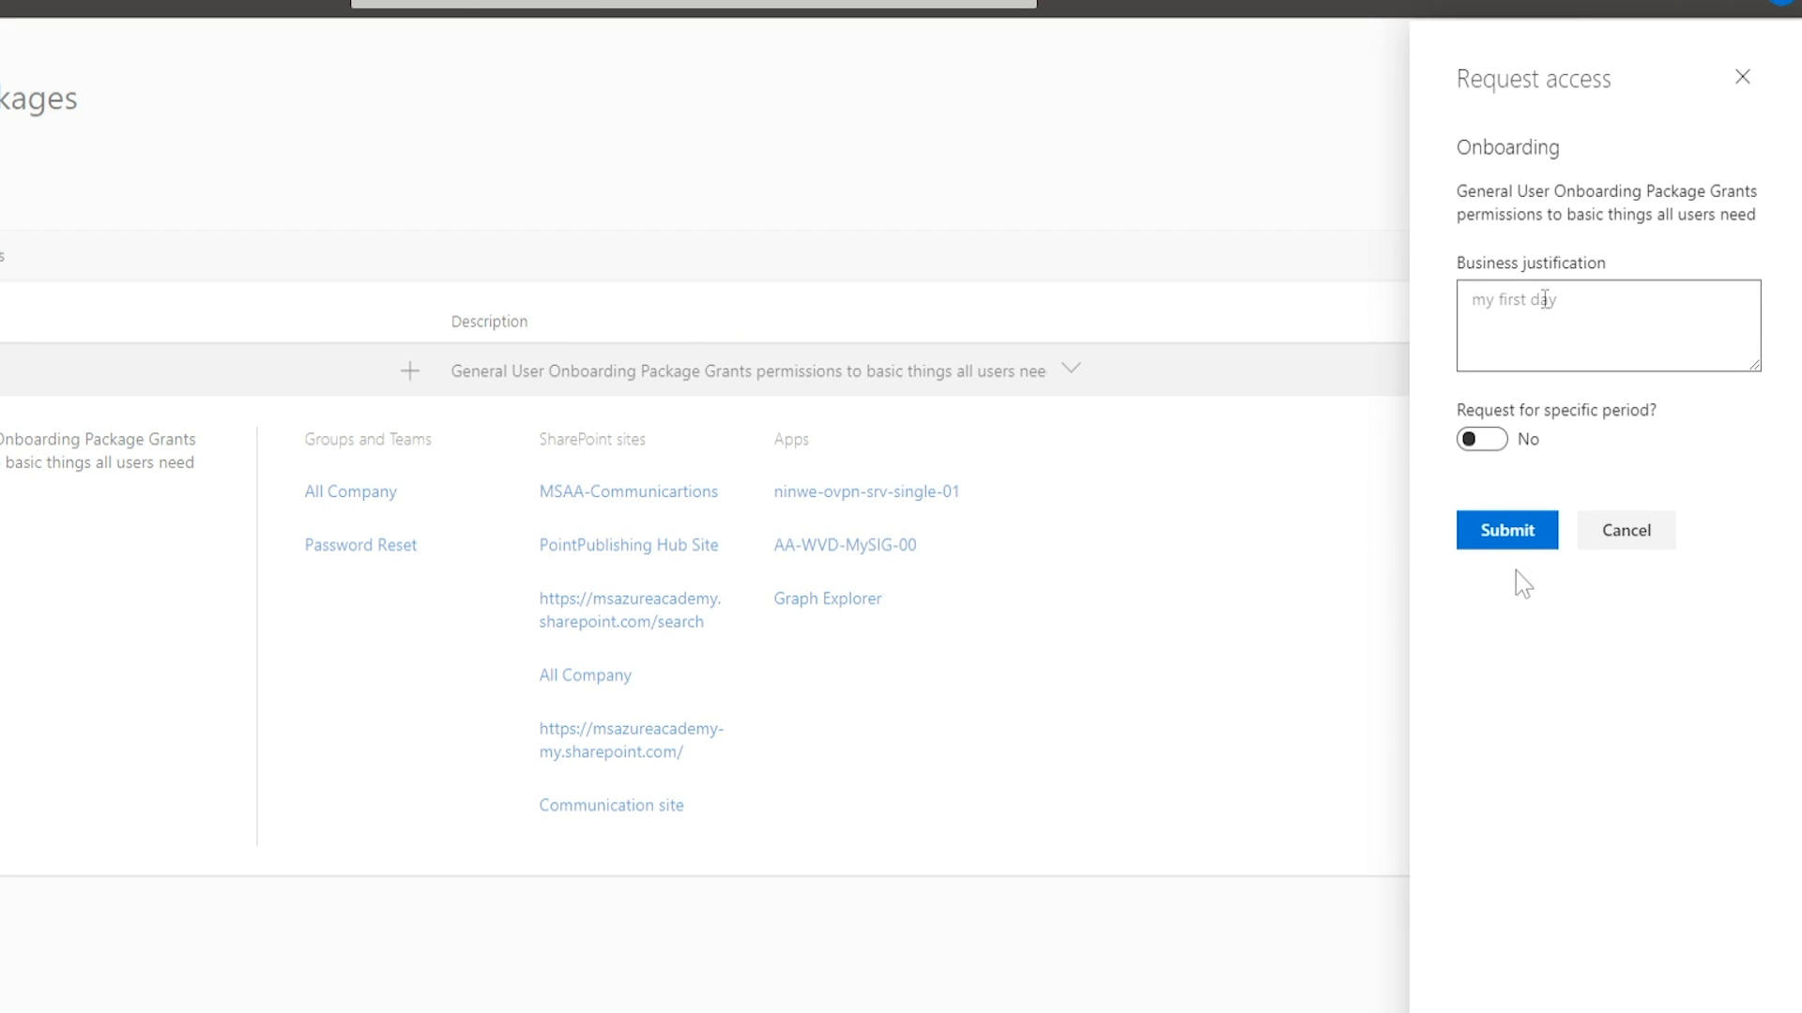
click(1507, 531)
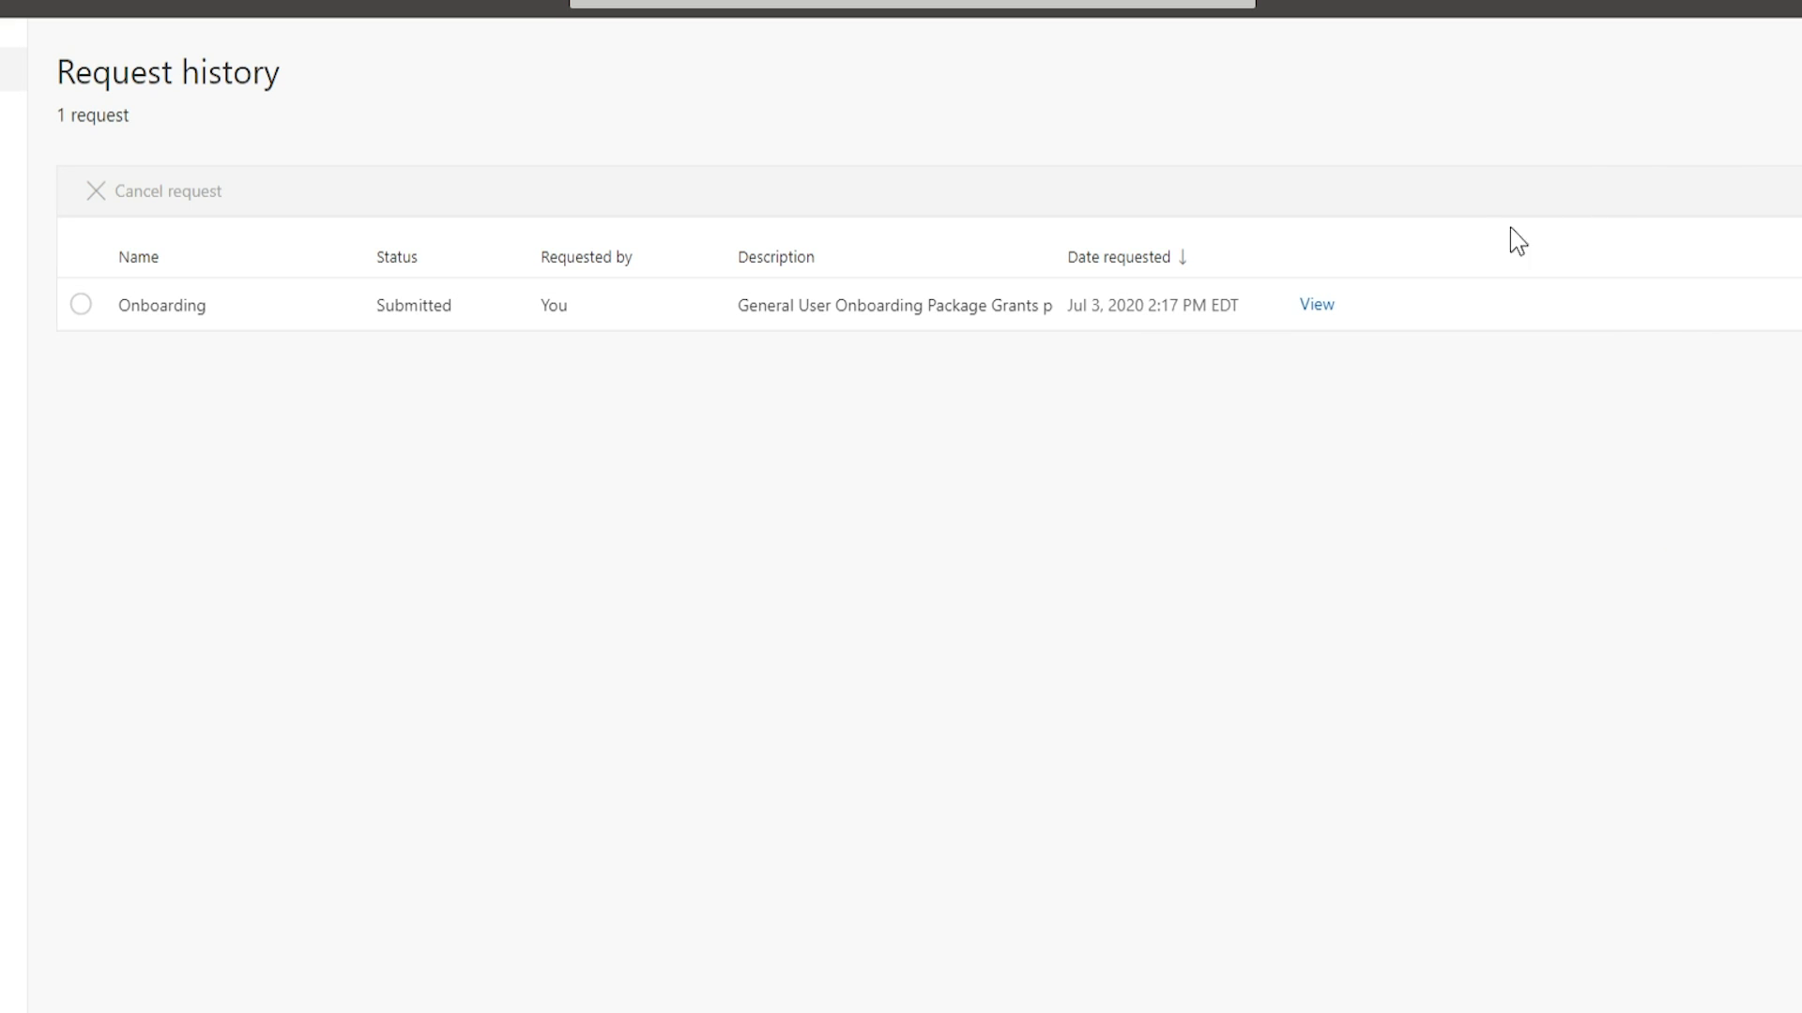
click(1313, 304)
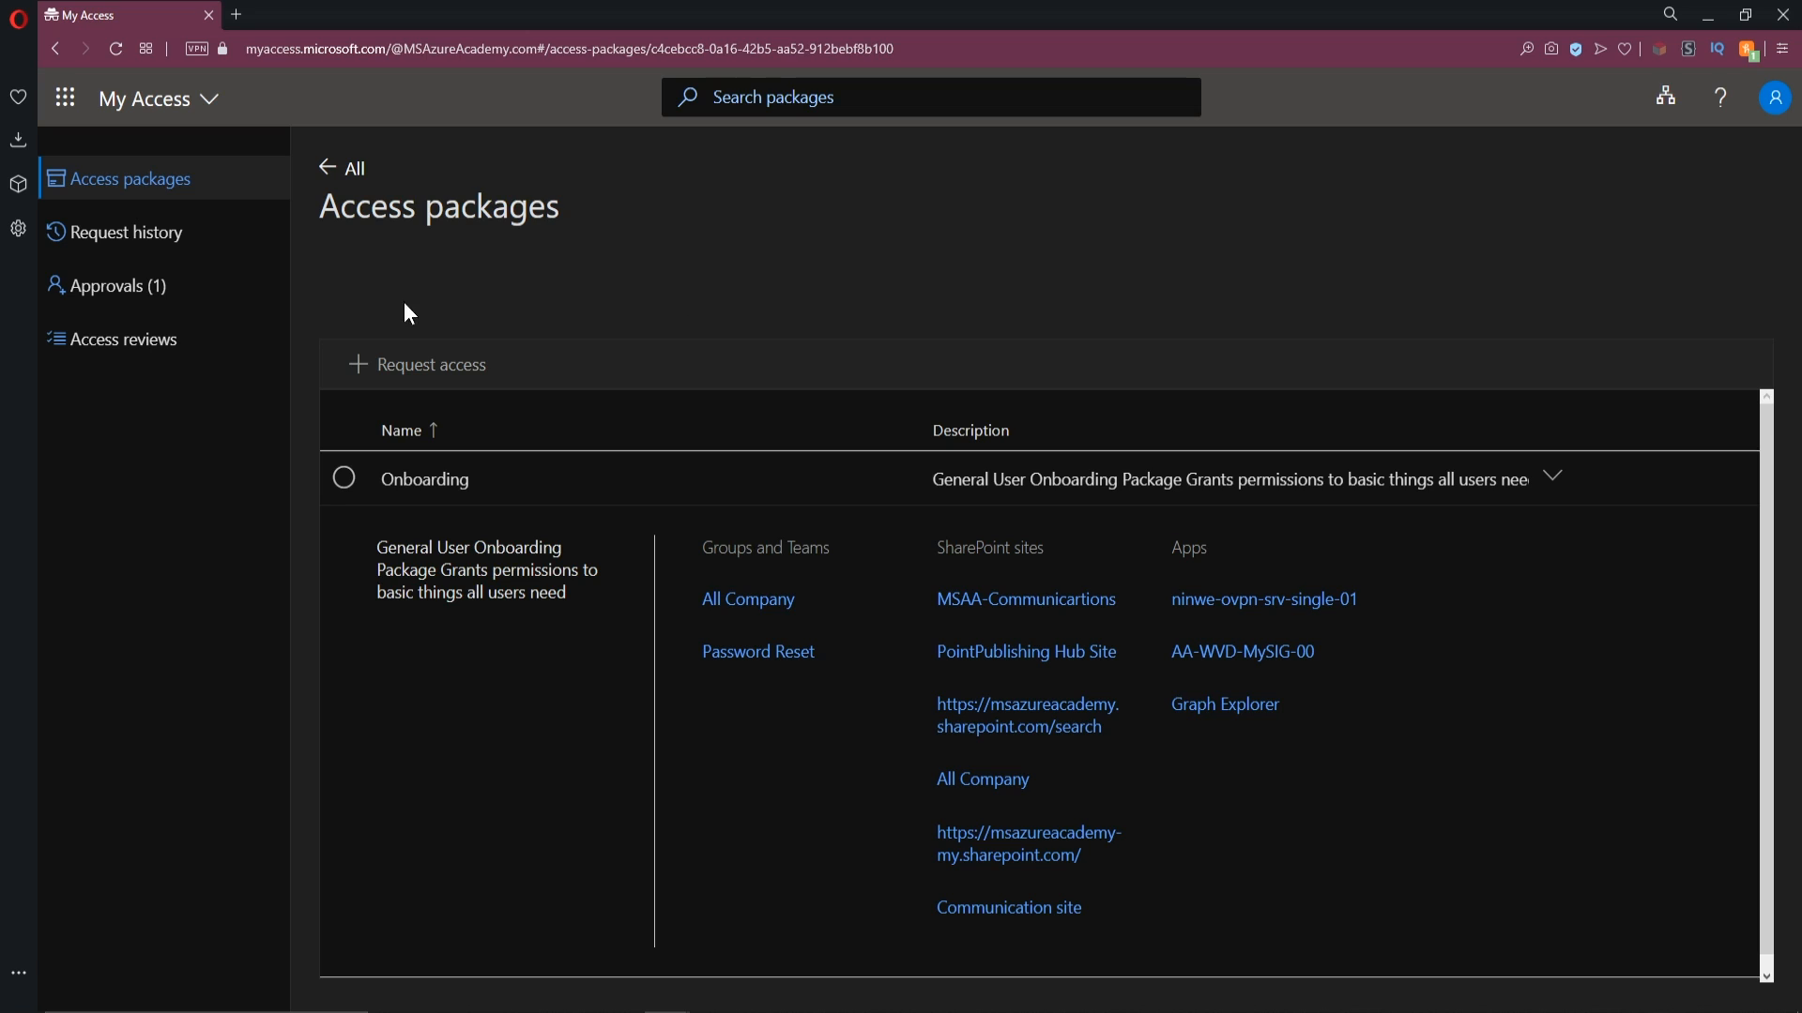
Step: In the approver's browser window, select the pending Onboarding request in My Access and open it for approval
click(274, 292)
click(359, 505)
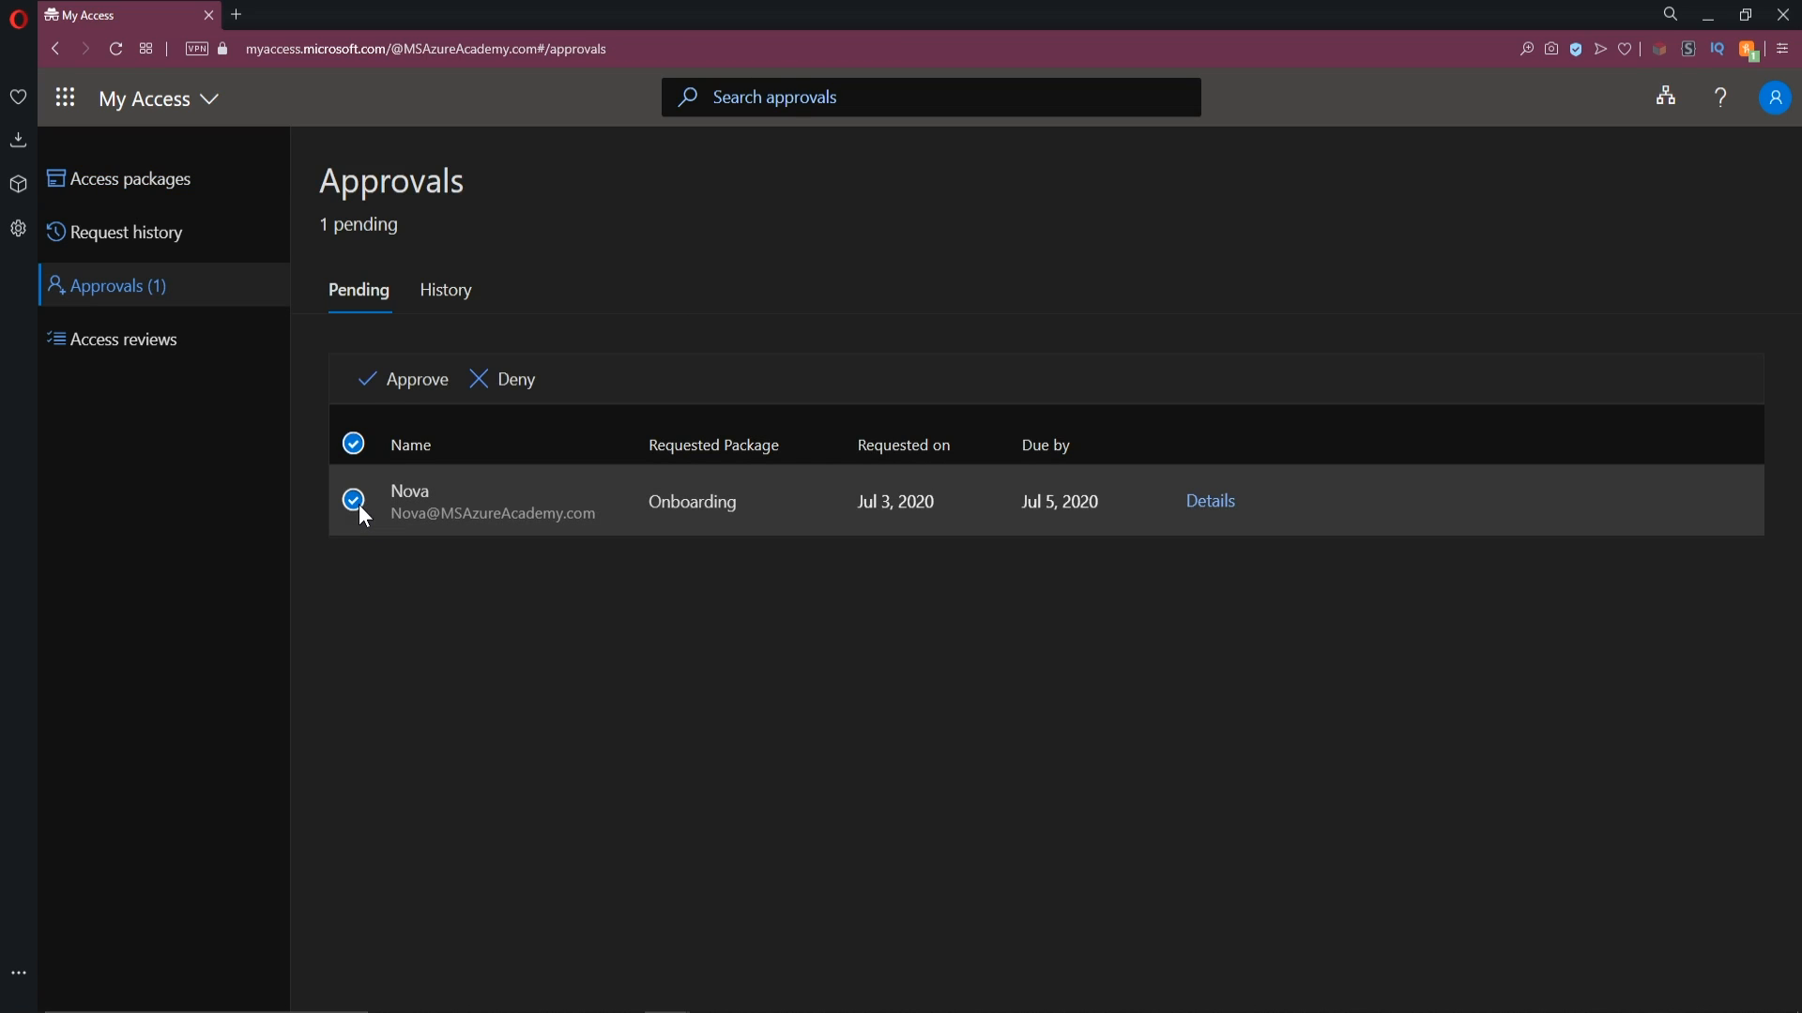
click(413, 380)
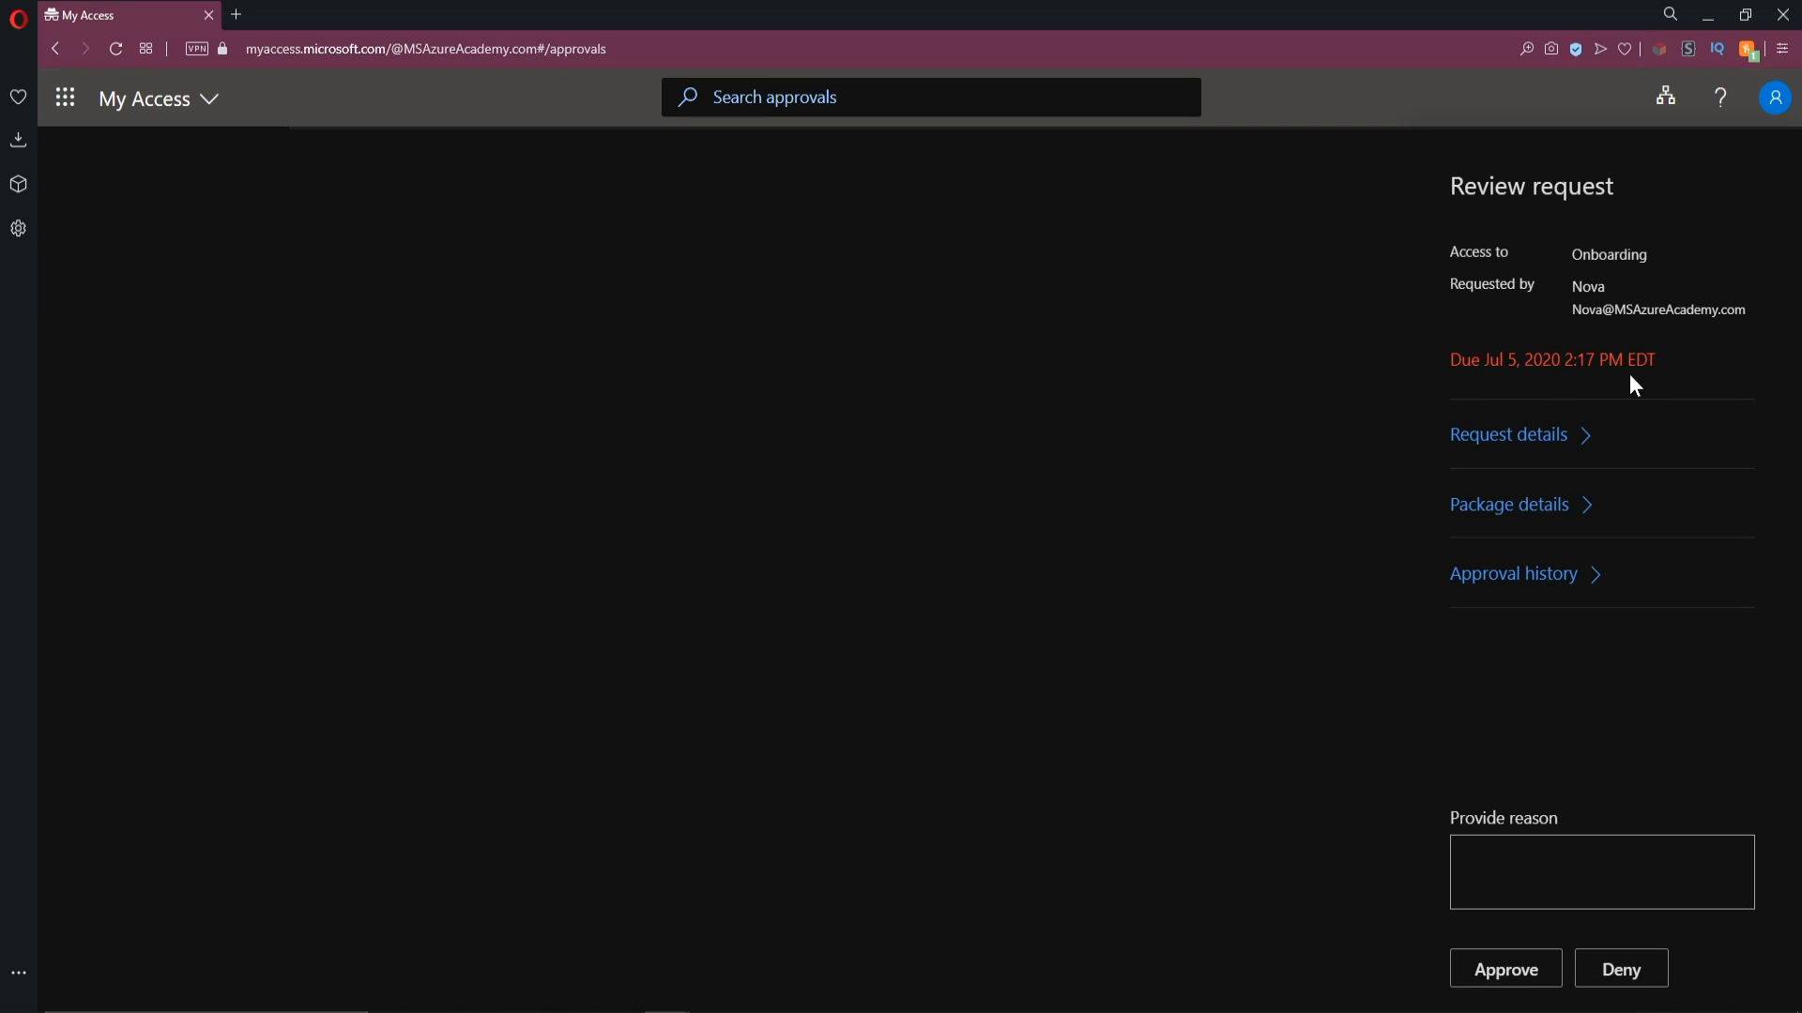
Step: Examine the Onboarding request's details and the package's apps, groups and SharePoint sites before deciding
click(1551, 447)
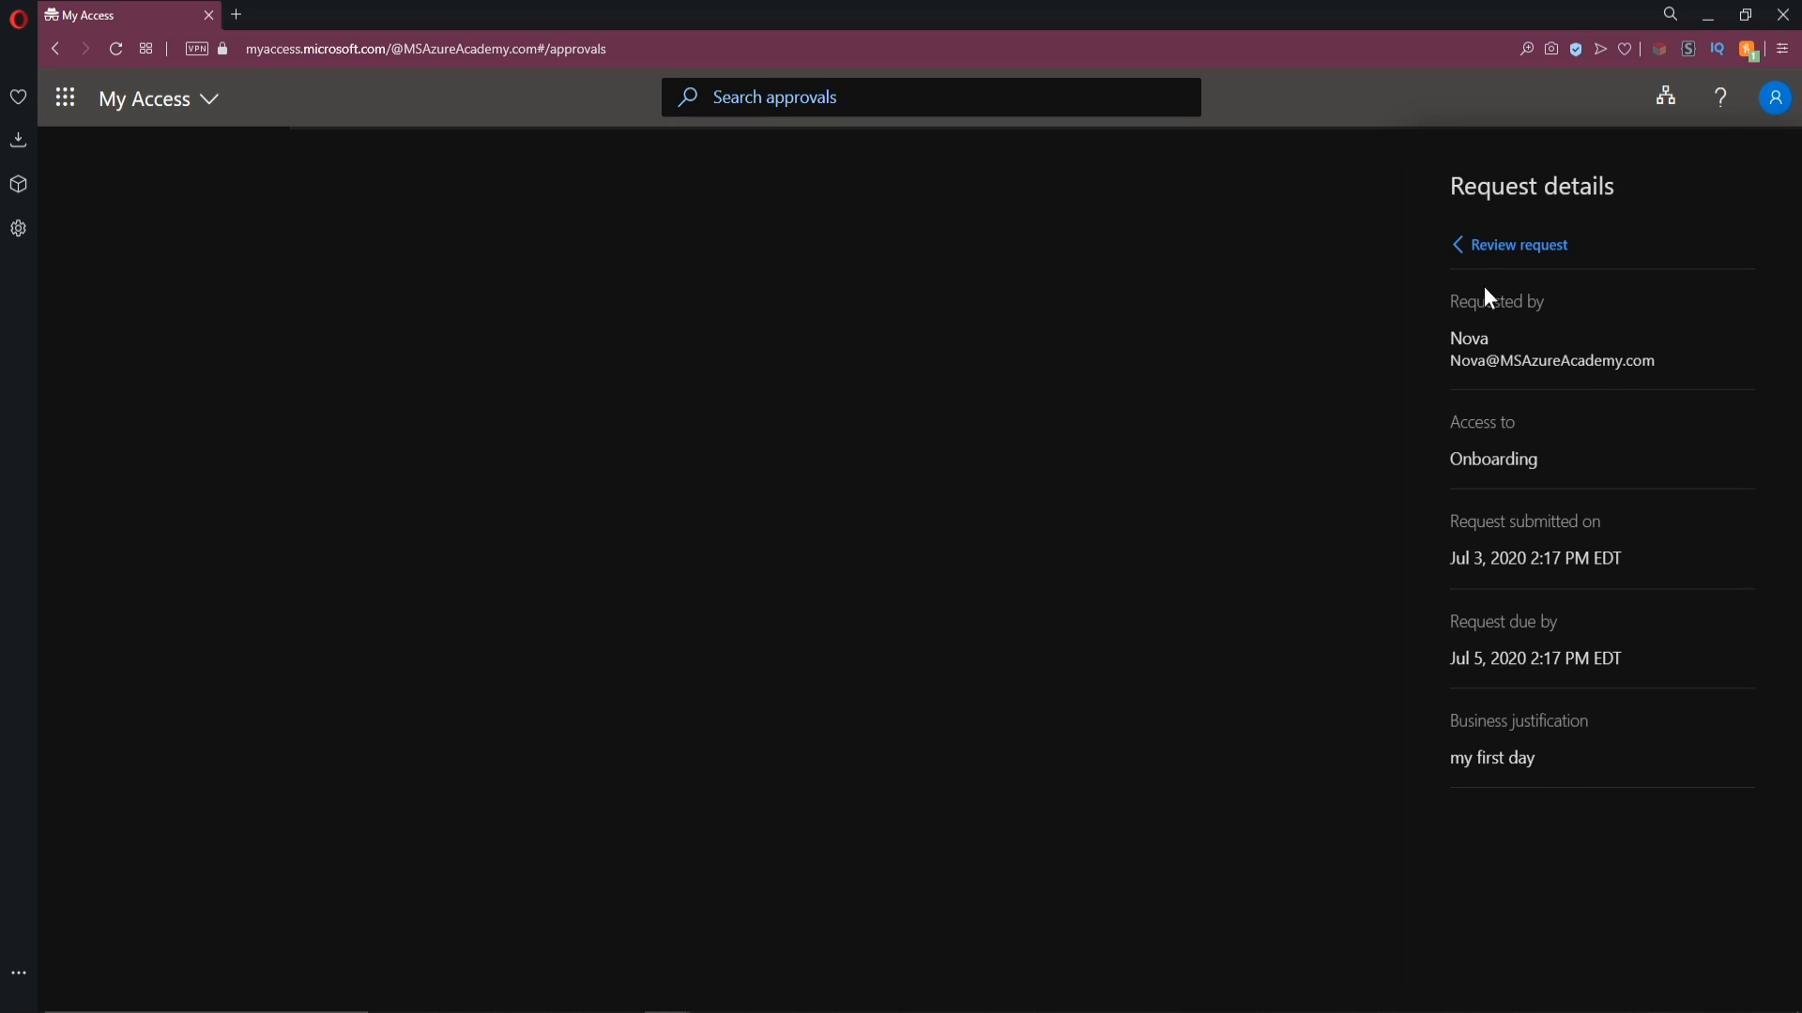
click(1478, 246)
click(1508, 507)
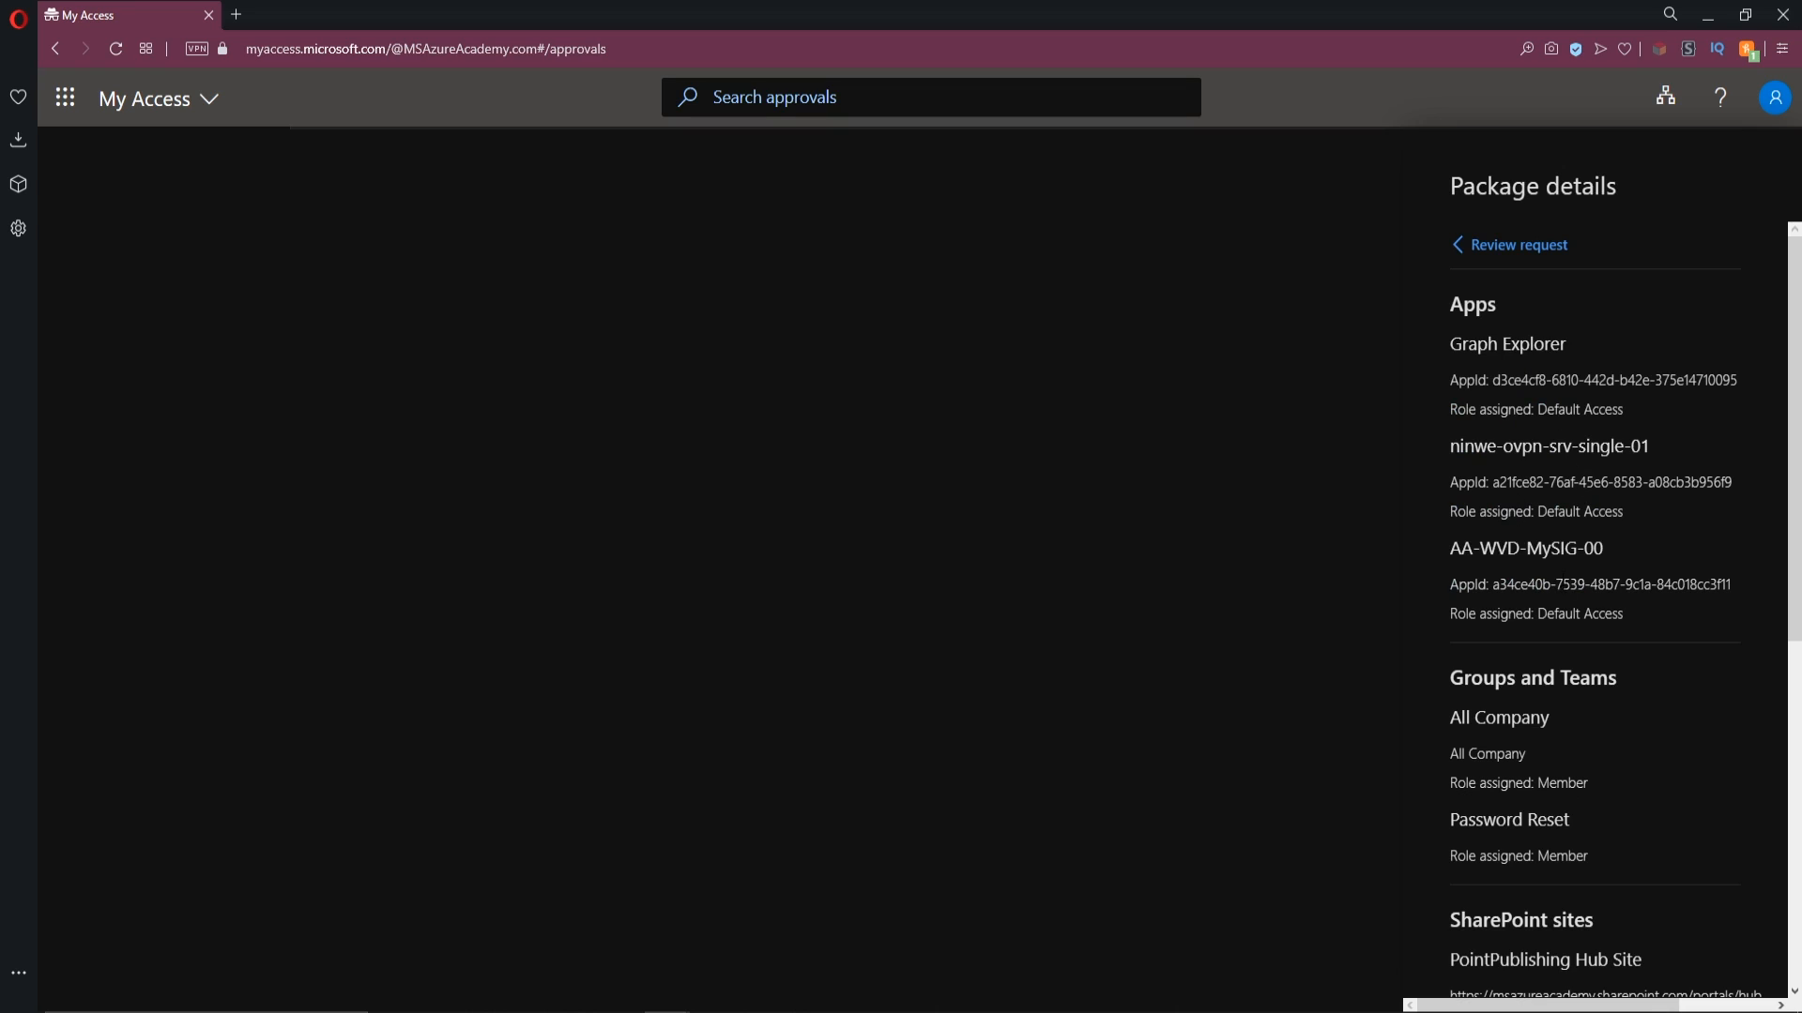
scroll(1598, 781, down, 7)
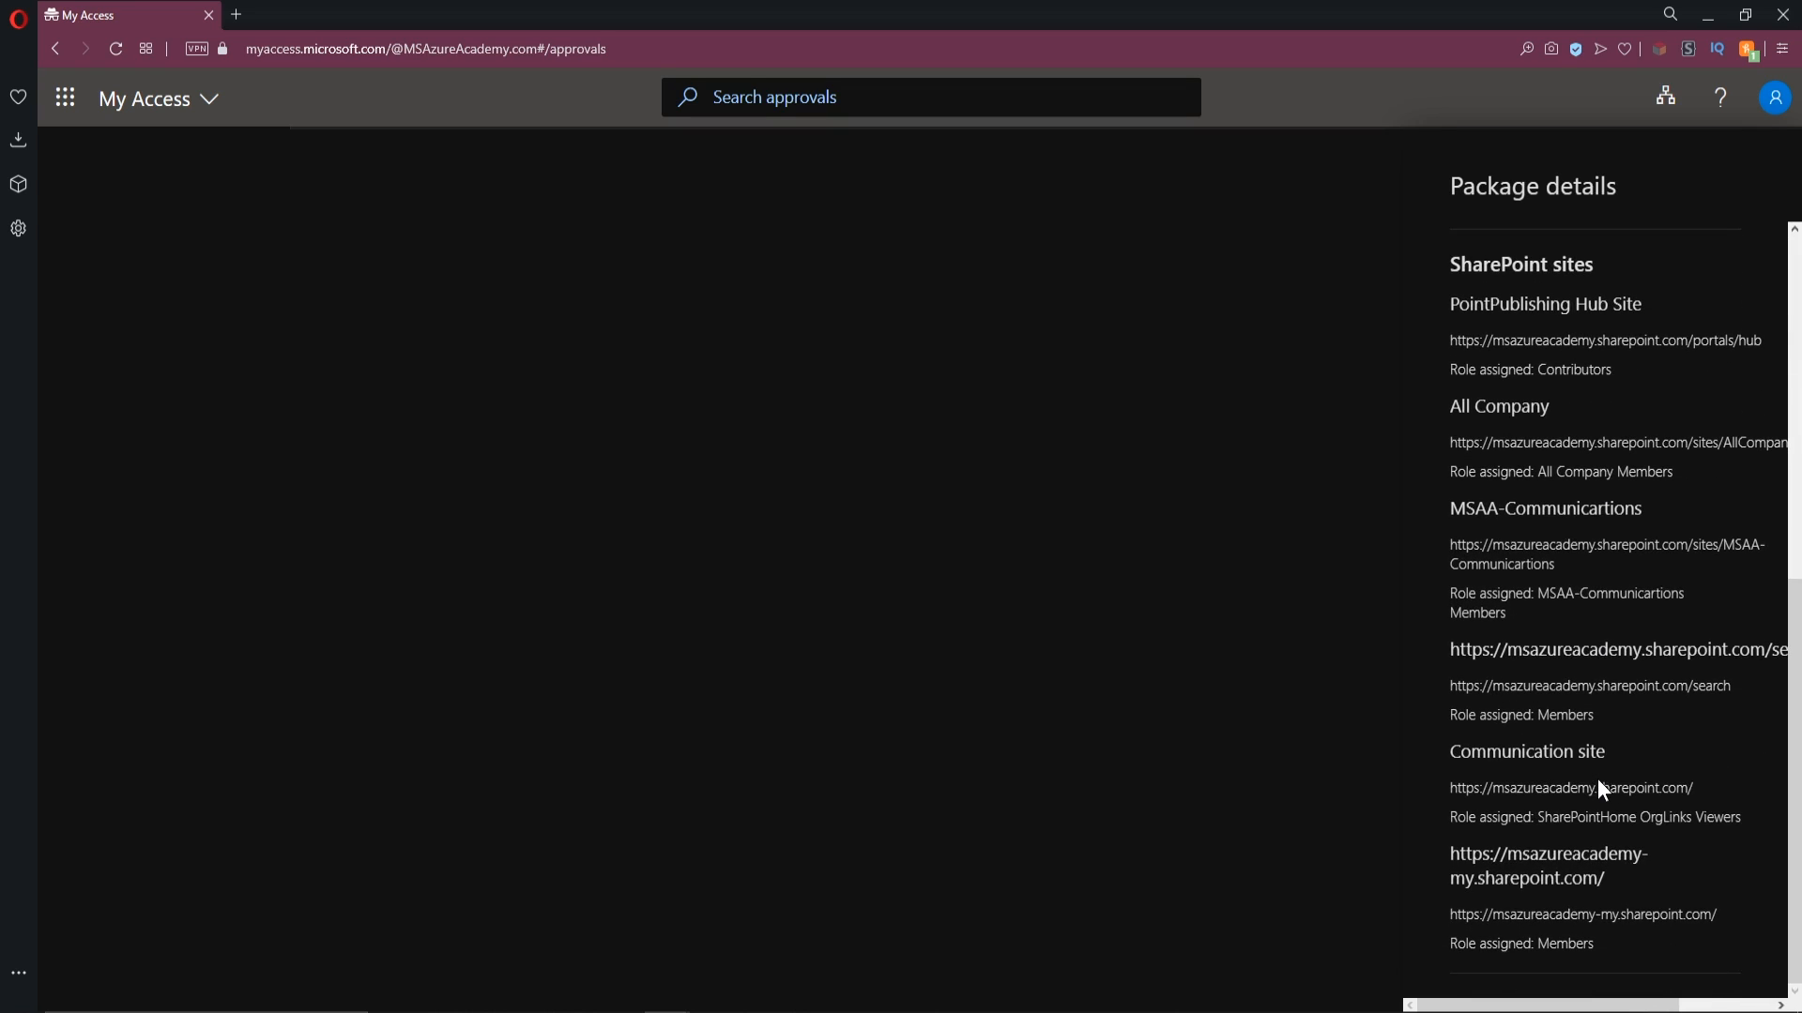
scroll(1597, 787, up, 7)
click(1468, 257)
Step: Approve the Onboarding request with the reason "New User Onboarding" and check its progress in the requester's request history
click(1631, 877)
text(New User Onboarding)
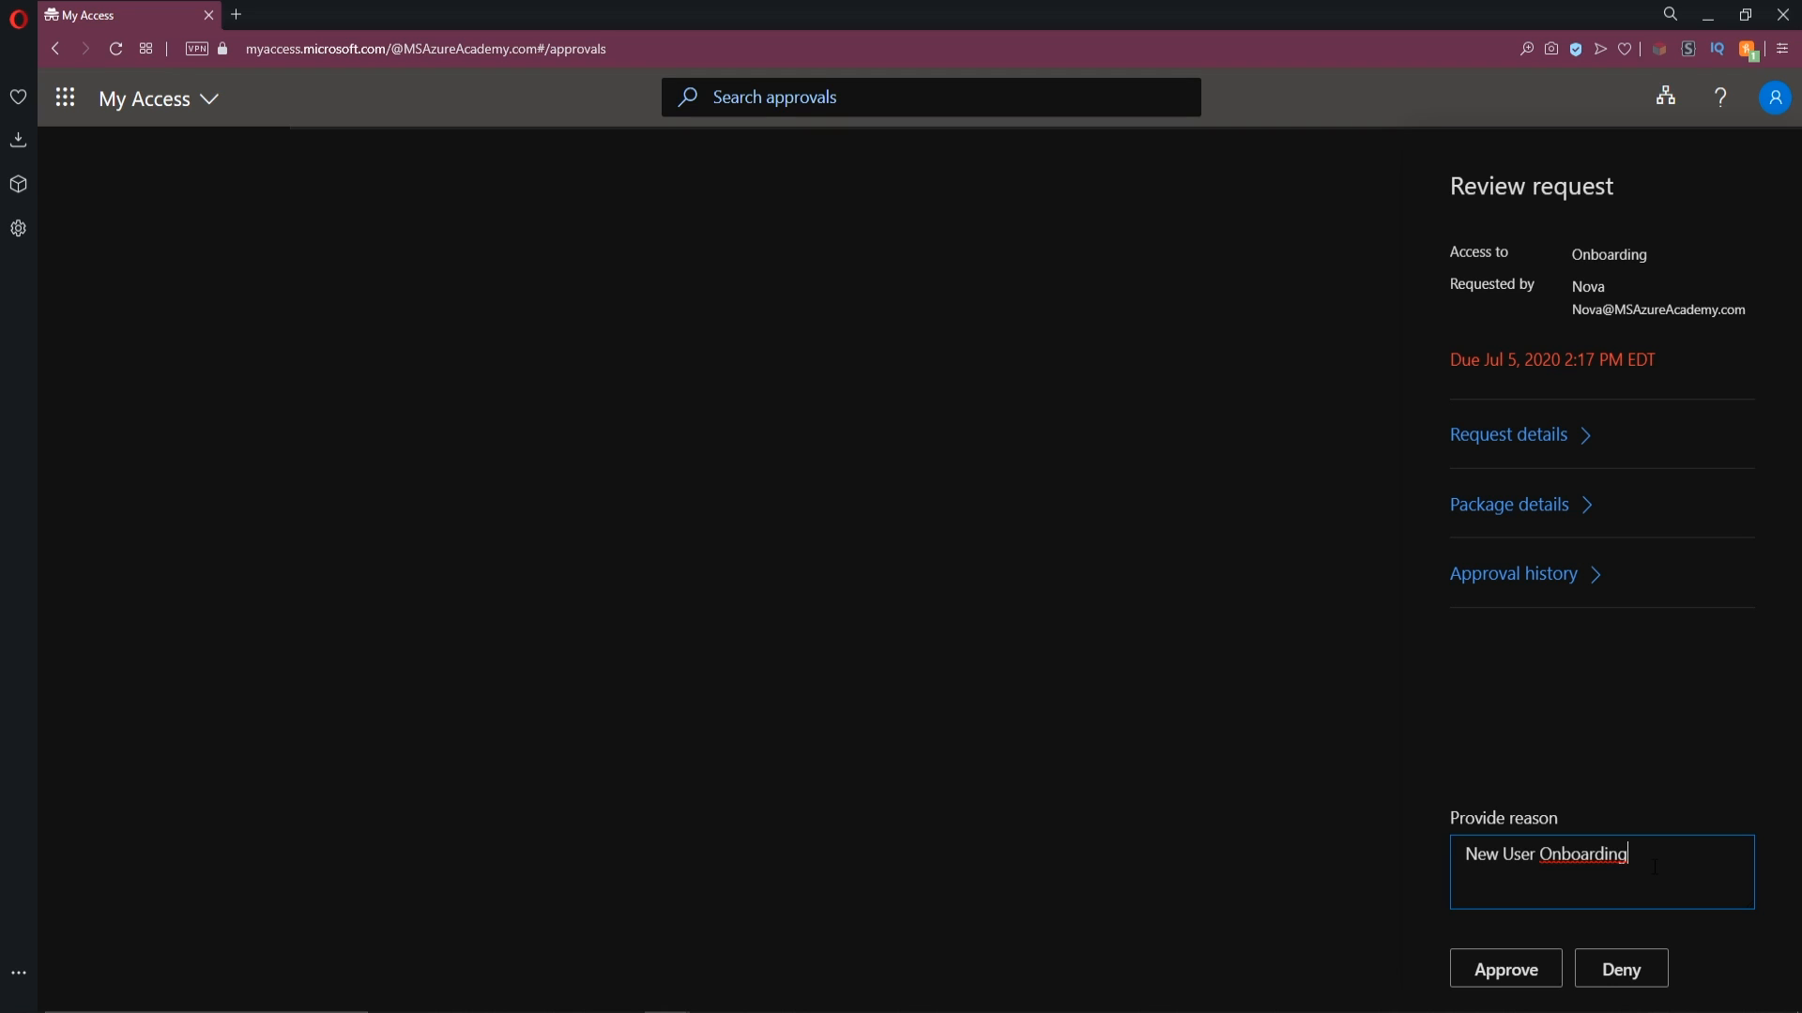
click(1531, 967)
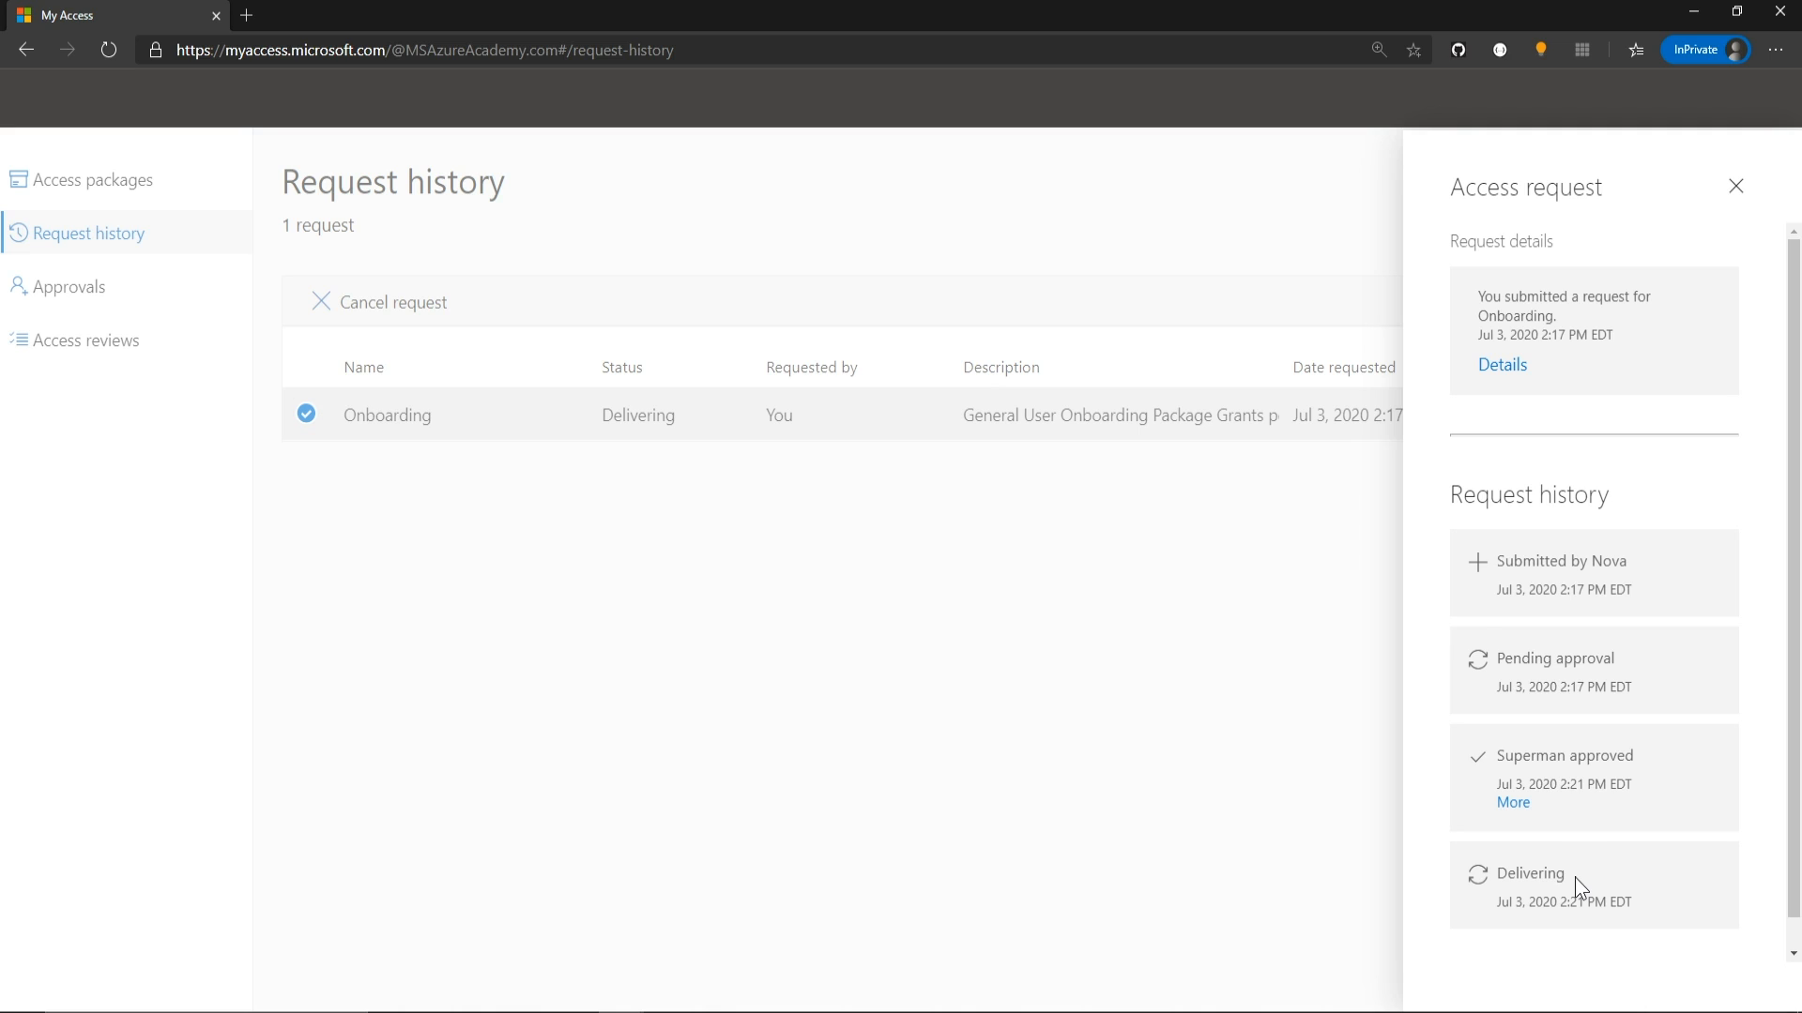
scroll(1574, 876, down, 1)
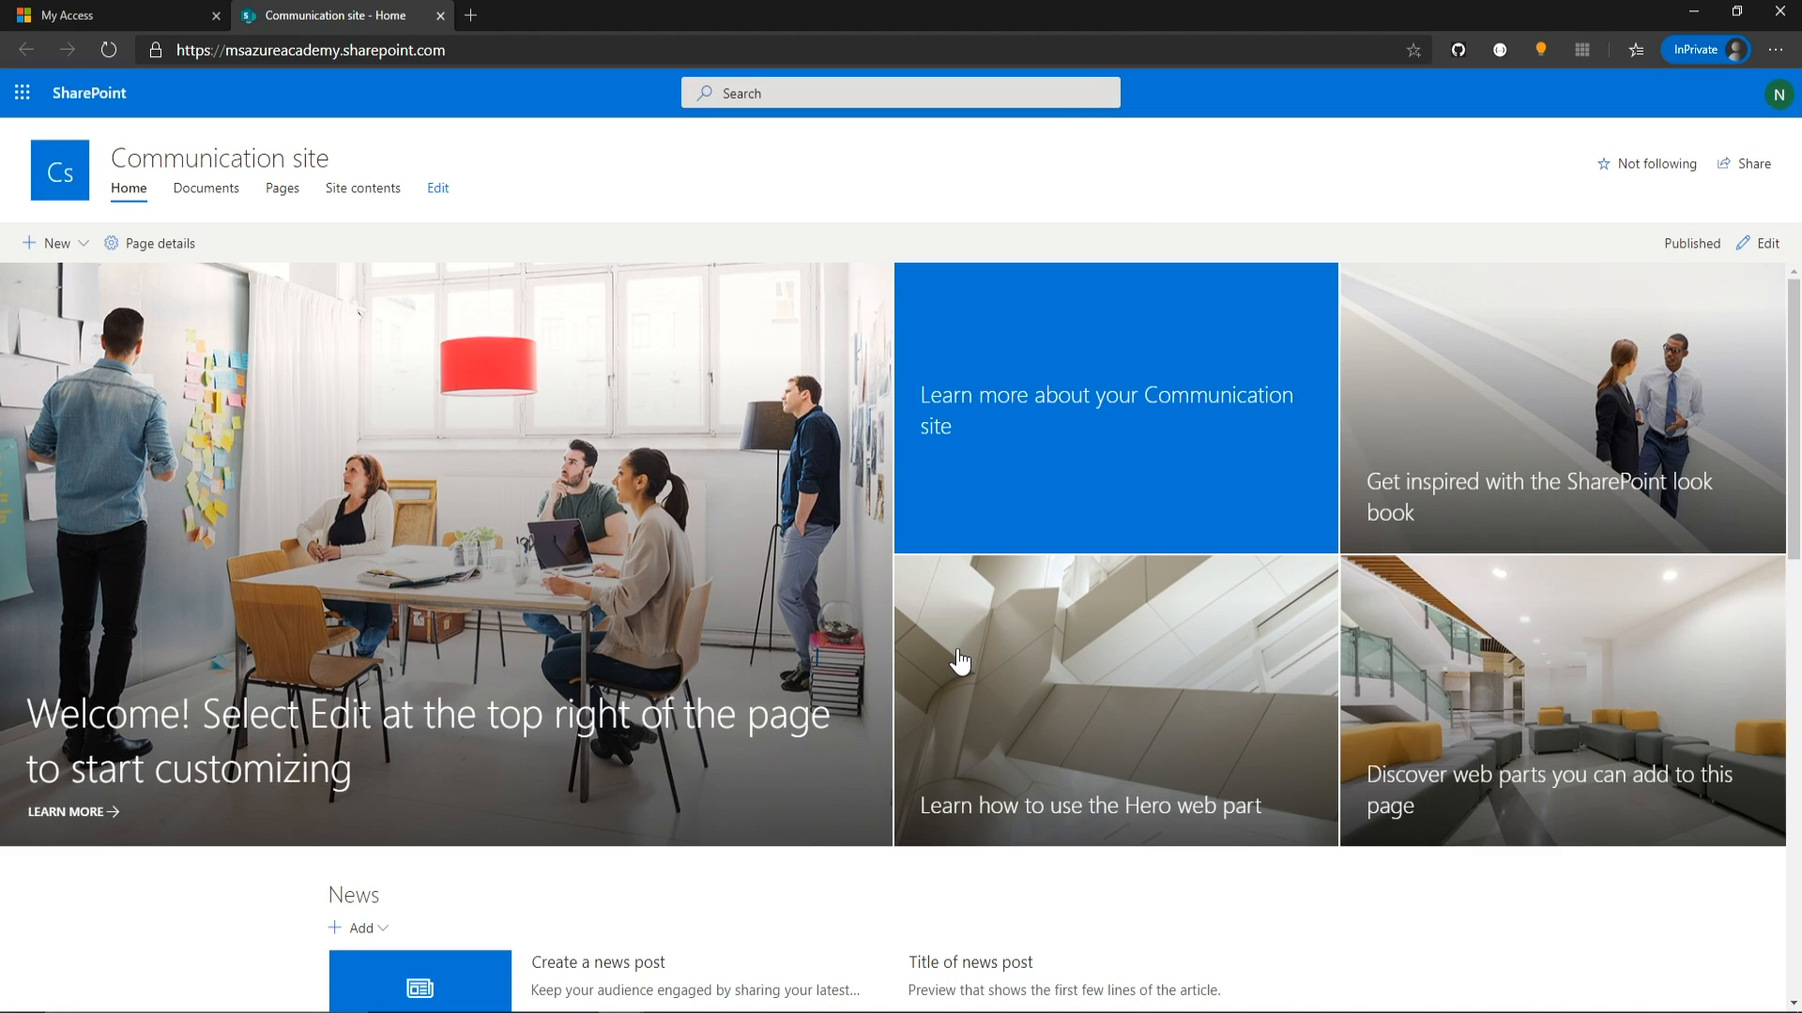
Step: Request the Marketing Campaign package with the justification "Starting Marketing Campaign work" for Jul 3 to Sep 30, 2020, and view the request
key(ctrl+w)
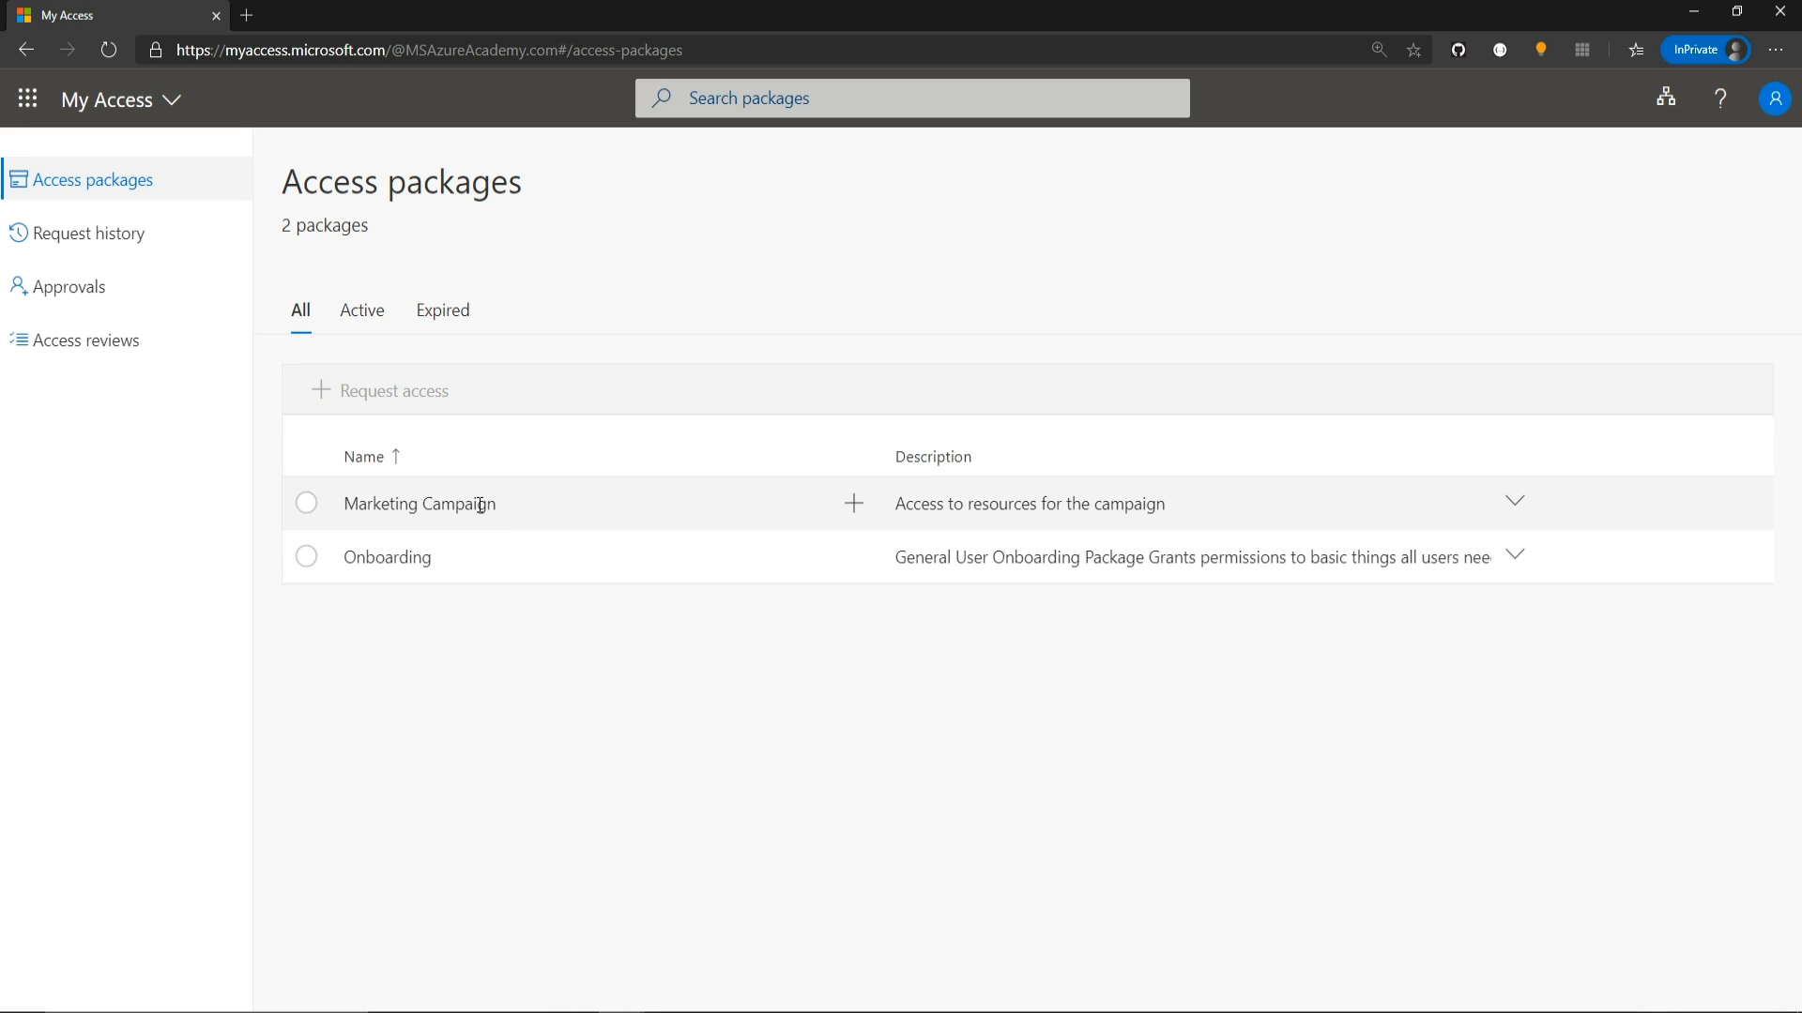
click(308, 505)
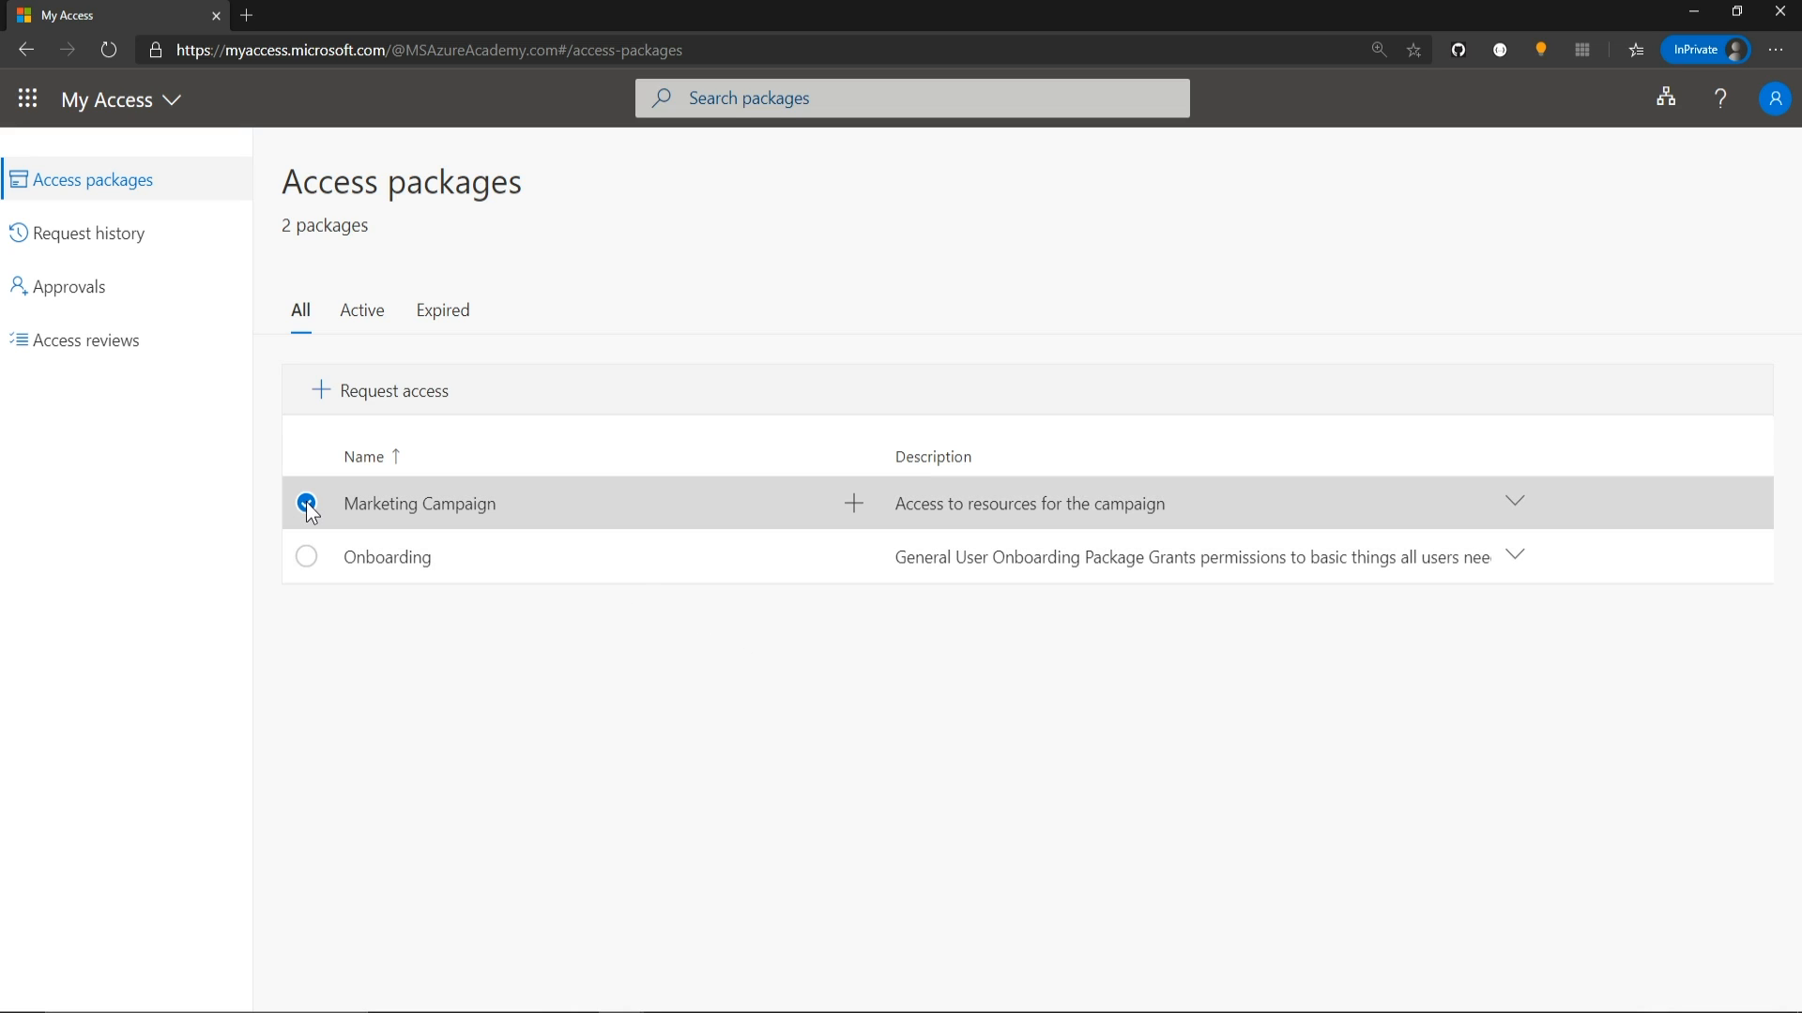
click(324, 394)
click(1546, 389)
text(Starting Marketing Campaign work)
click(1470, 531)
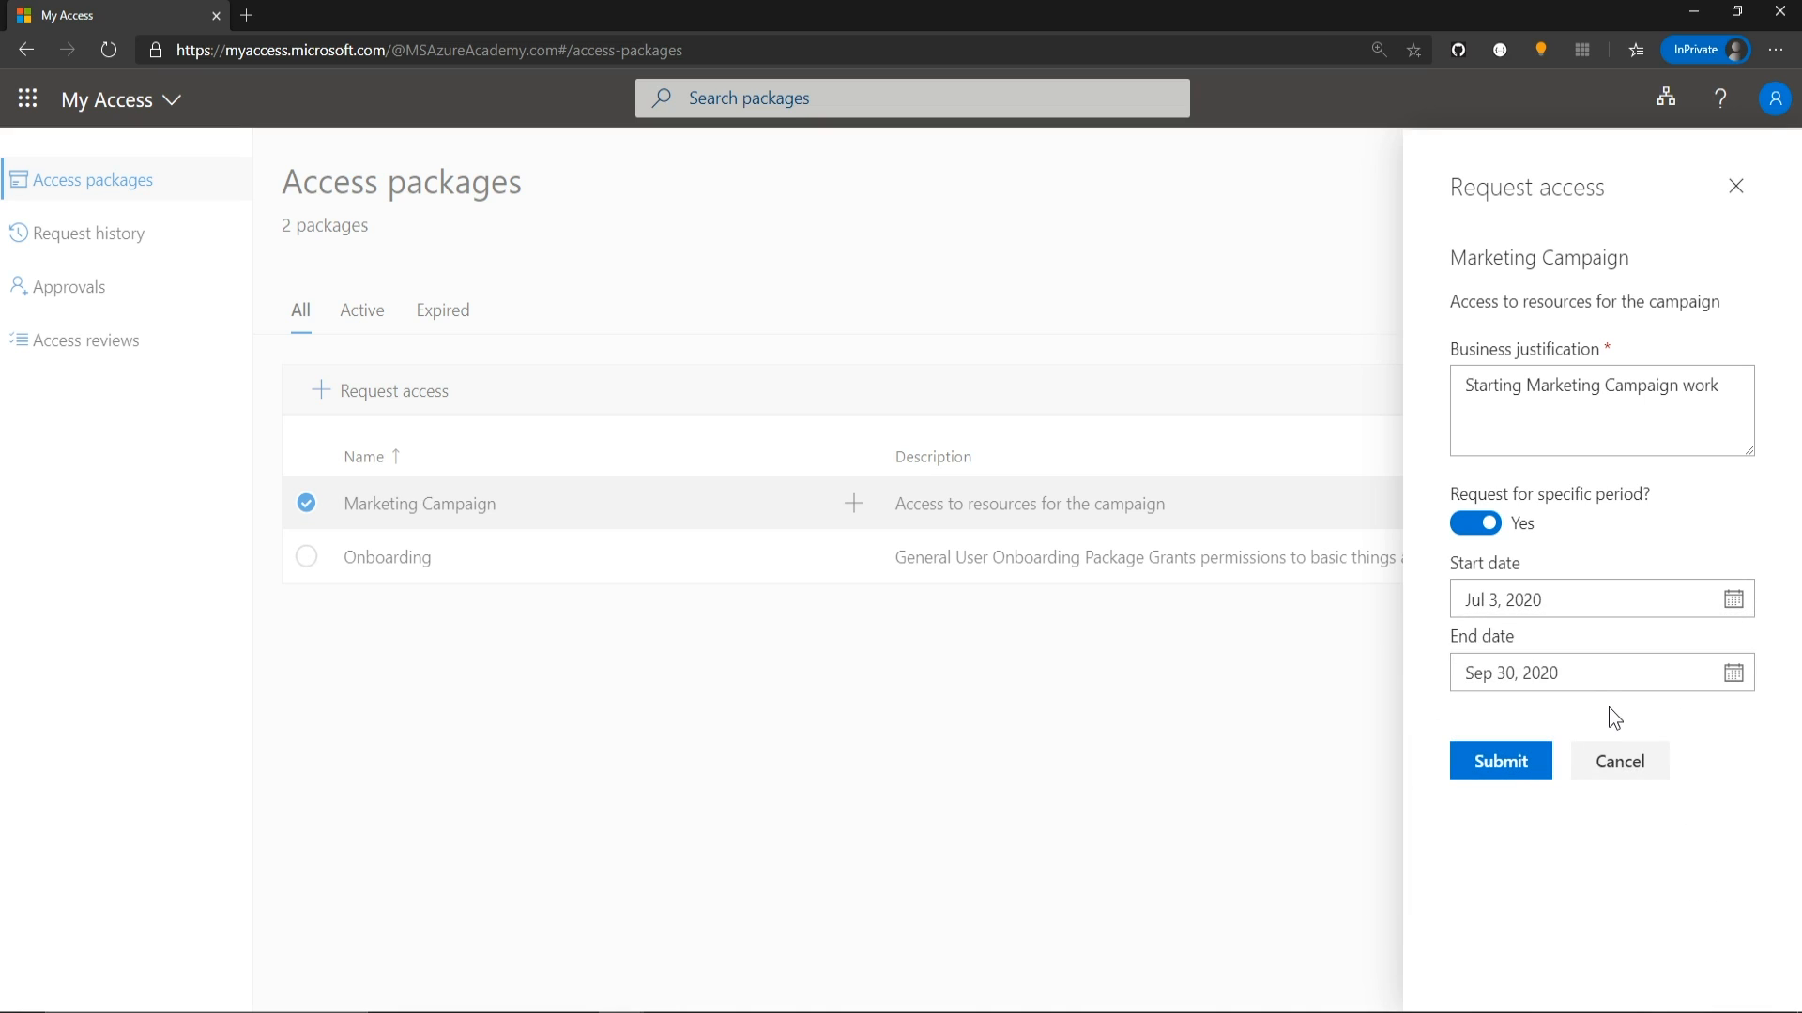
click(1522, 761)
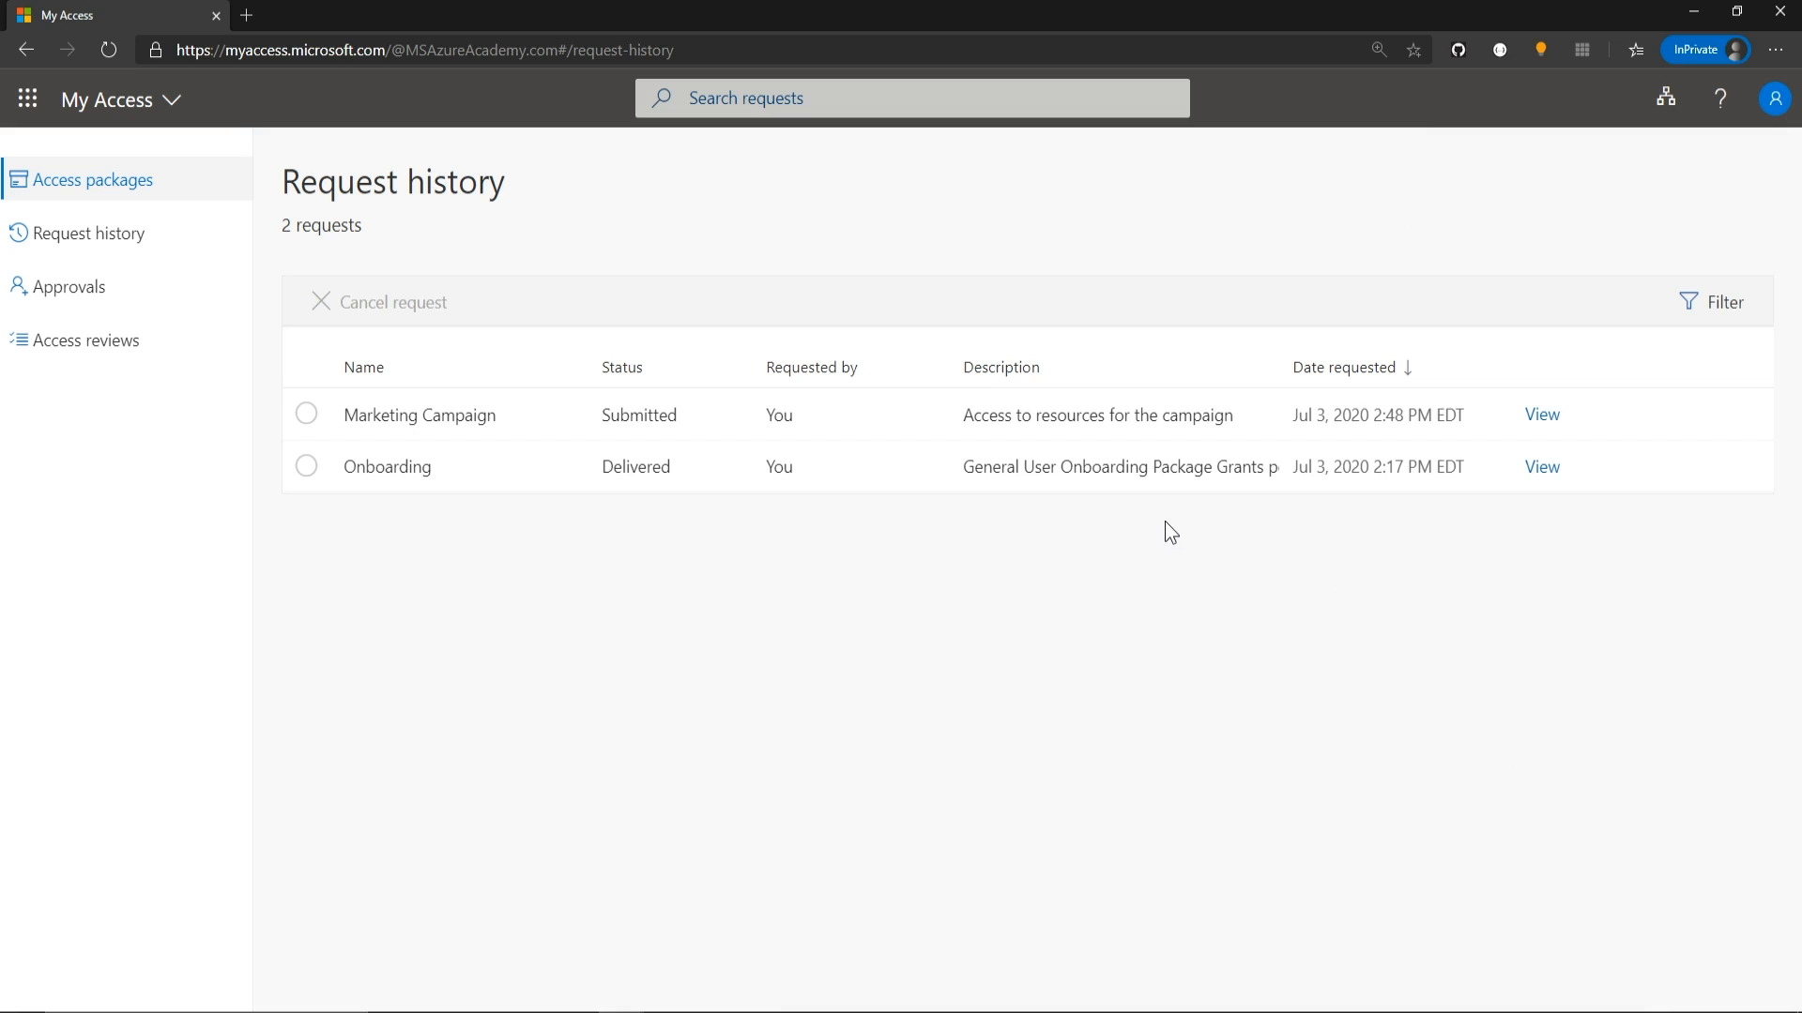
click(1543, 416)
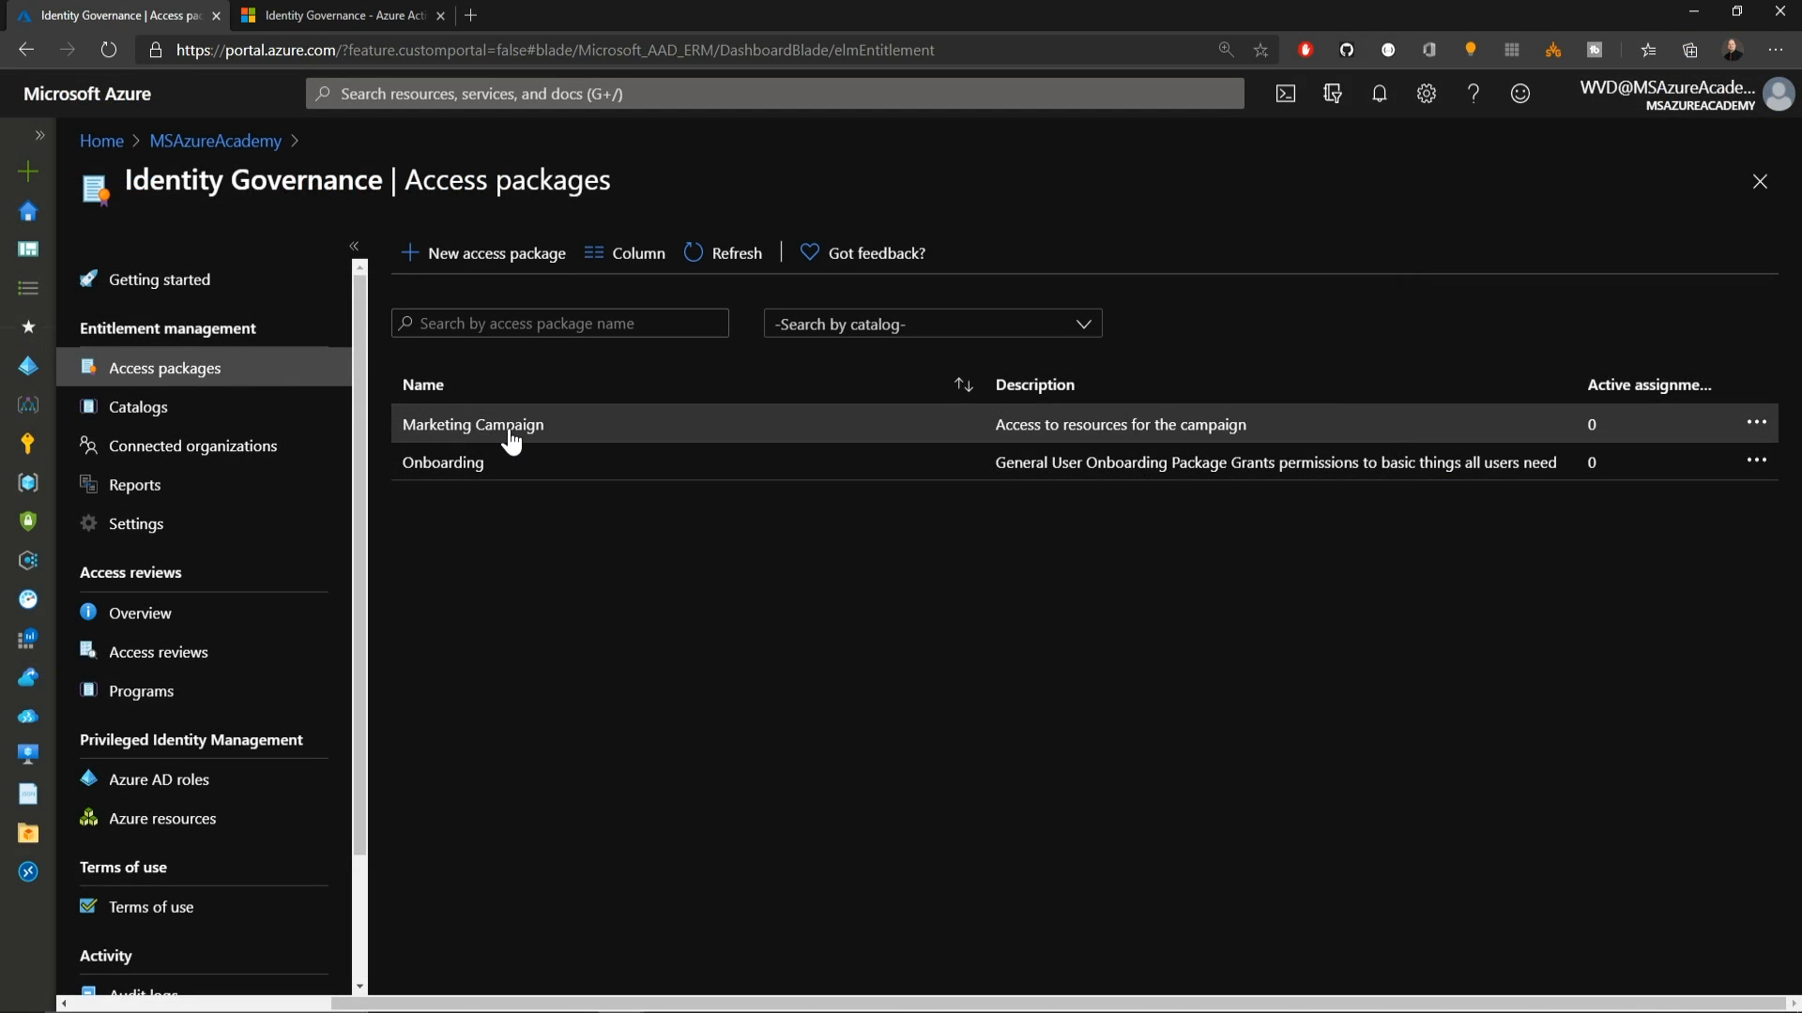
Step: In the Azure portal, inspect the Marketing catalog's resources and the resource roles of its Marketing Campaign package
click(128, 409)
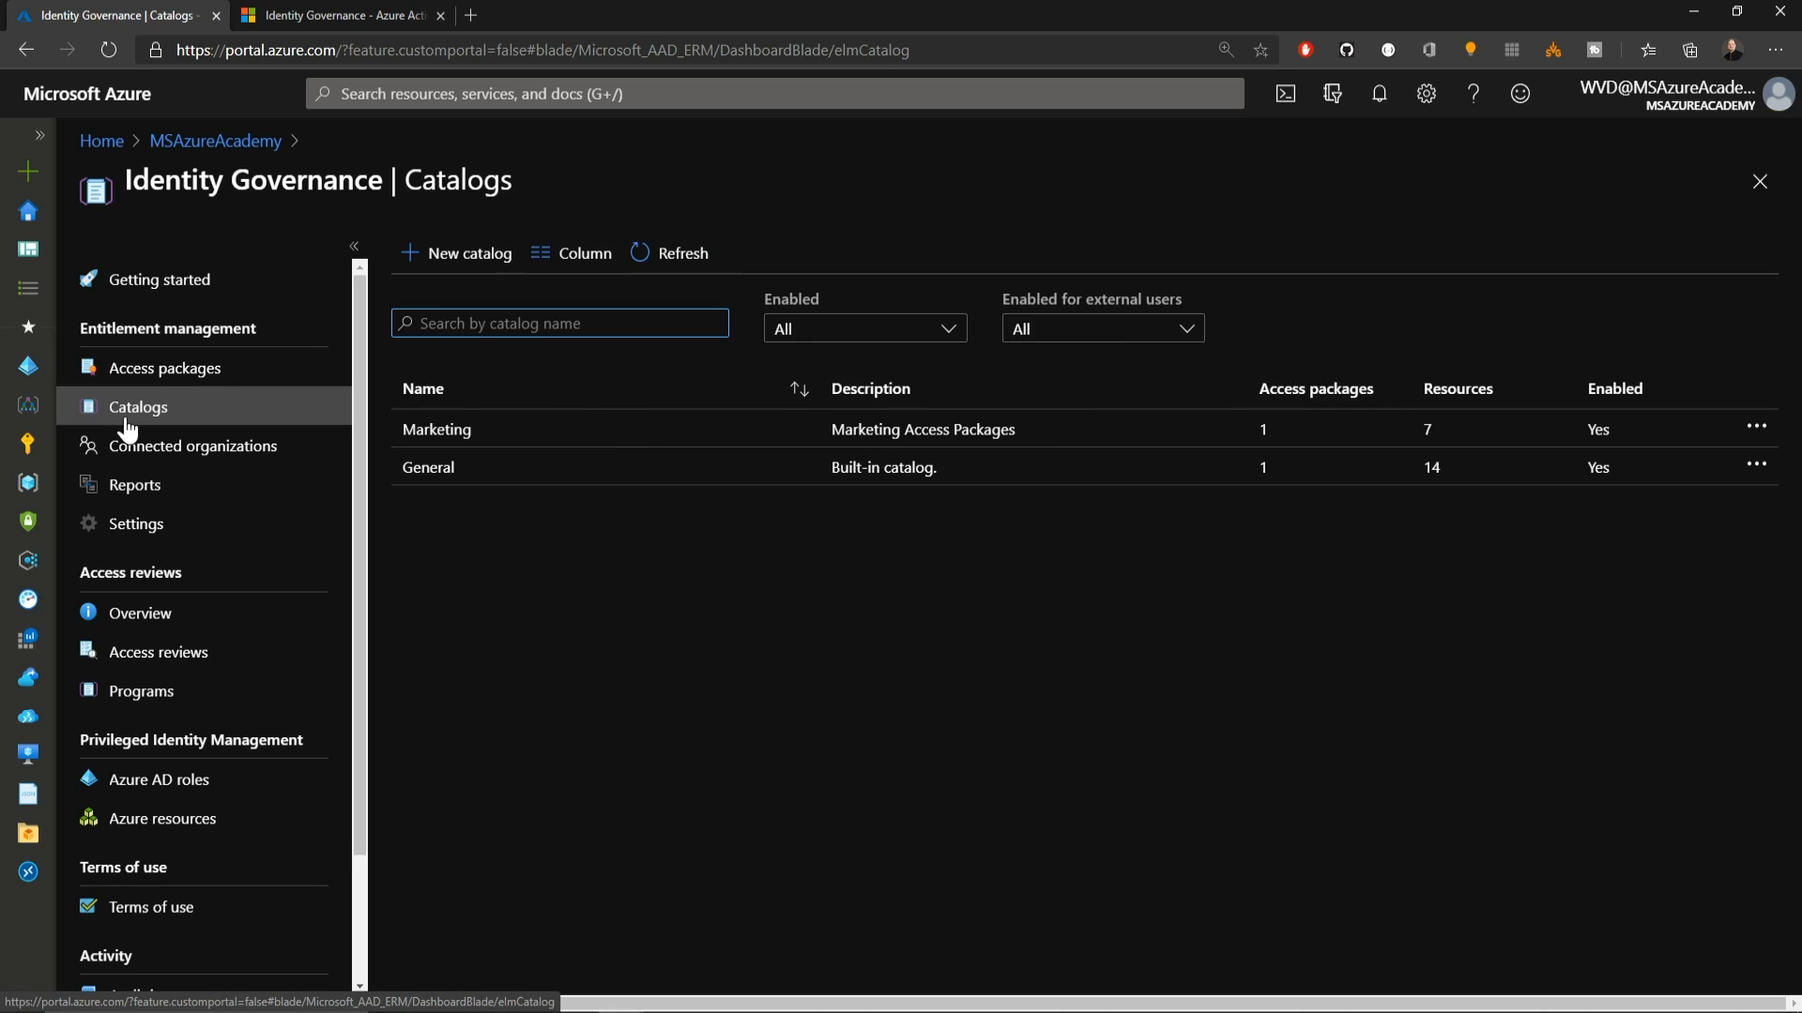
click(472, 438)
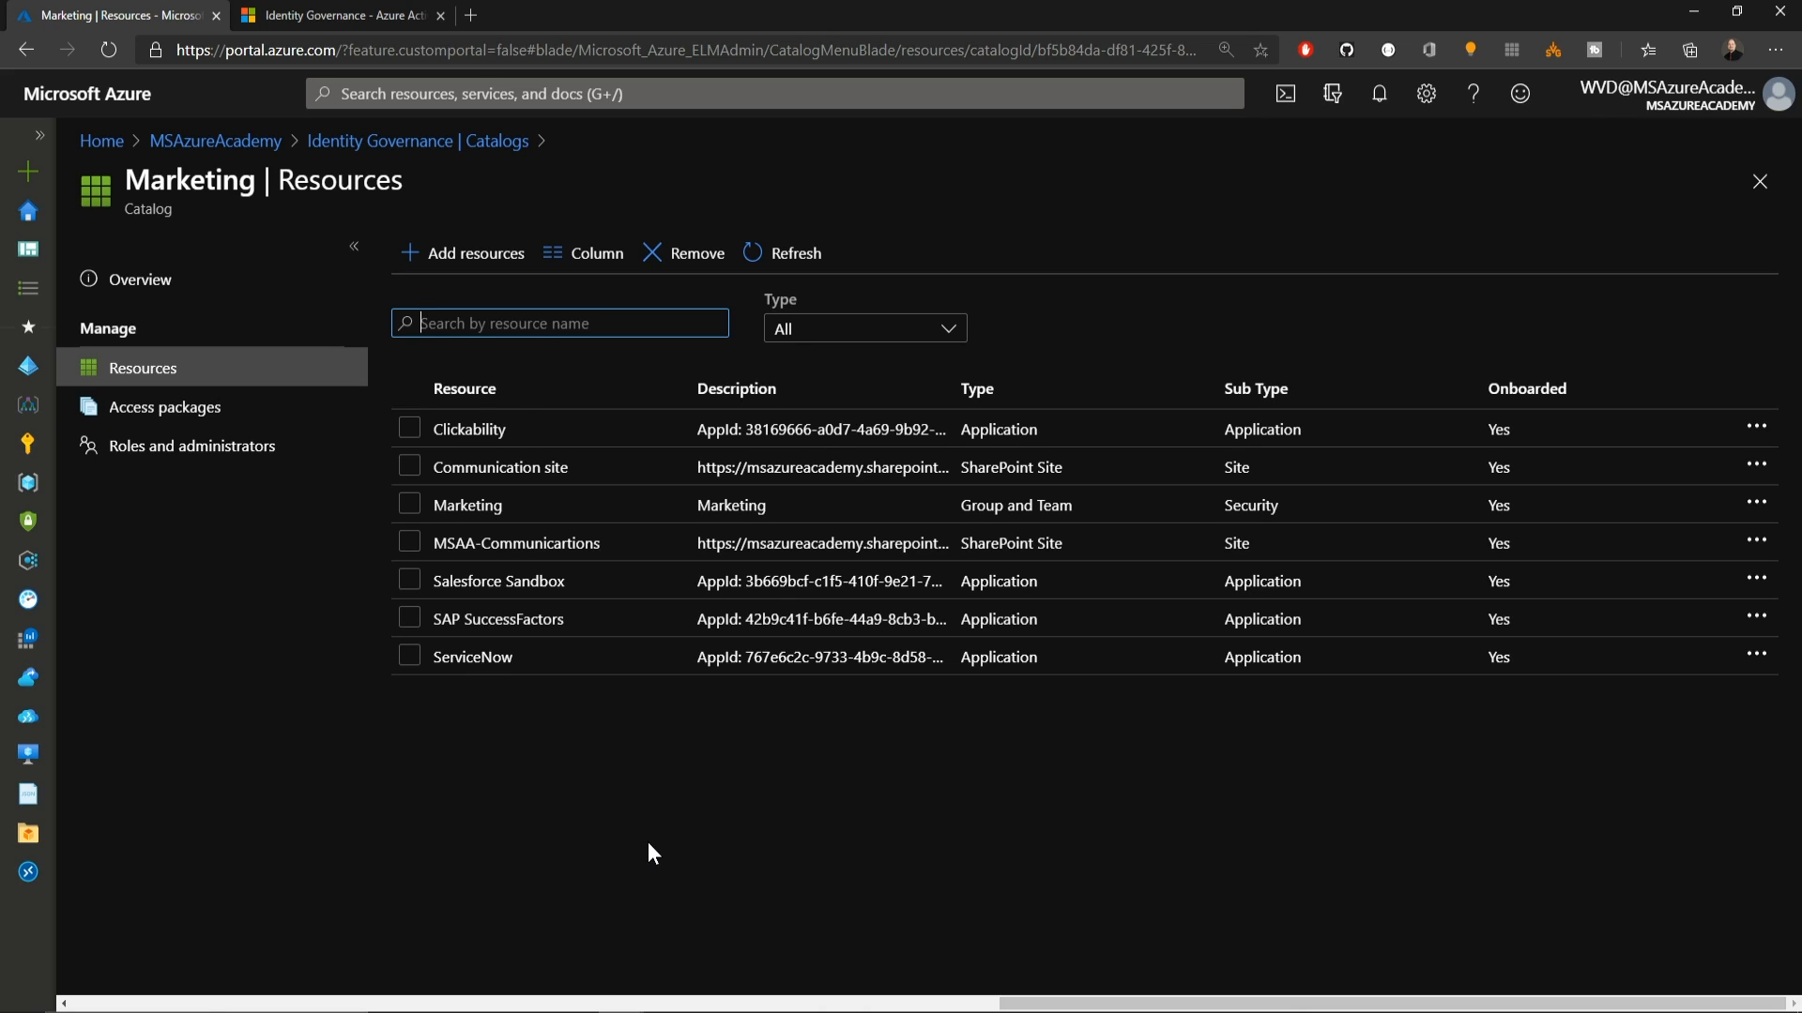
click(165, 407)
click(493, 428)
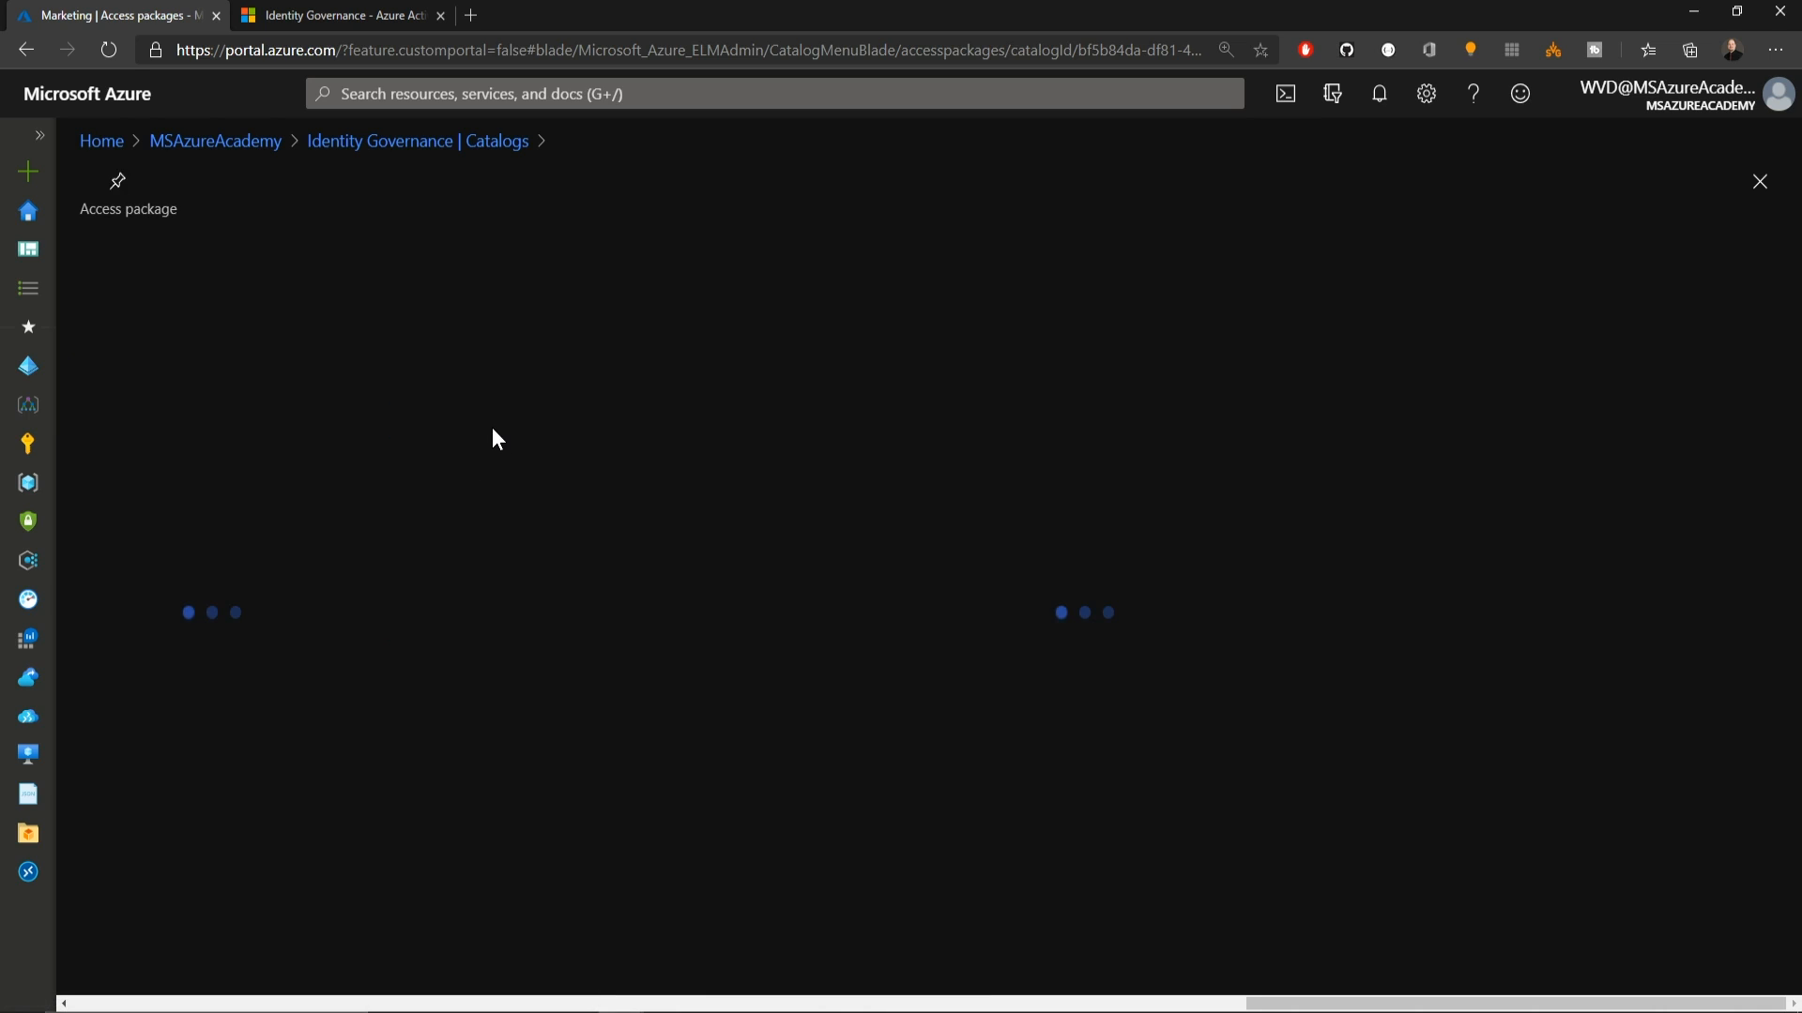
click(192, 373)
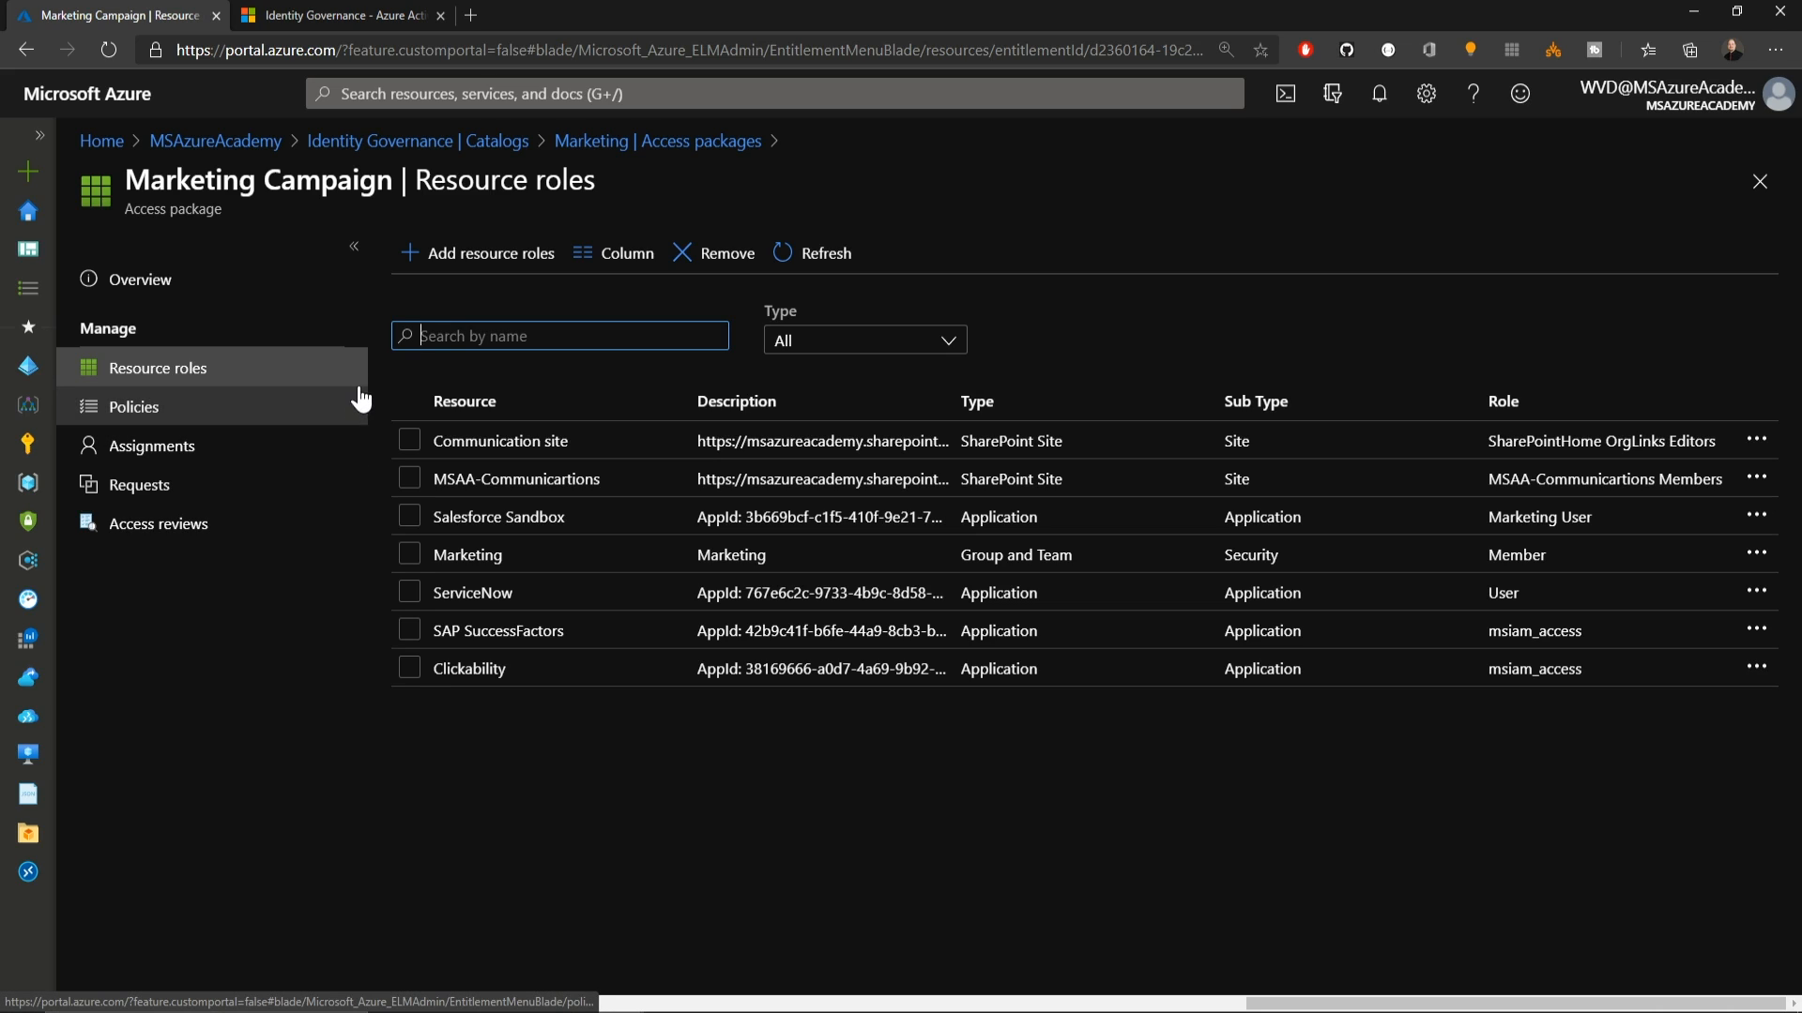
Step: Create an enabled catalog named "WVD Resources" with the description "All WVD Resources", not enabled for external users
click(353, 145)
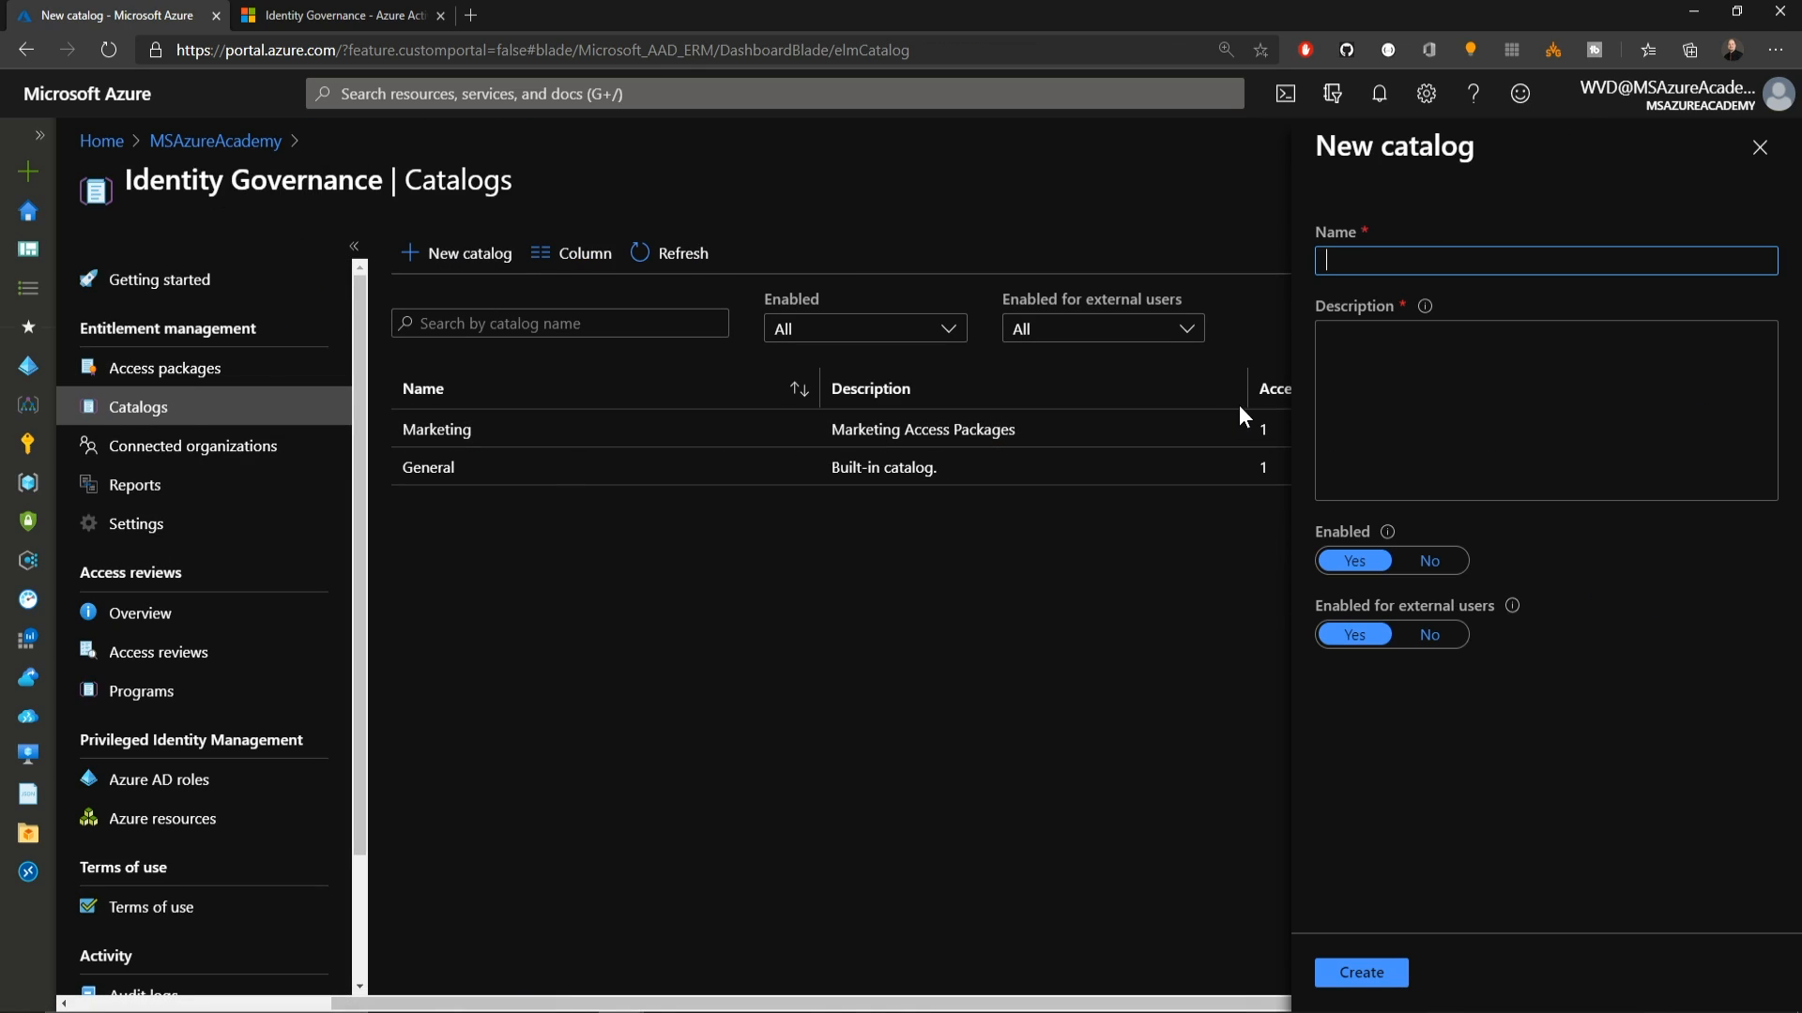
text(WVD Resources)
click(1535, 378)
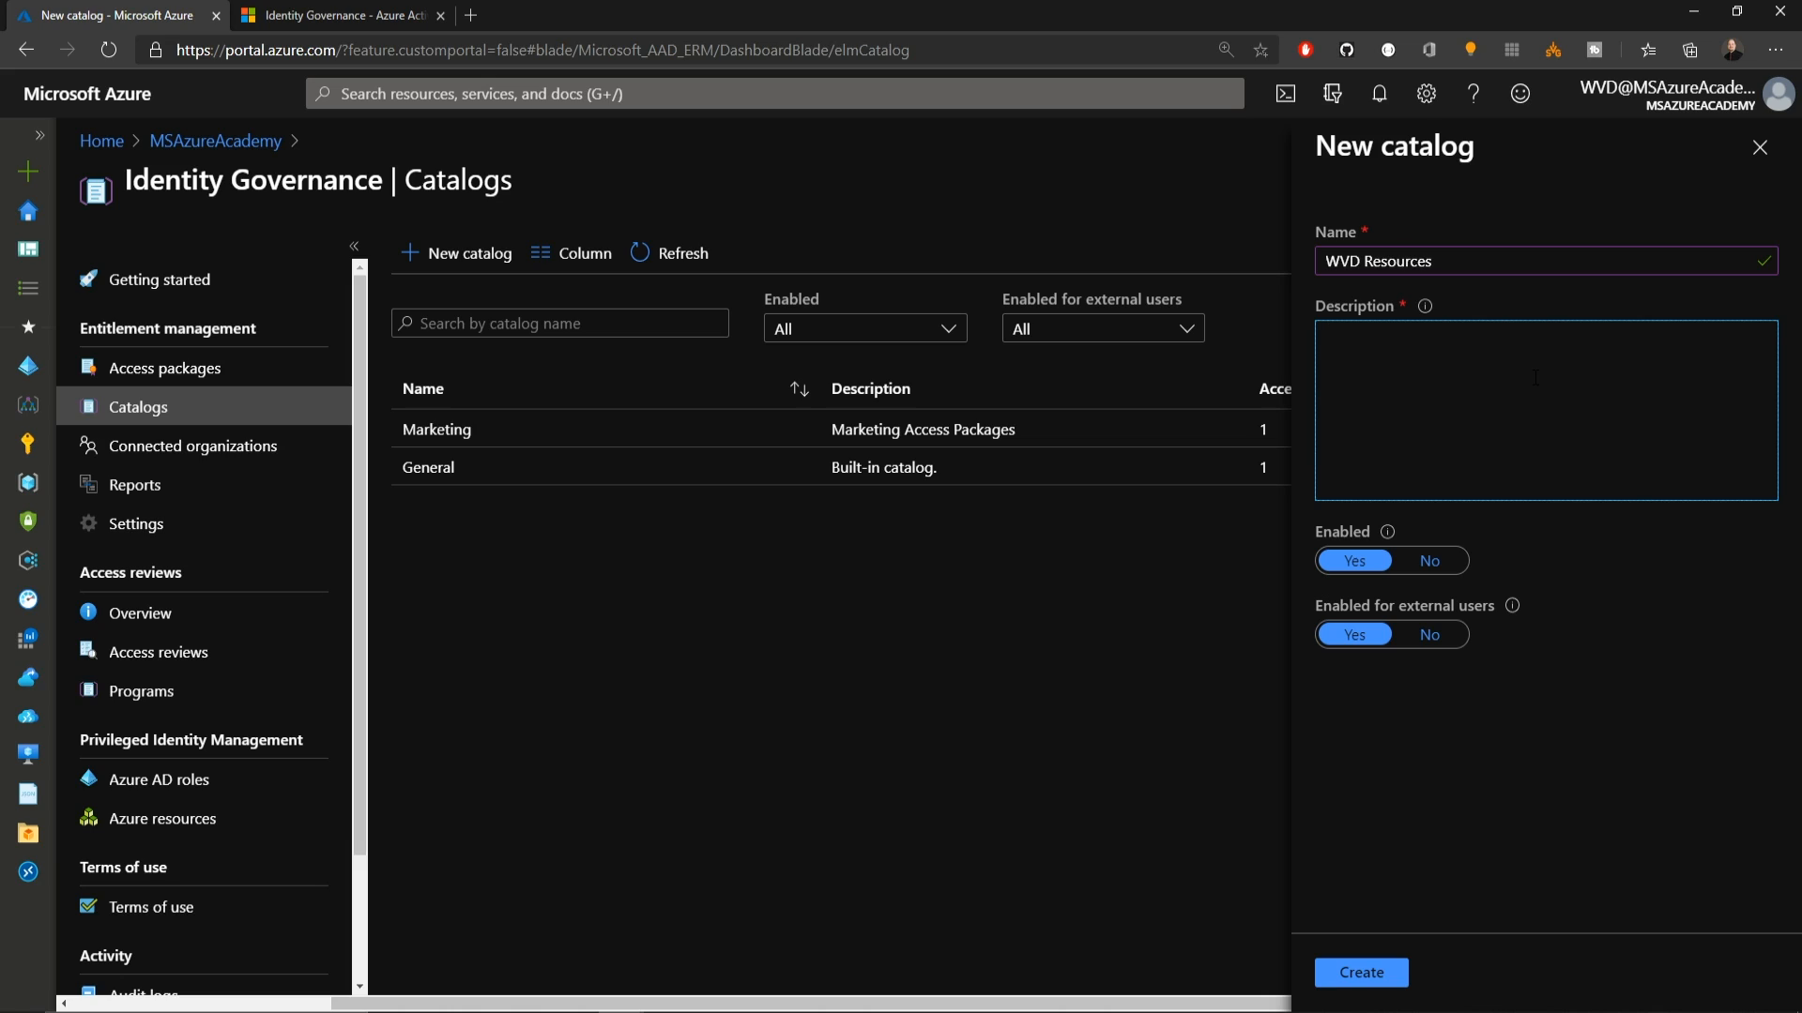
text(All WVD Resources)
click(1430, 634)
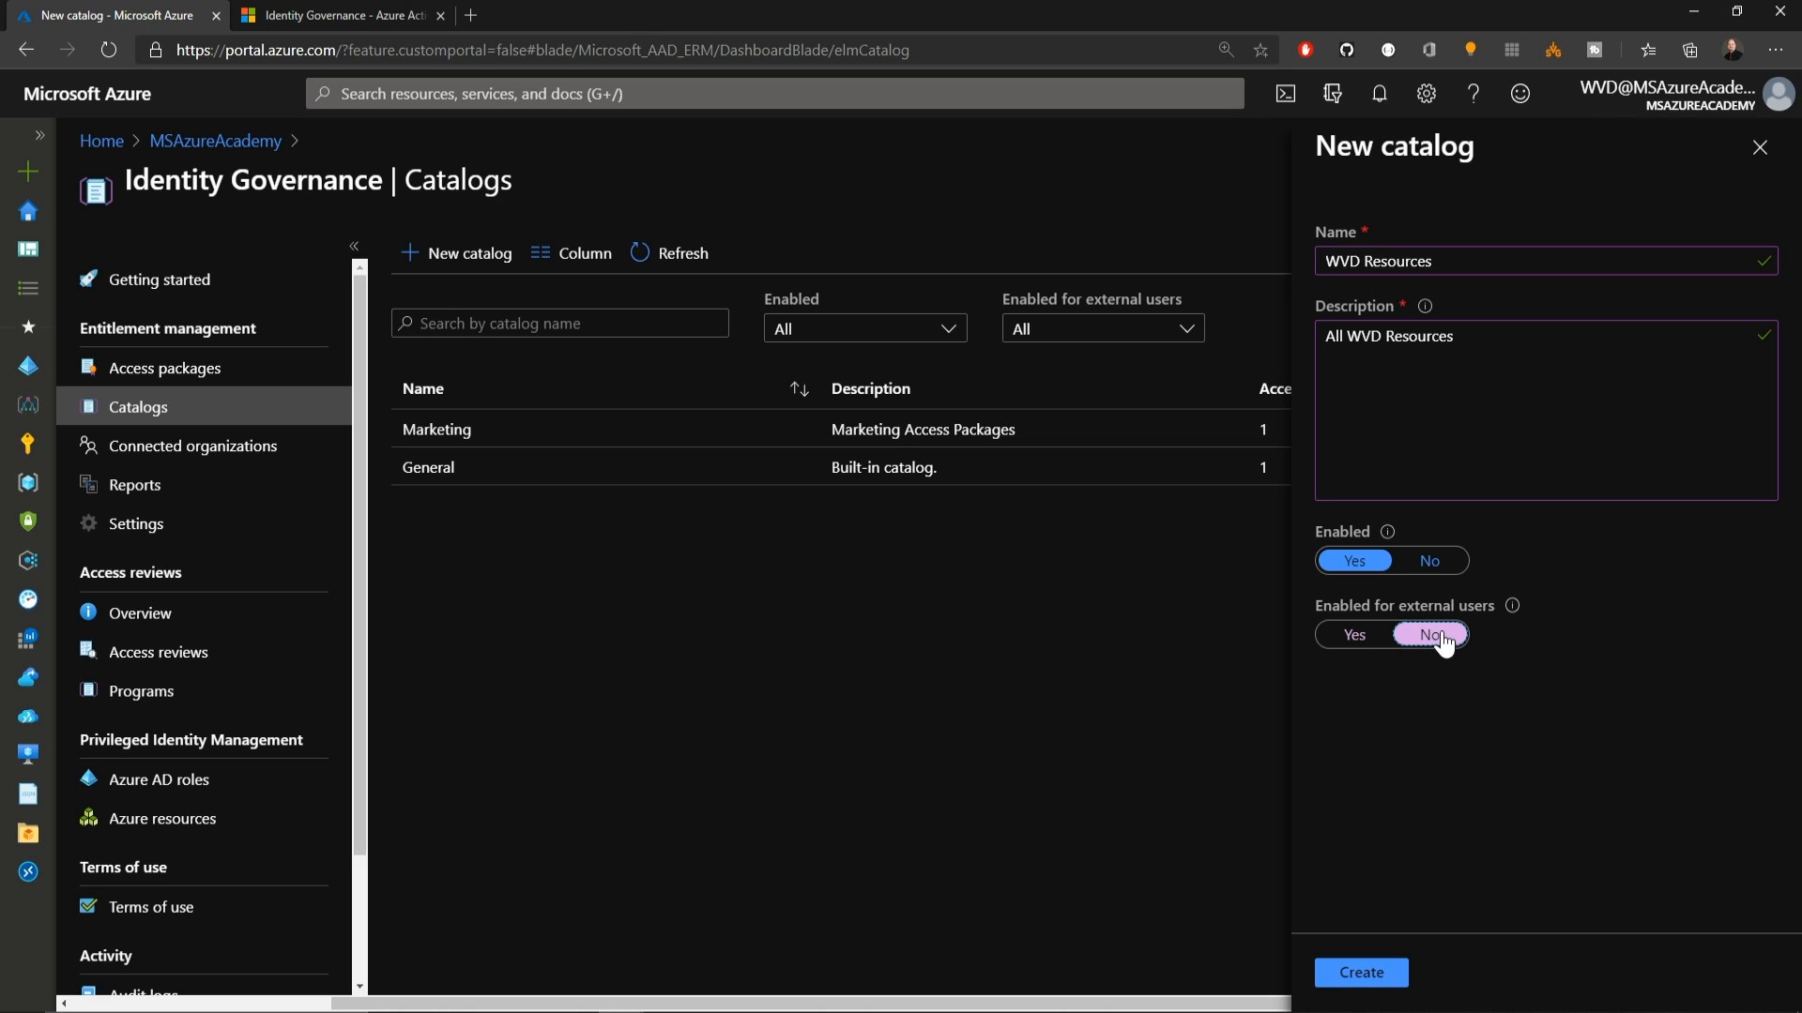
click(1368, 972)
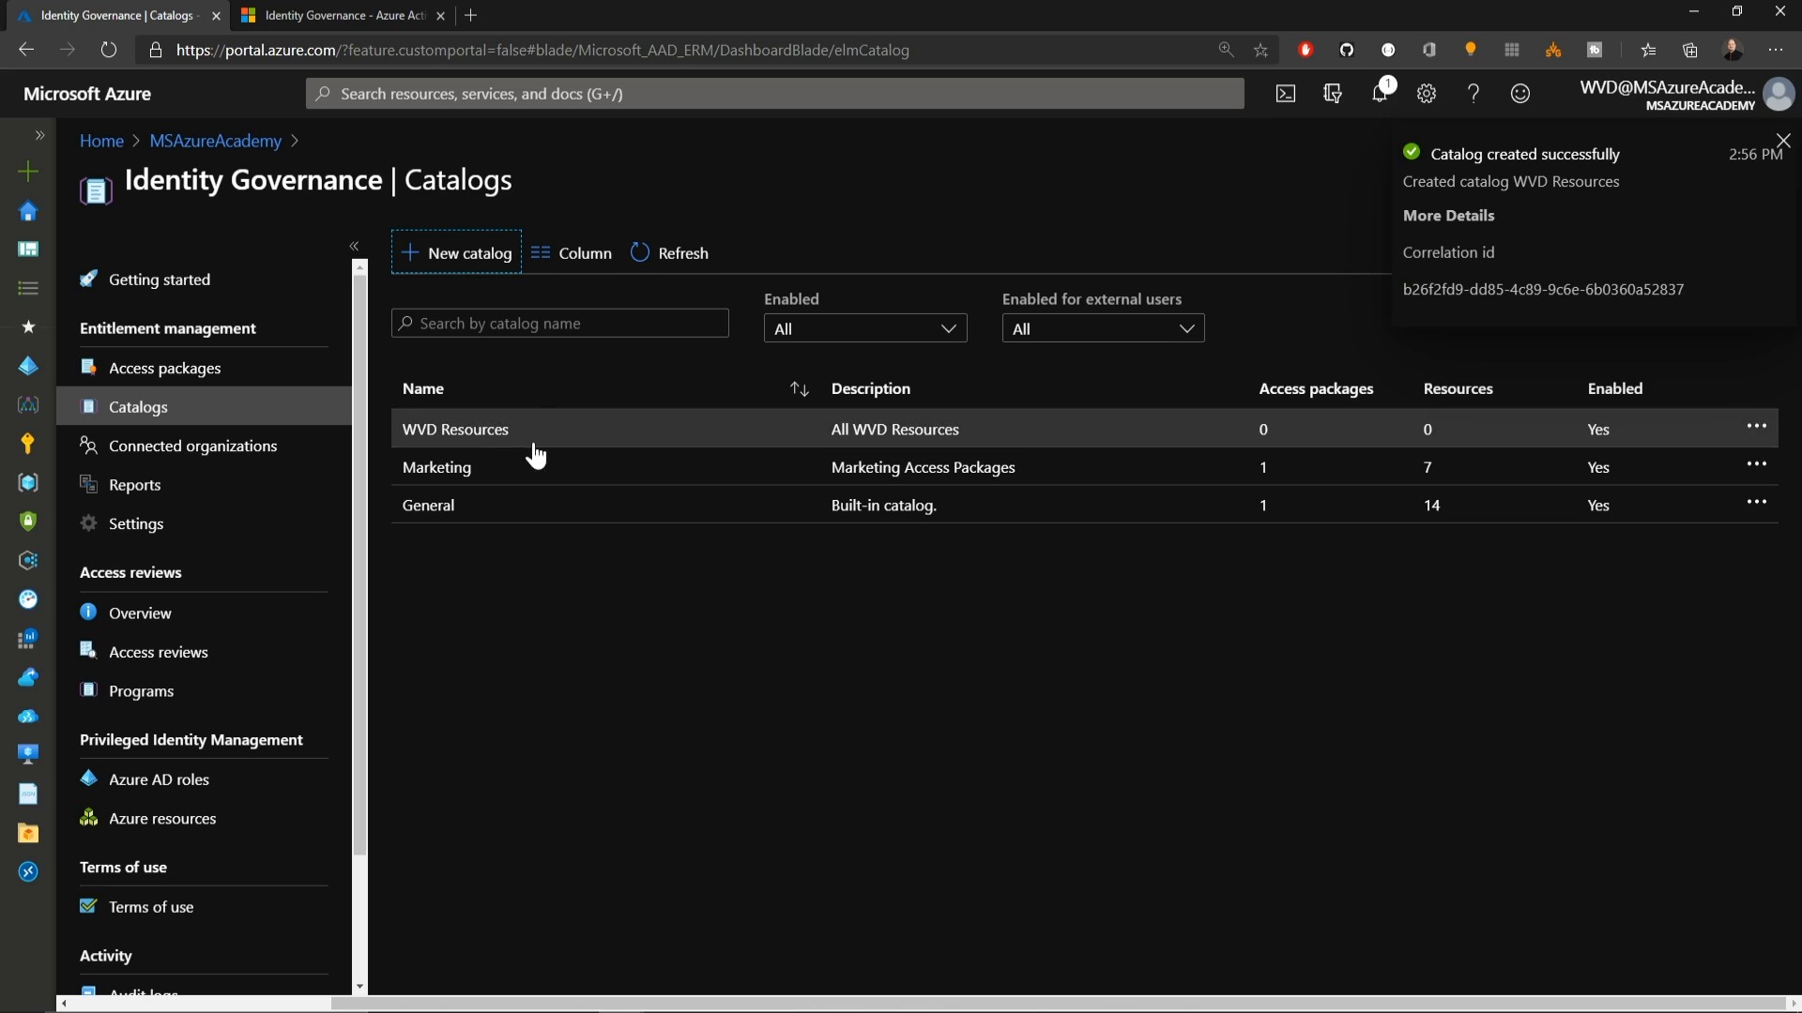
Step: Add the WVD-Personal Desktops, WVD-Pooled Desktops and WVD-RemoteApps Accounting, IT Admins and Marketing groups to the WVD Resources catalog
click(488, 430)
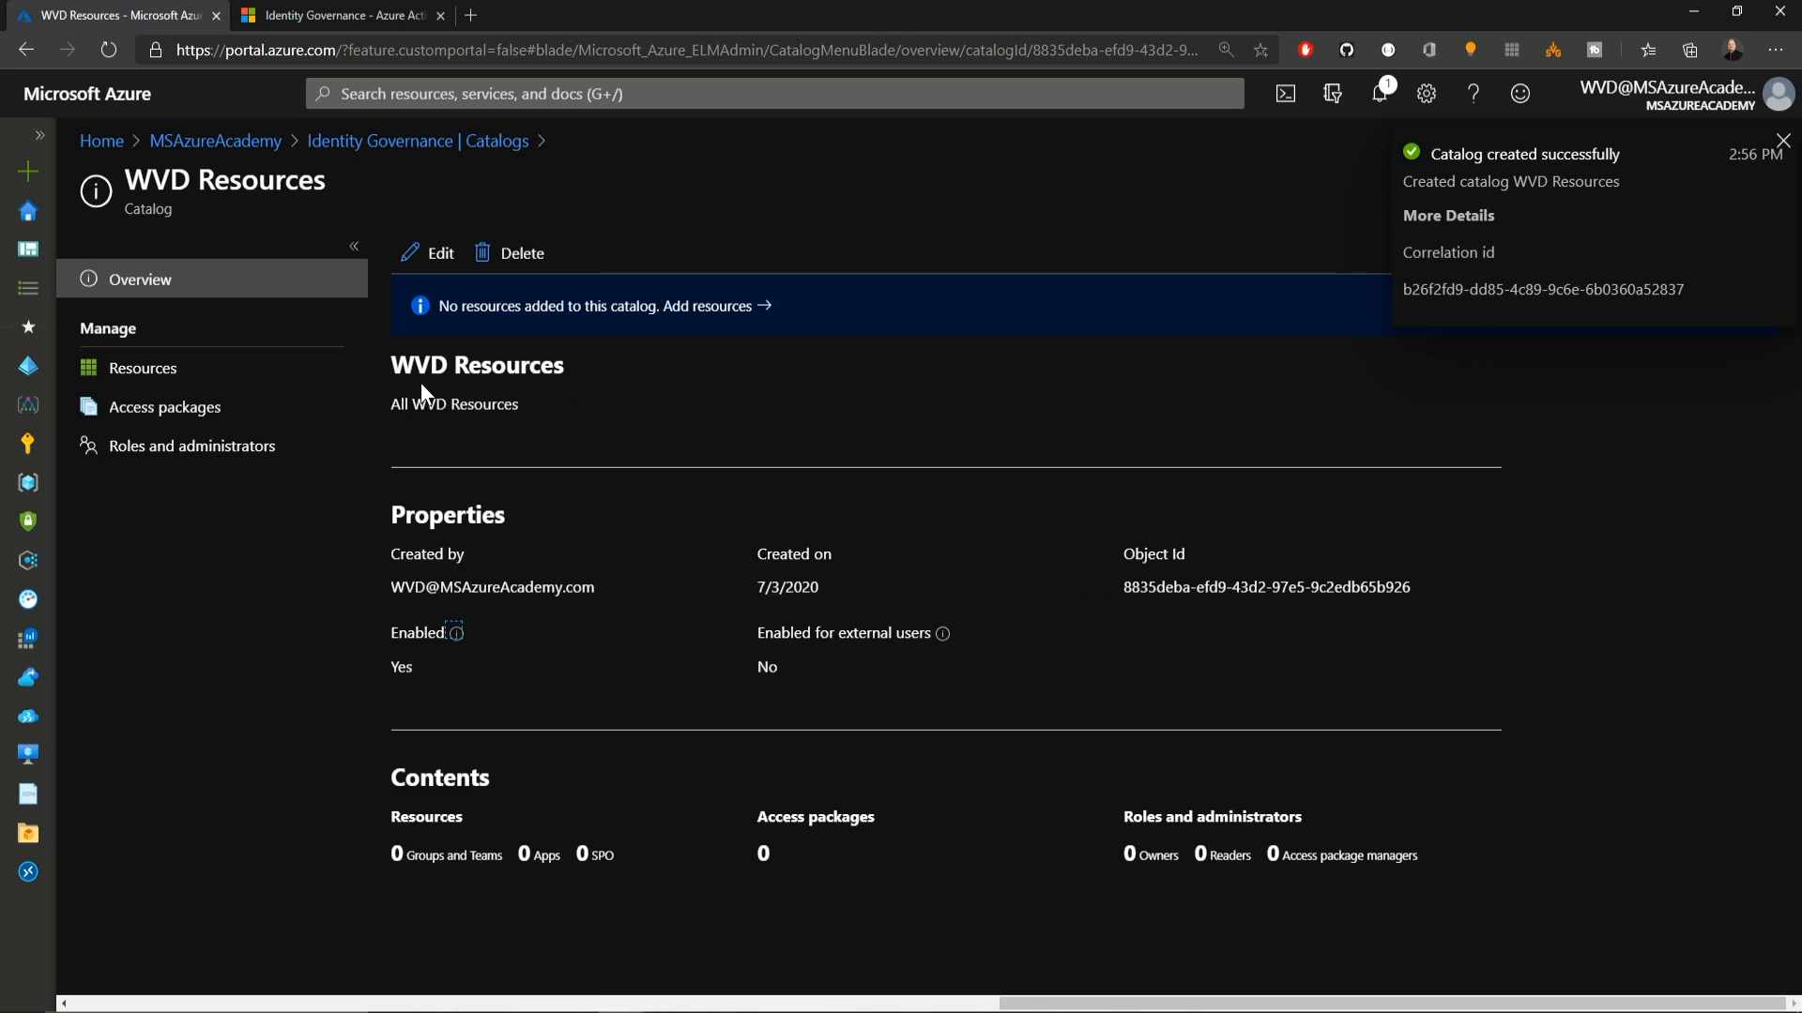
click(150, 375)
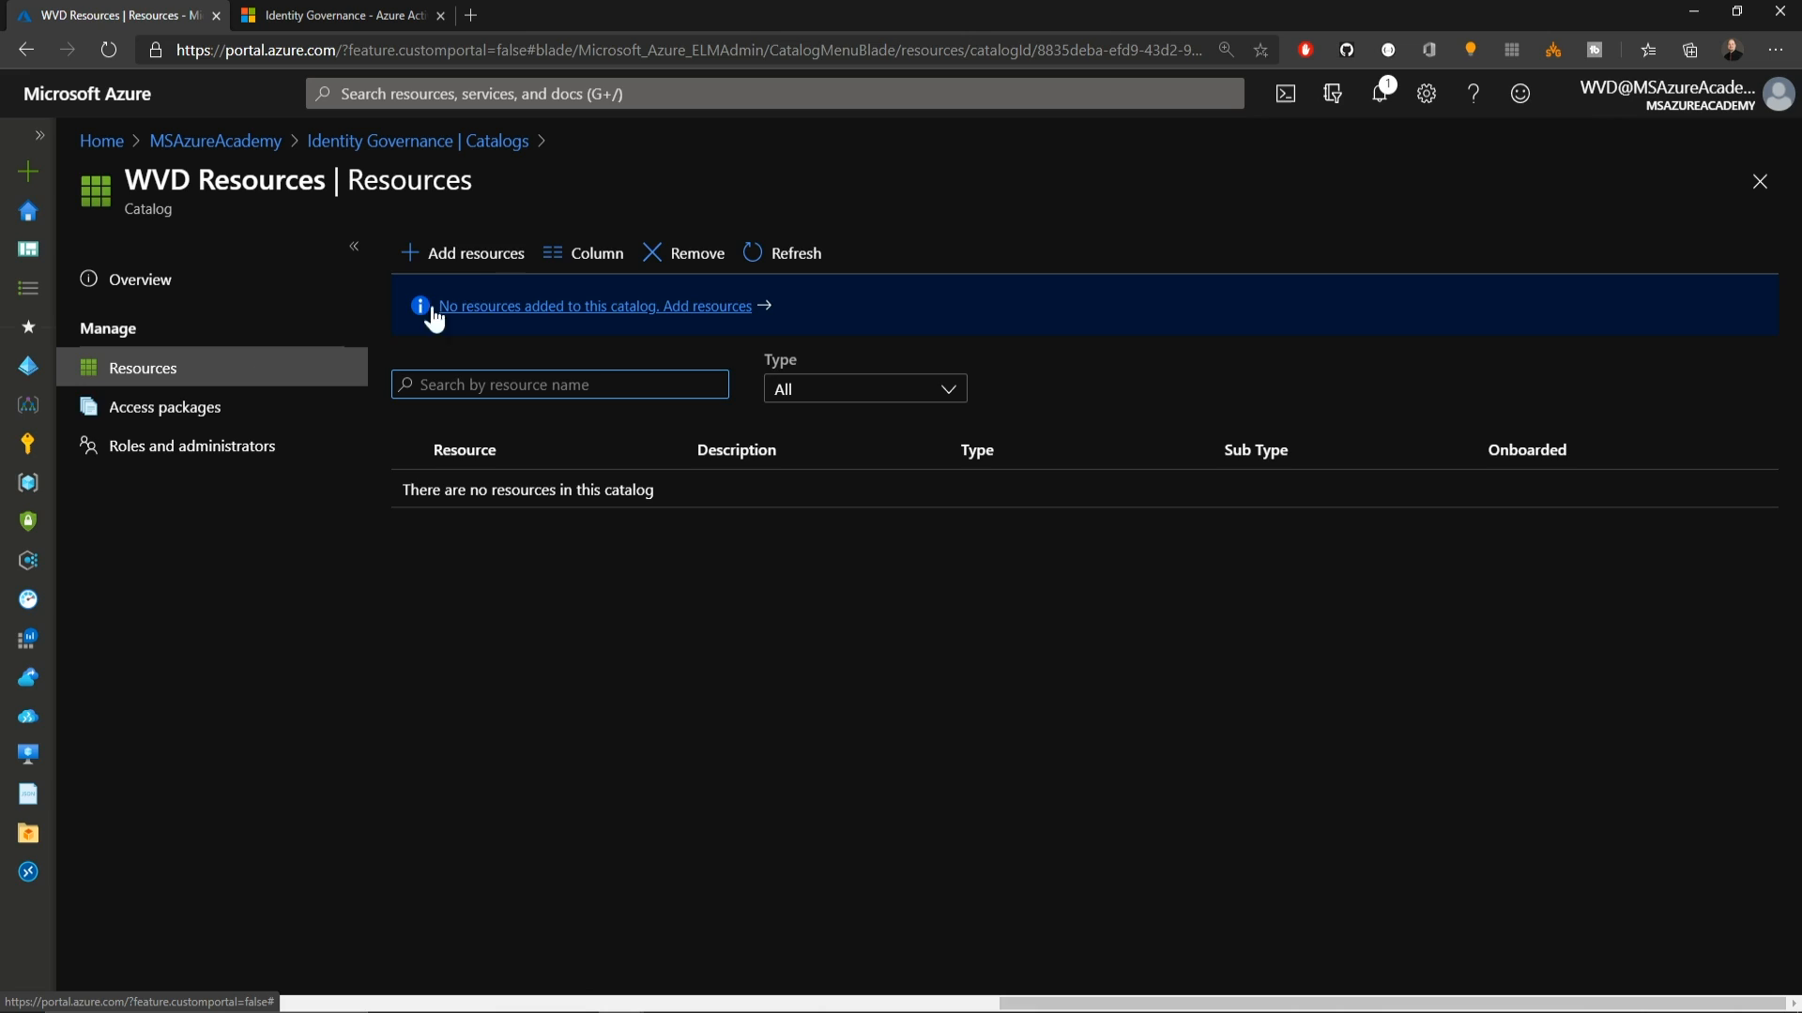
click(495, 255)
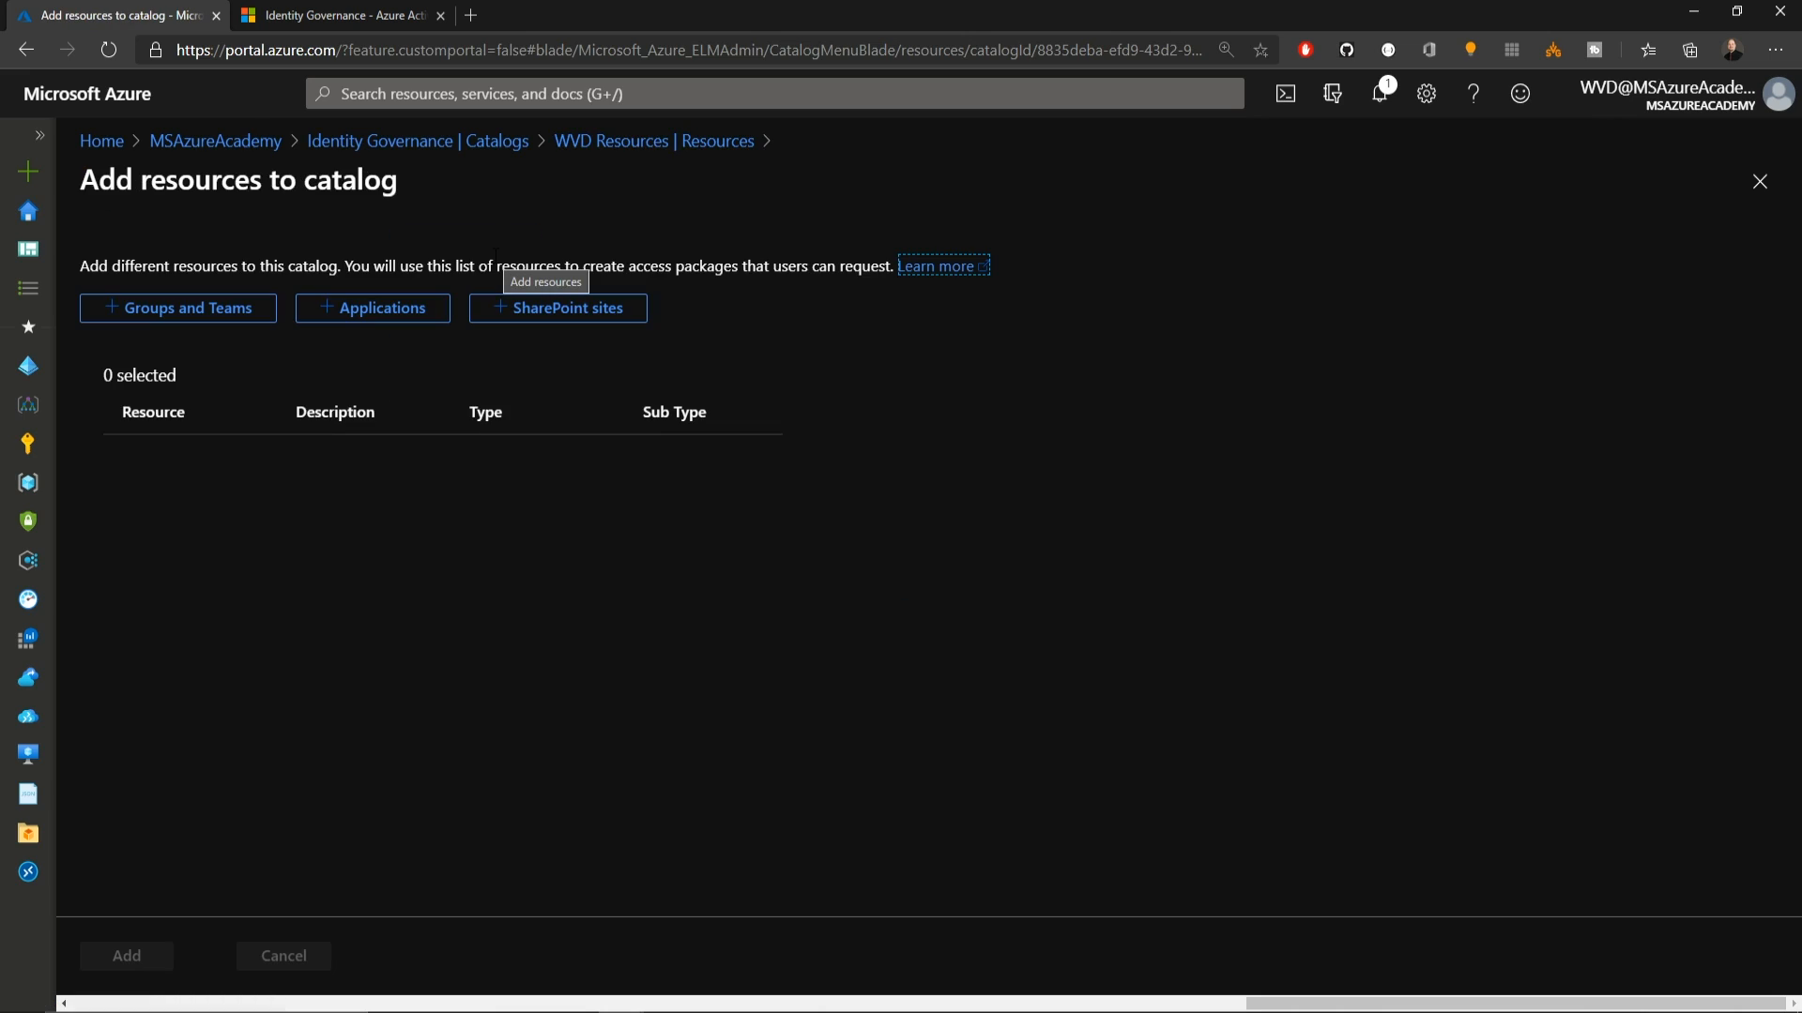
click(199, 318)
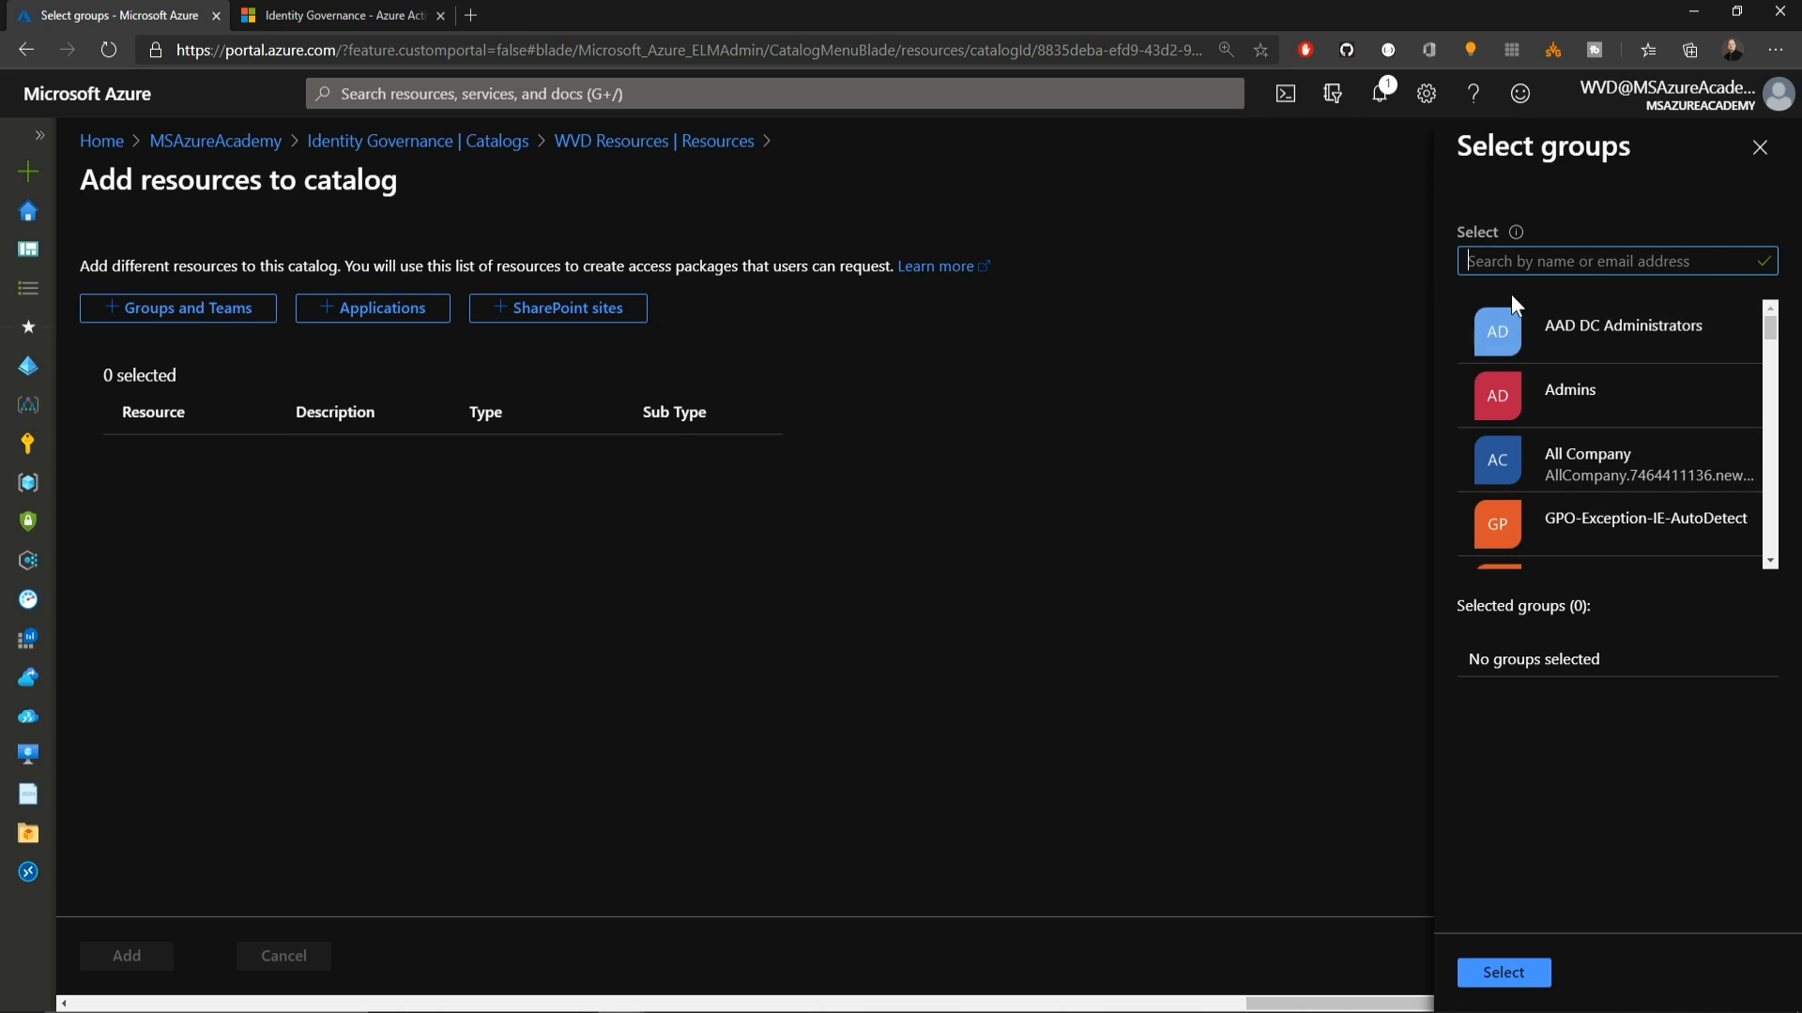
text(wvd)
click(1628, 338)
click(1621, 398)
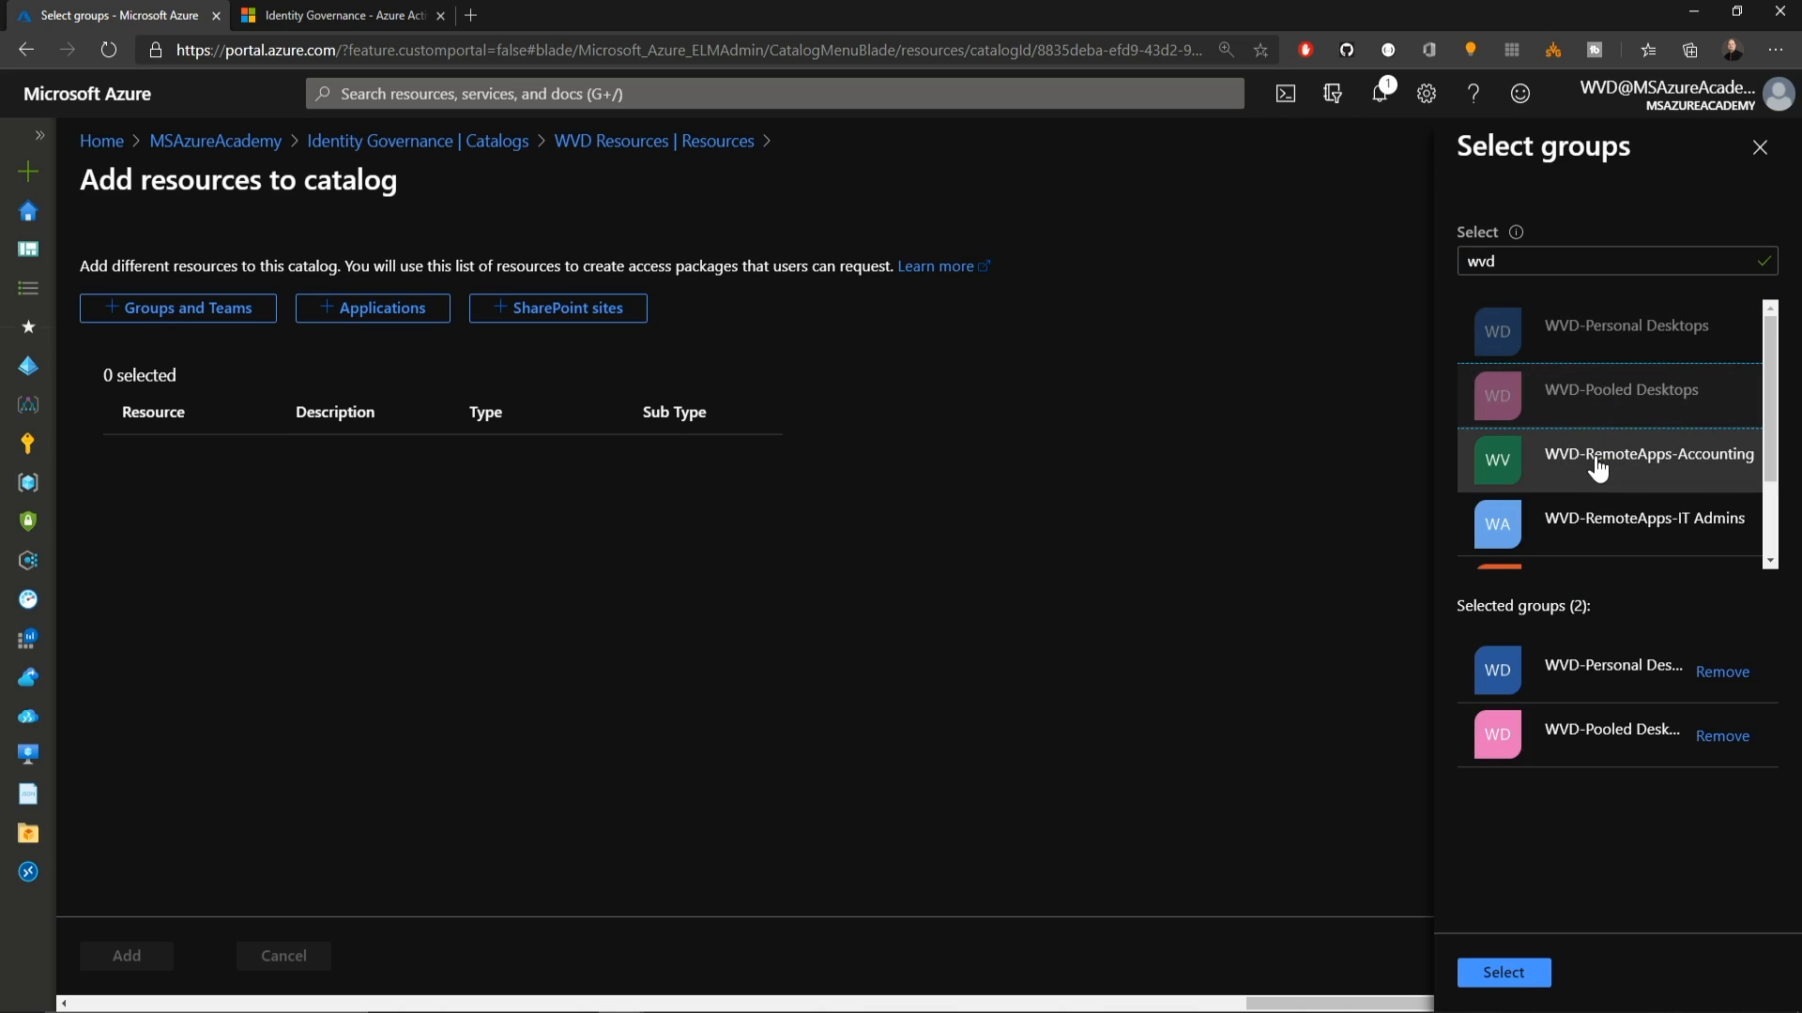
click(1596, 460)
click(1579, 511)
scroll(1578, 507, down, 2)
click(1578, 503)
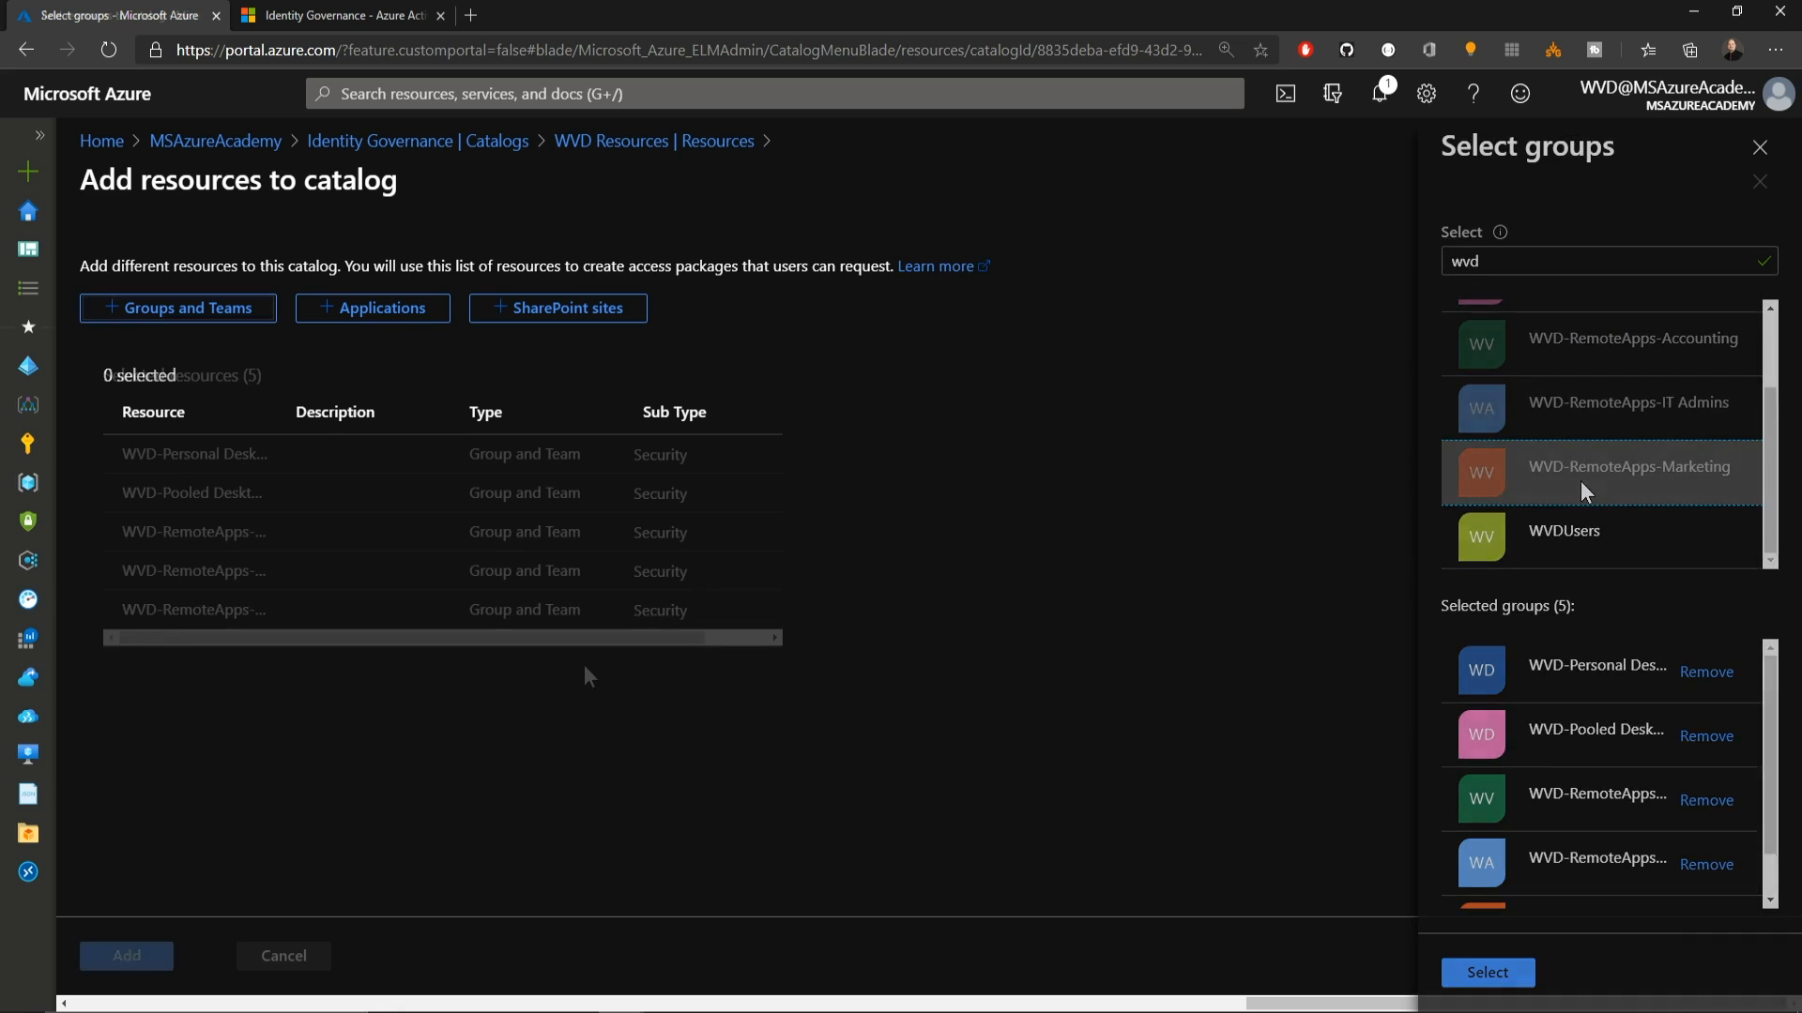
click(1503, 972)
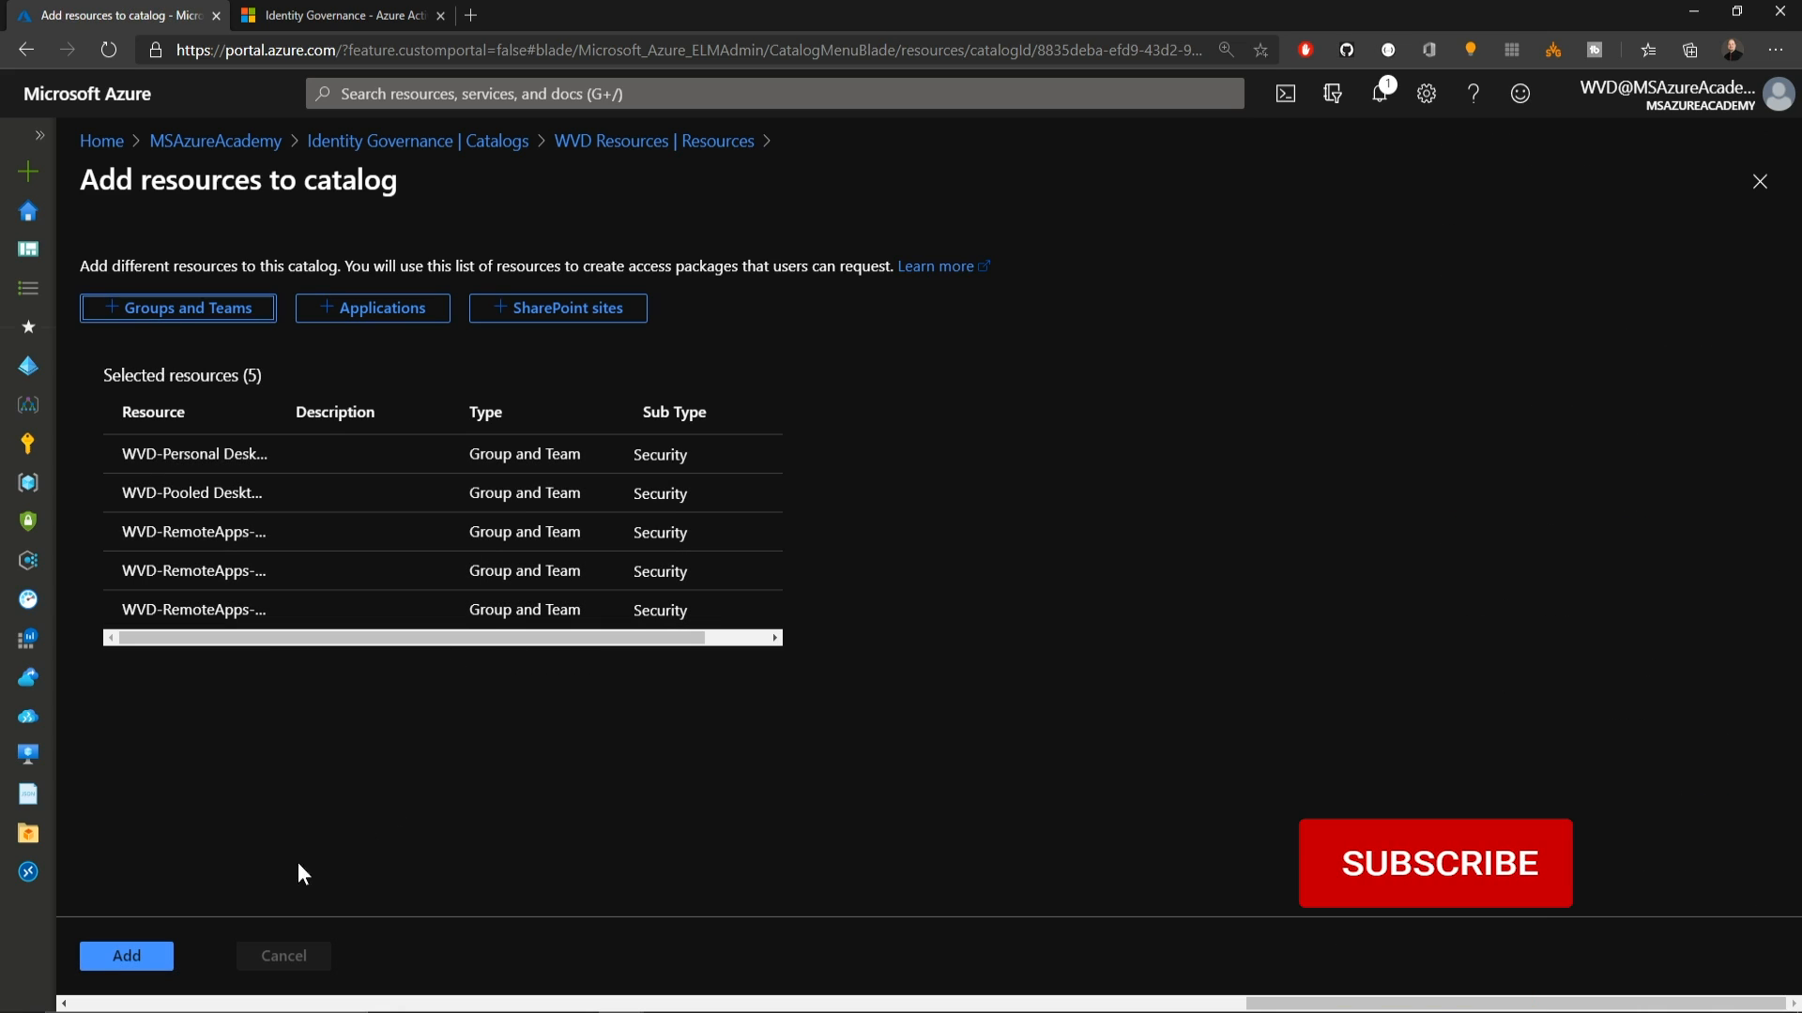
click(141, 959)
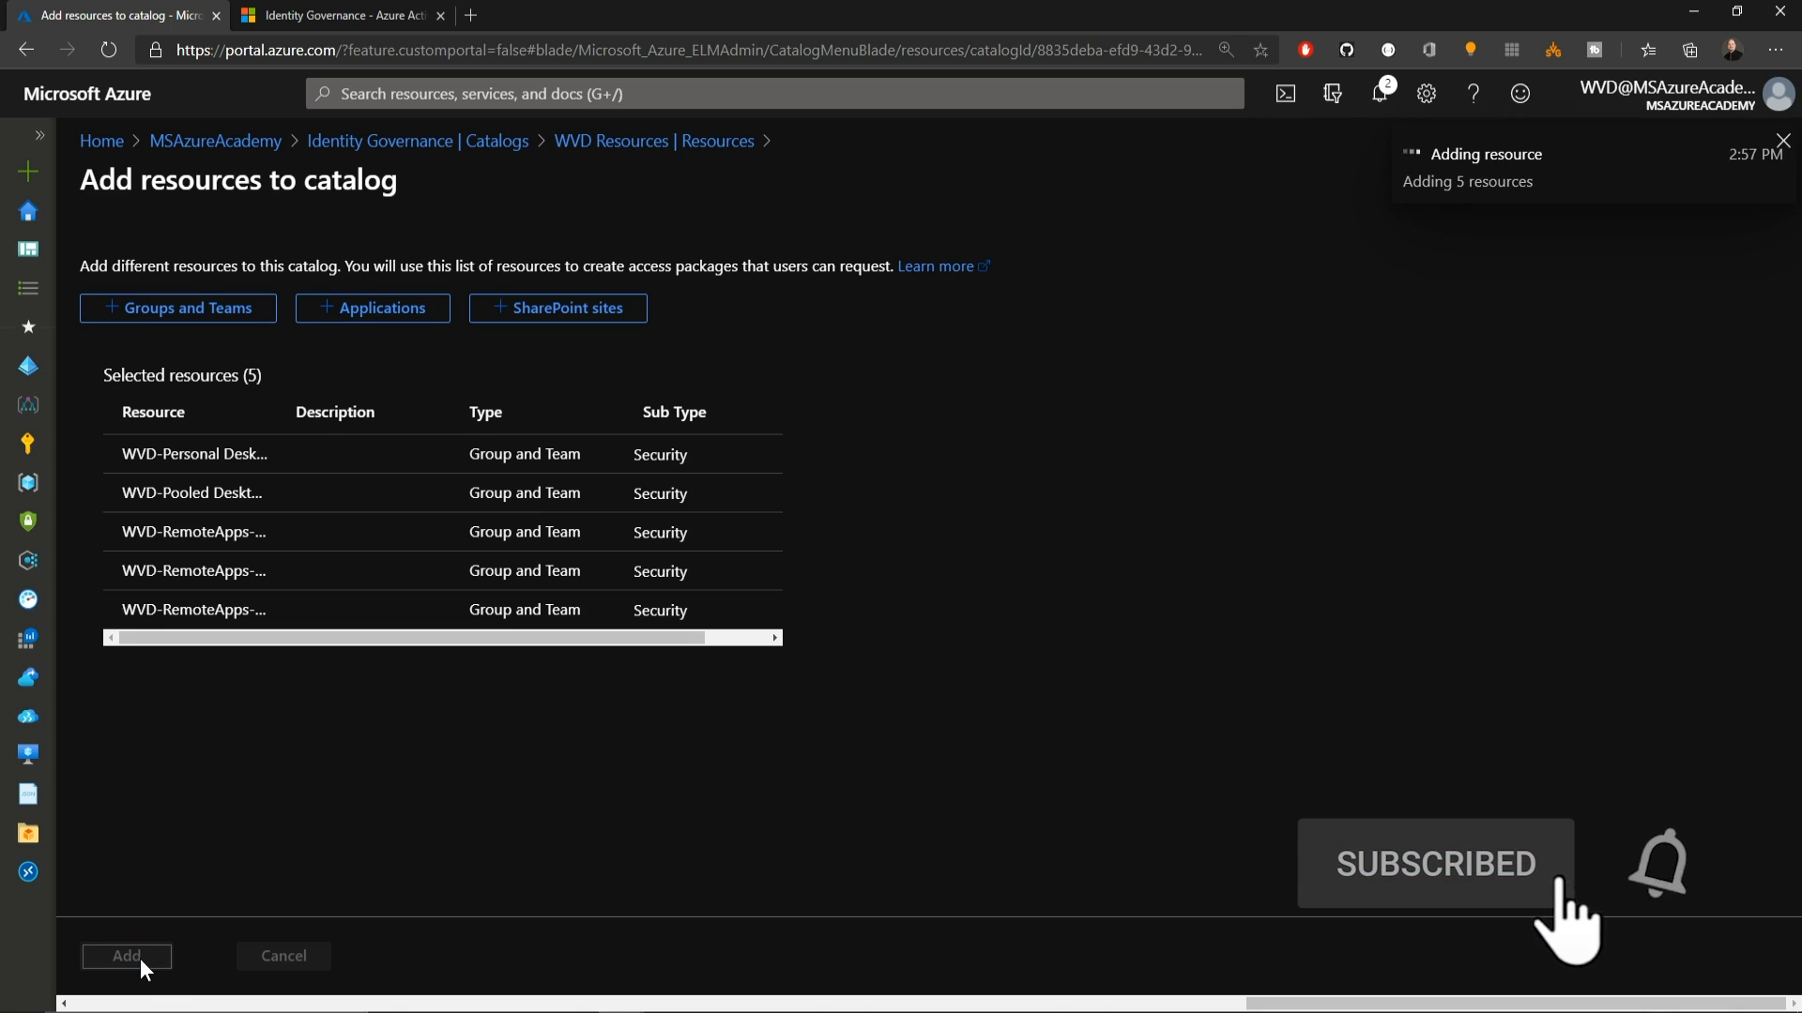
Step: In the WVD Resources catalog, start an access package named "WVD-Personal-Desktops" with the description "User a WVD Personal Desktop"
click(187, 413)
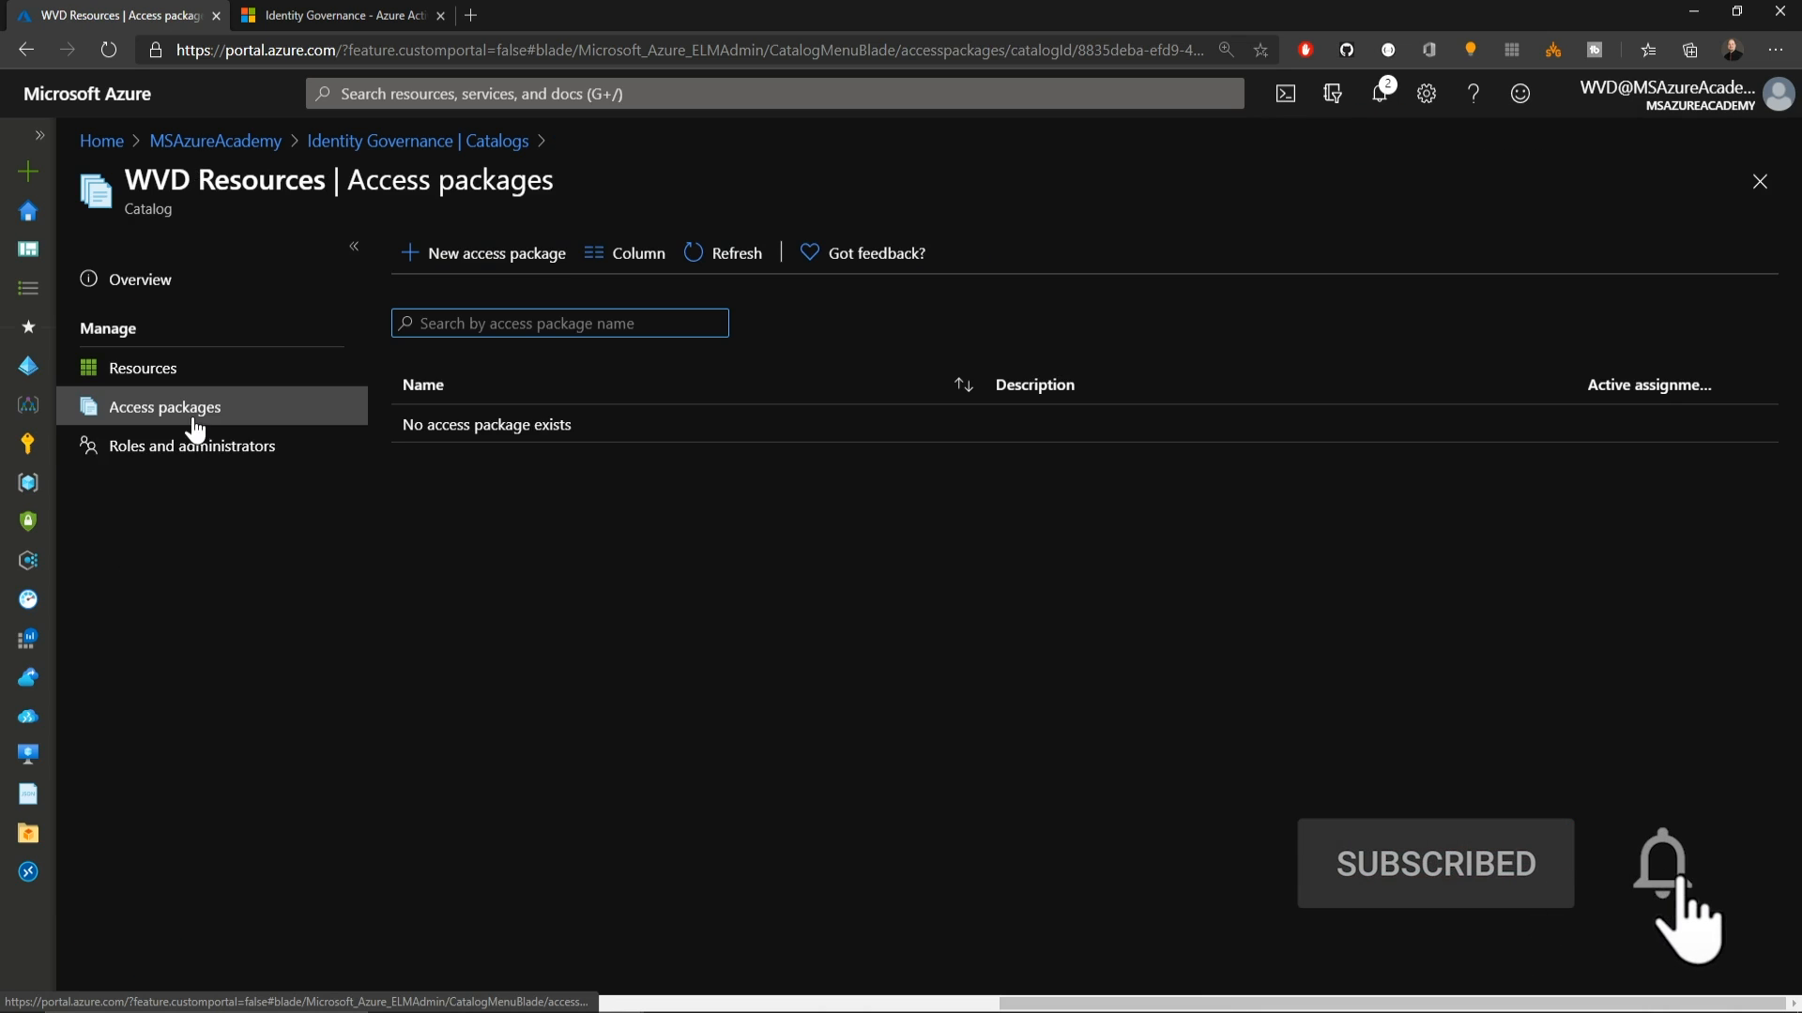
click(493, 261)
click(563, 412)
text(WVD-Personal-Desktops)
click(439, 592)
text(User a WVD Personal Desktop)
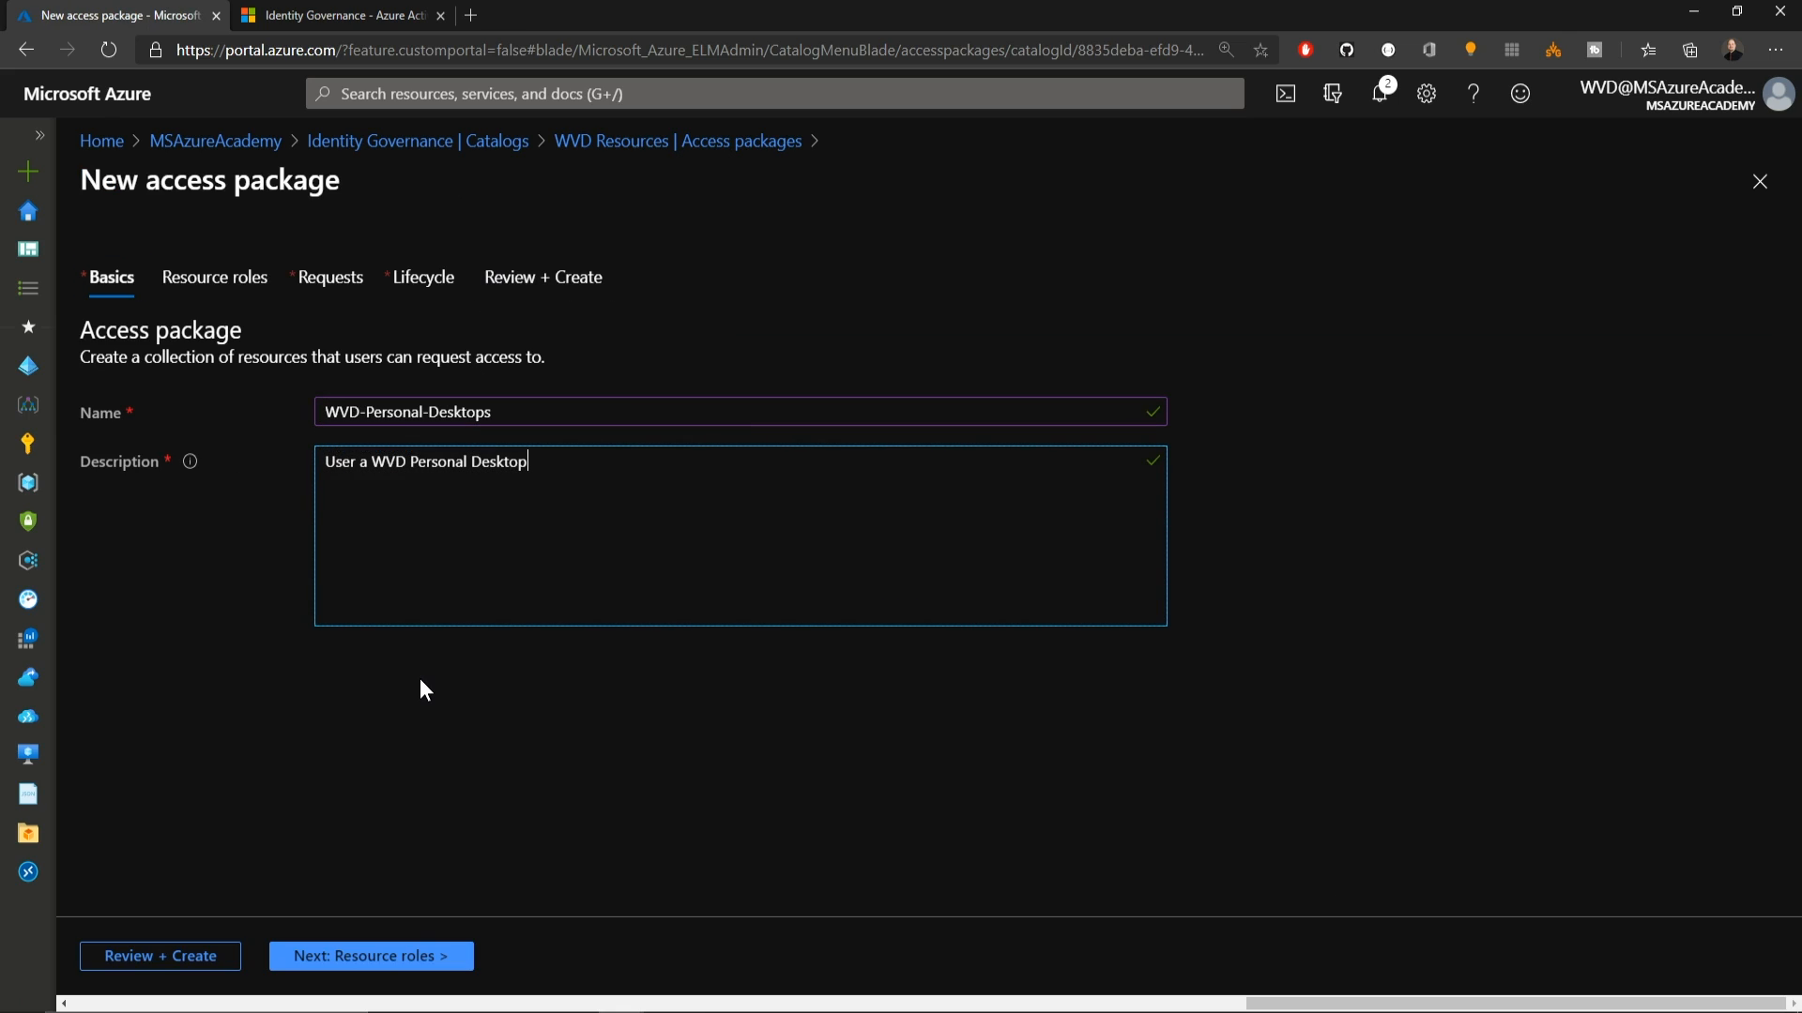
Step: Add the WVD-Personal Desktops group to the package's resource roles, listing only groups from the WVD Resources catalog
click(385, 956)
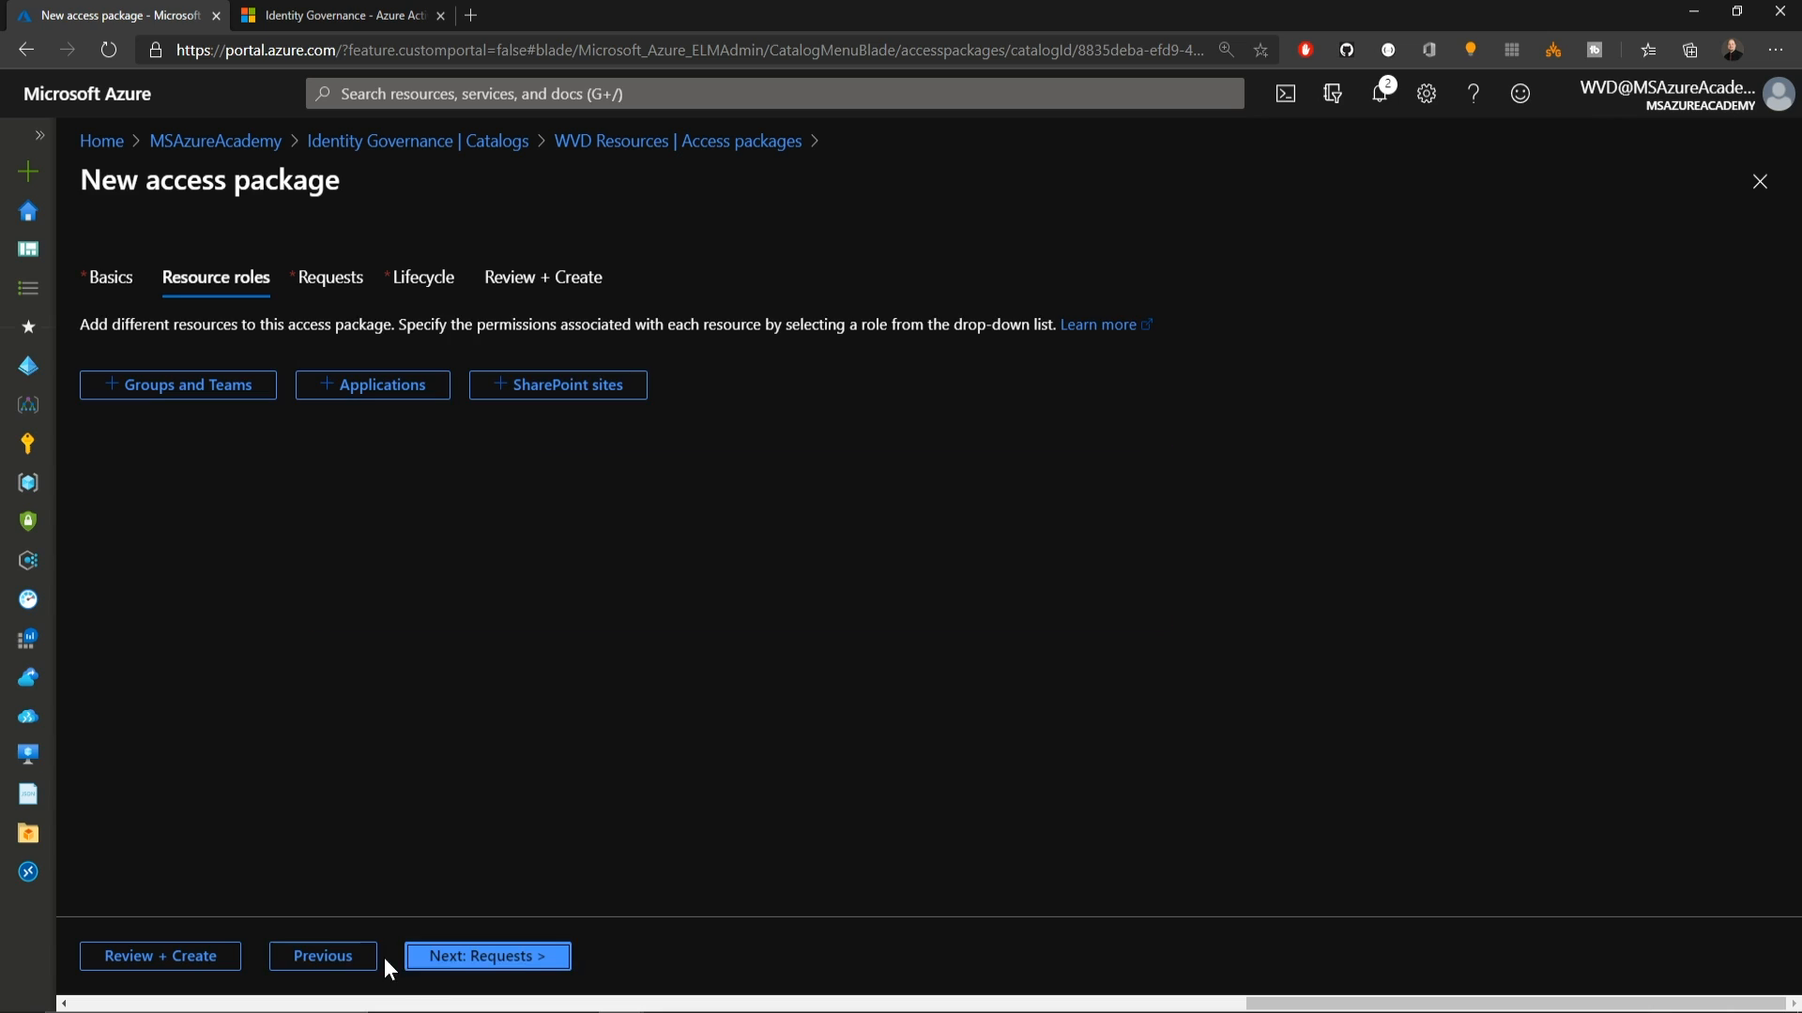
click(215, 390)
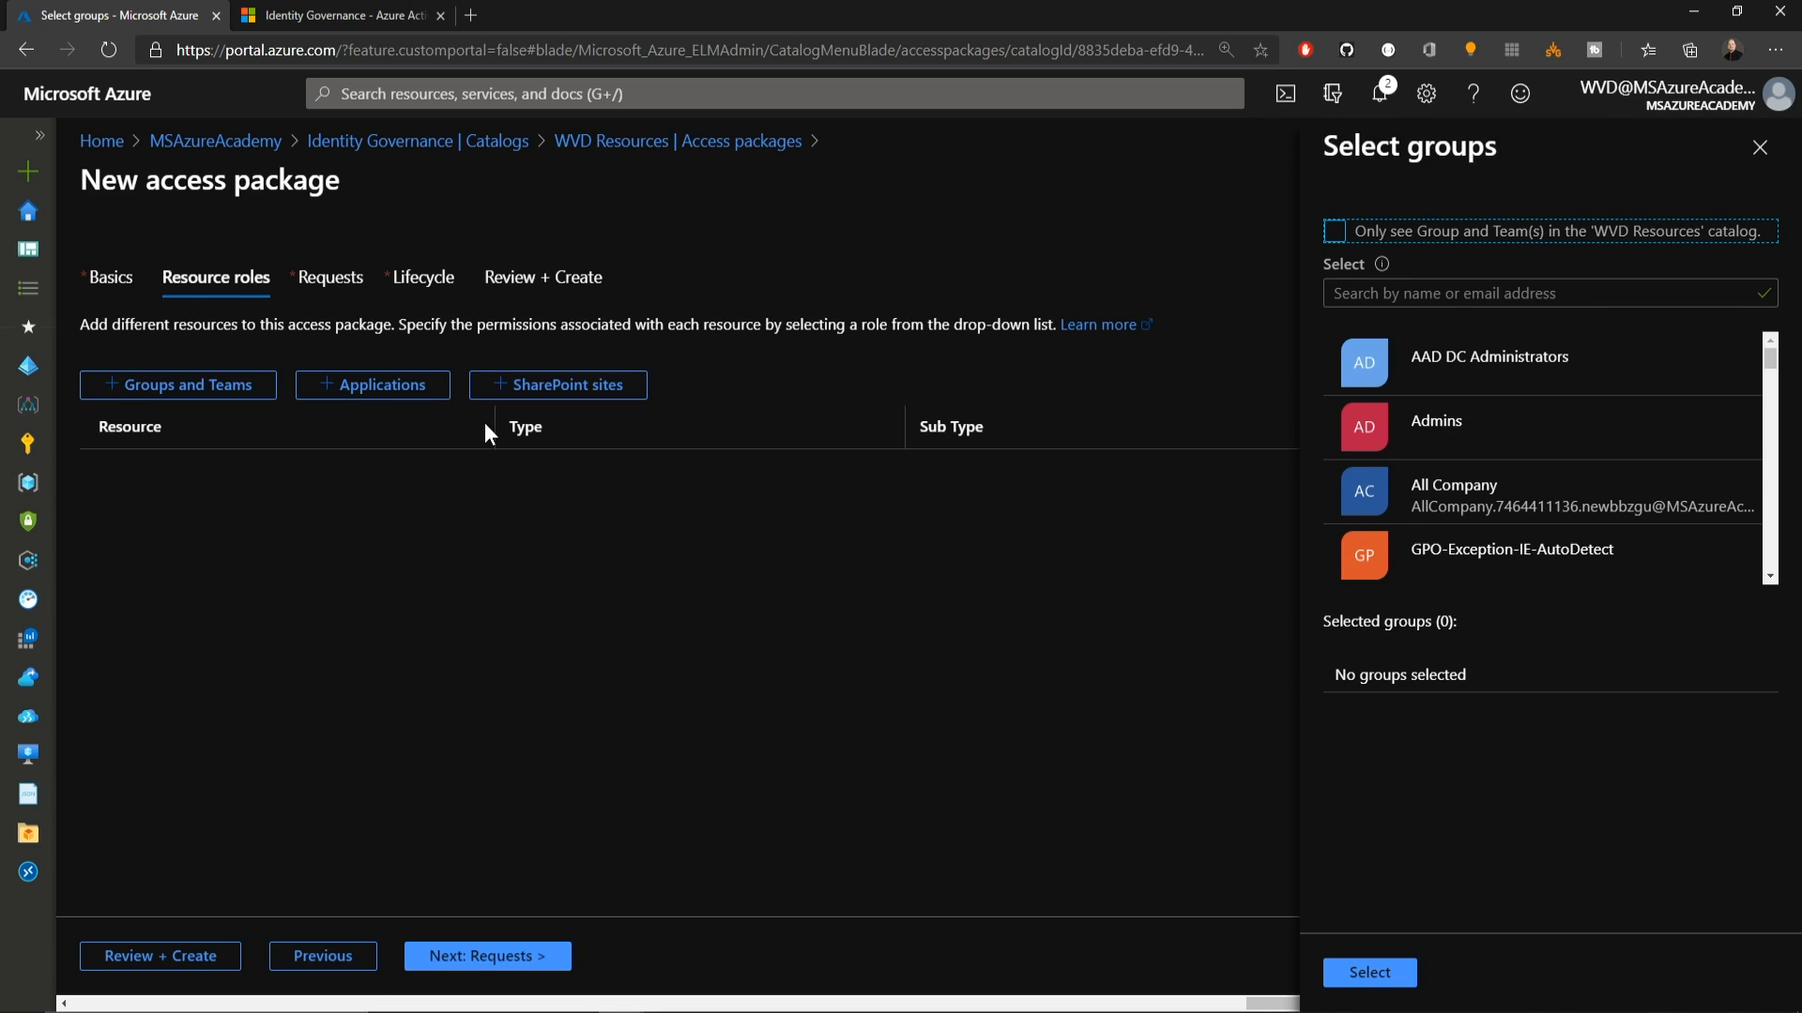
click(1334, 232)
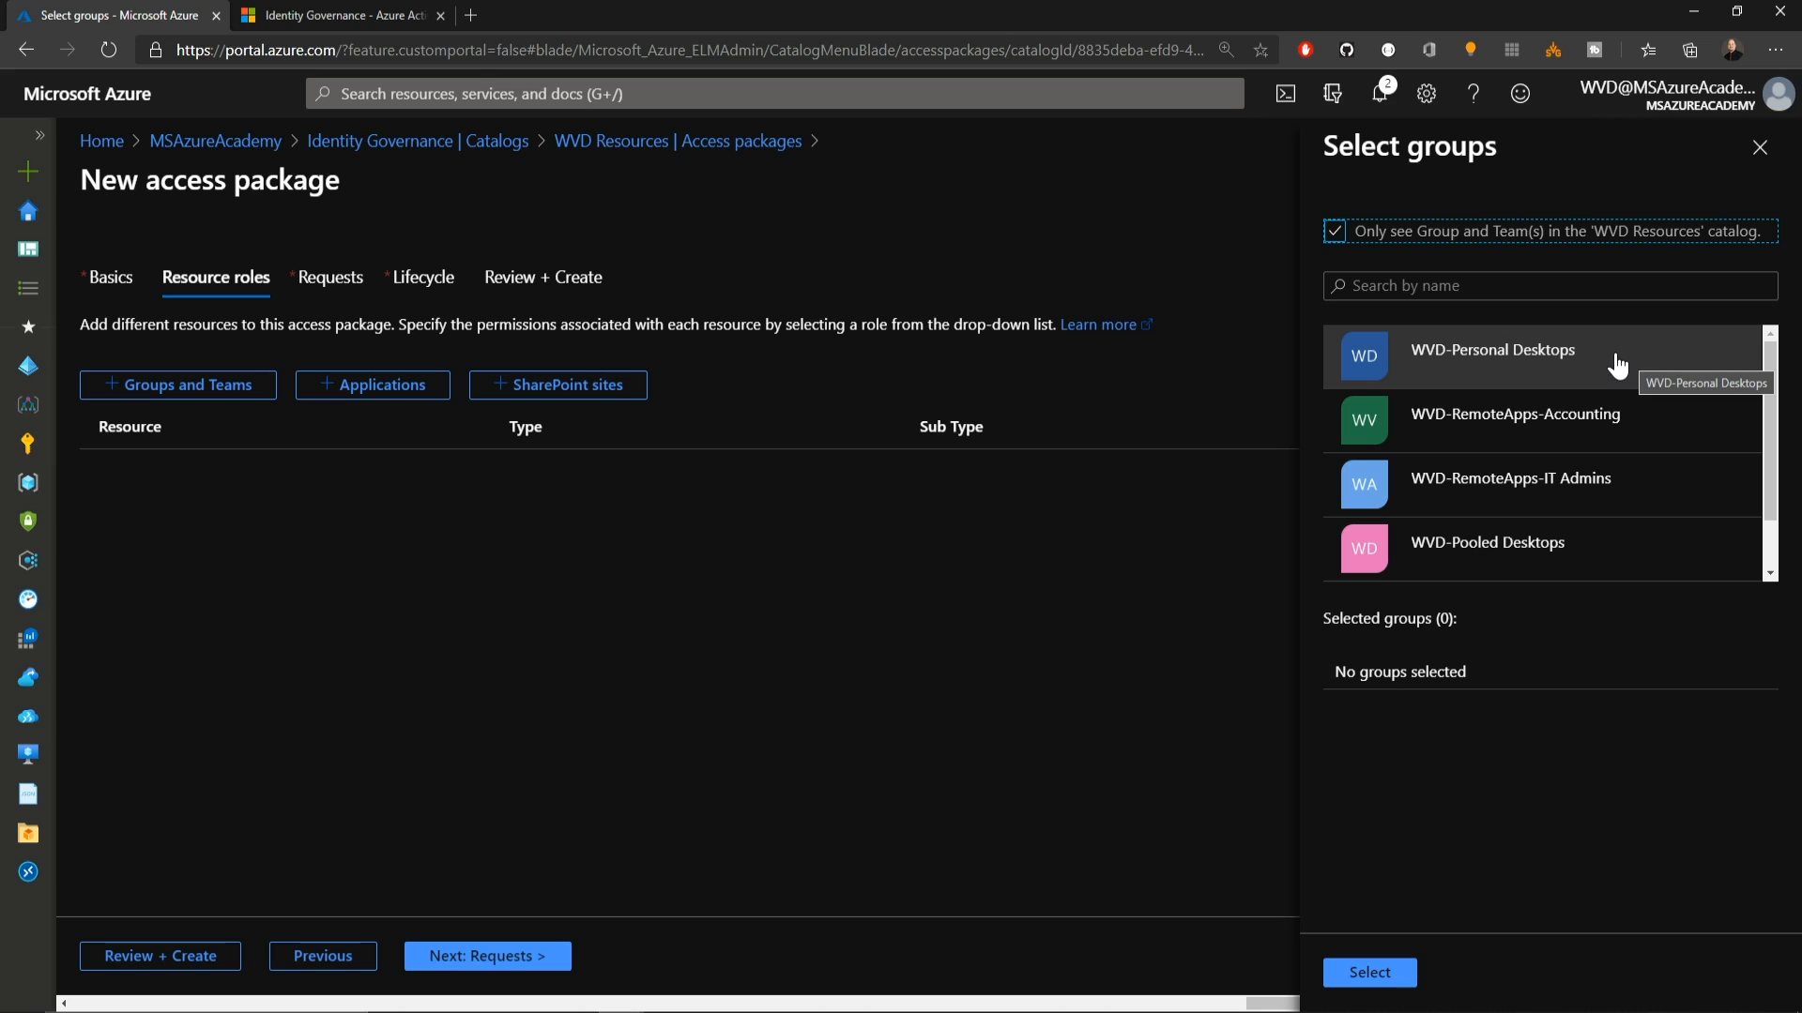
click(1546, 366)
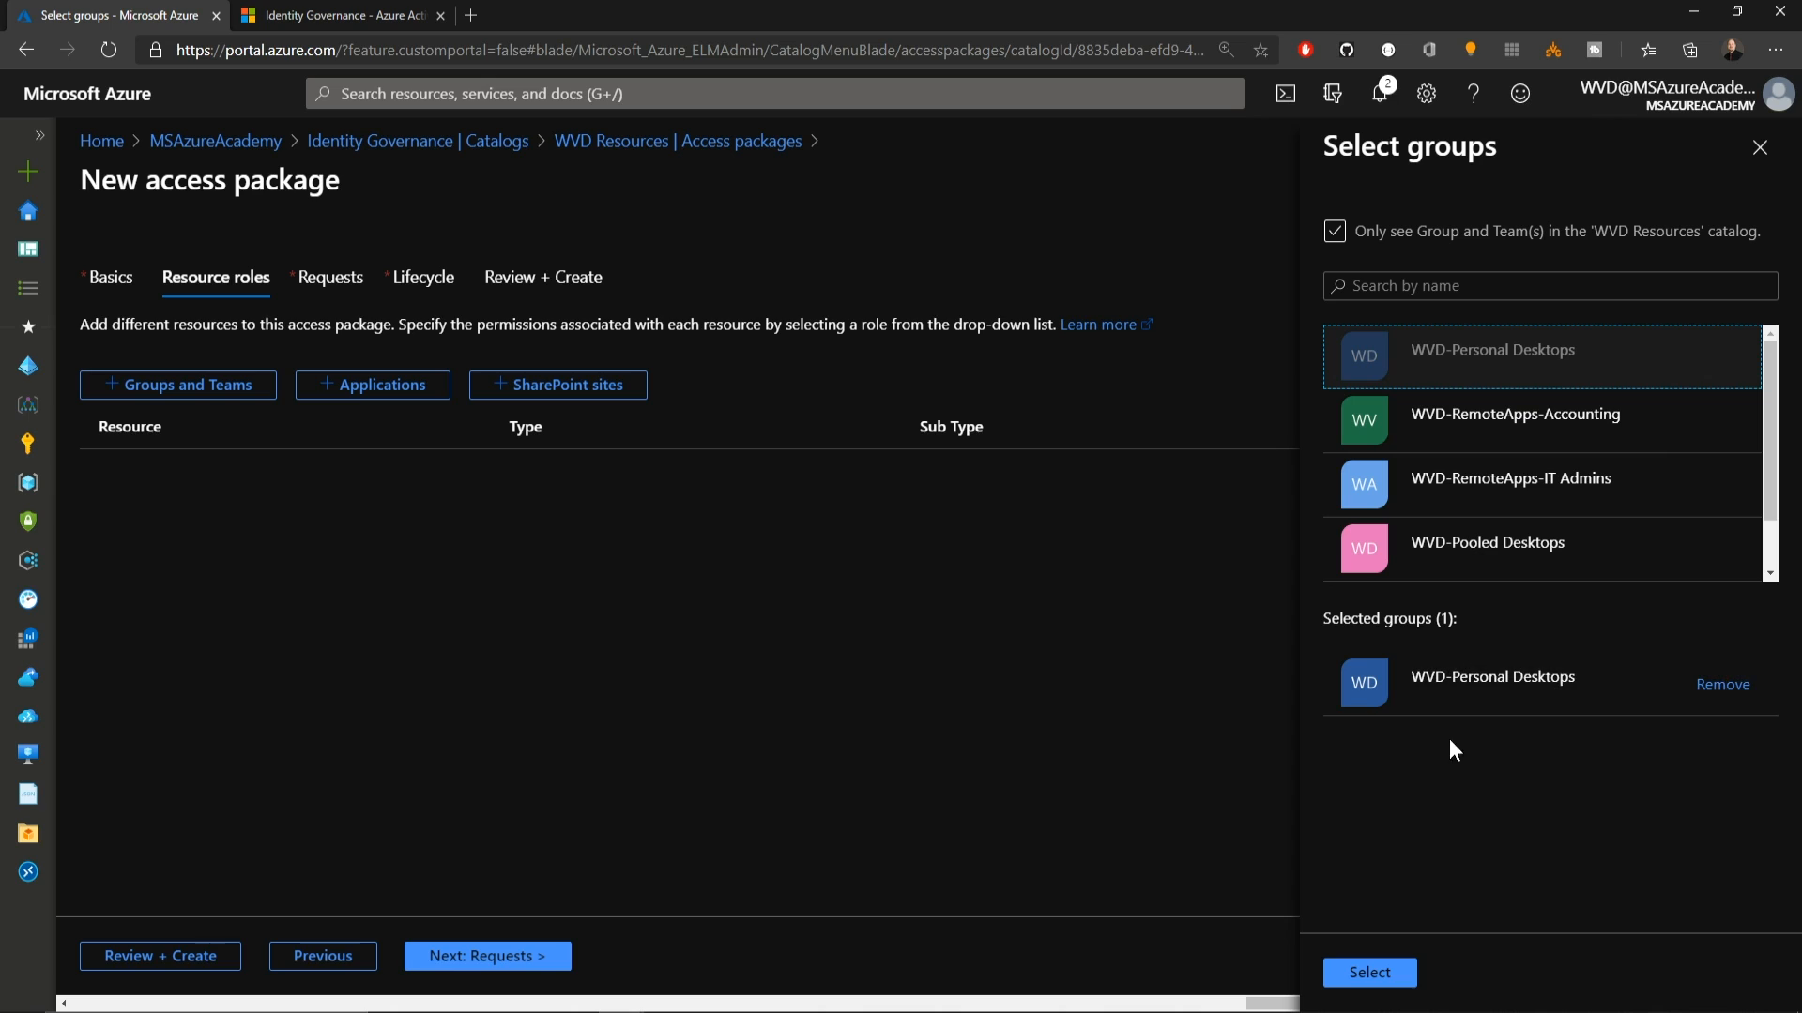
click(1370, 973)
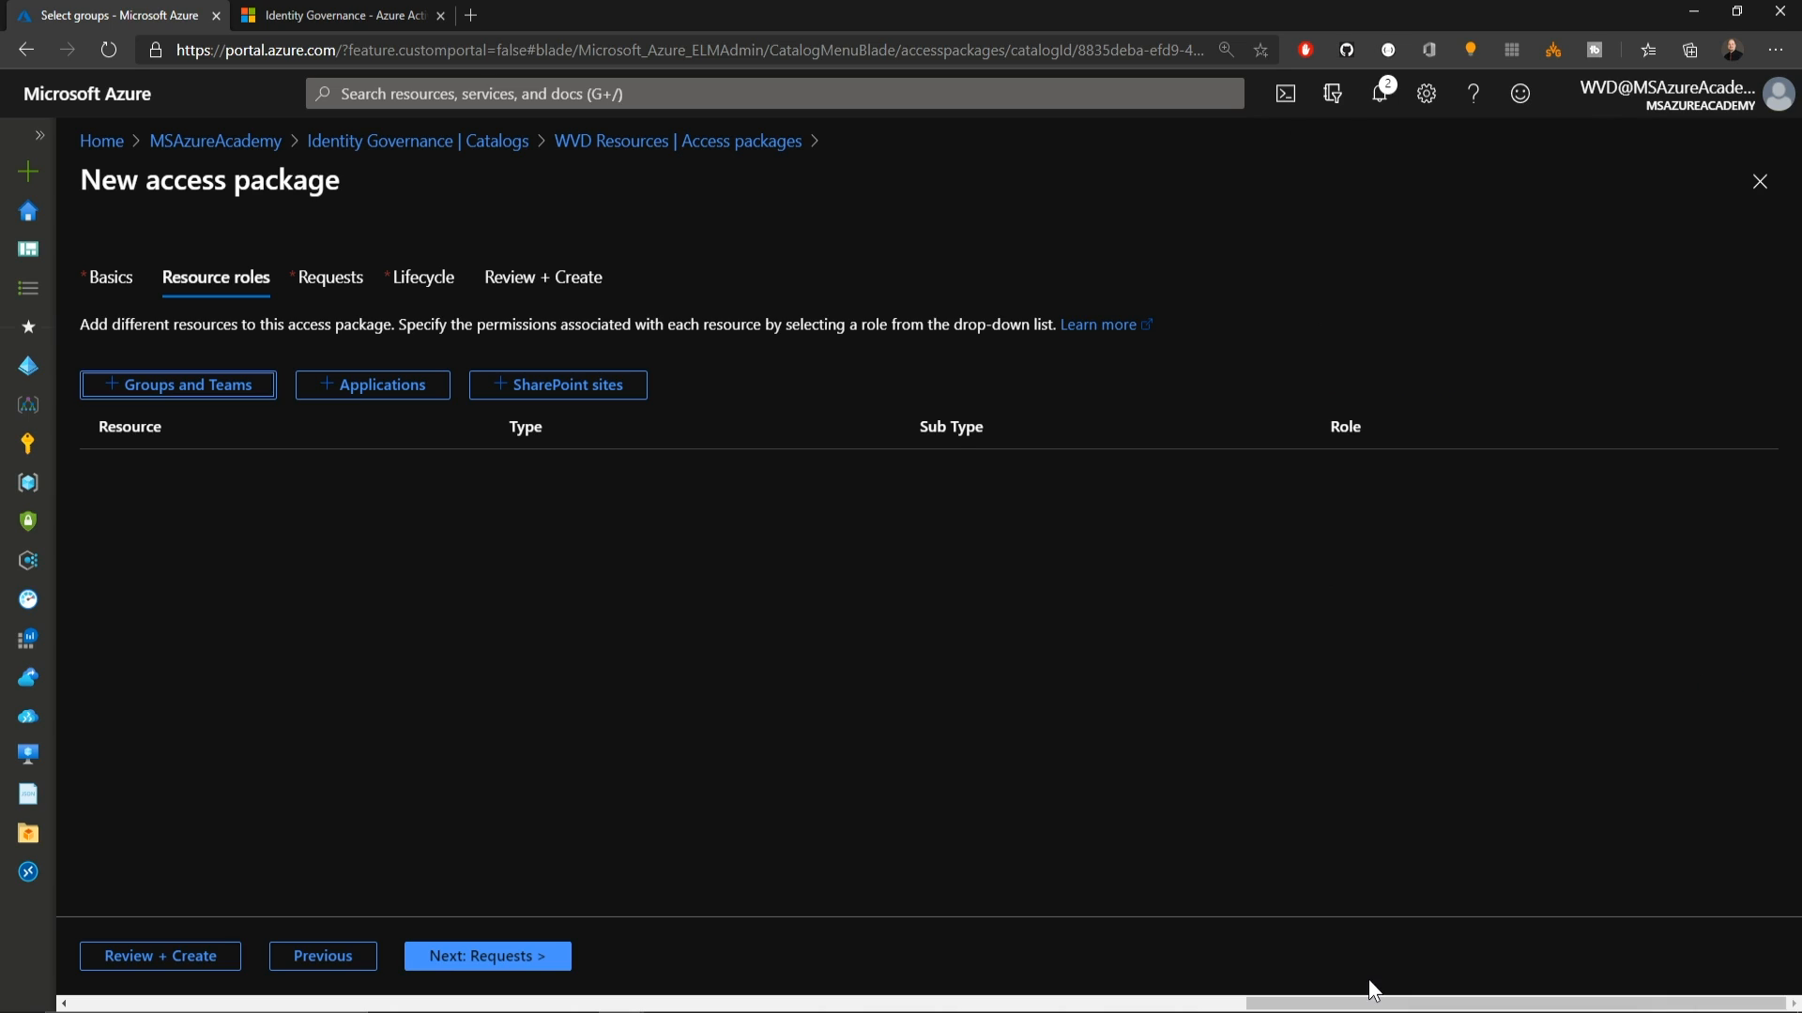
Step: Let only the WVDUsers group in the directory request the package, and enable new requests and assignments
click(487, 956)
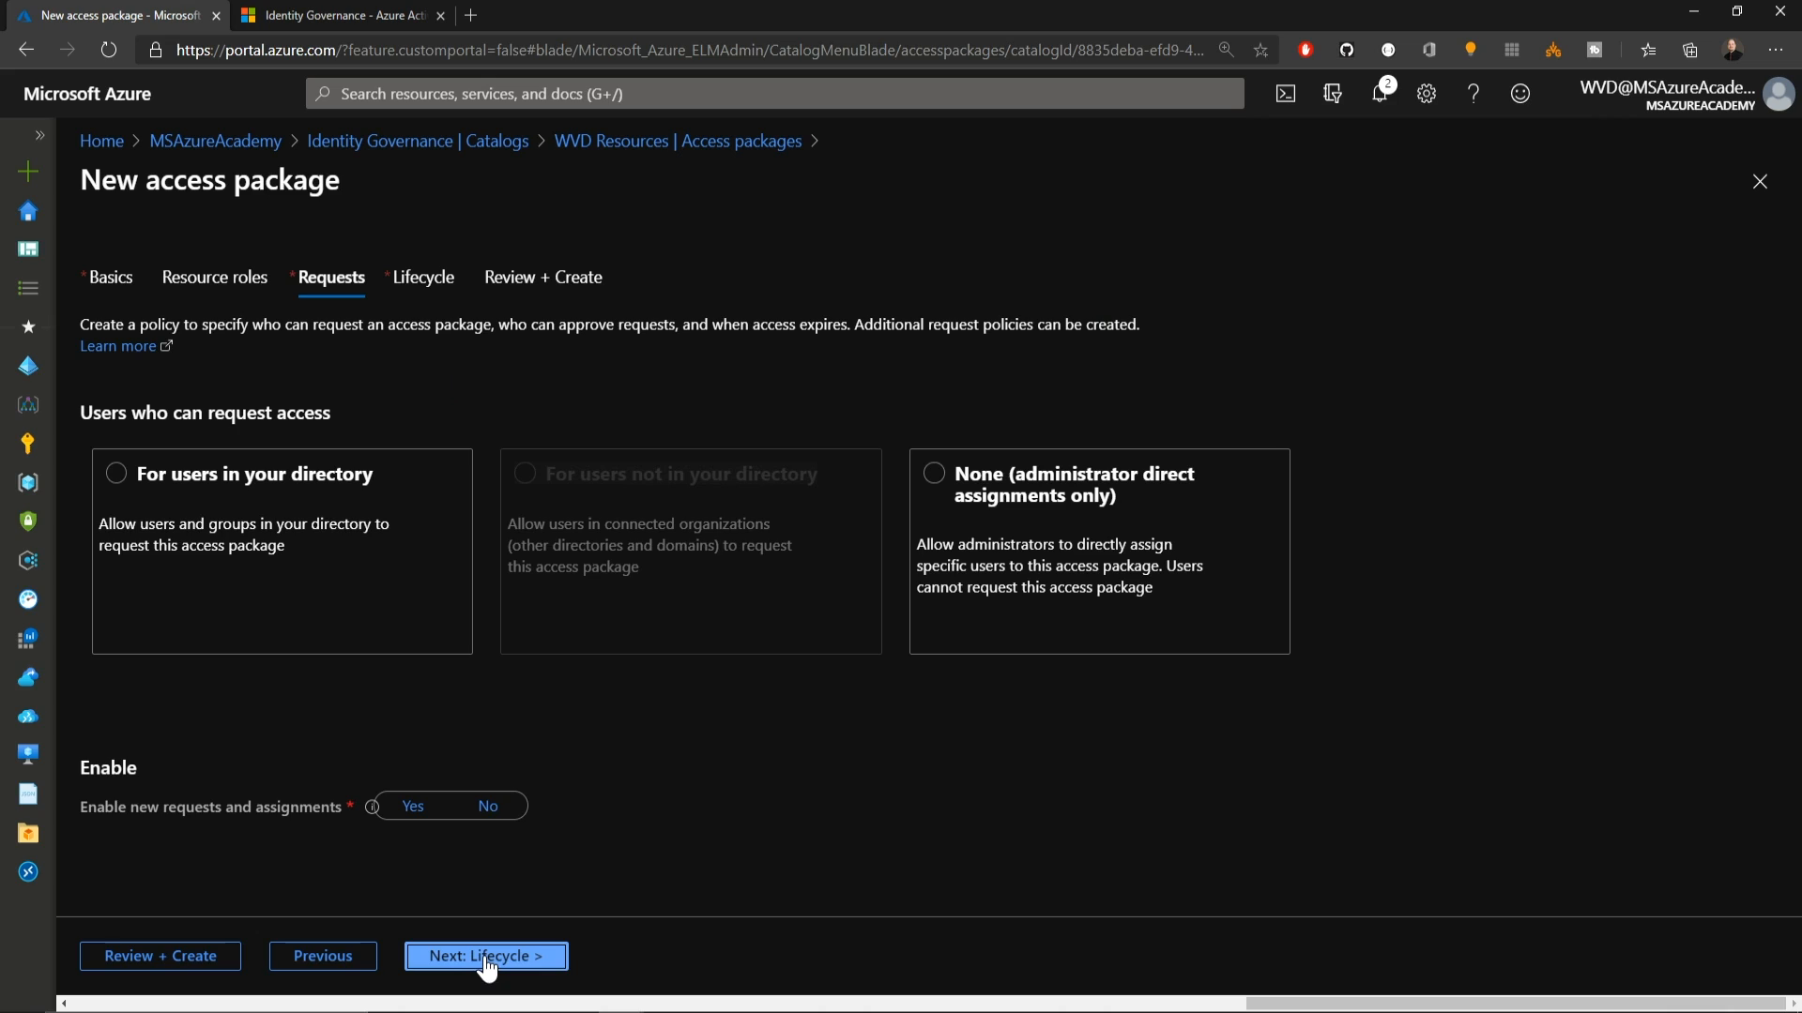
click(160, 507)
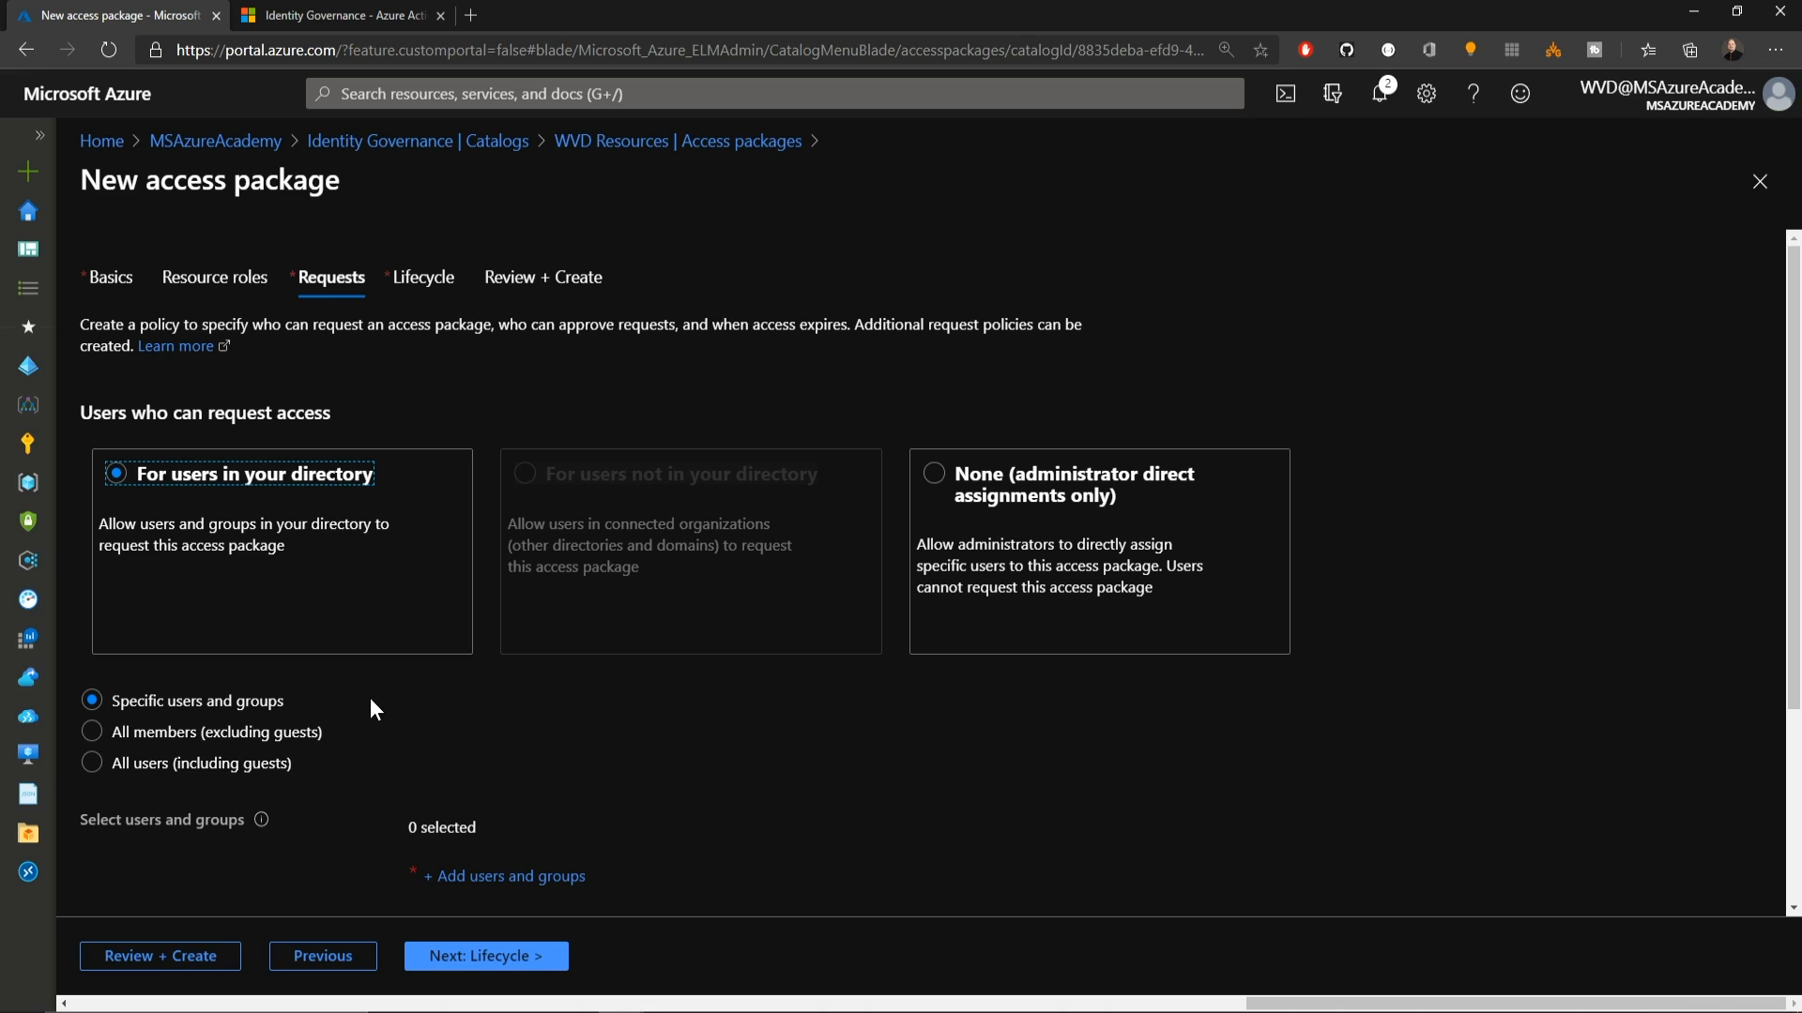
scroll(481, 699, down, 3)
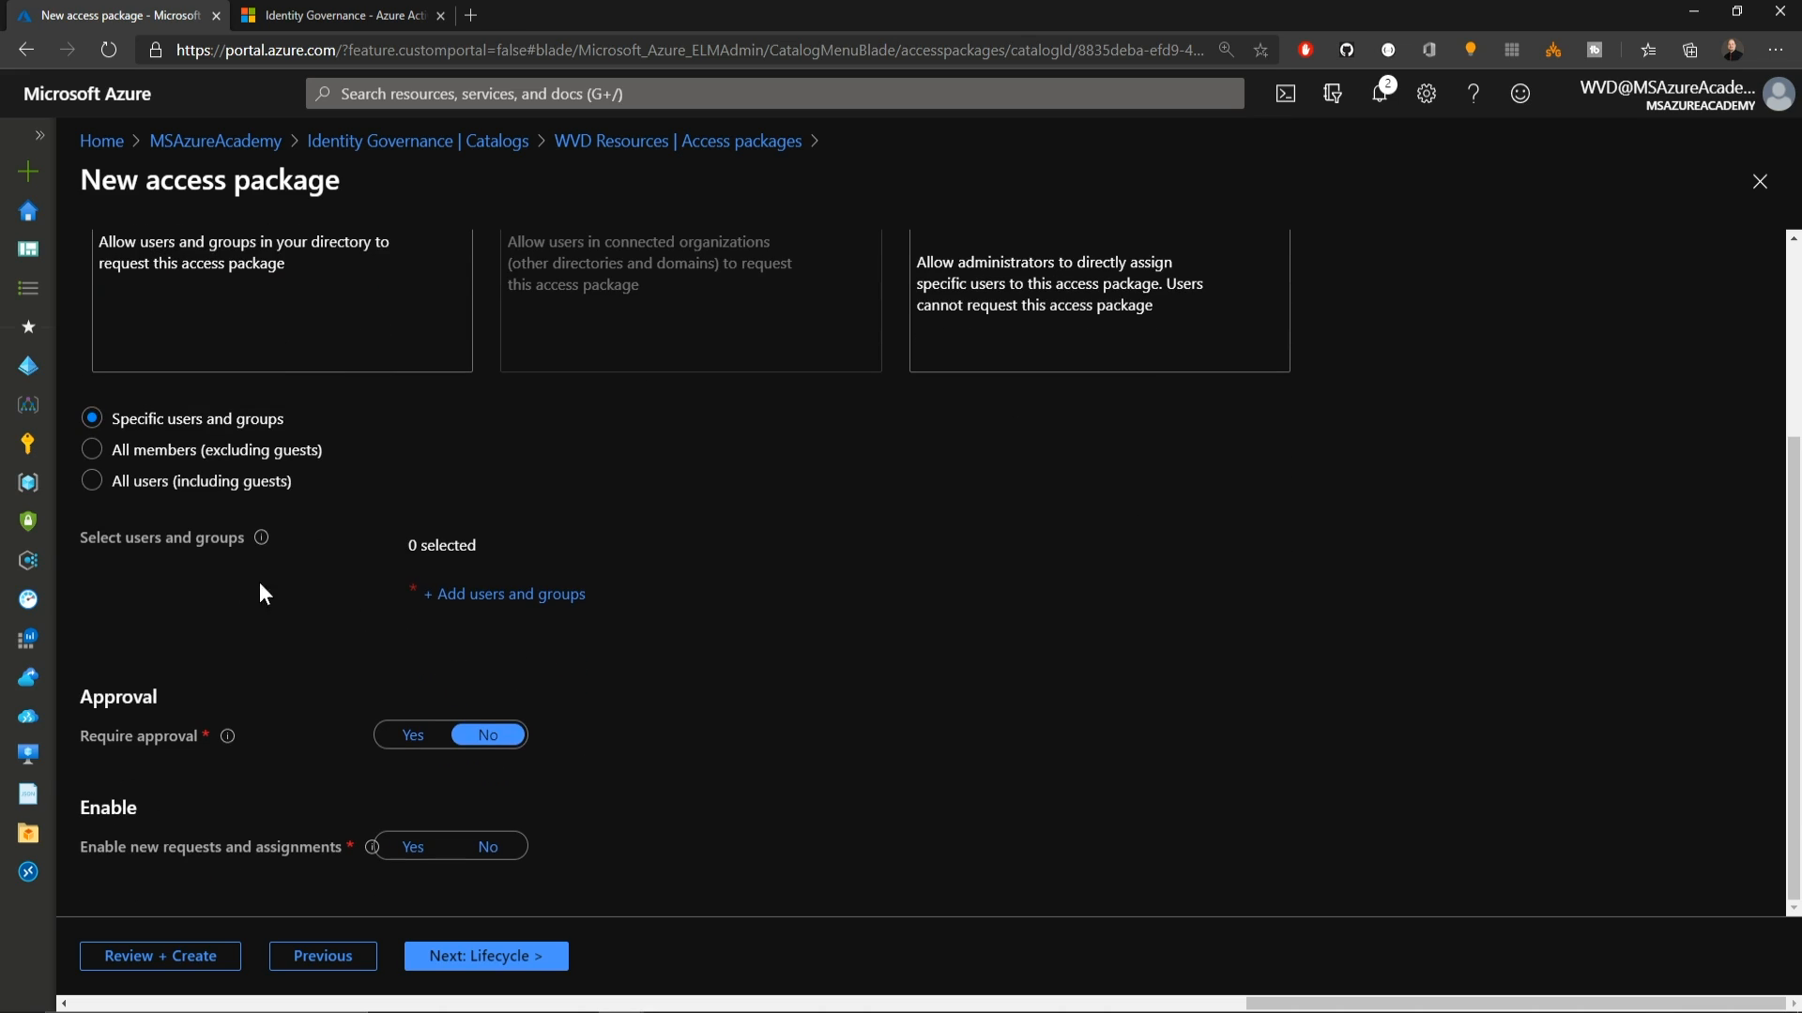
click(505, 597)
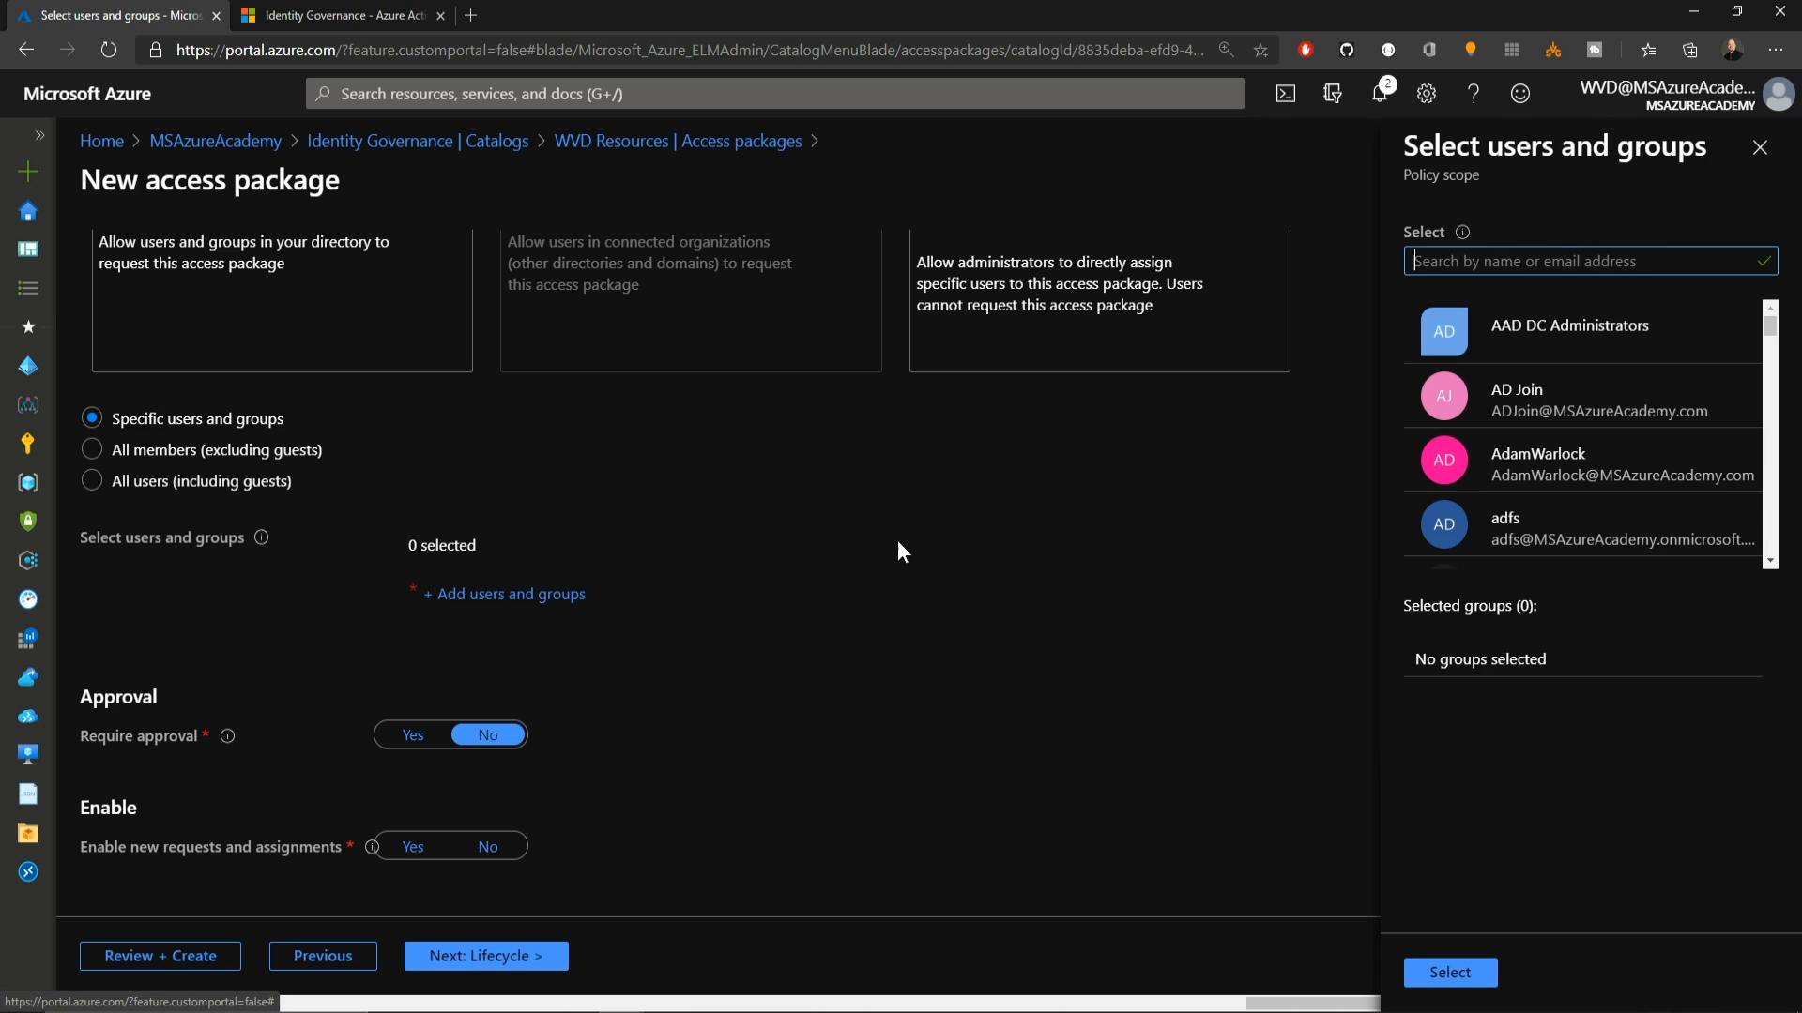
text(wvdusers)
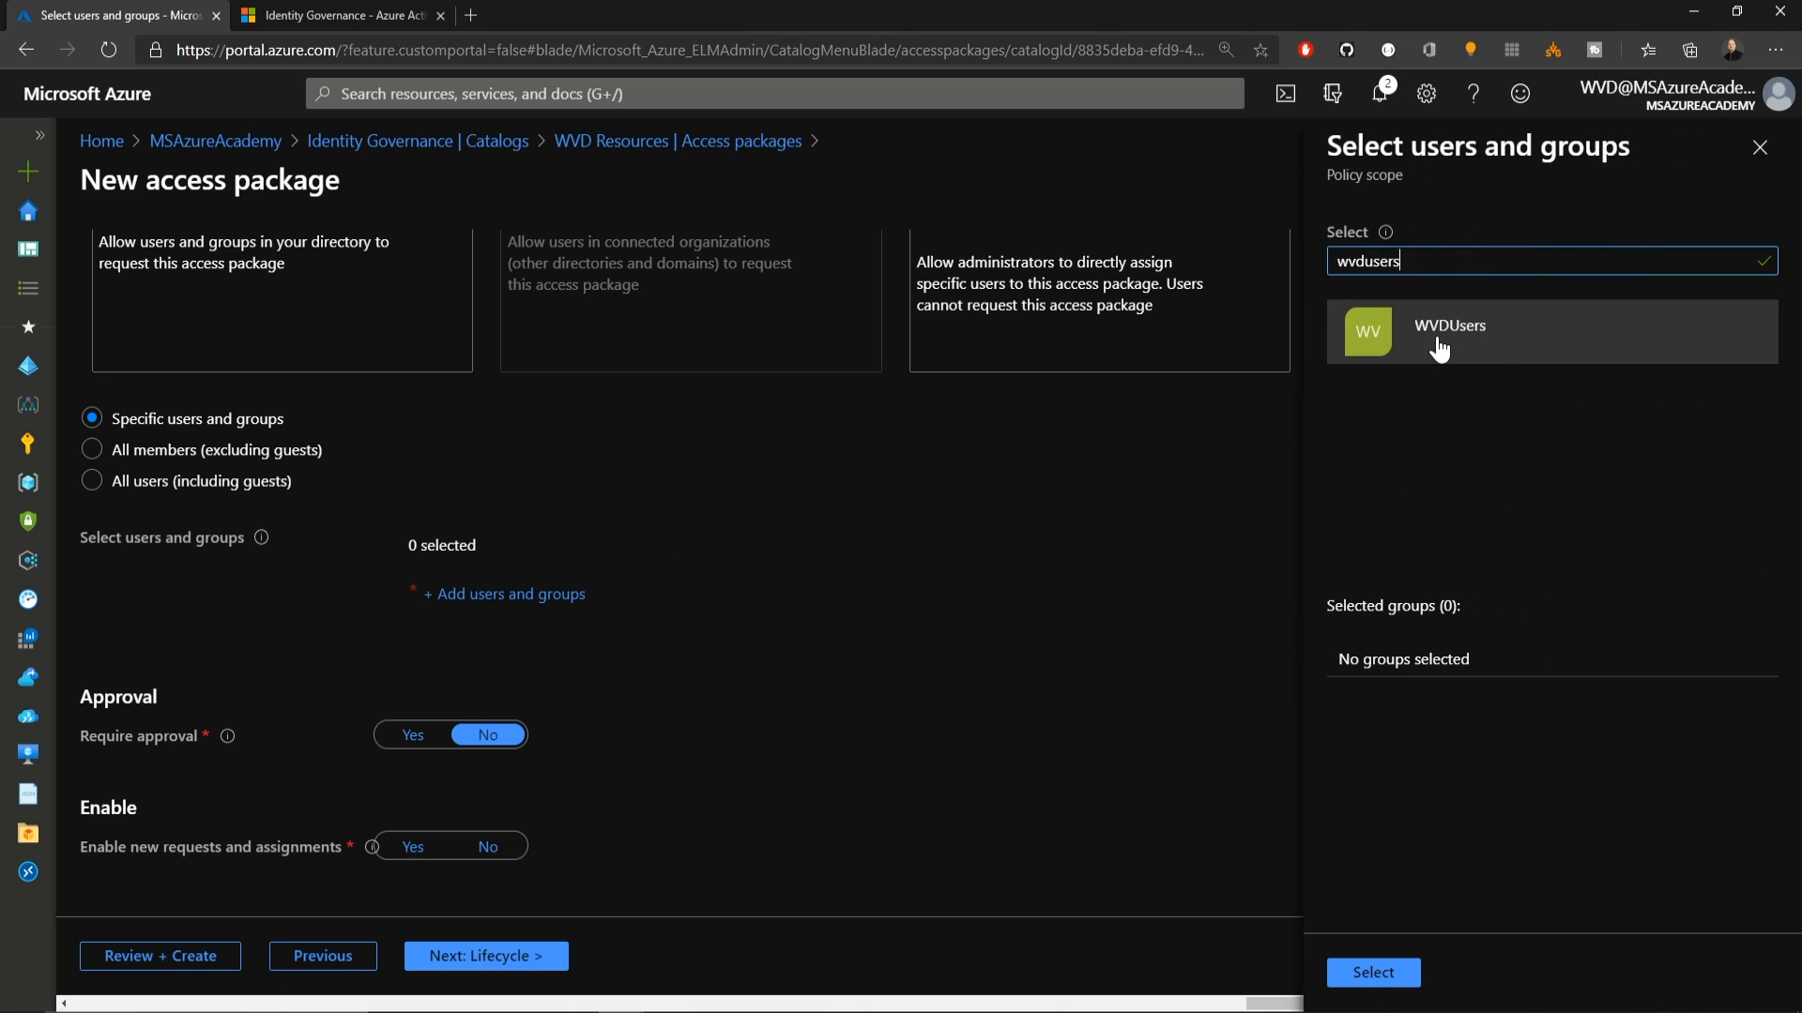
click(1438, 348)
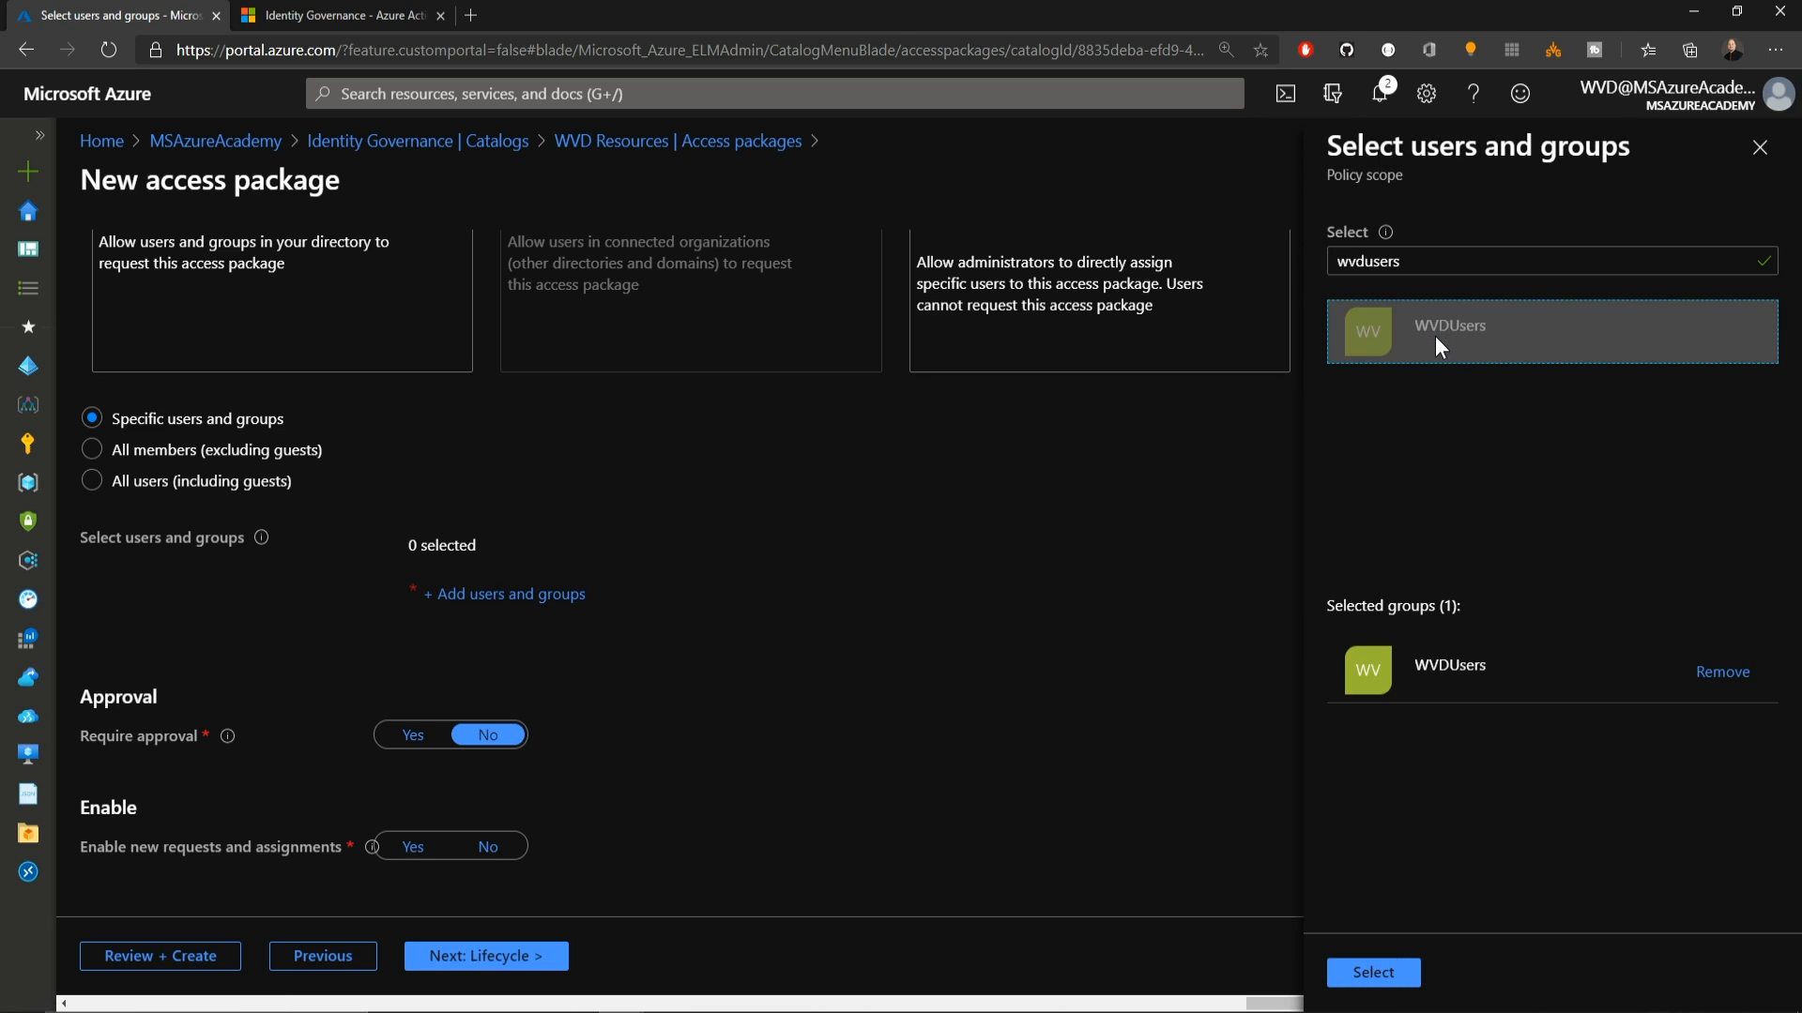
click(1381, 974)
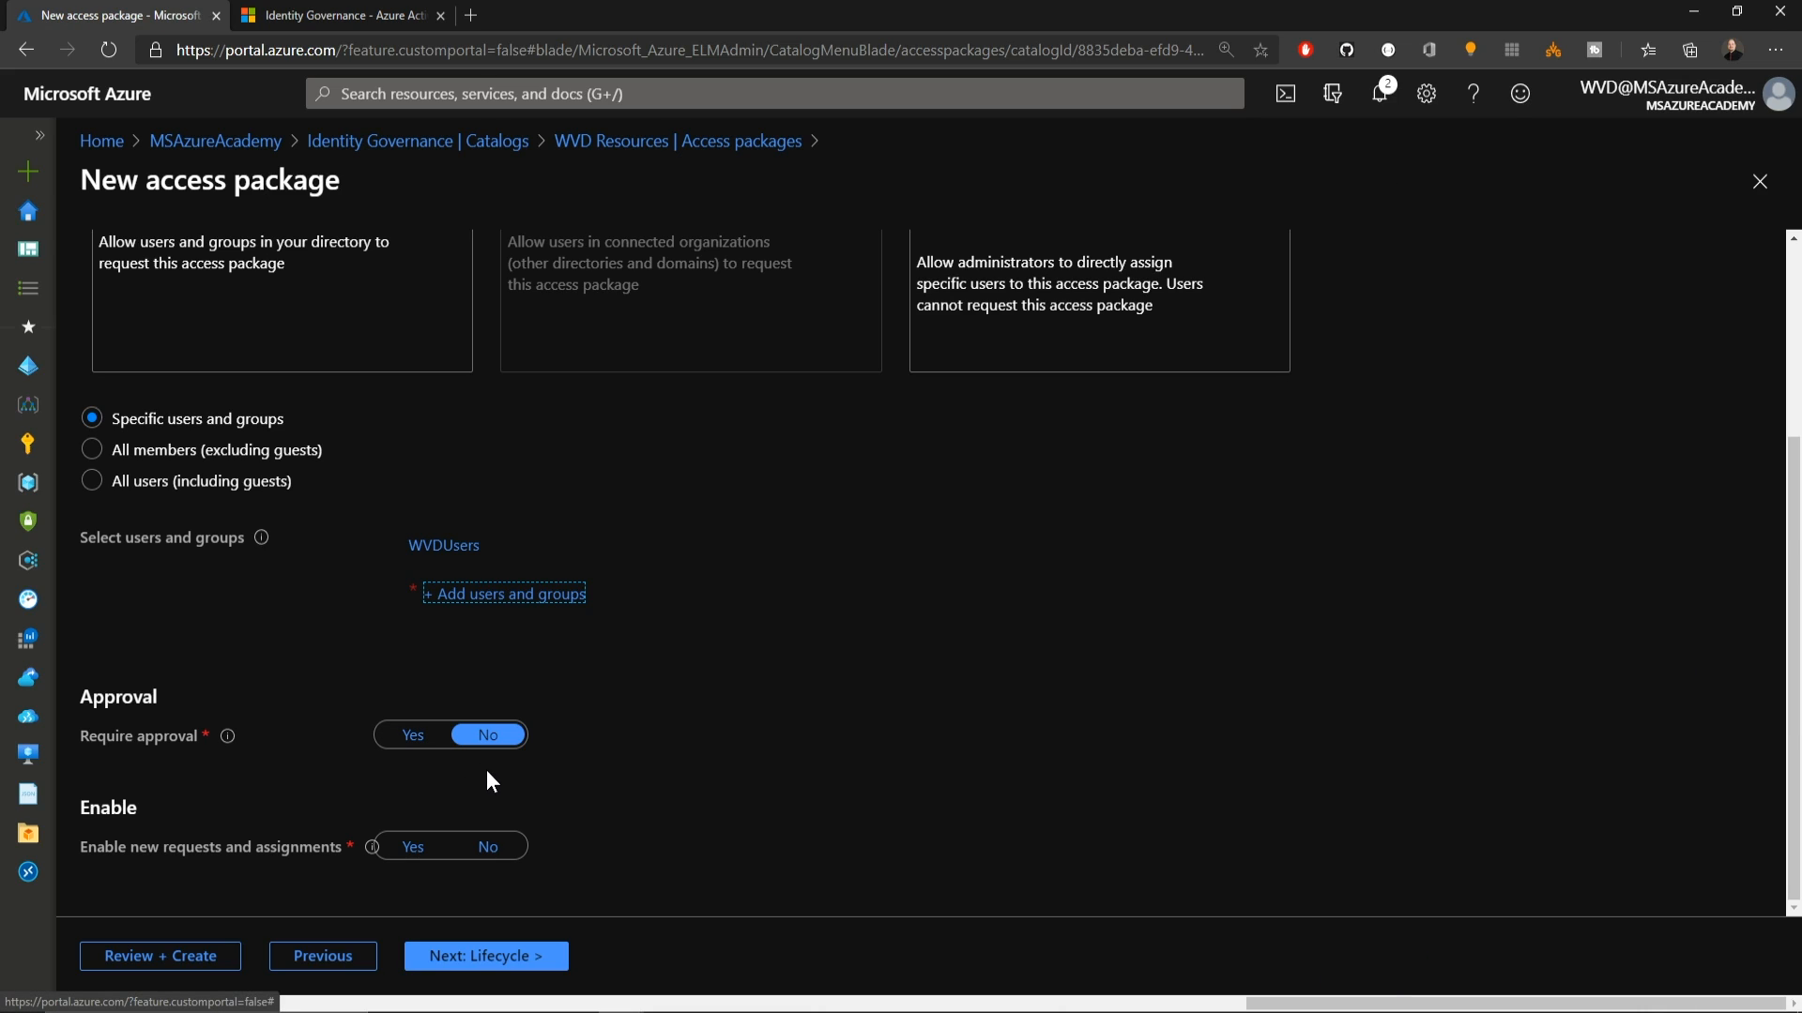
click(405, 854)
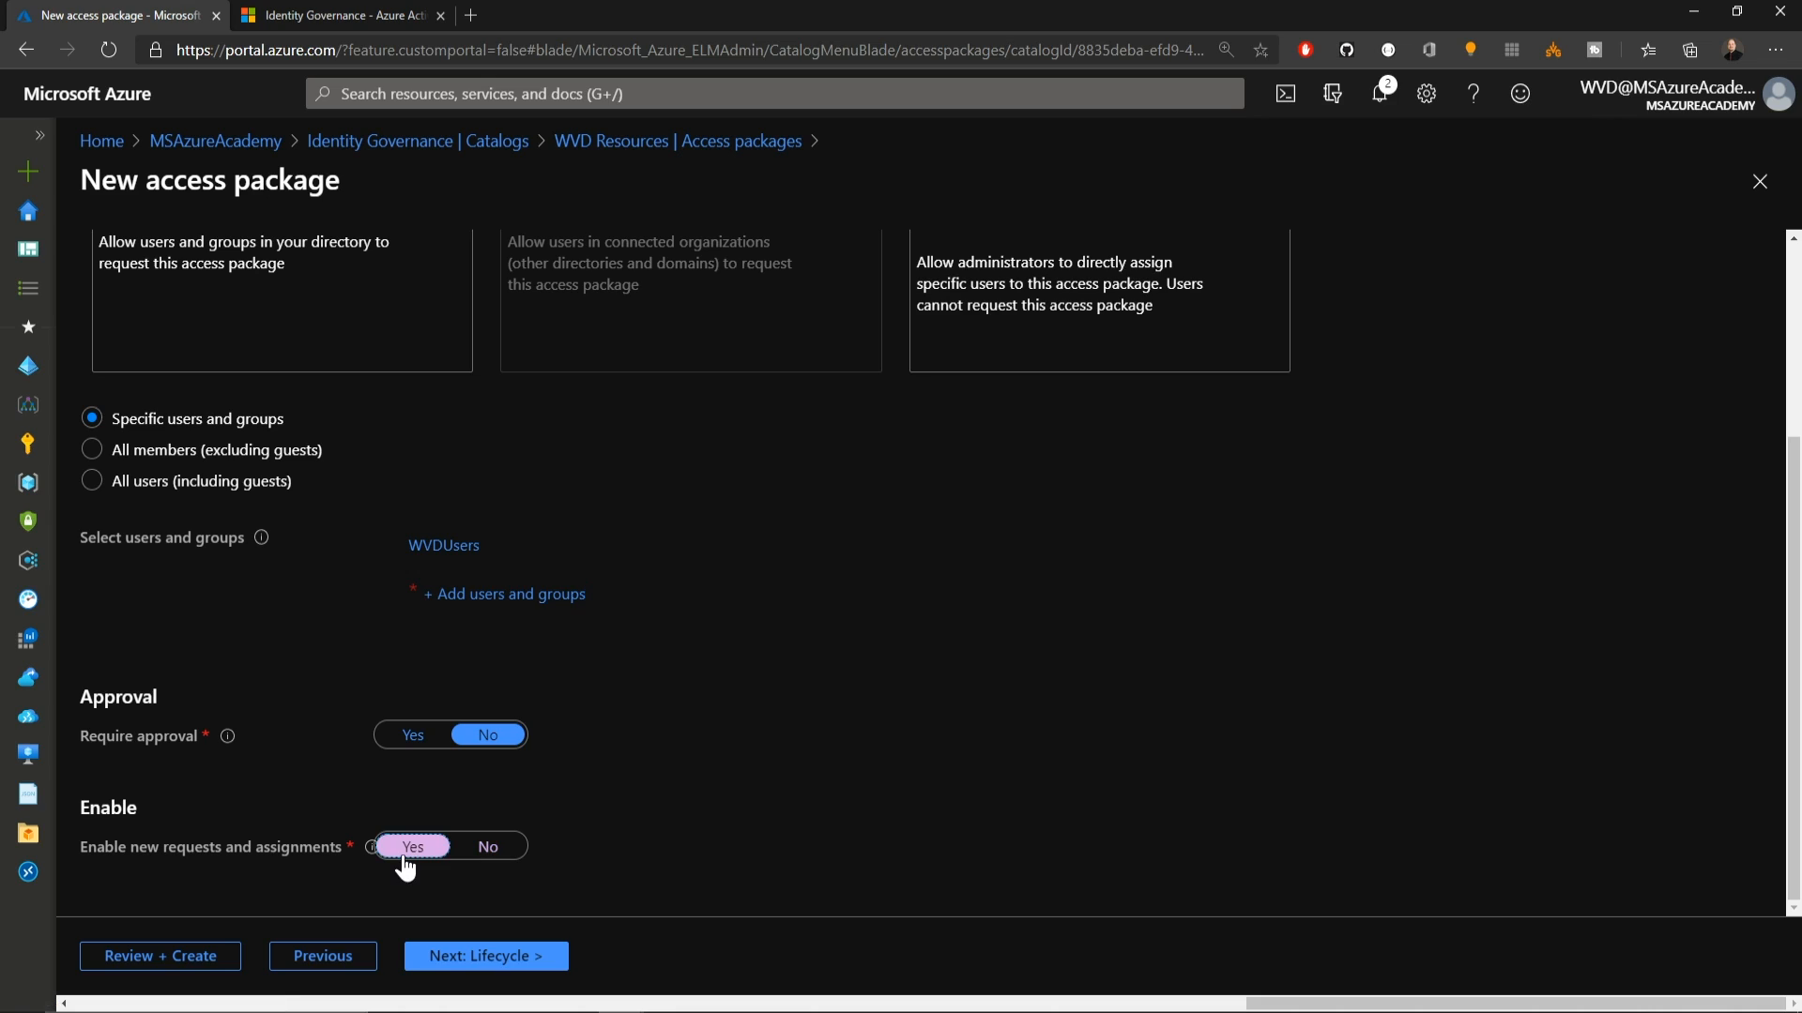
Step: Set the package's assignments to never expire and require monthly access reviews
click(445, 954)
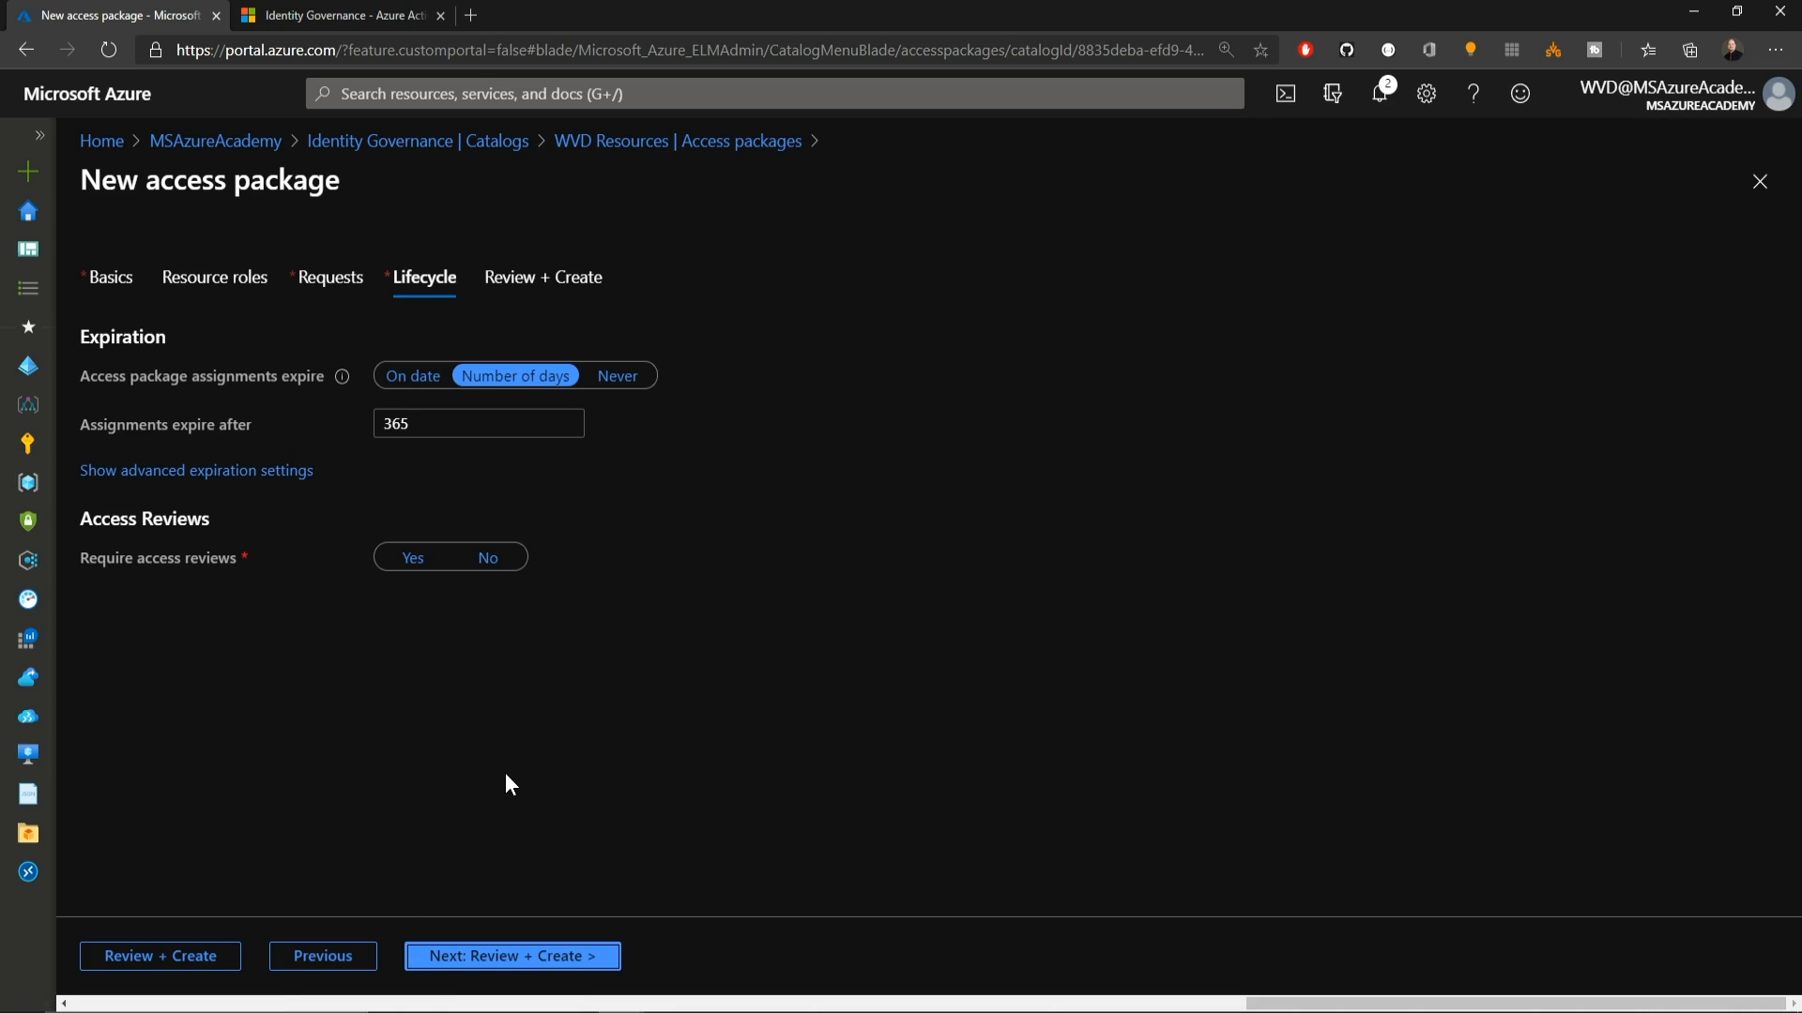
click(617, 377)
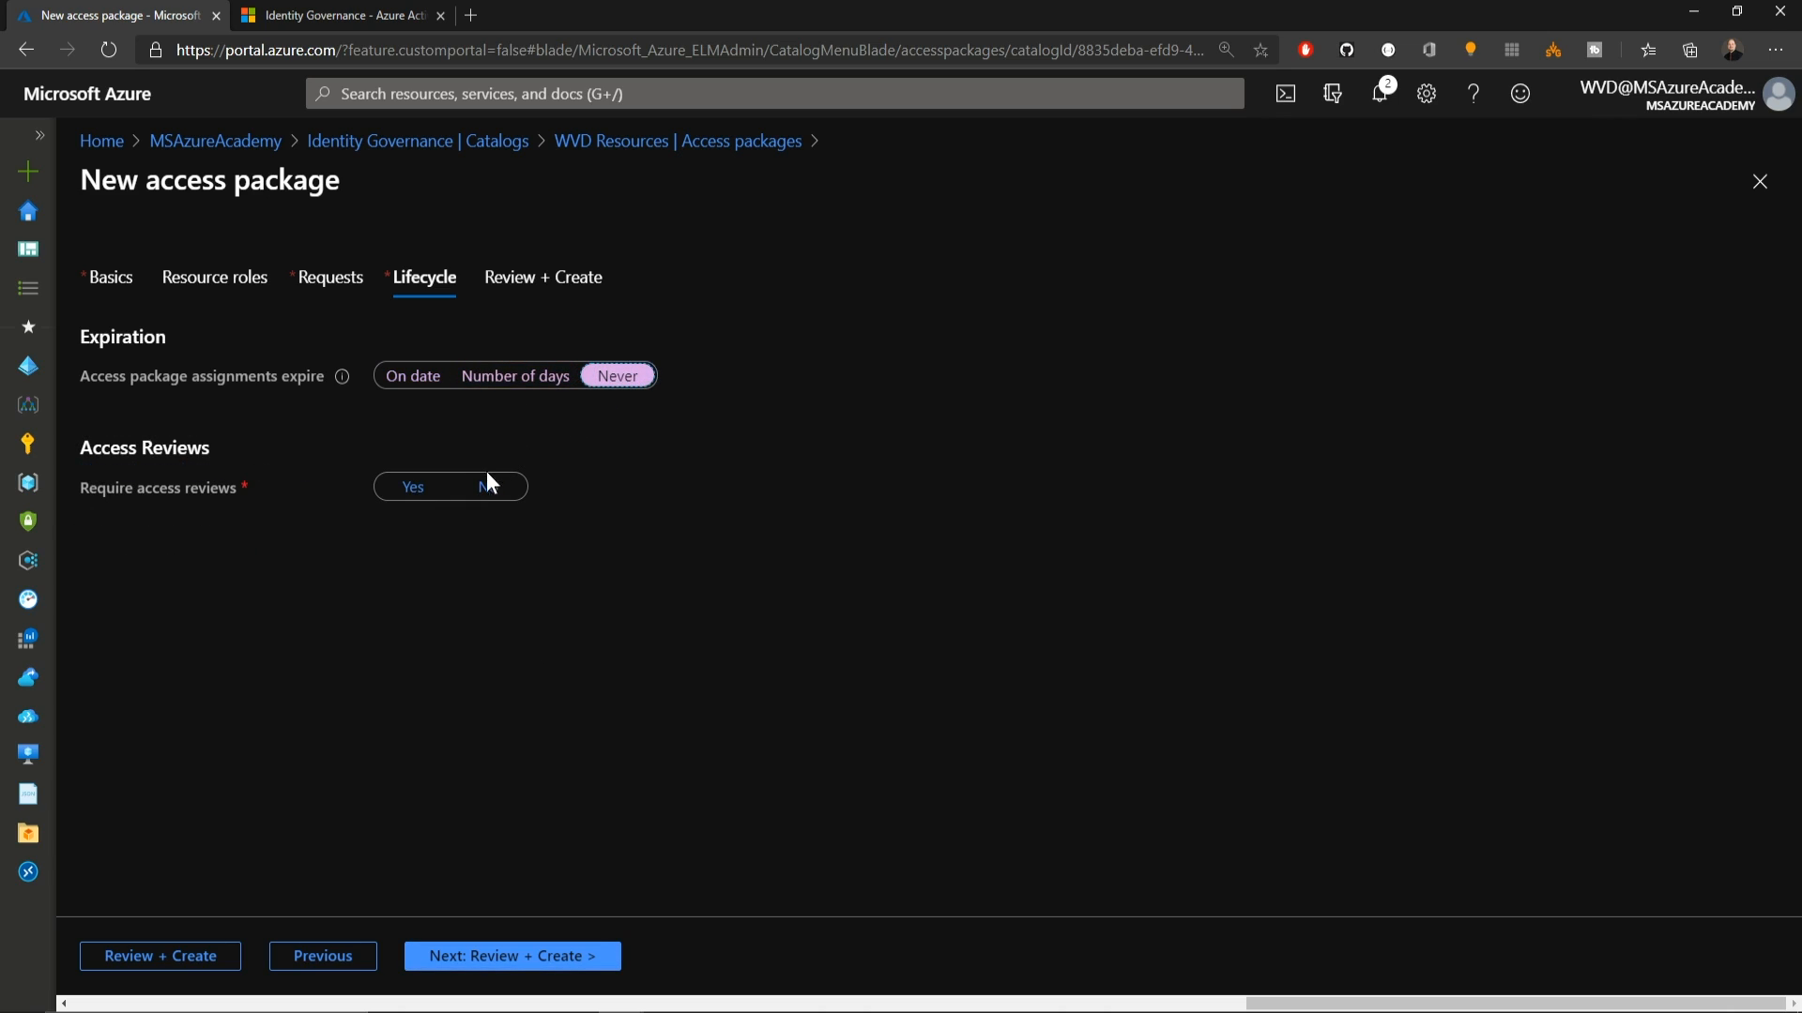
click(410, 490)
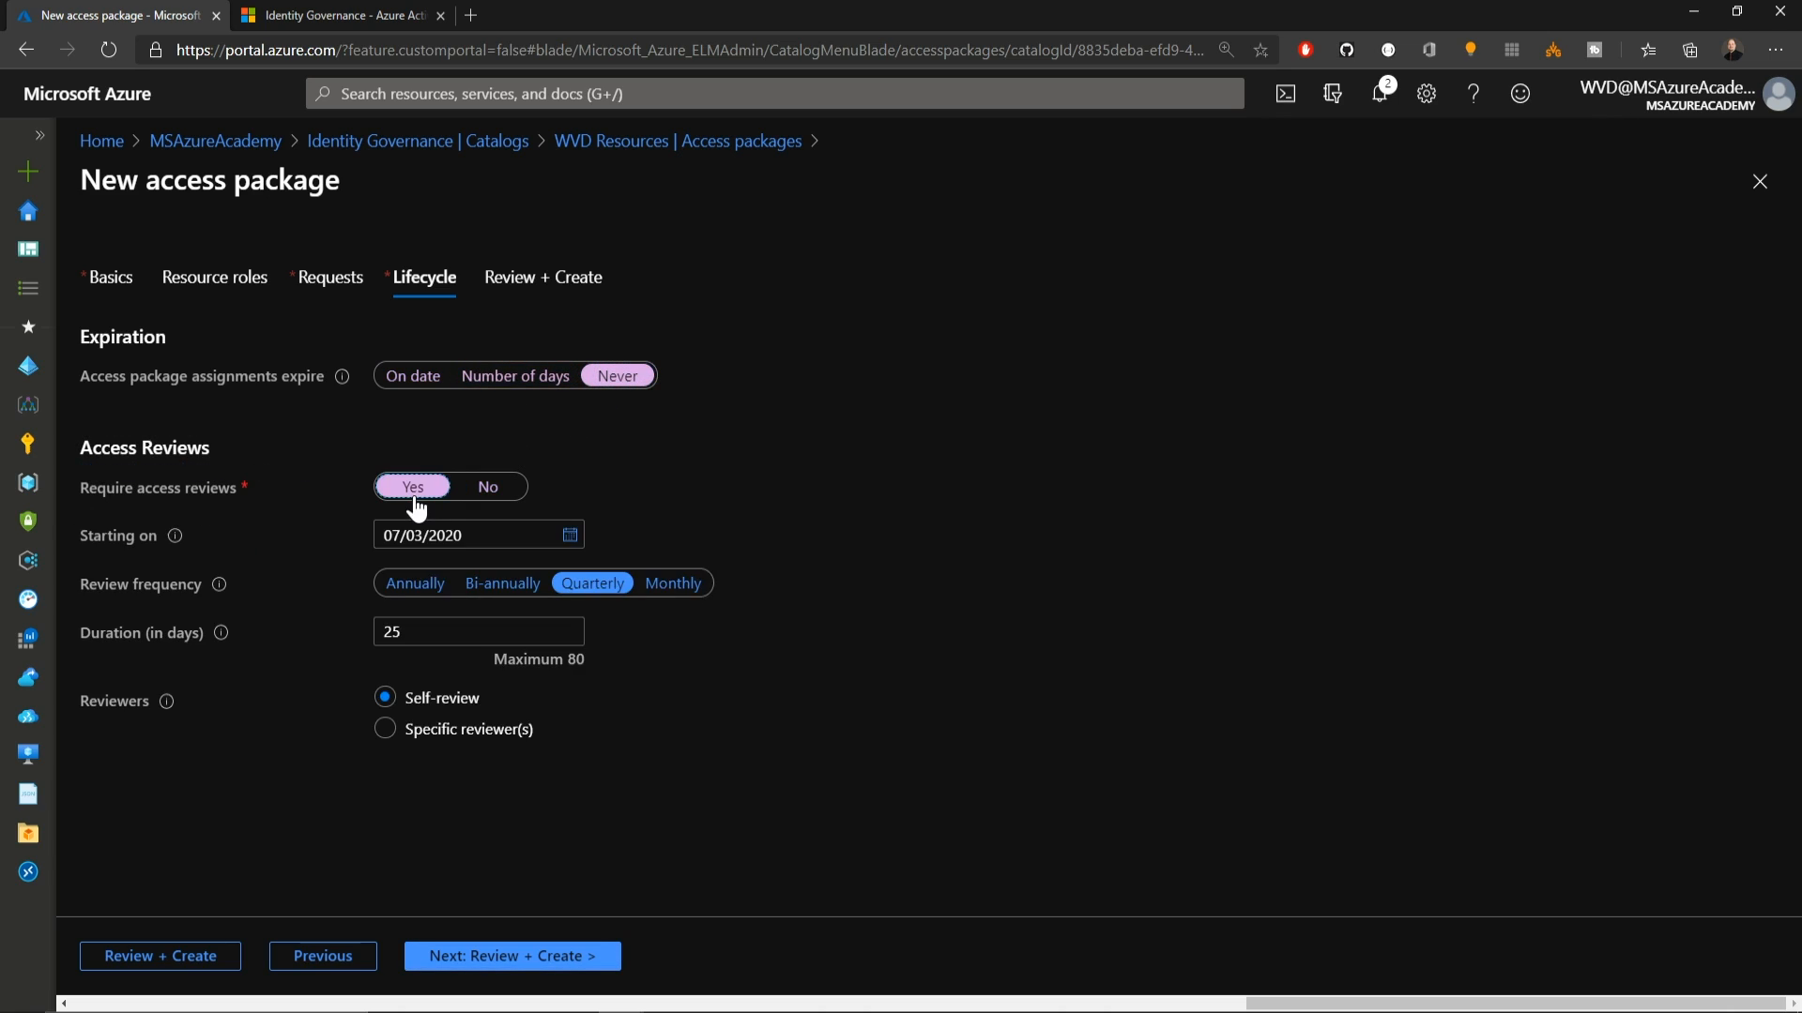
click(686, 594)
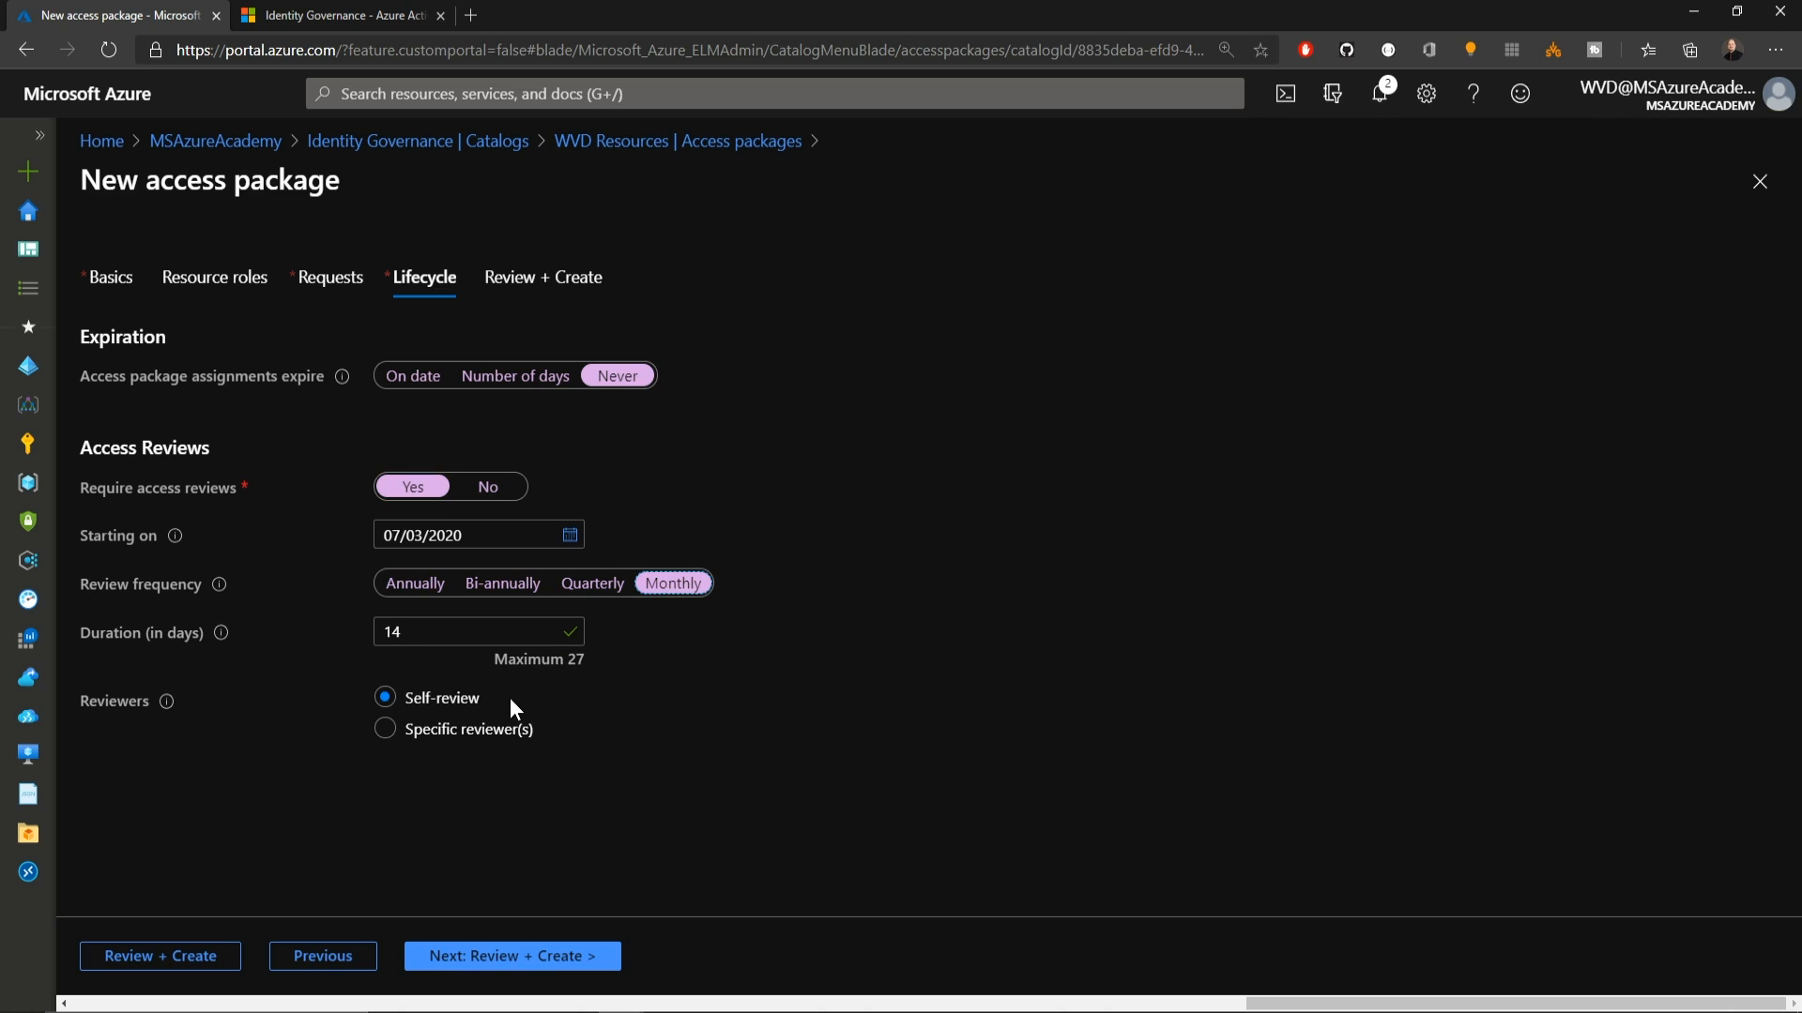
Step: Assign WVD Admin as the specific access reviewer and create the WVD-Personal-Desktops access package
click(431, 730)
scroll(467, 736, down, 1)
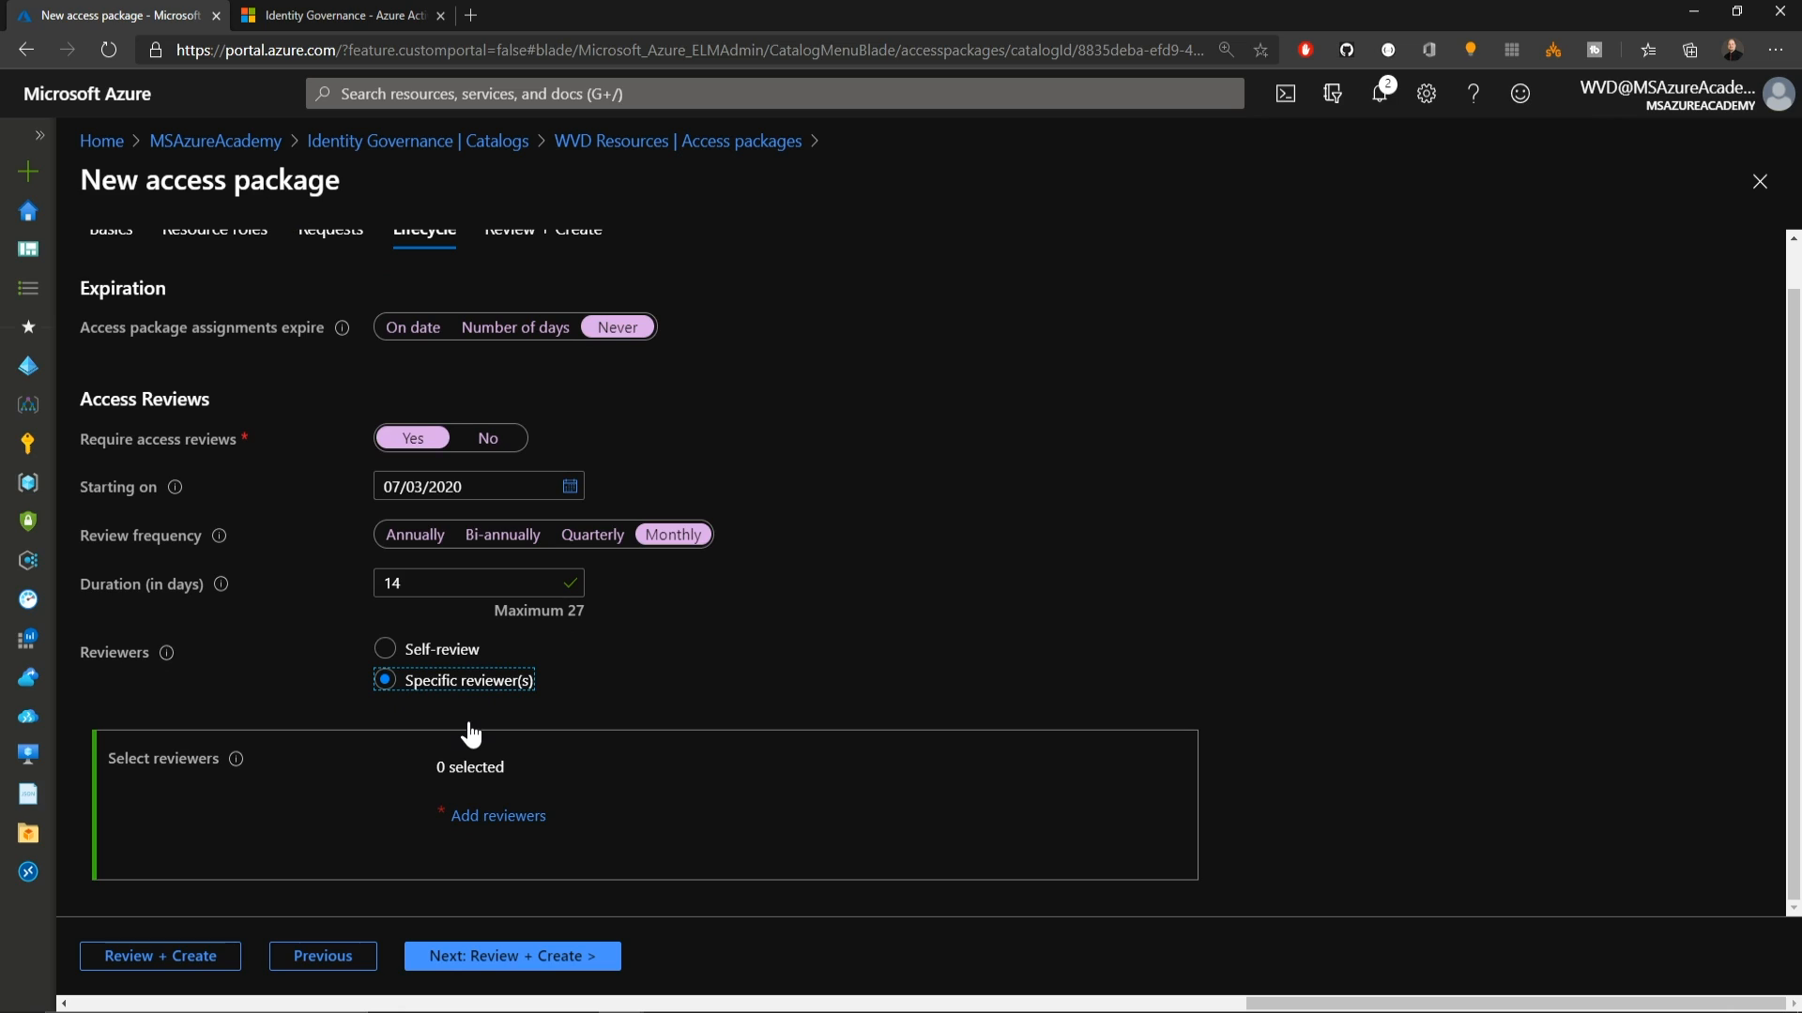
click(498, 816)
text(wvd)
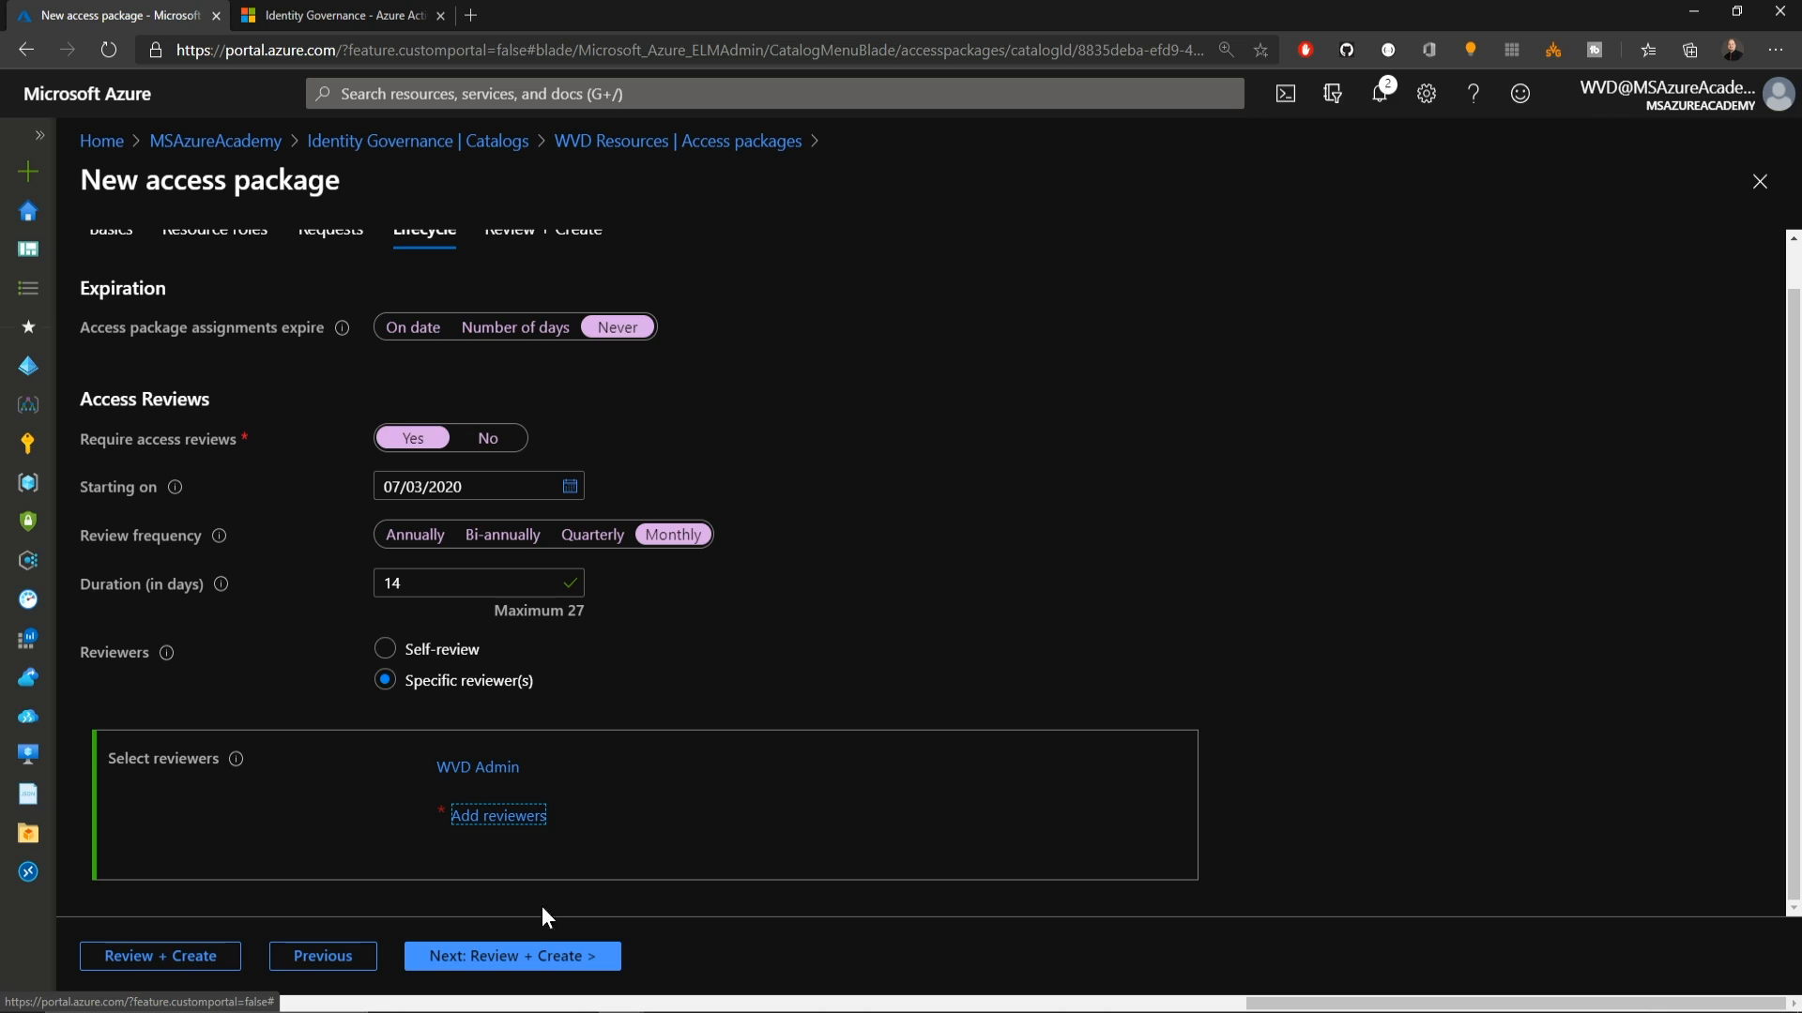
click(508, 957)
click(281, 956)
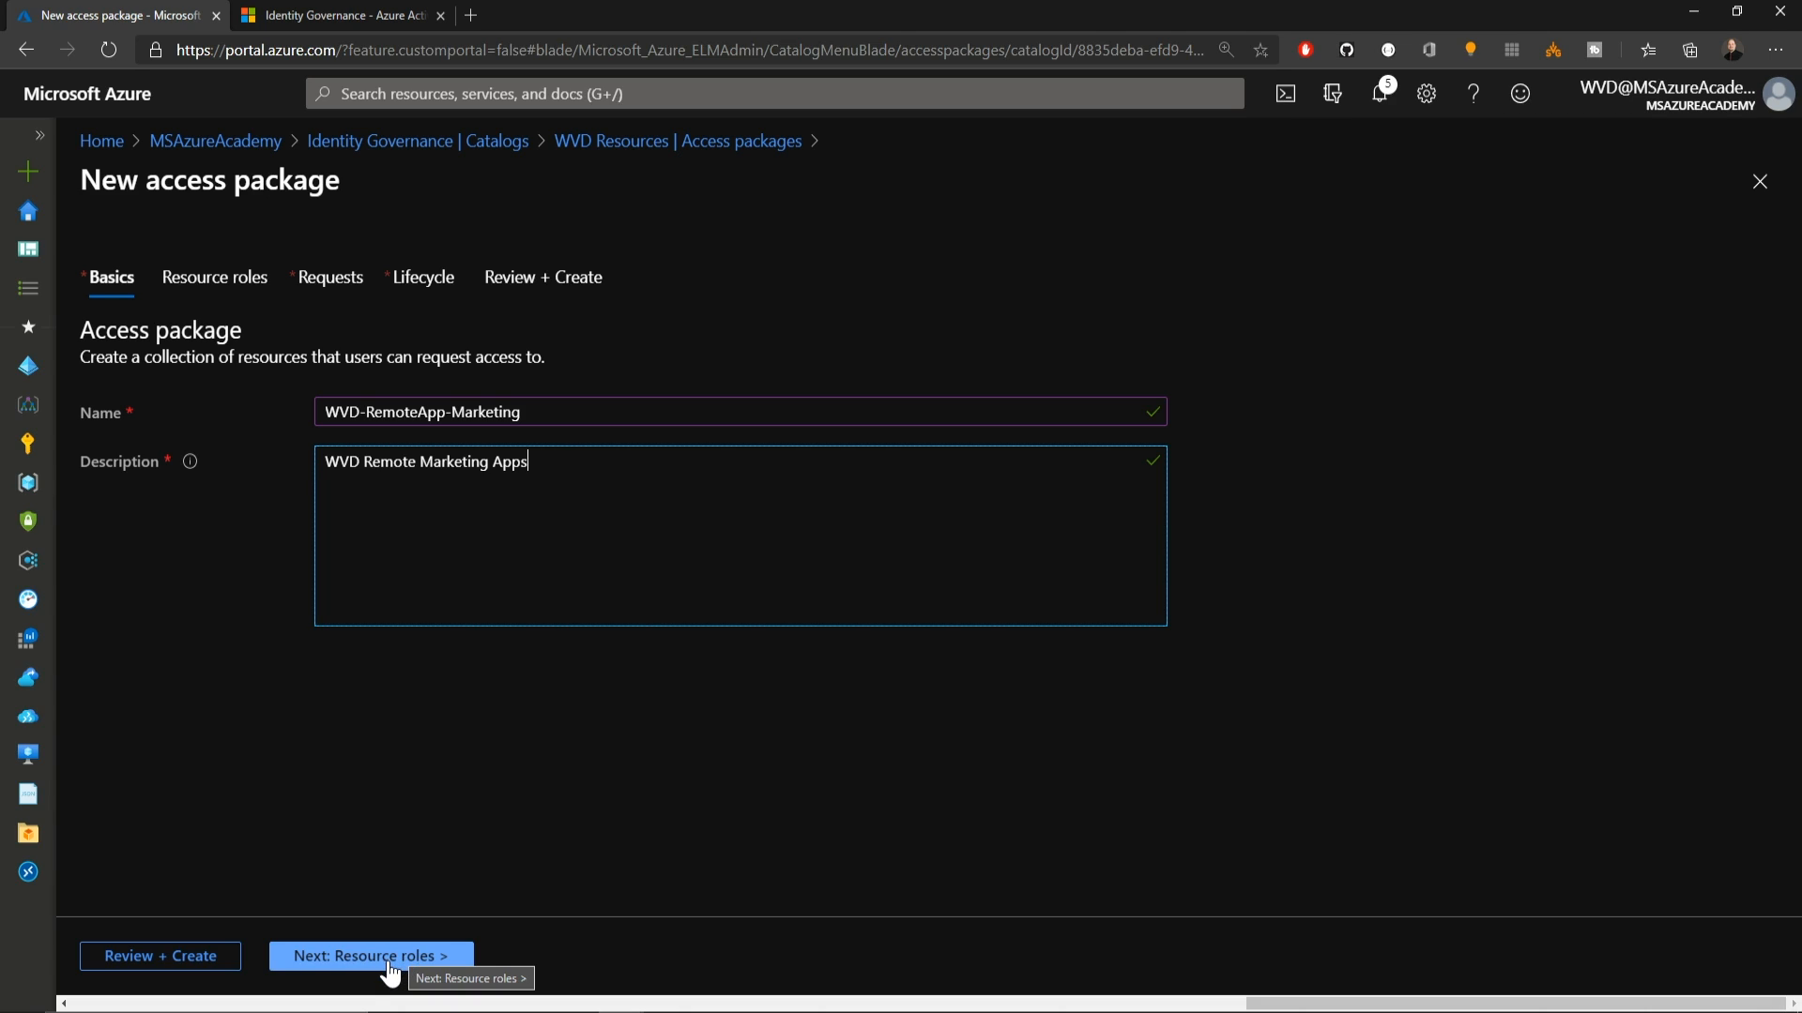
Step: Add the WVD-RemoteApps-Marketing group from the catalog to the WVD-RemoteApp-Marketing package with the Member role
click(391, 966)
click(178, 385)
click(1336, 232)
click(1524, 553)
click(1369, 971)
click(1336, 469)
click(1360, 556)
Step: Allow the WVDUsers group to request the WVD-RemoteApp-Marketing package, with new requests and assignments enabled
click(474, 956)
click(285, 563)
scroll(289, 666, down, 3)
click(503, 597)
text(wvdu)
click(1529, 328)
click(1453, 972)
click(413, 846)
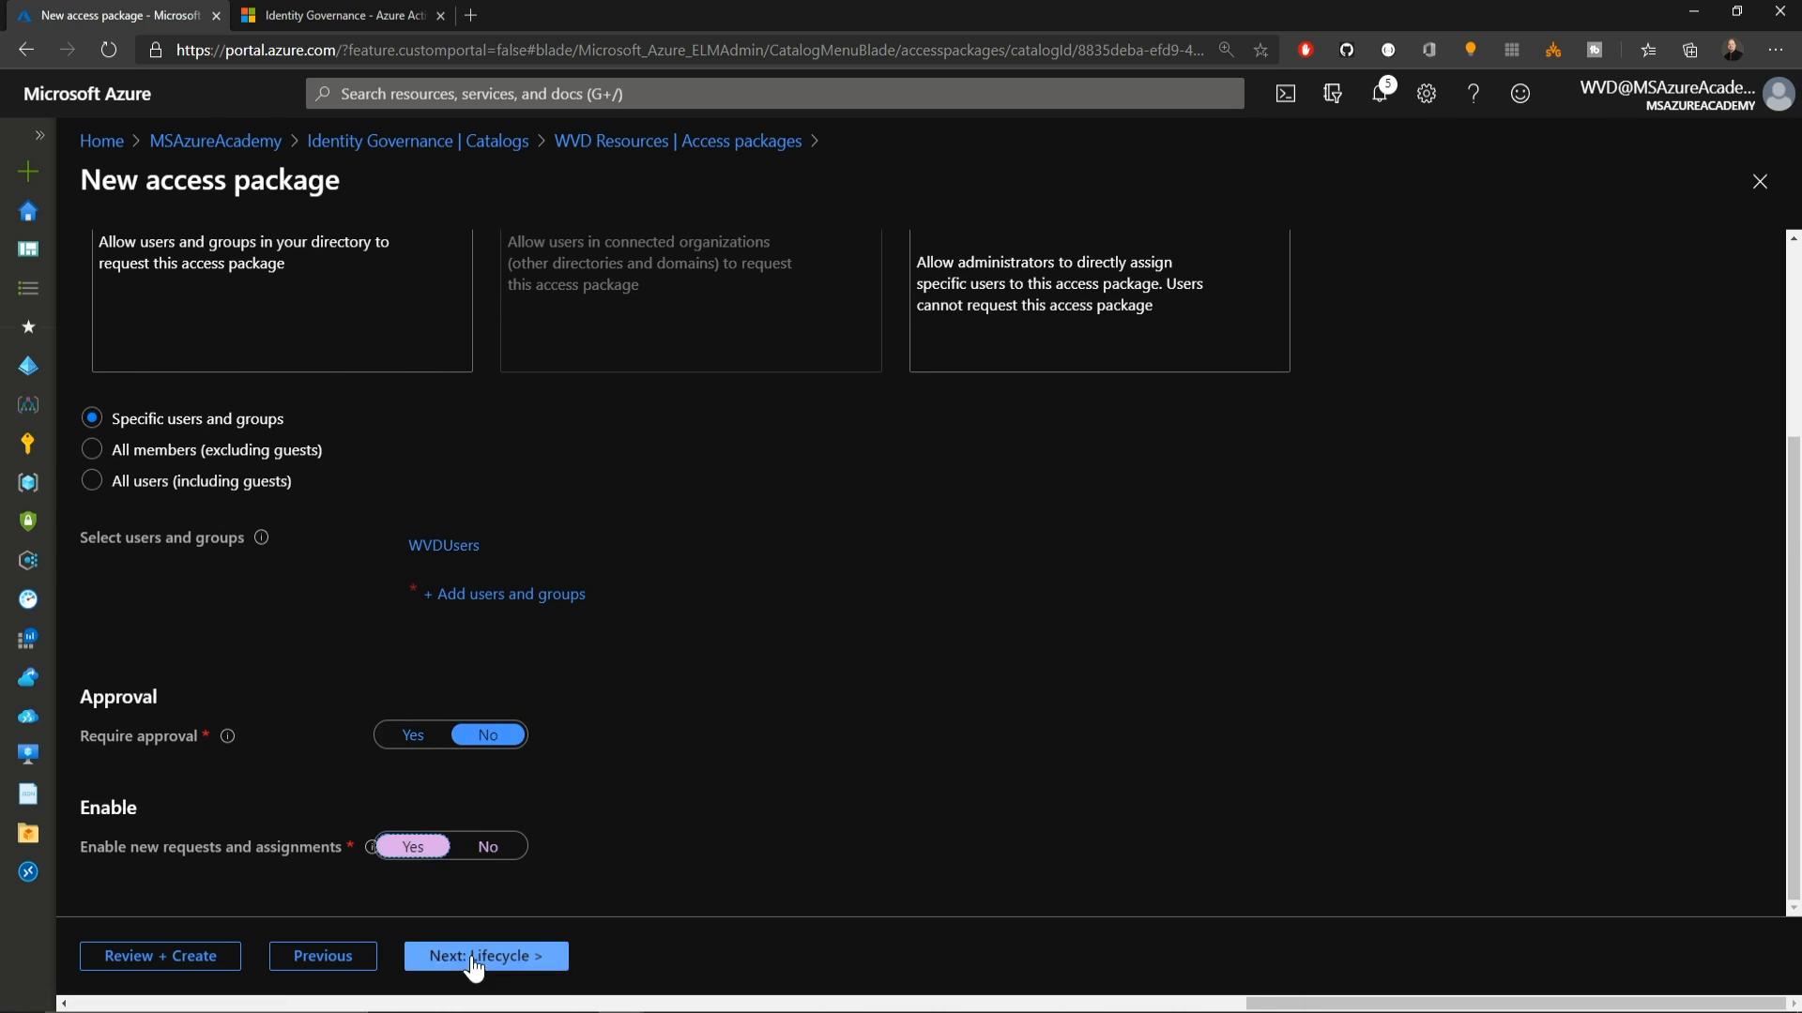
Step: Set the WVD-RemoteApp-Marketing package's assignments to expire on 09/30/2020
click(450, 966)
click(616, 377)
click(412, 377)
click(570, 424)
click(553, 439)
click(455, 647)
Step: Require monthly access reviews, create the WVD-RemoteApp-Marketing package and return to the catalog's access packages
click(413, 558)
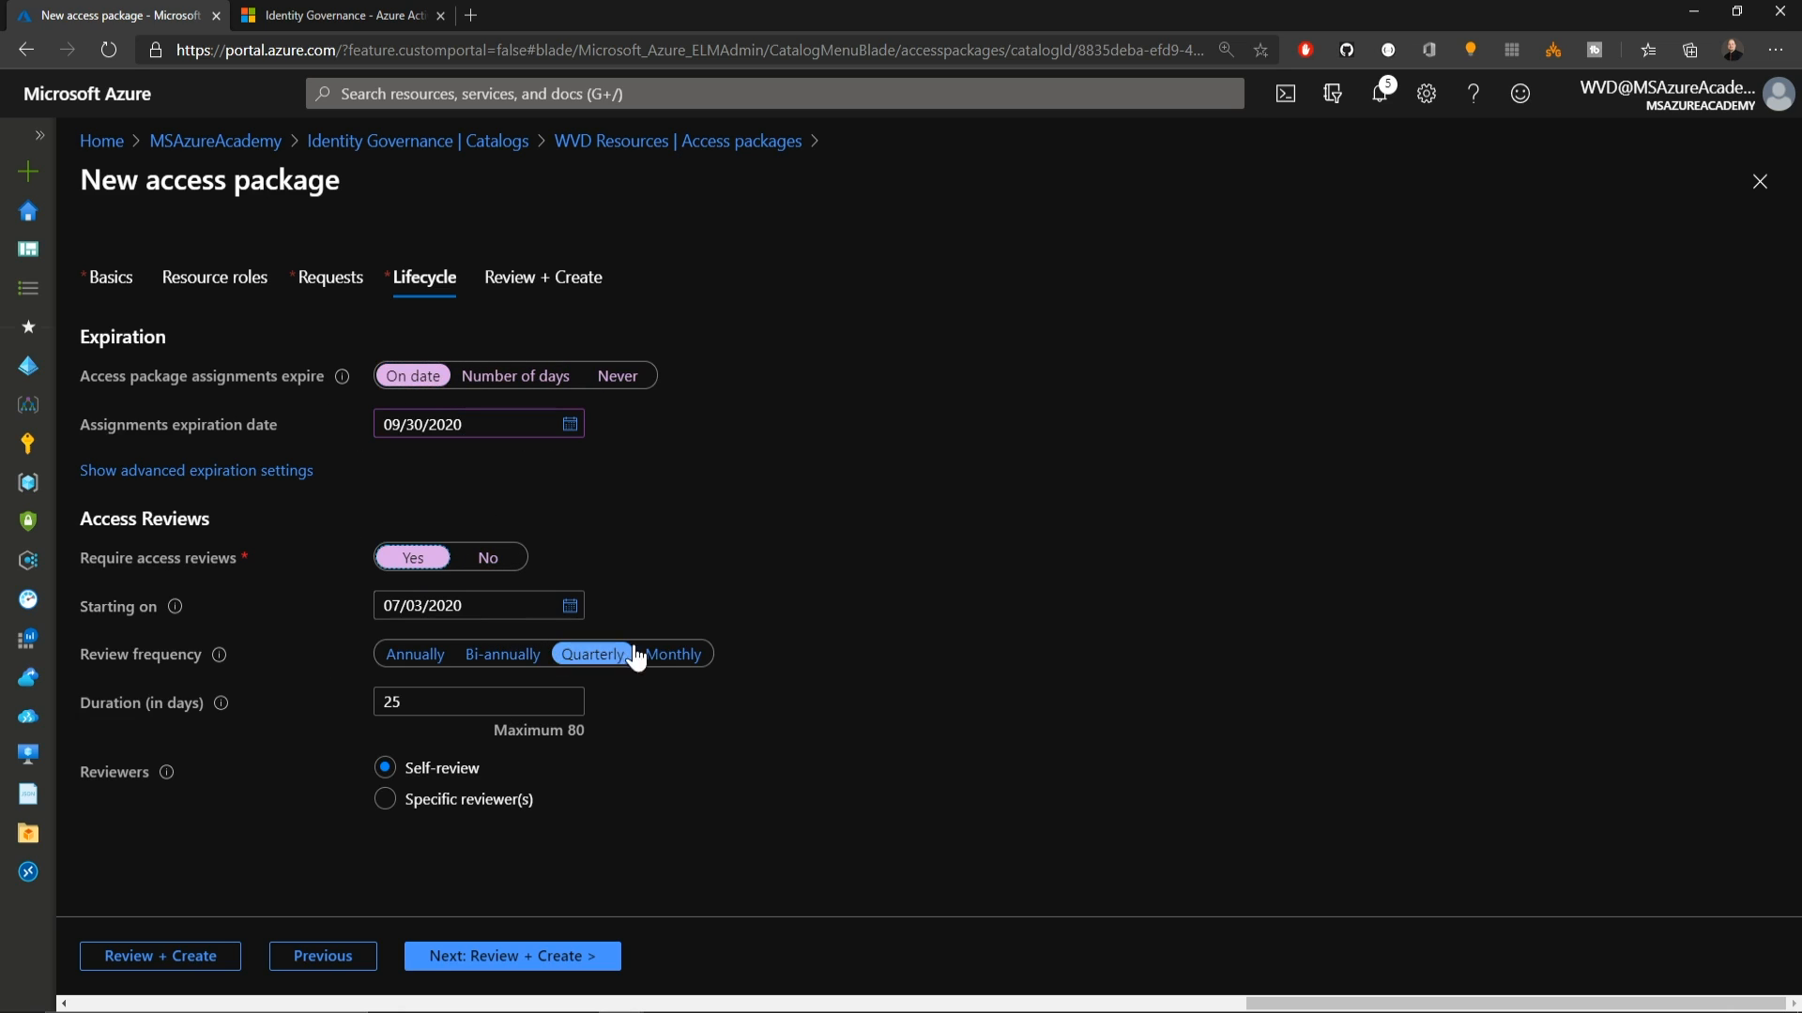
click(682, 654)
click(496, 958)
click(285, 956)
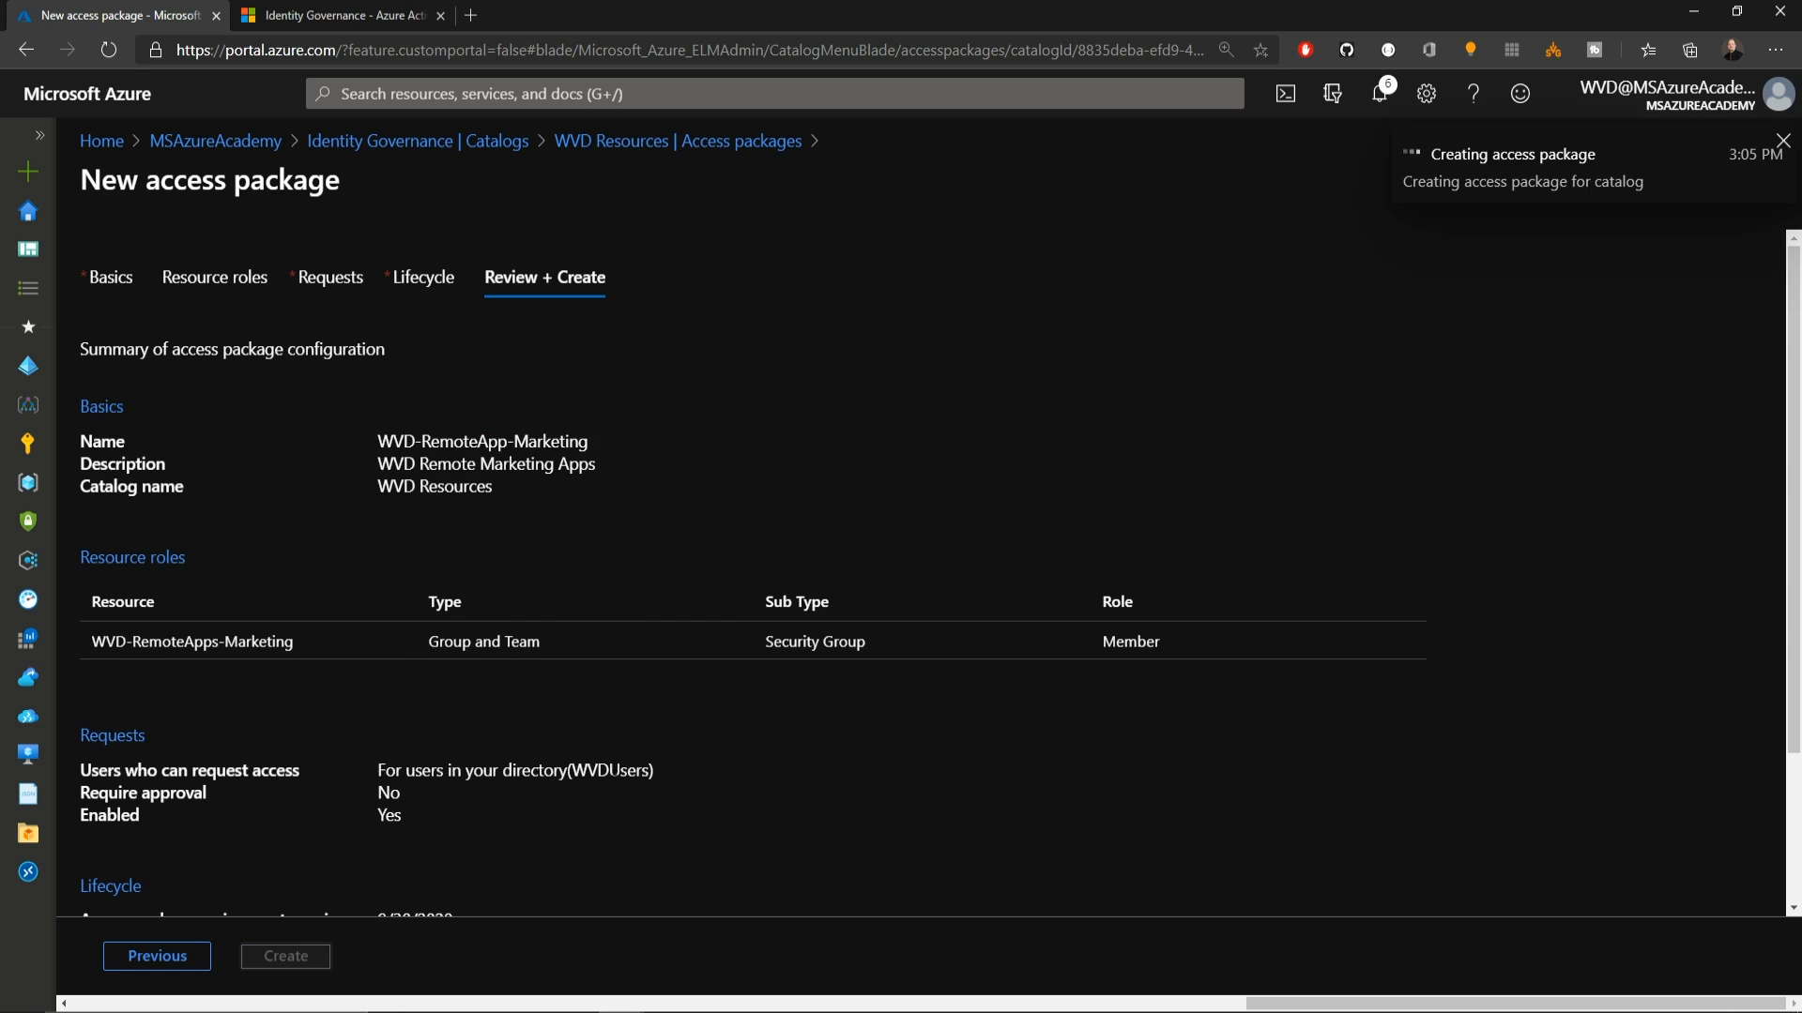
click(676, 141)
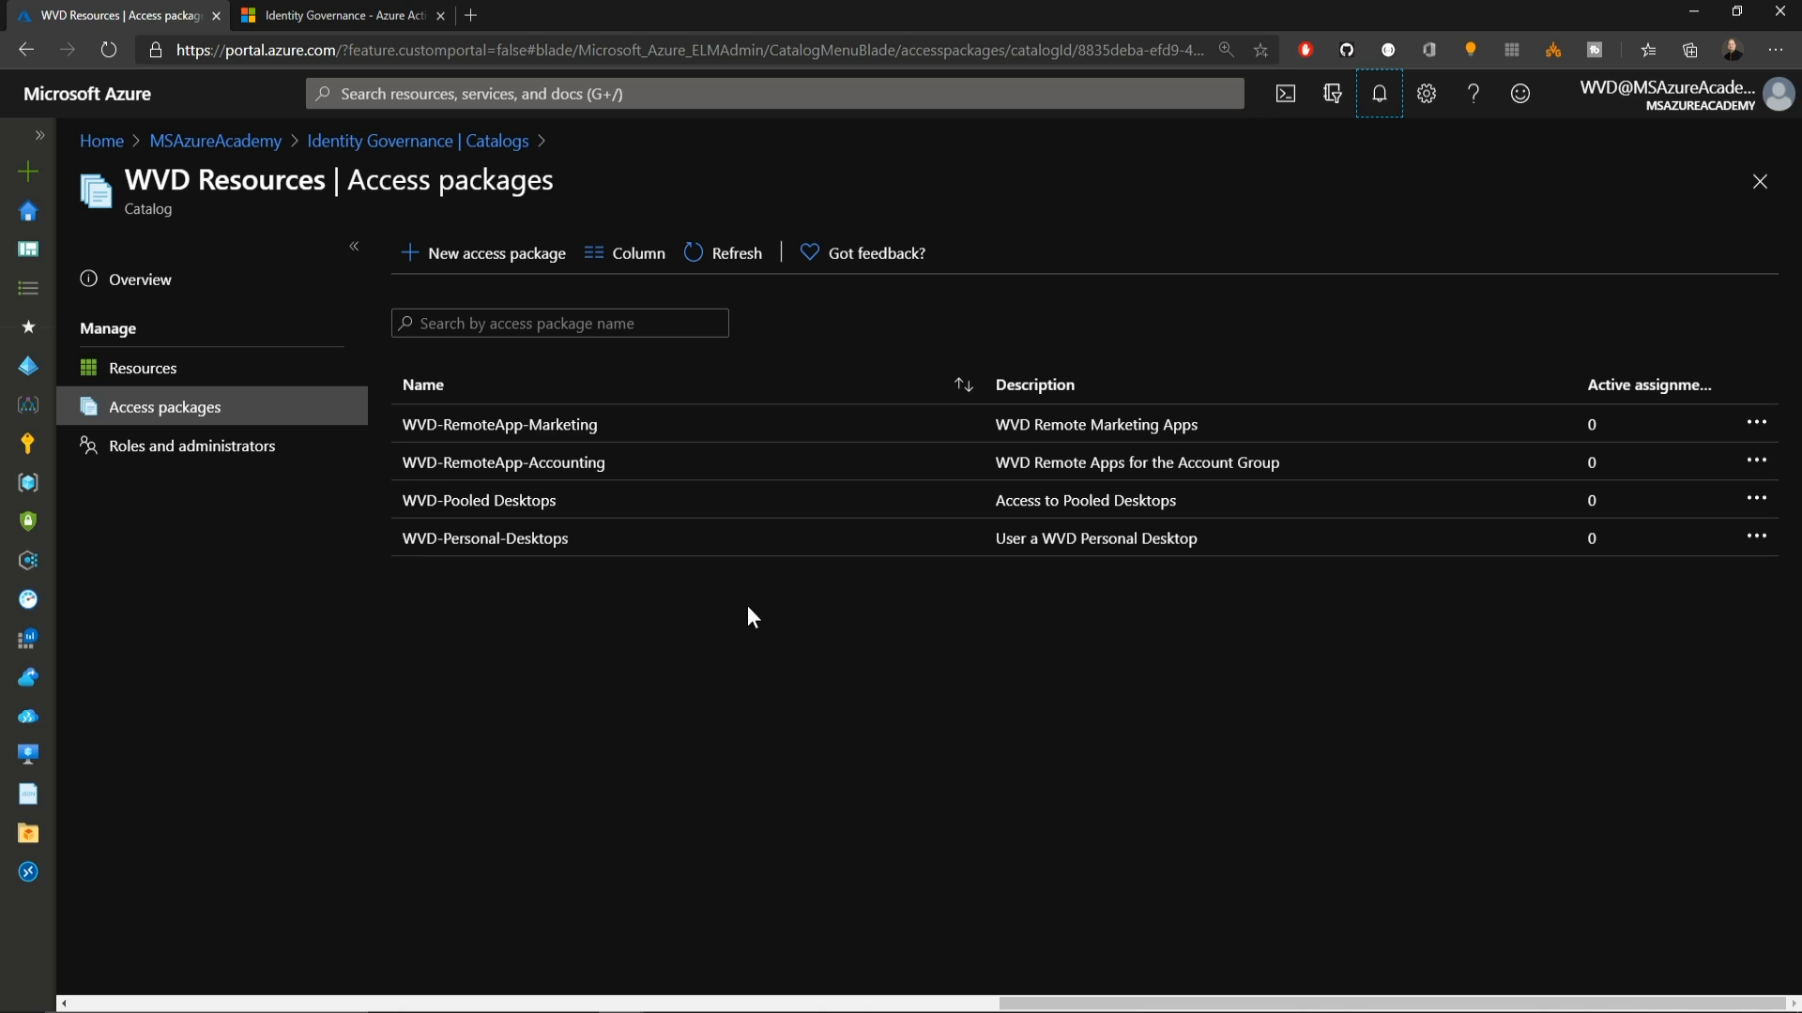
Step: In Windows Virtual Desktop, inspect the assignments of the RemoteApp-TEAMS application group
click(29, 872)
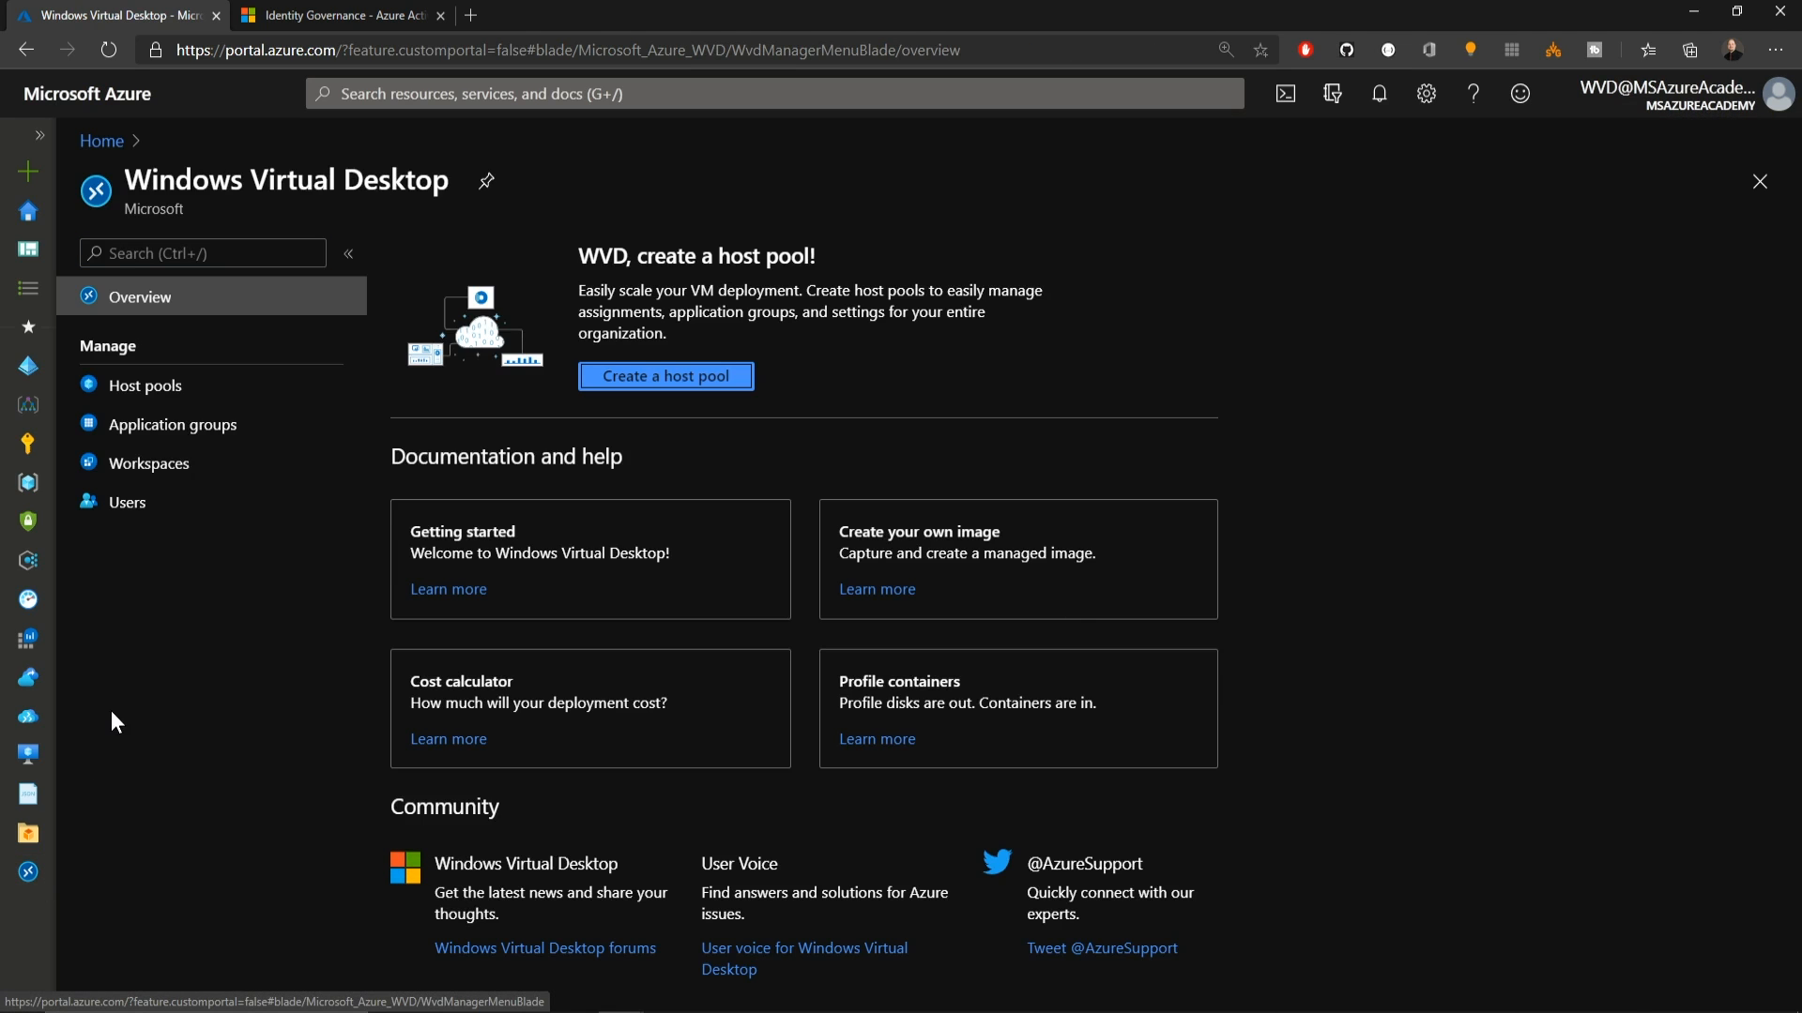
click(201, 429)
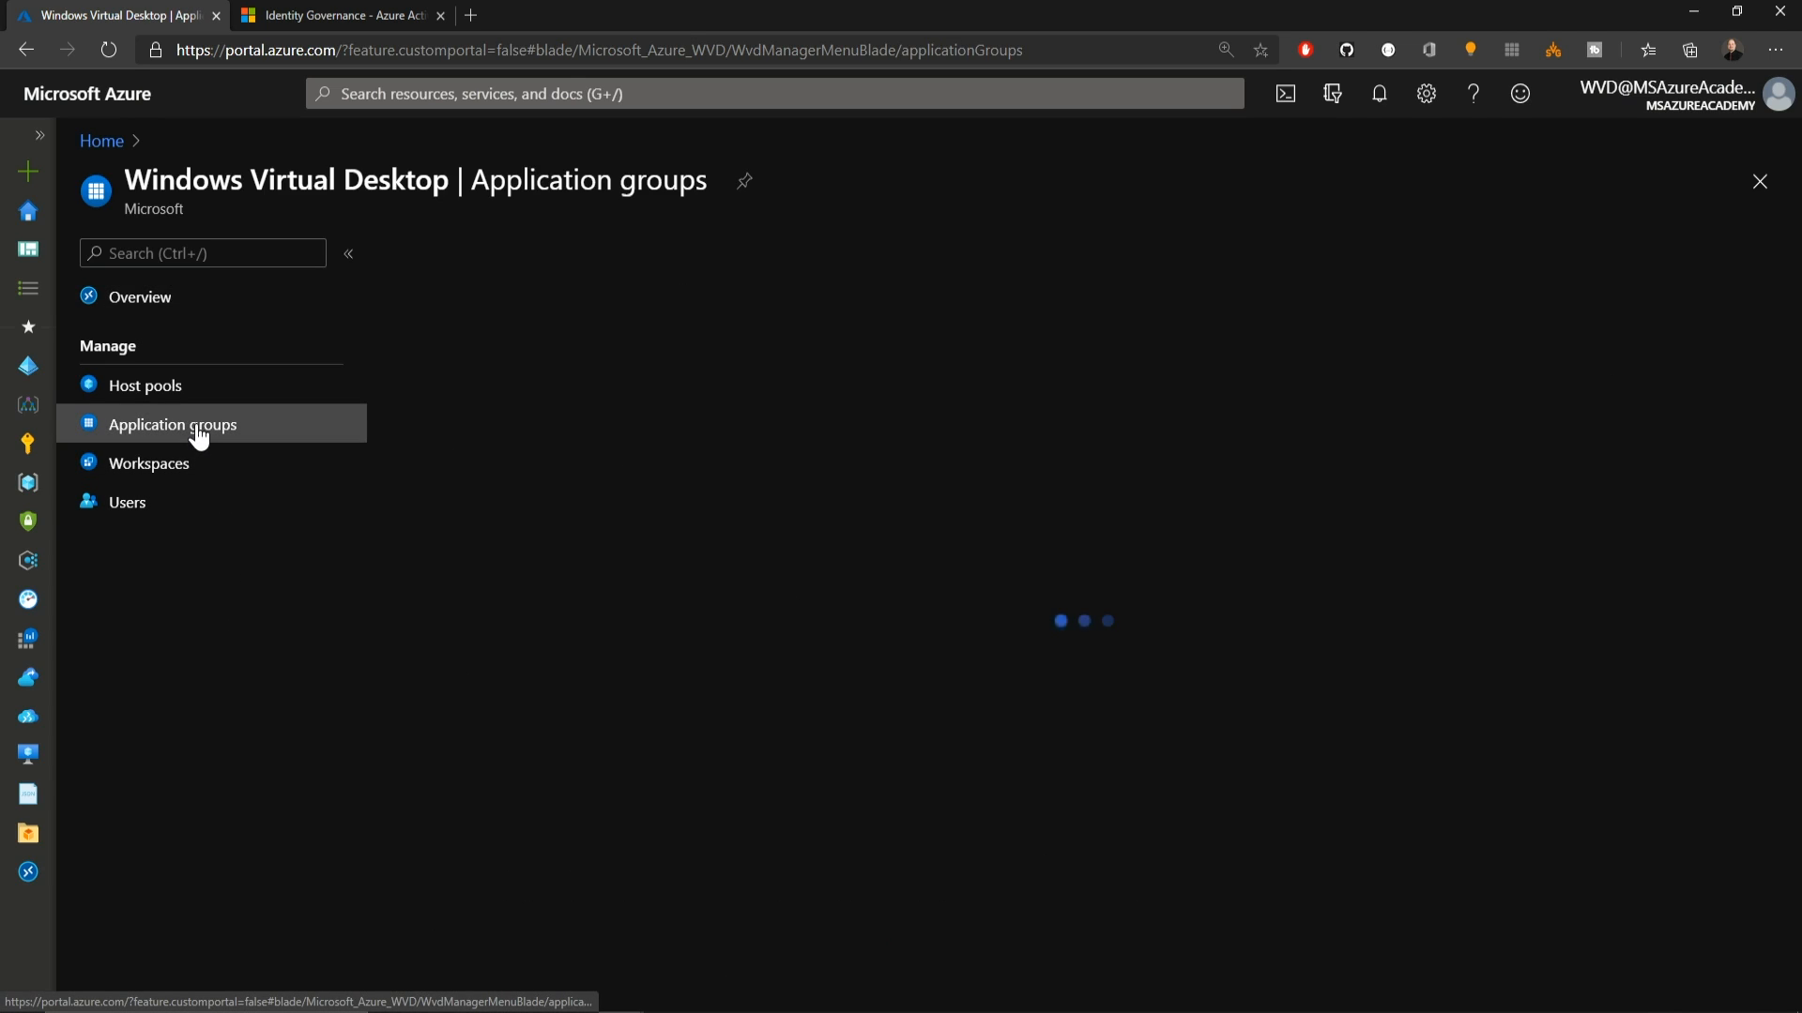
click(519, 681)
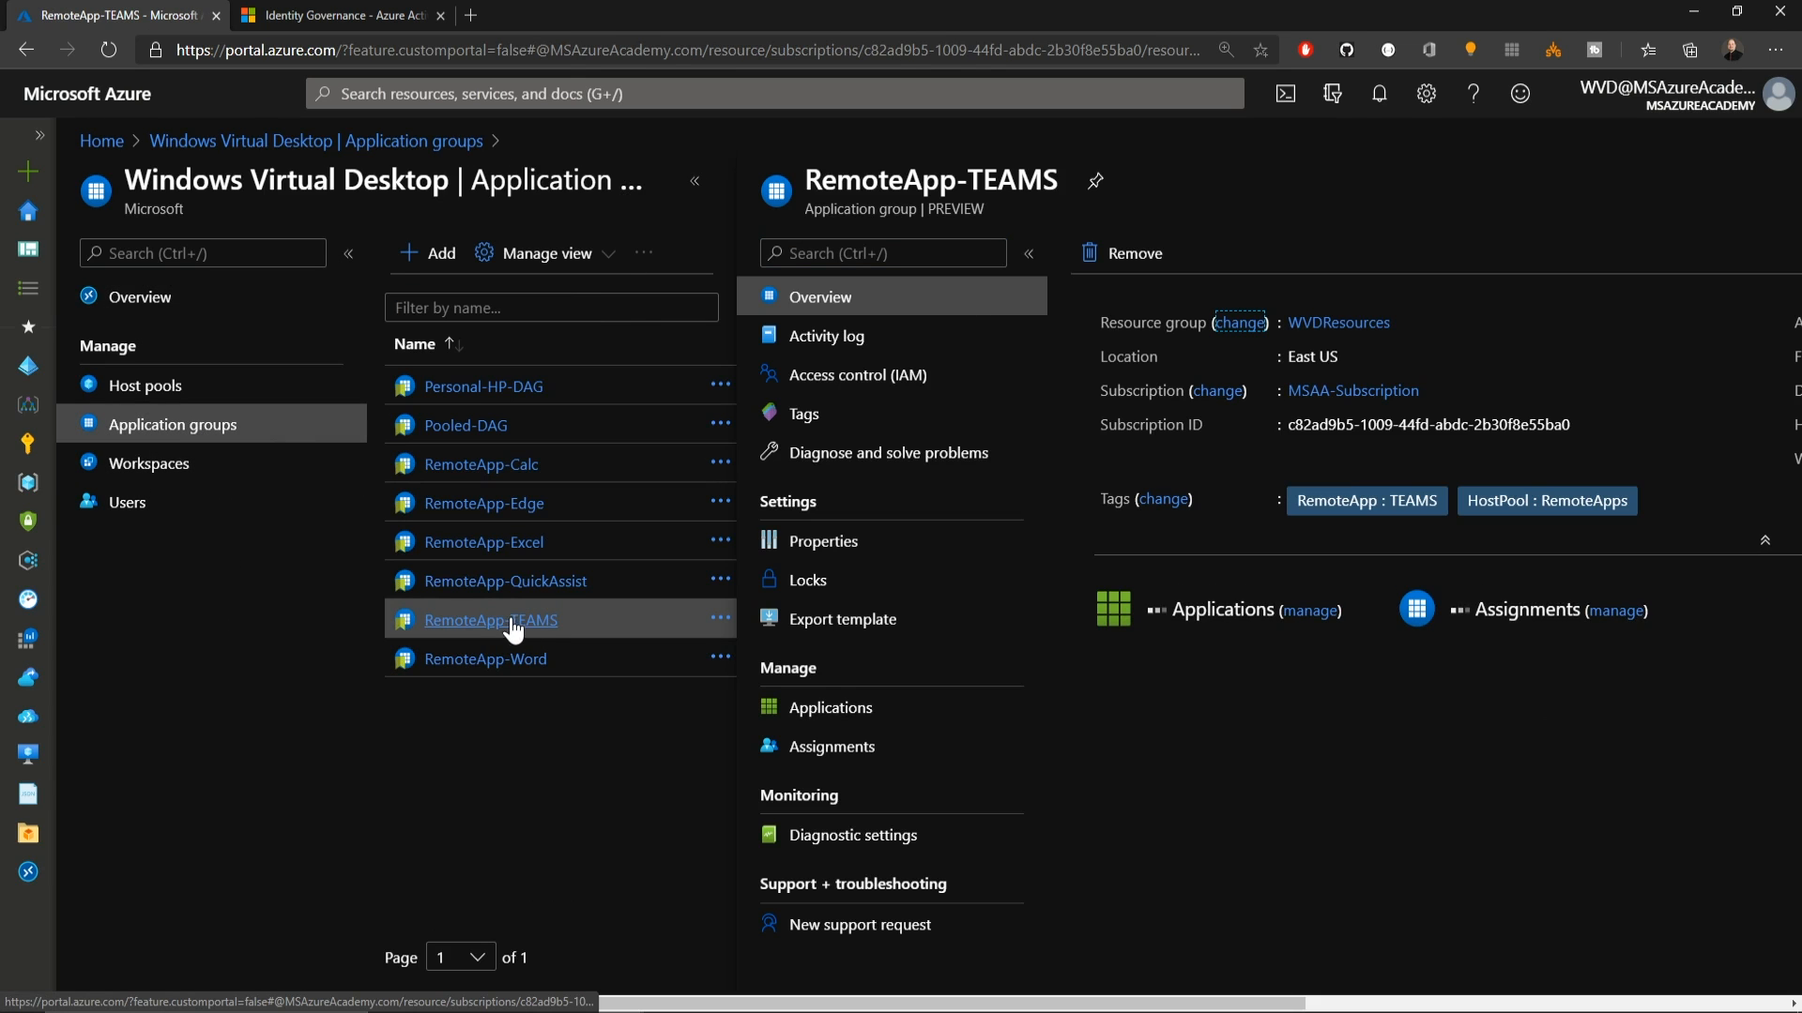
click(842, 748)
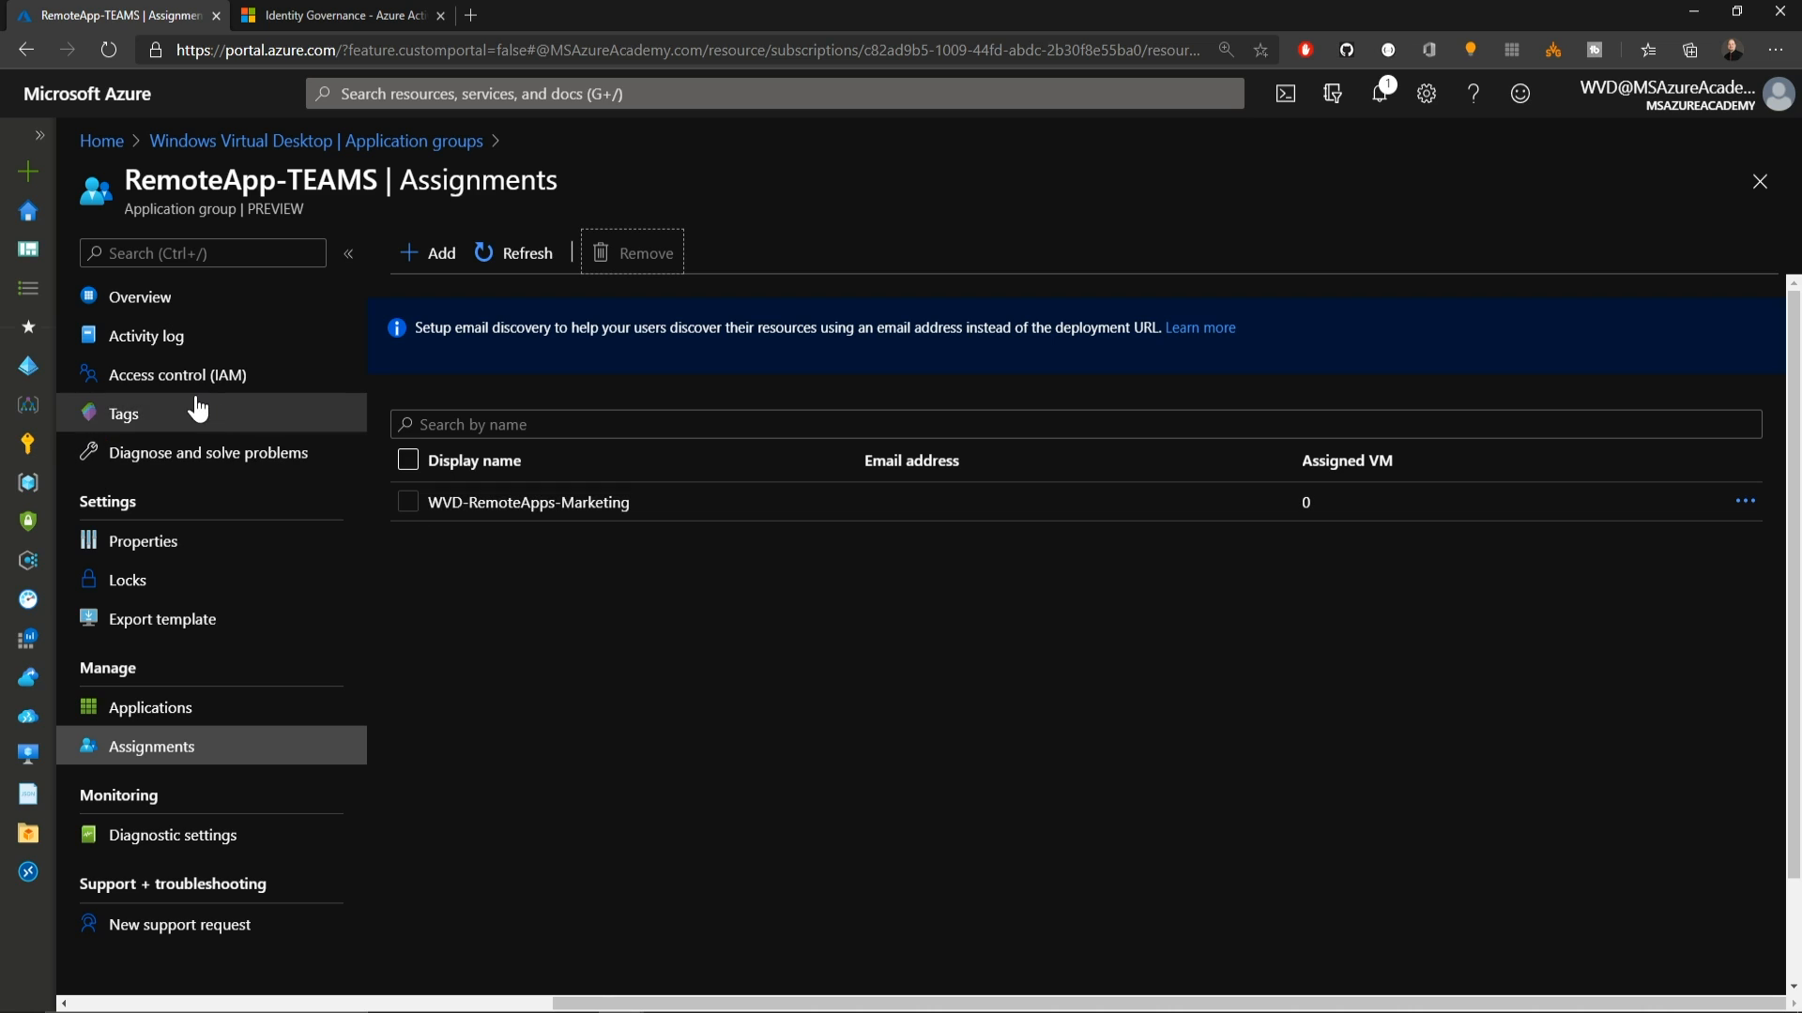
Step: Search the Azure AD groups for "wvd", inspect the WVD-RemoteApps-Marketing group's members, and return to the directory overview
click(30, 368)
click(134, 503)
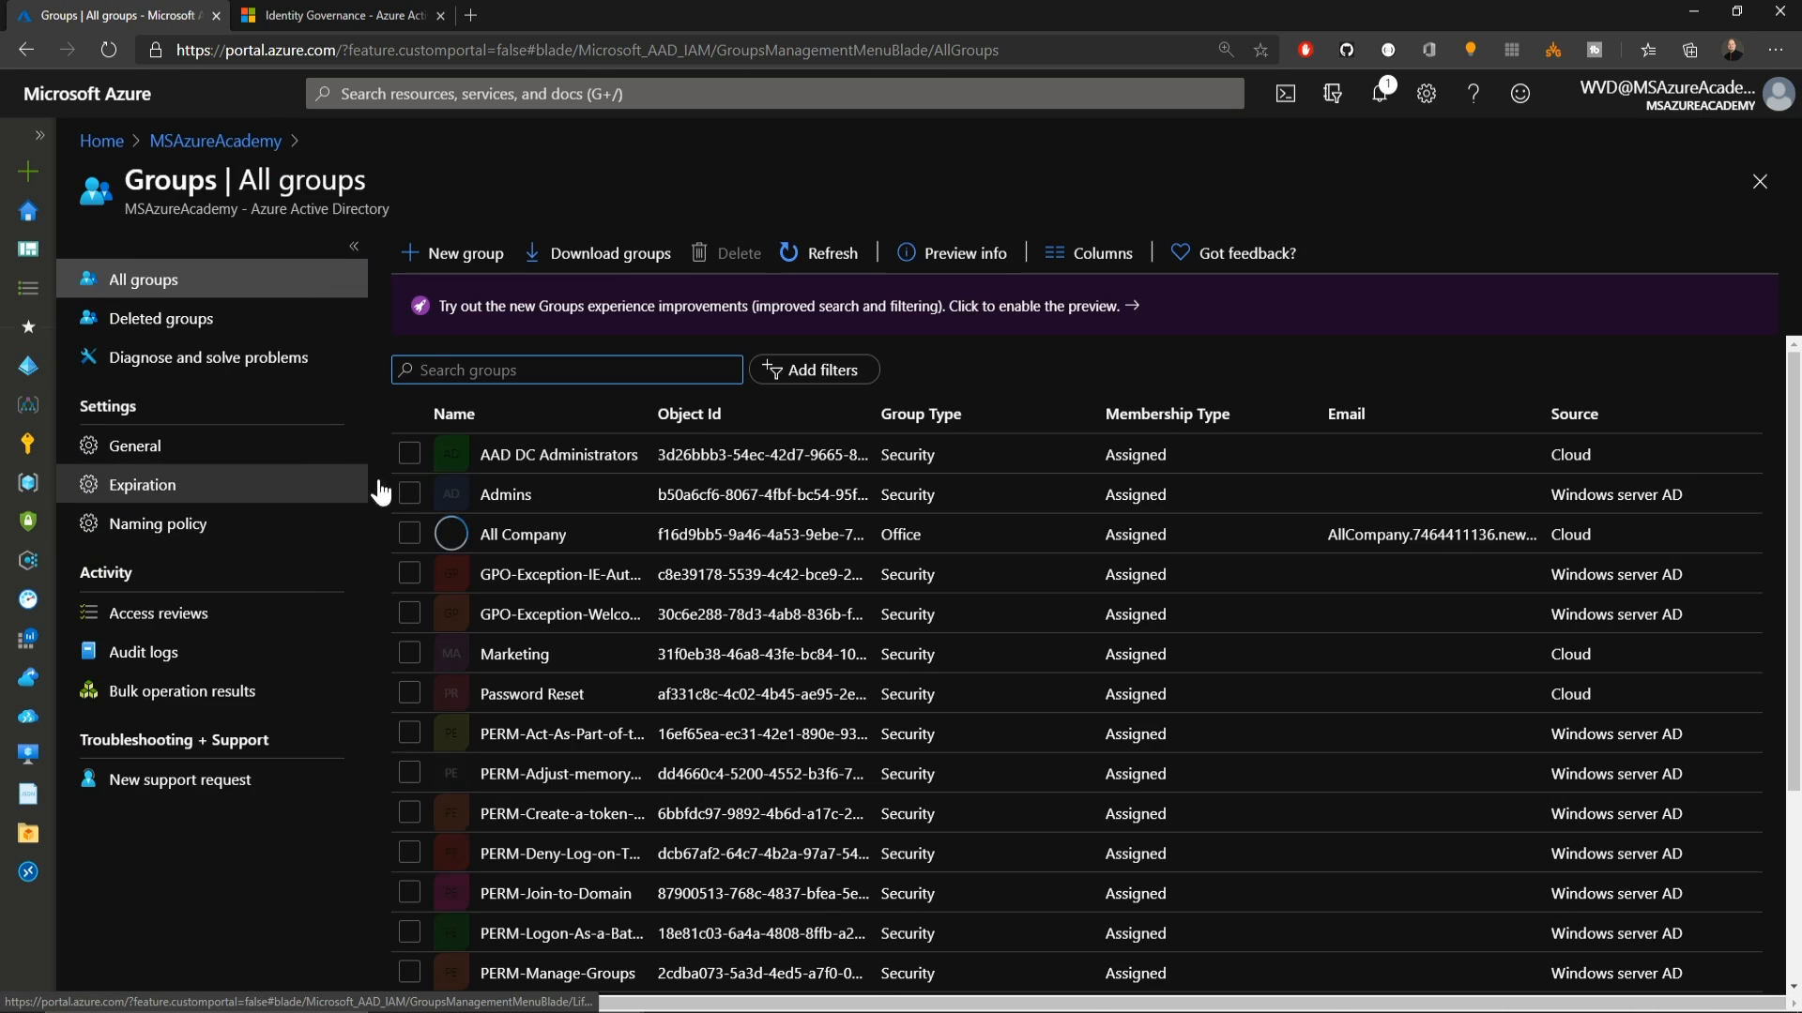
text(wvd)
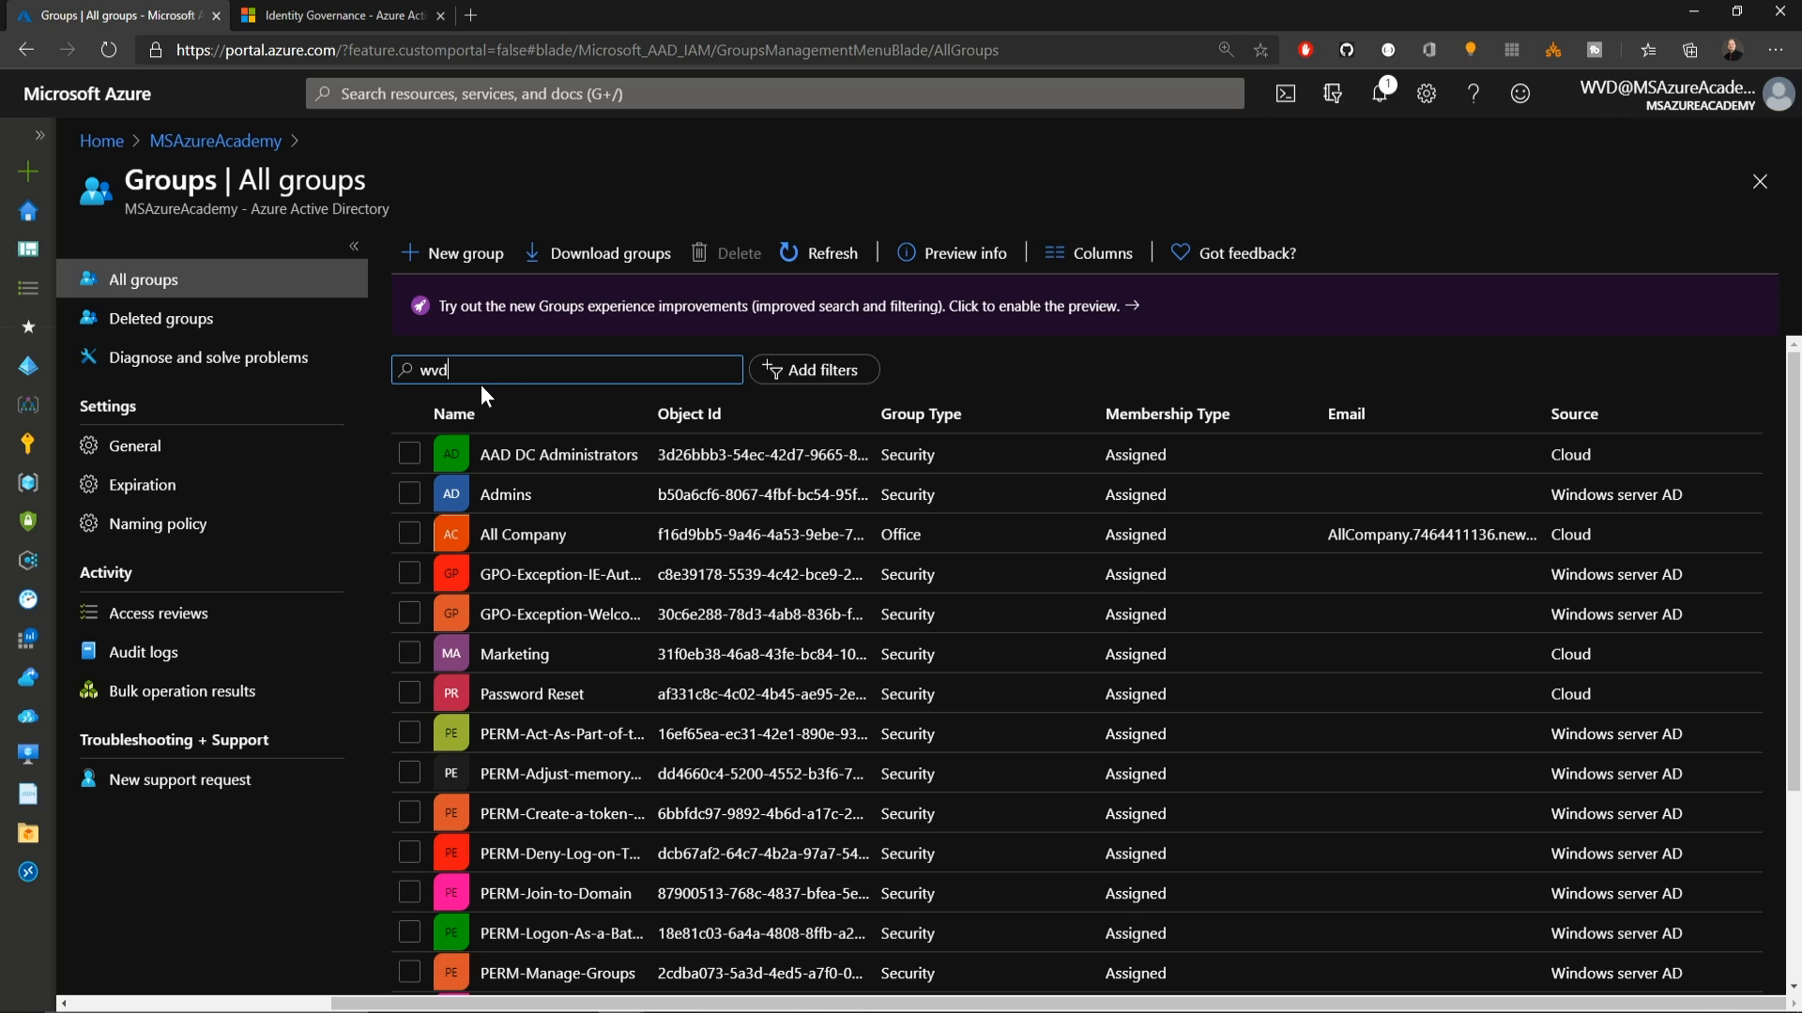
click(563, 615)
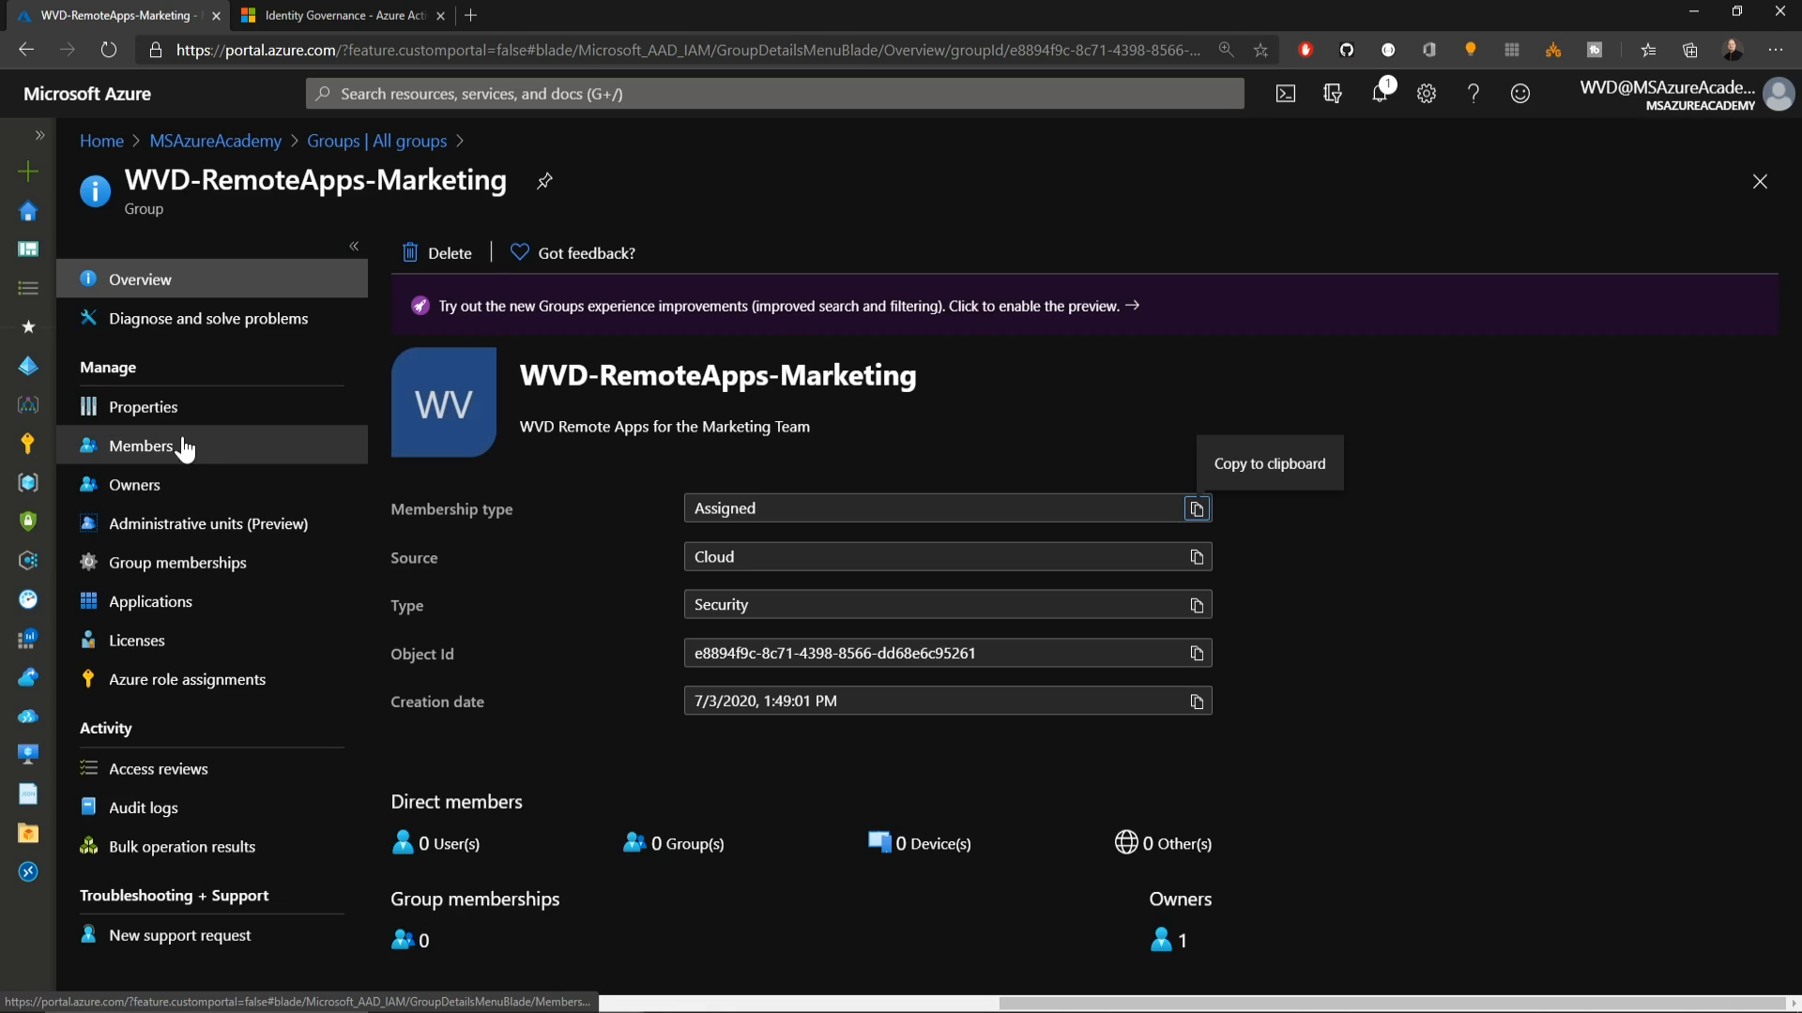
click(146, 449)
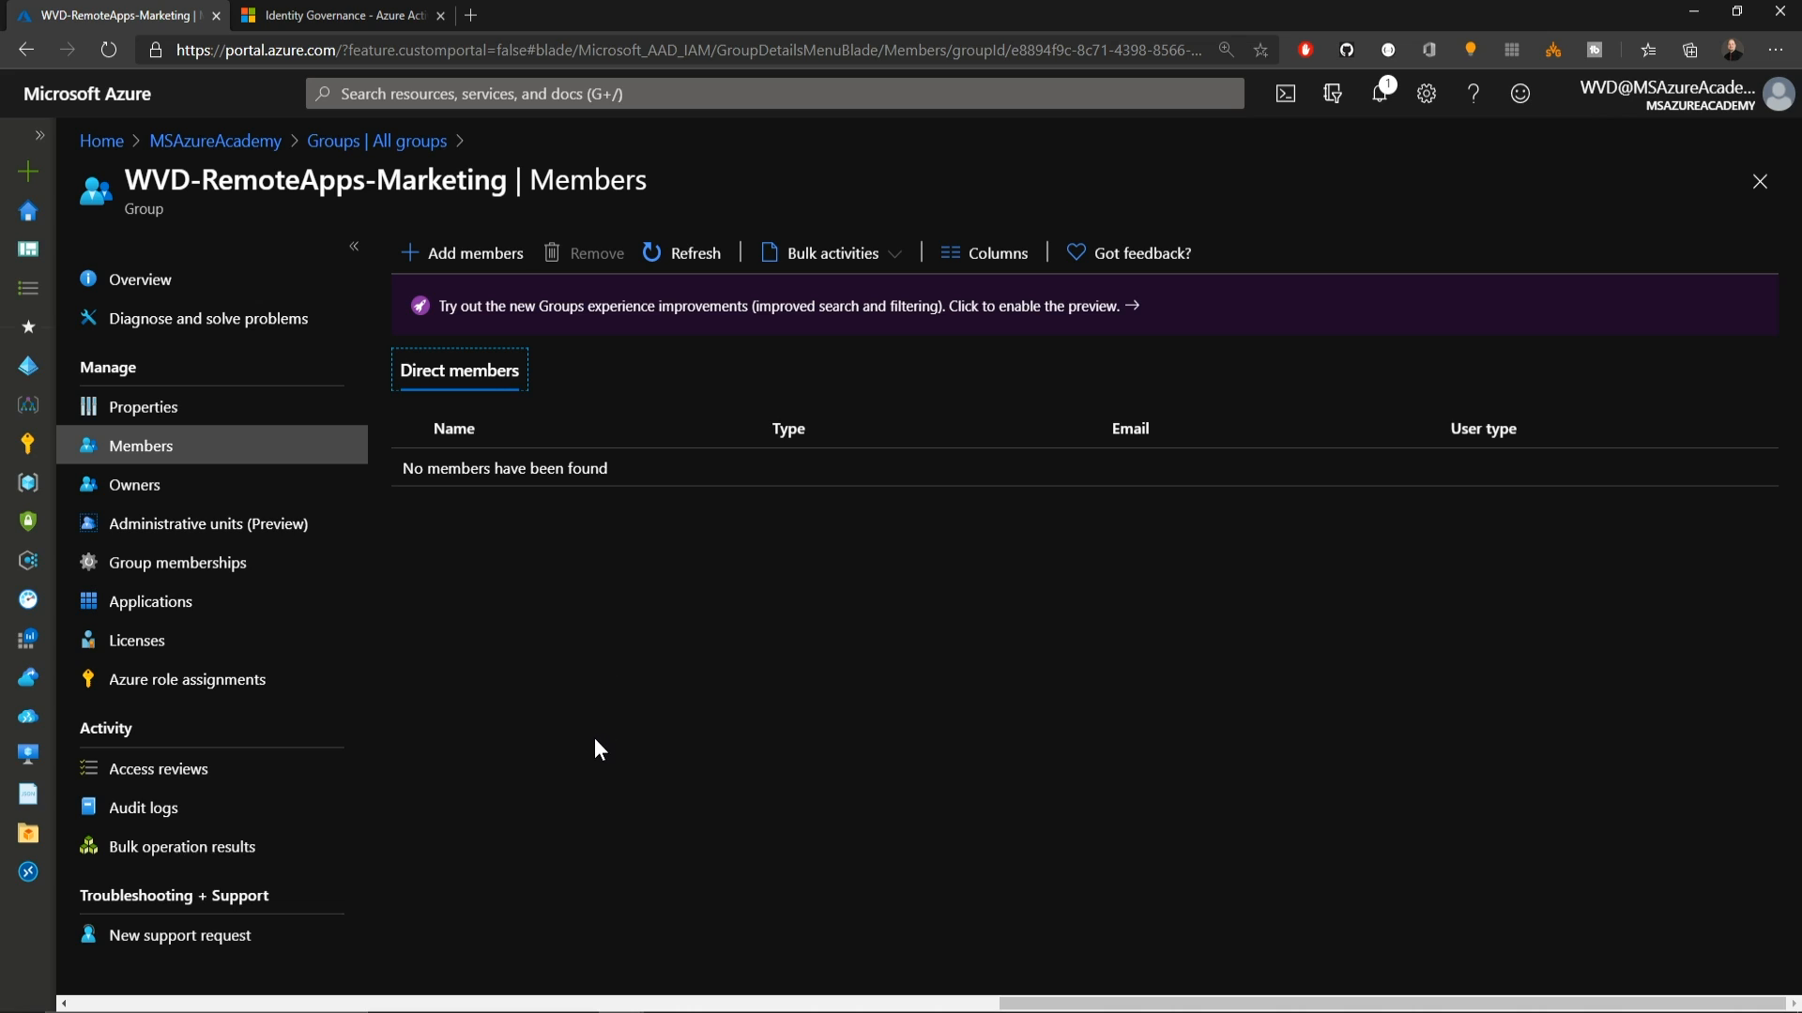
click(236, 144)
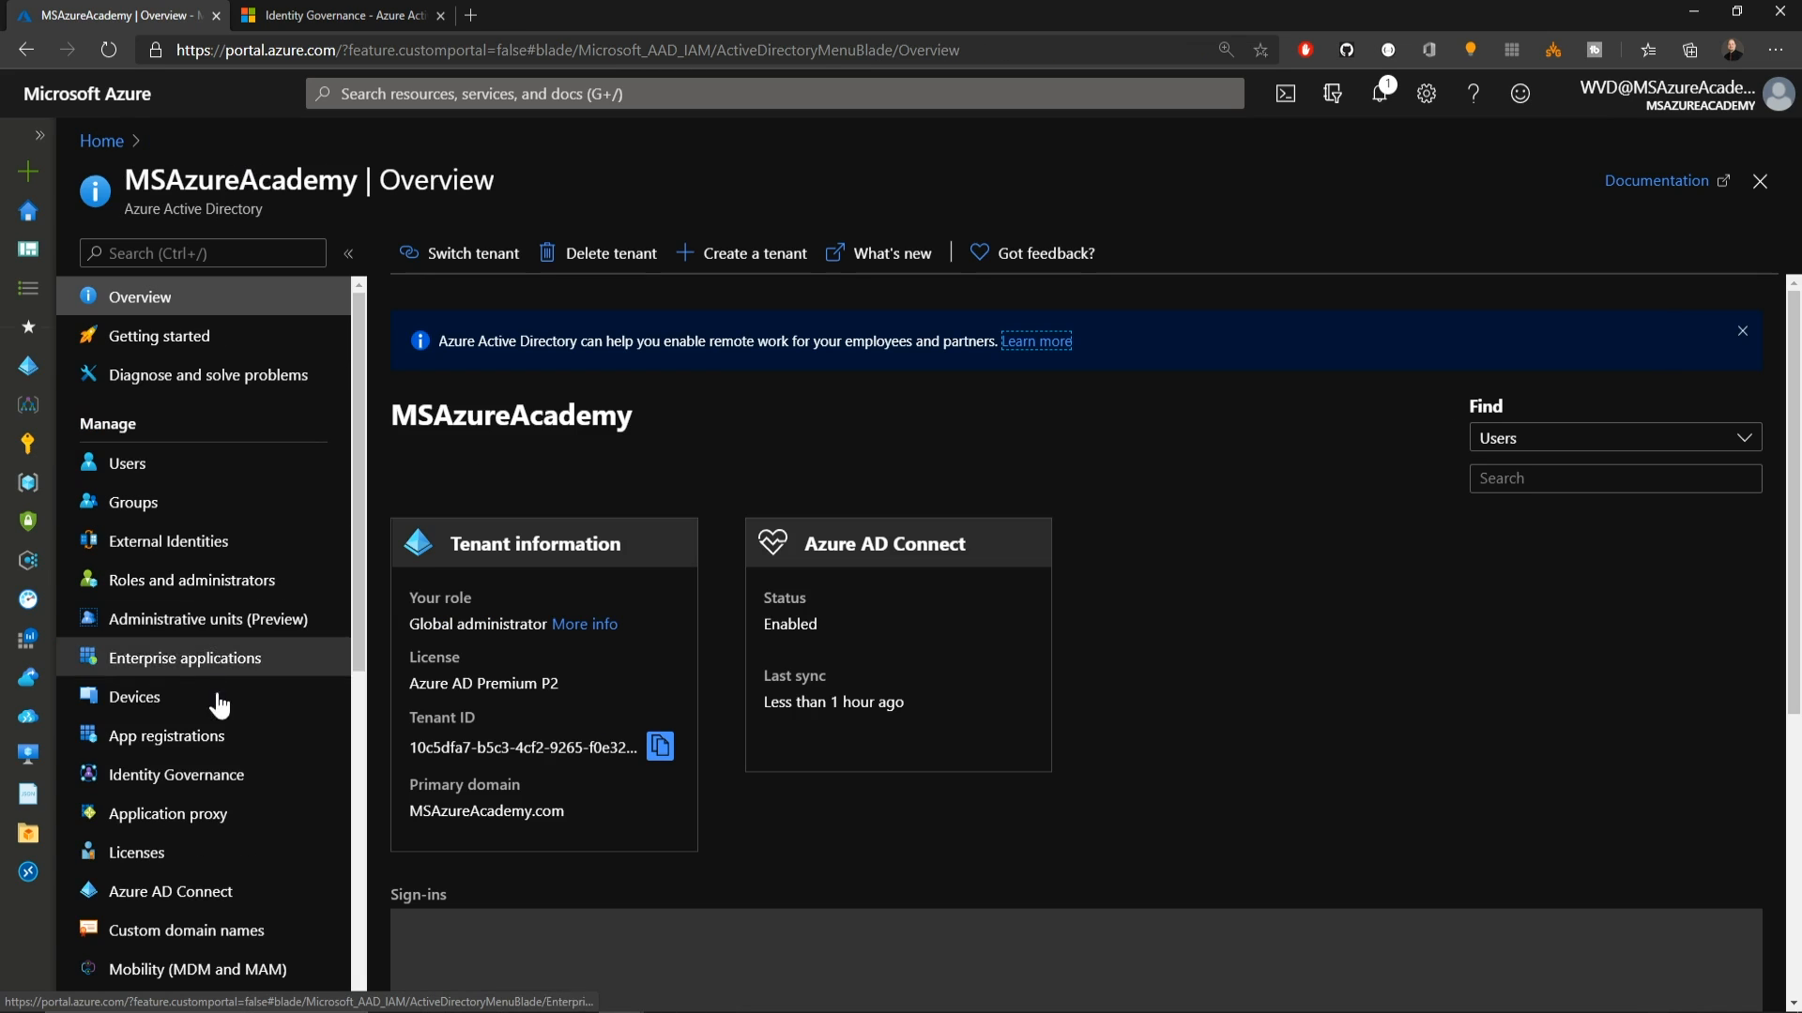
Step: Copy the WVD-RemoteApp-Marketing package's portal link and submit its access request in My Access, justified "Need access to Marketing Apps", for Jul 3 to Sep 30, 2020
click(192, 784)
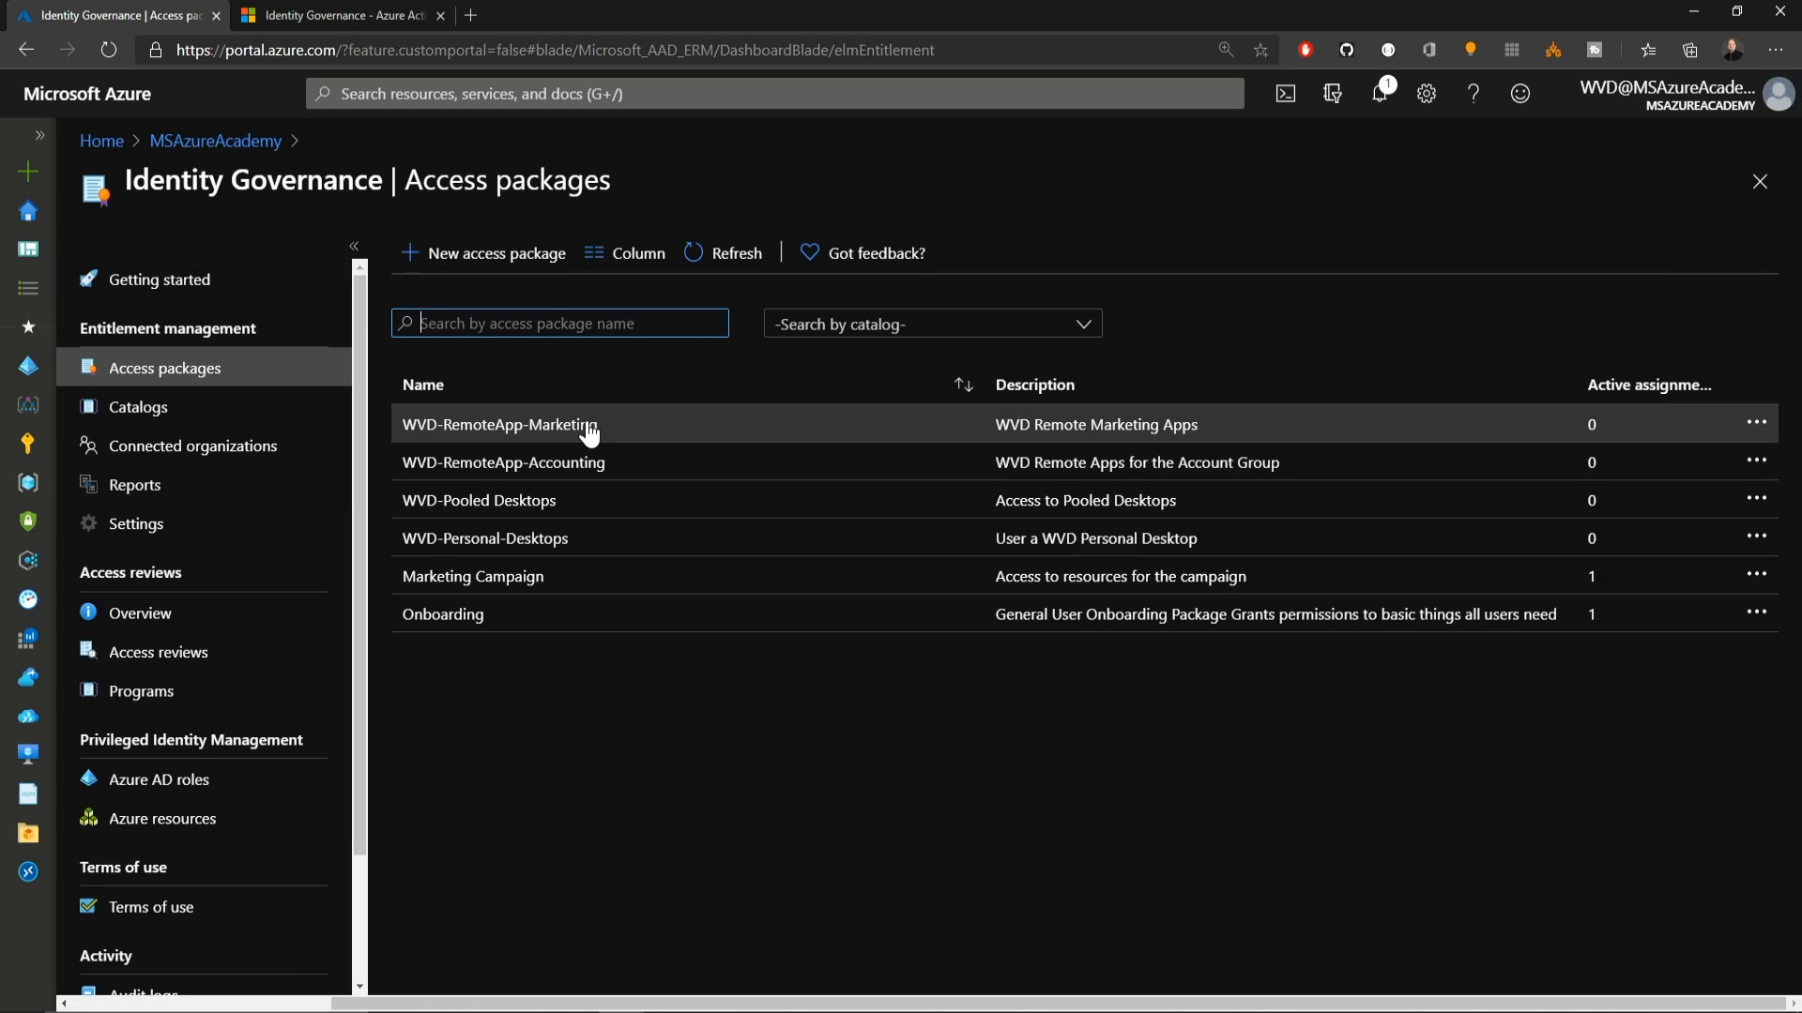
click(586, 428)
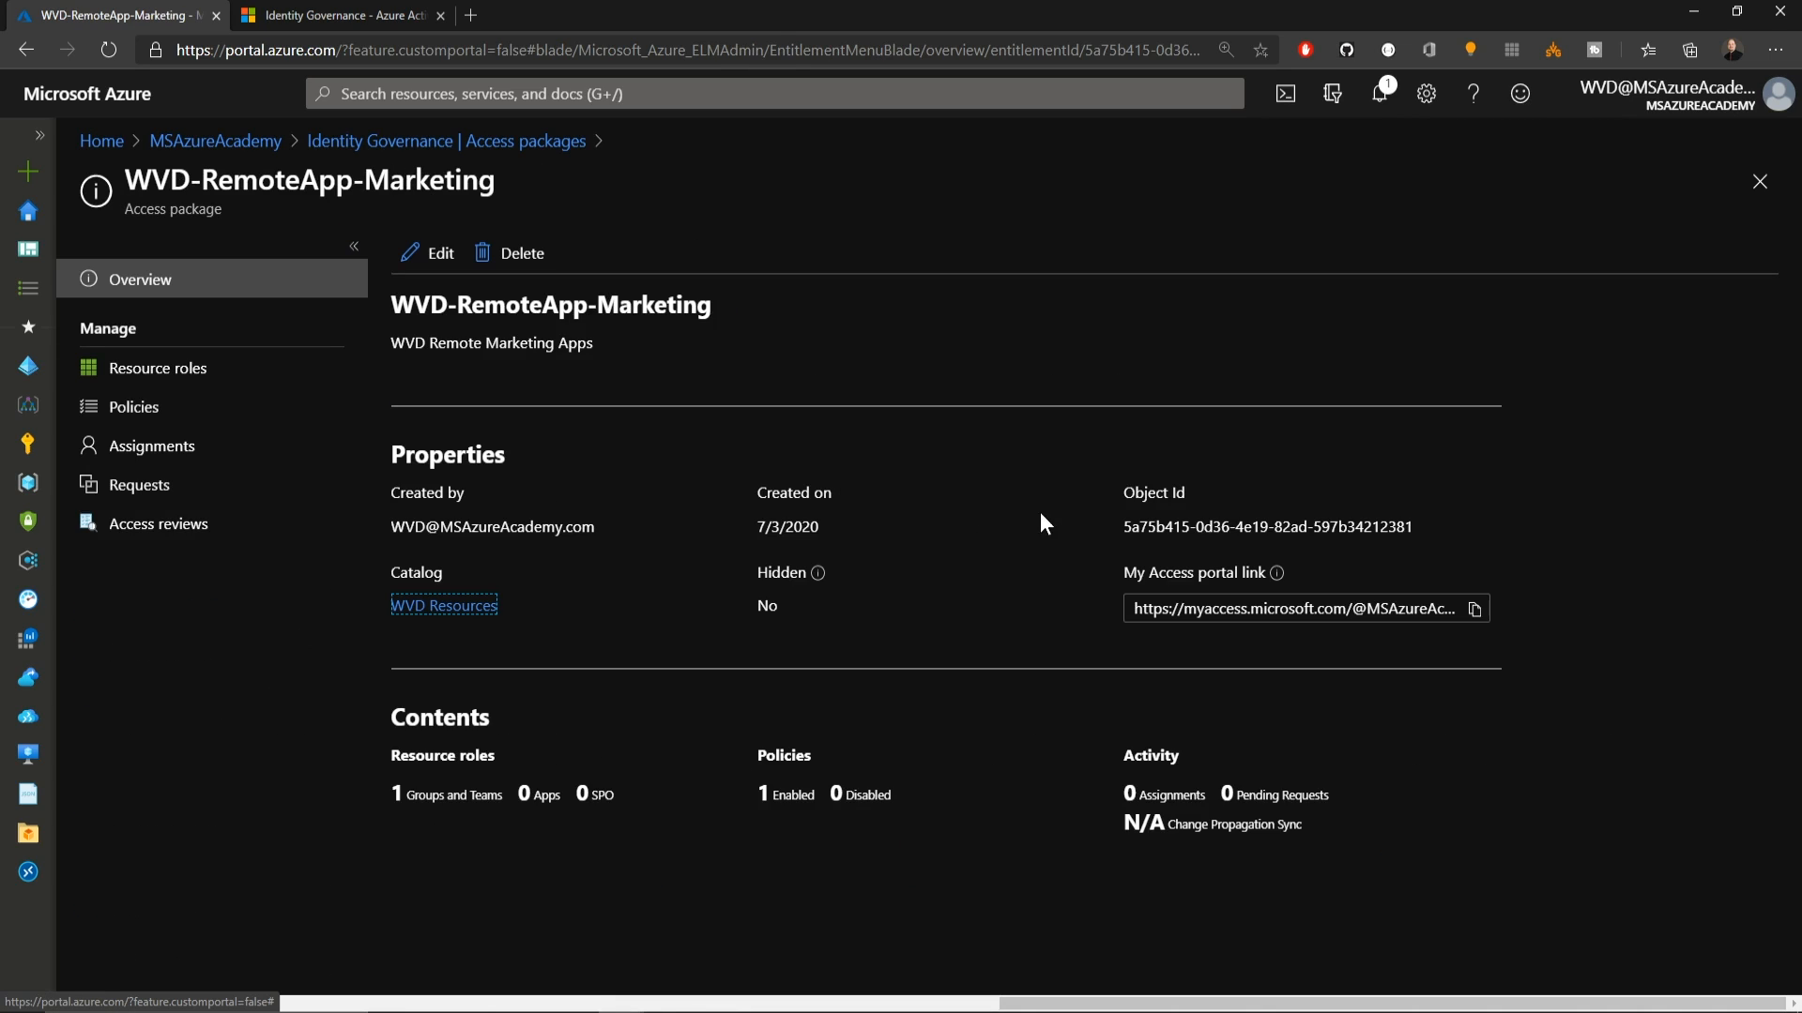
click(1474, 610)
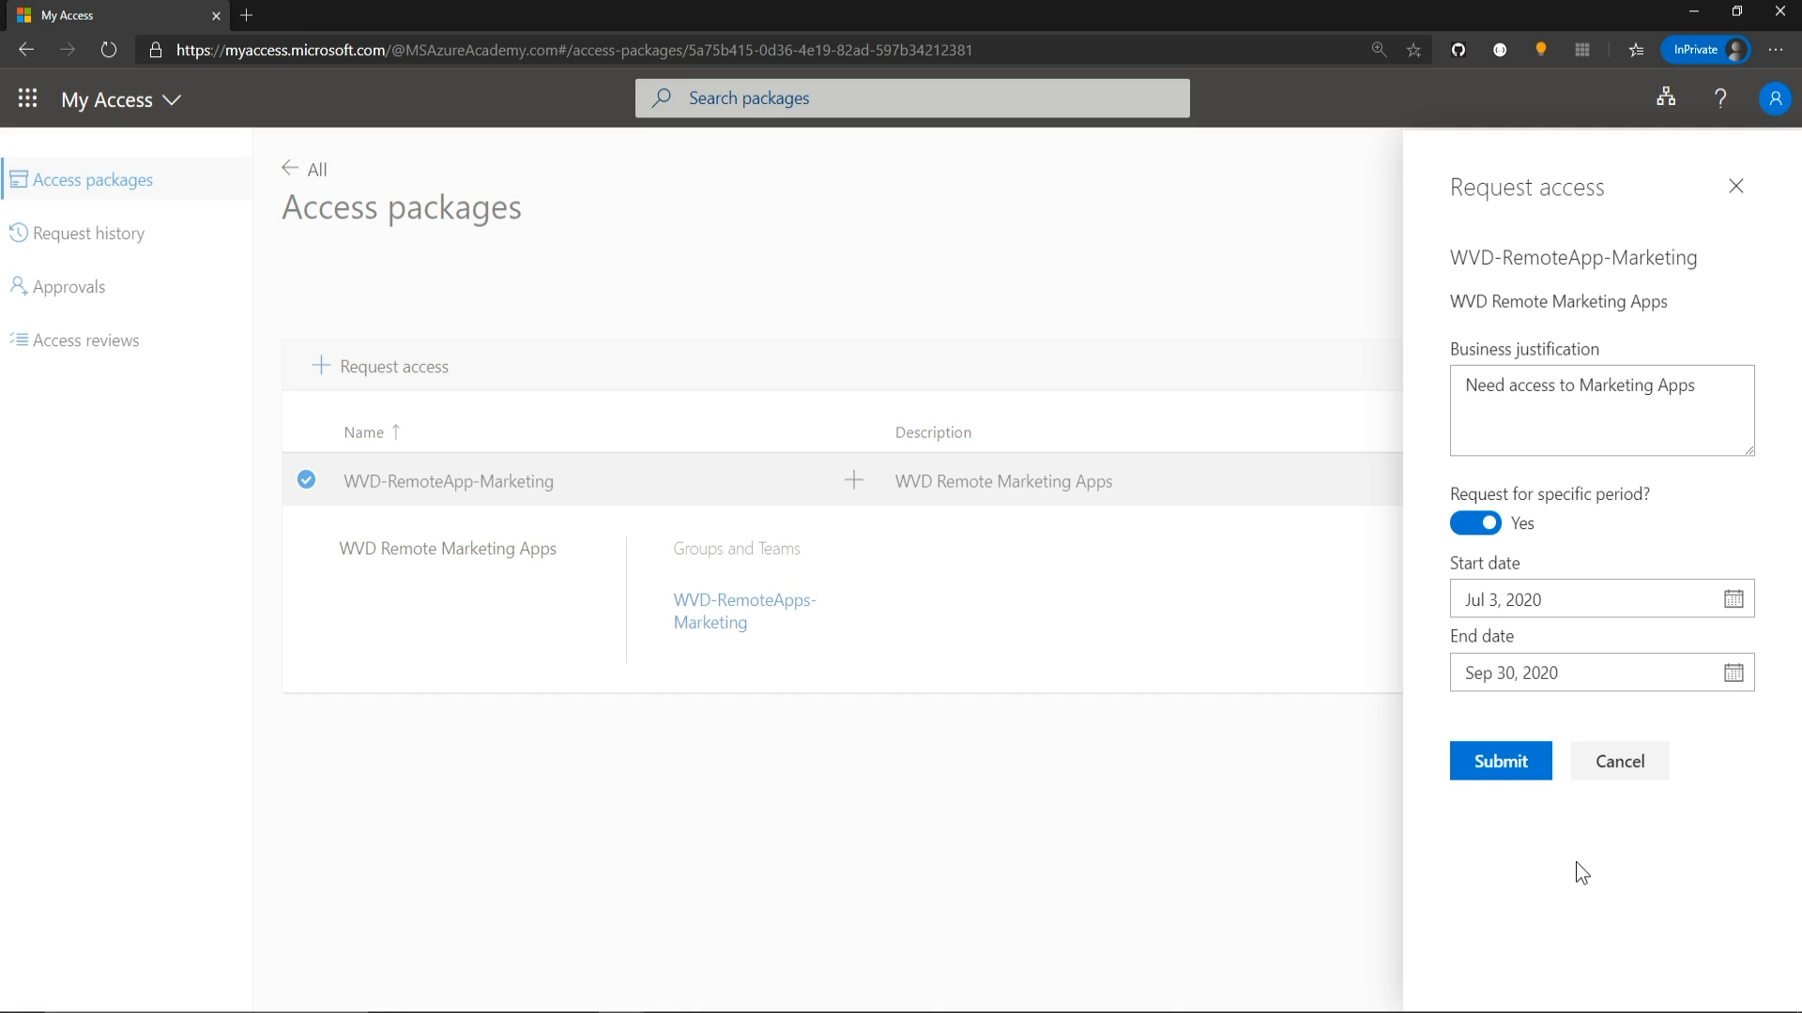
click(1520, 788)
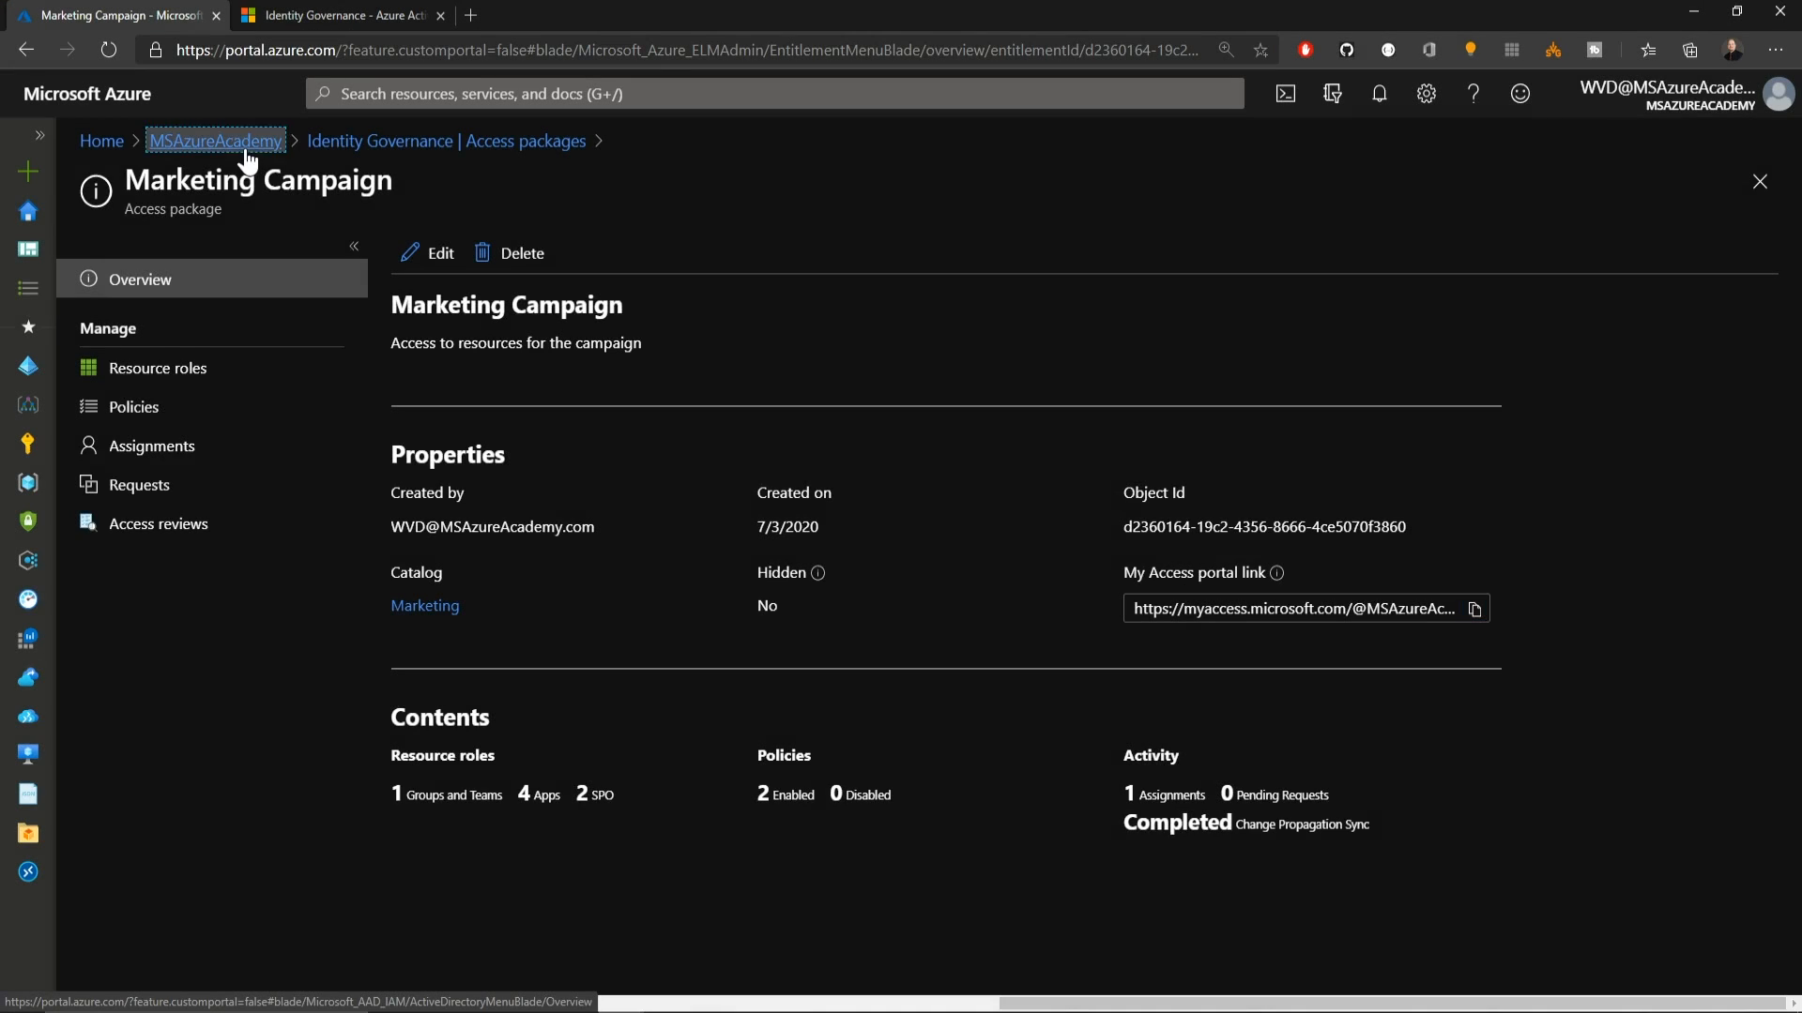
Step: Search the Azure AD groups for "wvd", inspect the WVD-RemoteApps-Marketing group's members, and view the apps in the Remote Desktop client's WVD-Workspace
click(244, 148)
click(169, 507)
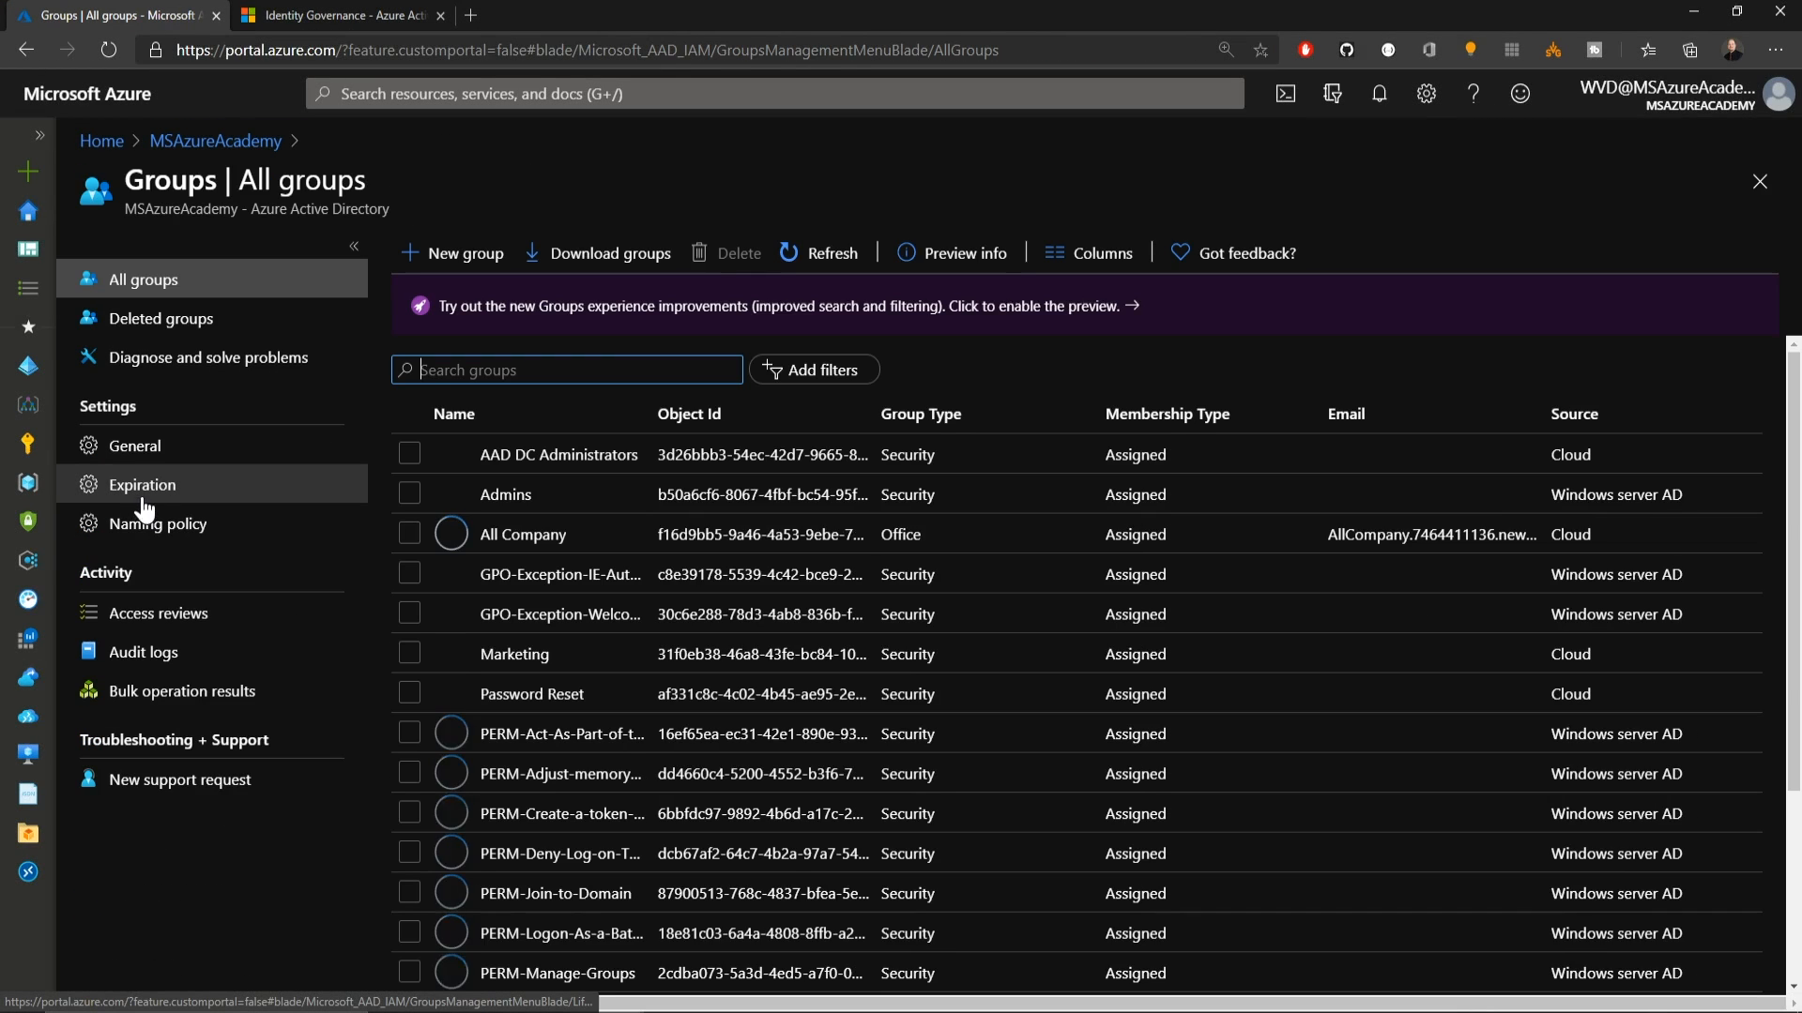
text(wvd)
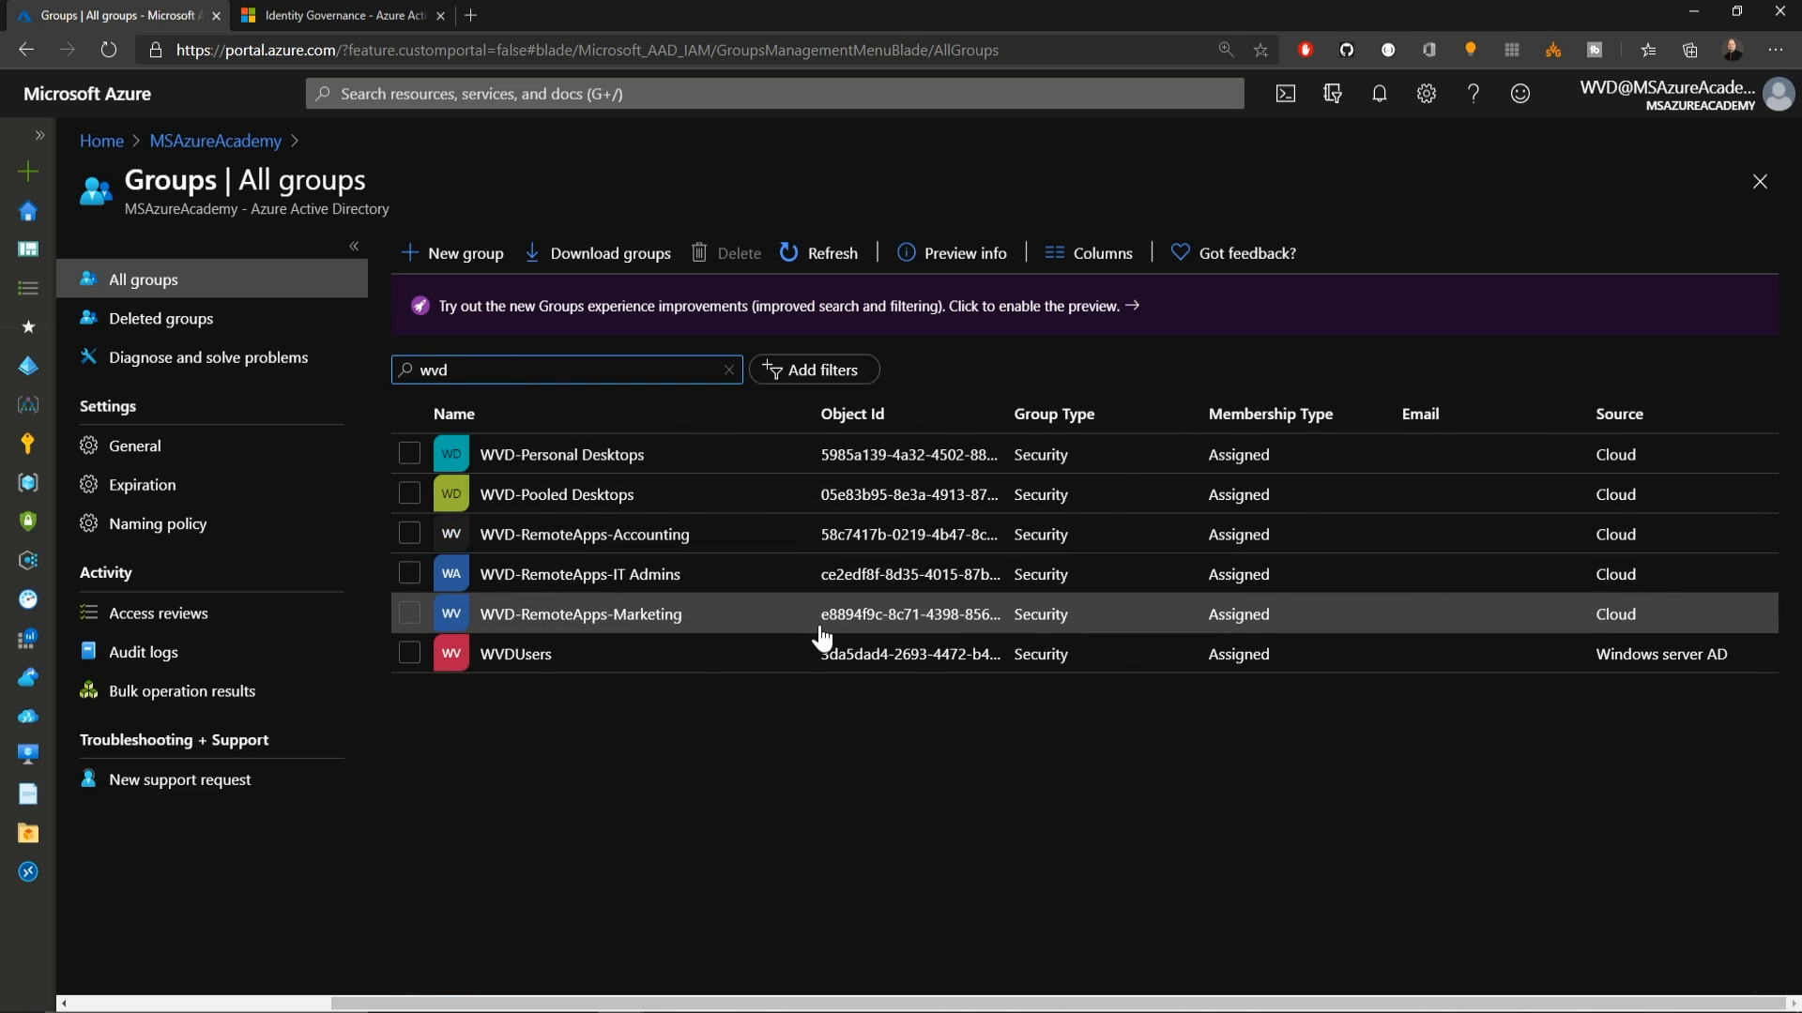
click(612, 617)
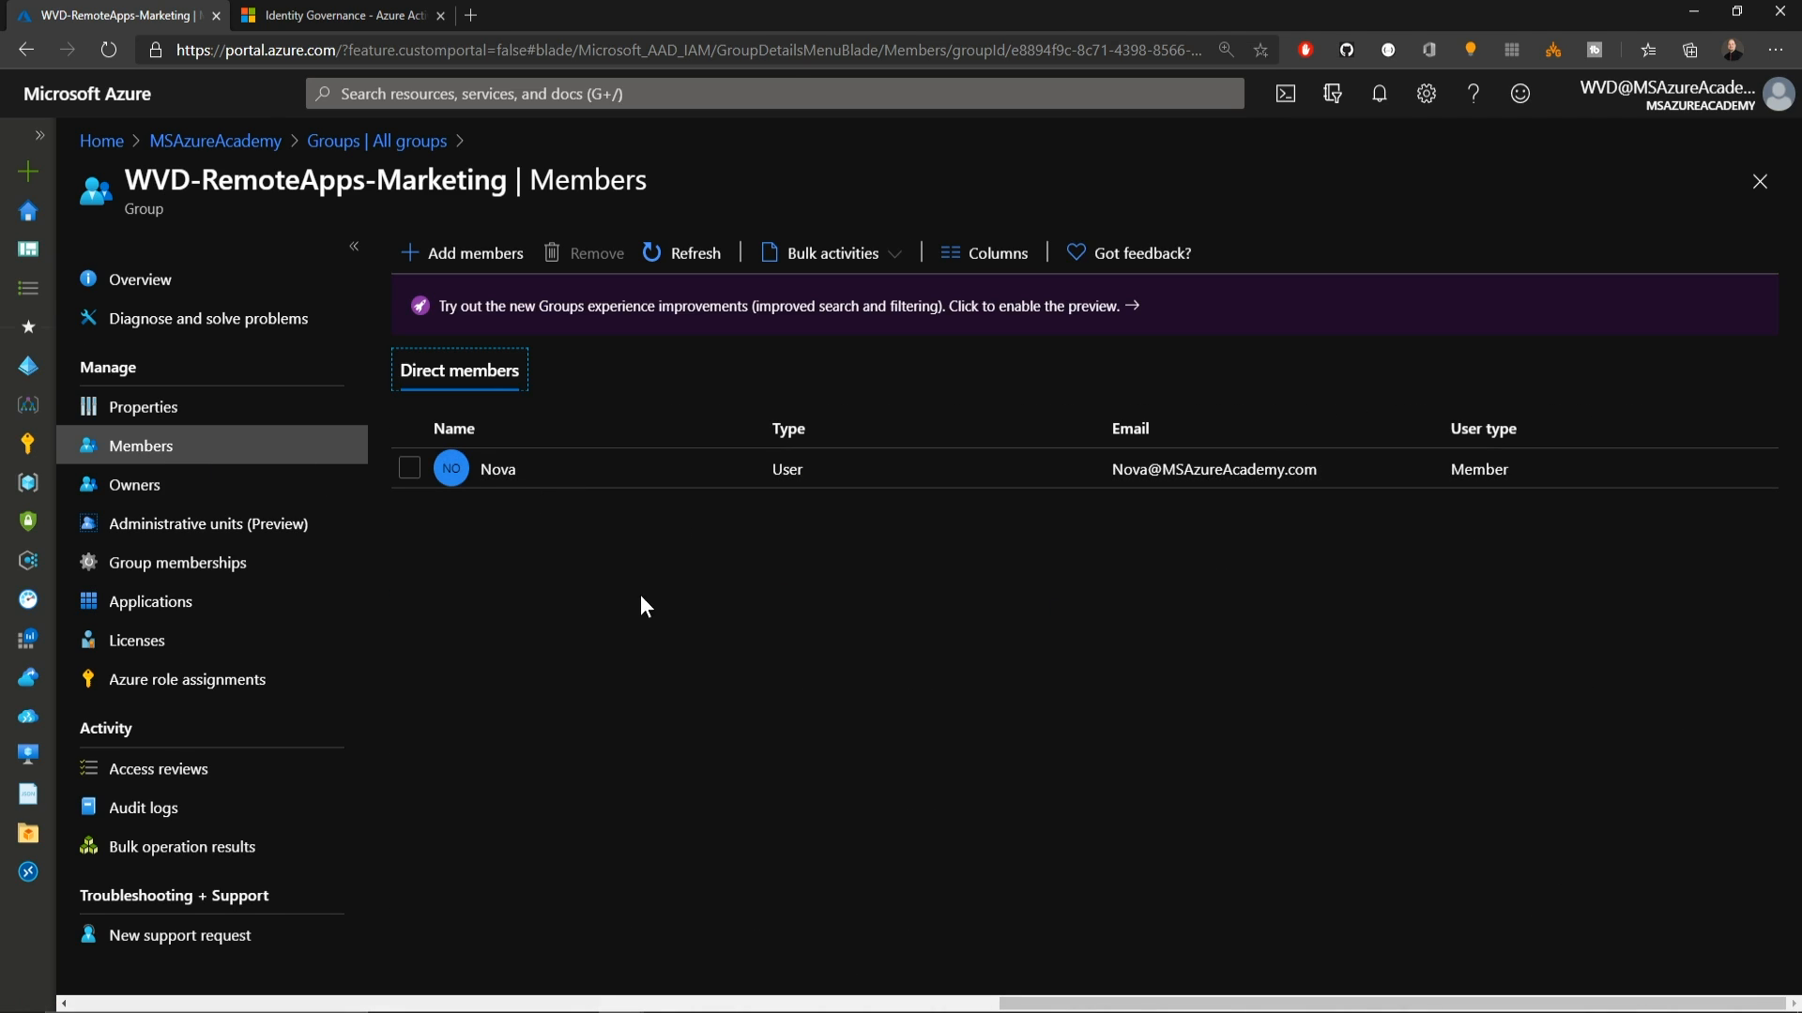
key(alt+Tab)
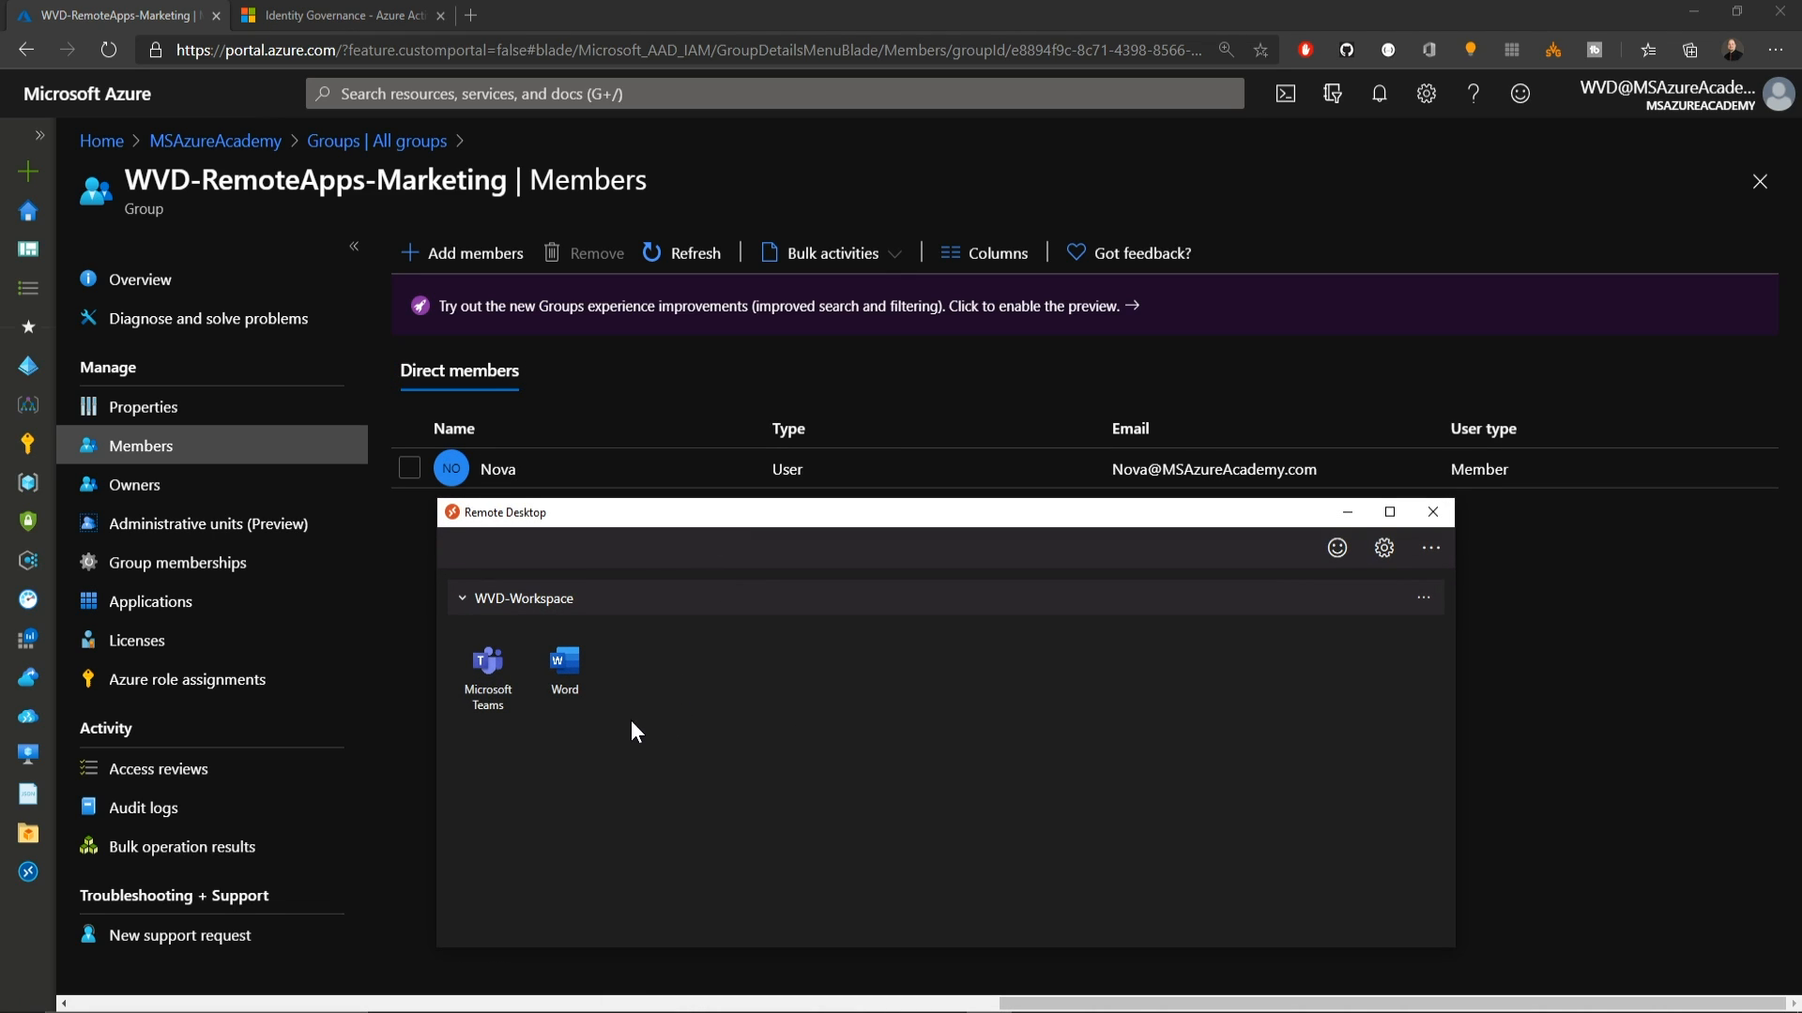
click(1346, 511)
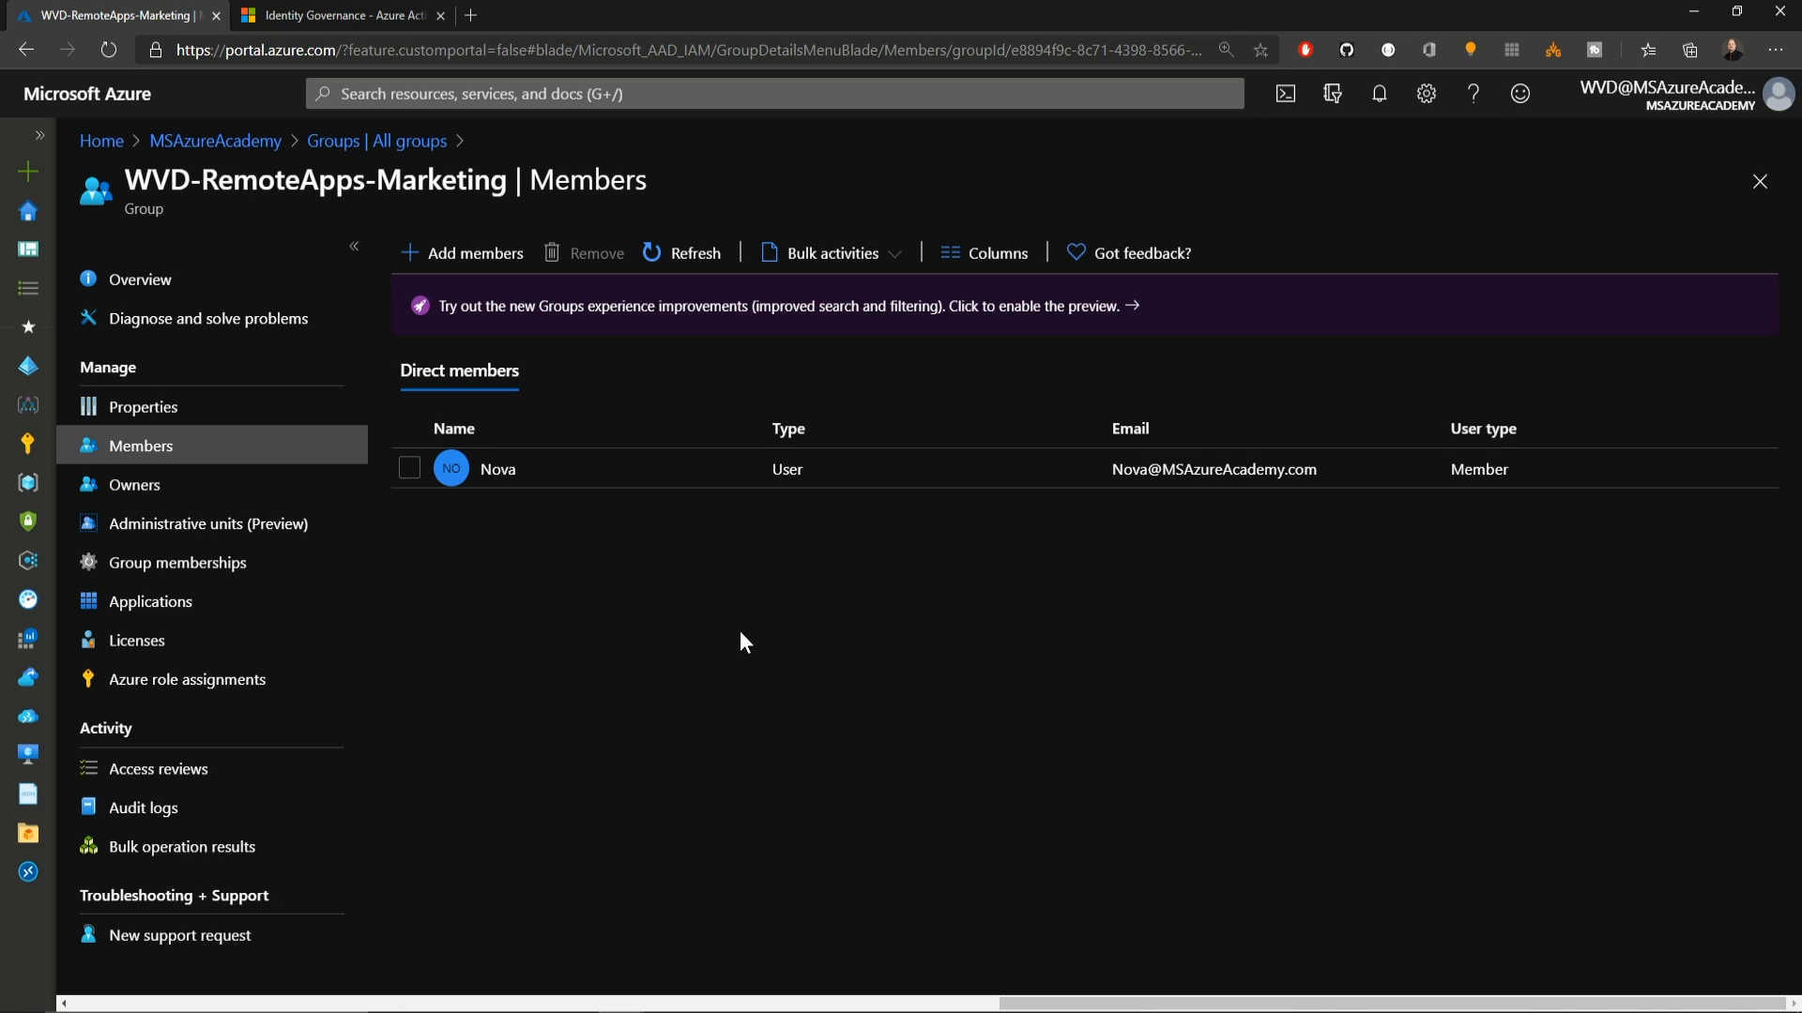
Step: In Identity Governance, start connected organization Ignite-Cloud, described as "Cloud Adoption Framework Specialists", with the ignitecafdemo.onmicrosoft.com directory
click(233, 141)
click(156, 781)
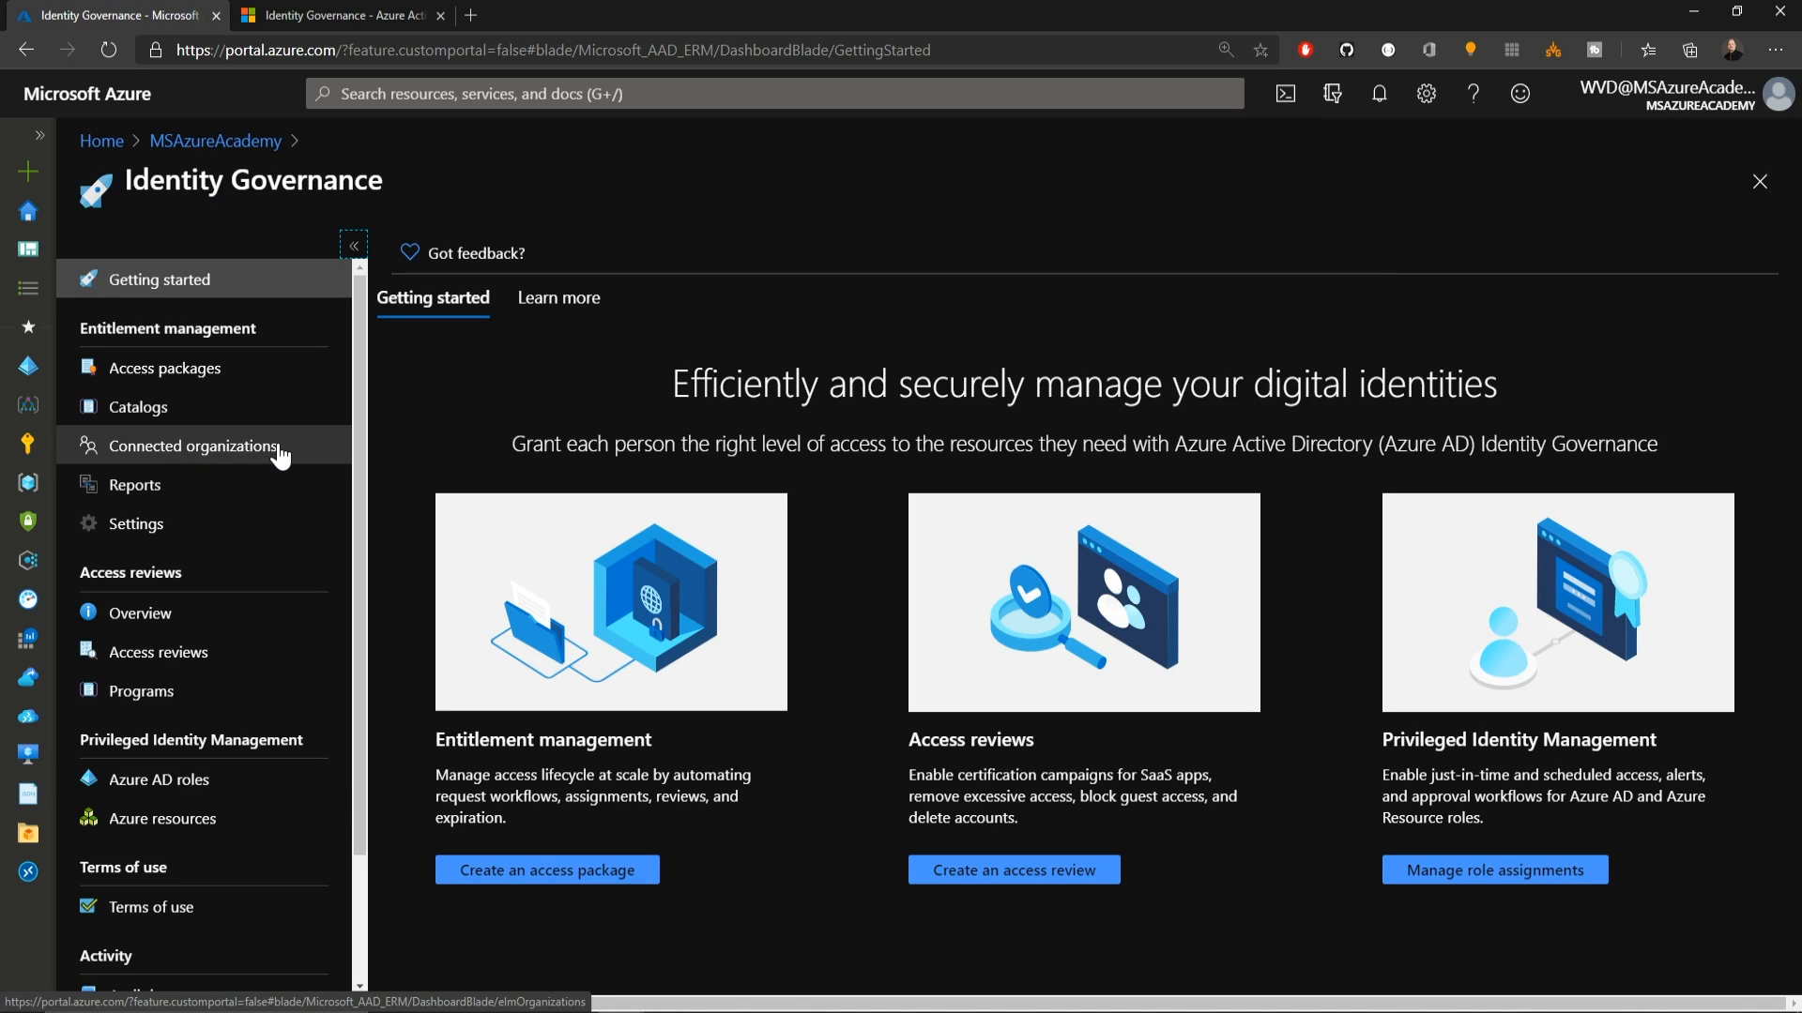
click(280, 450)
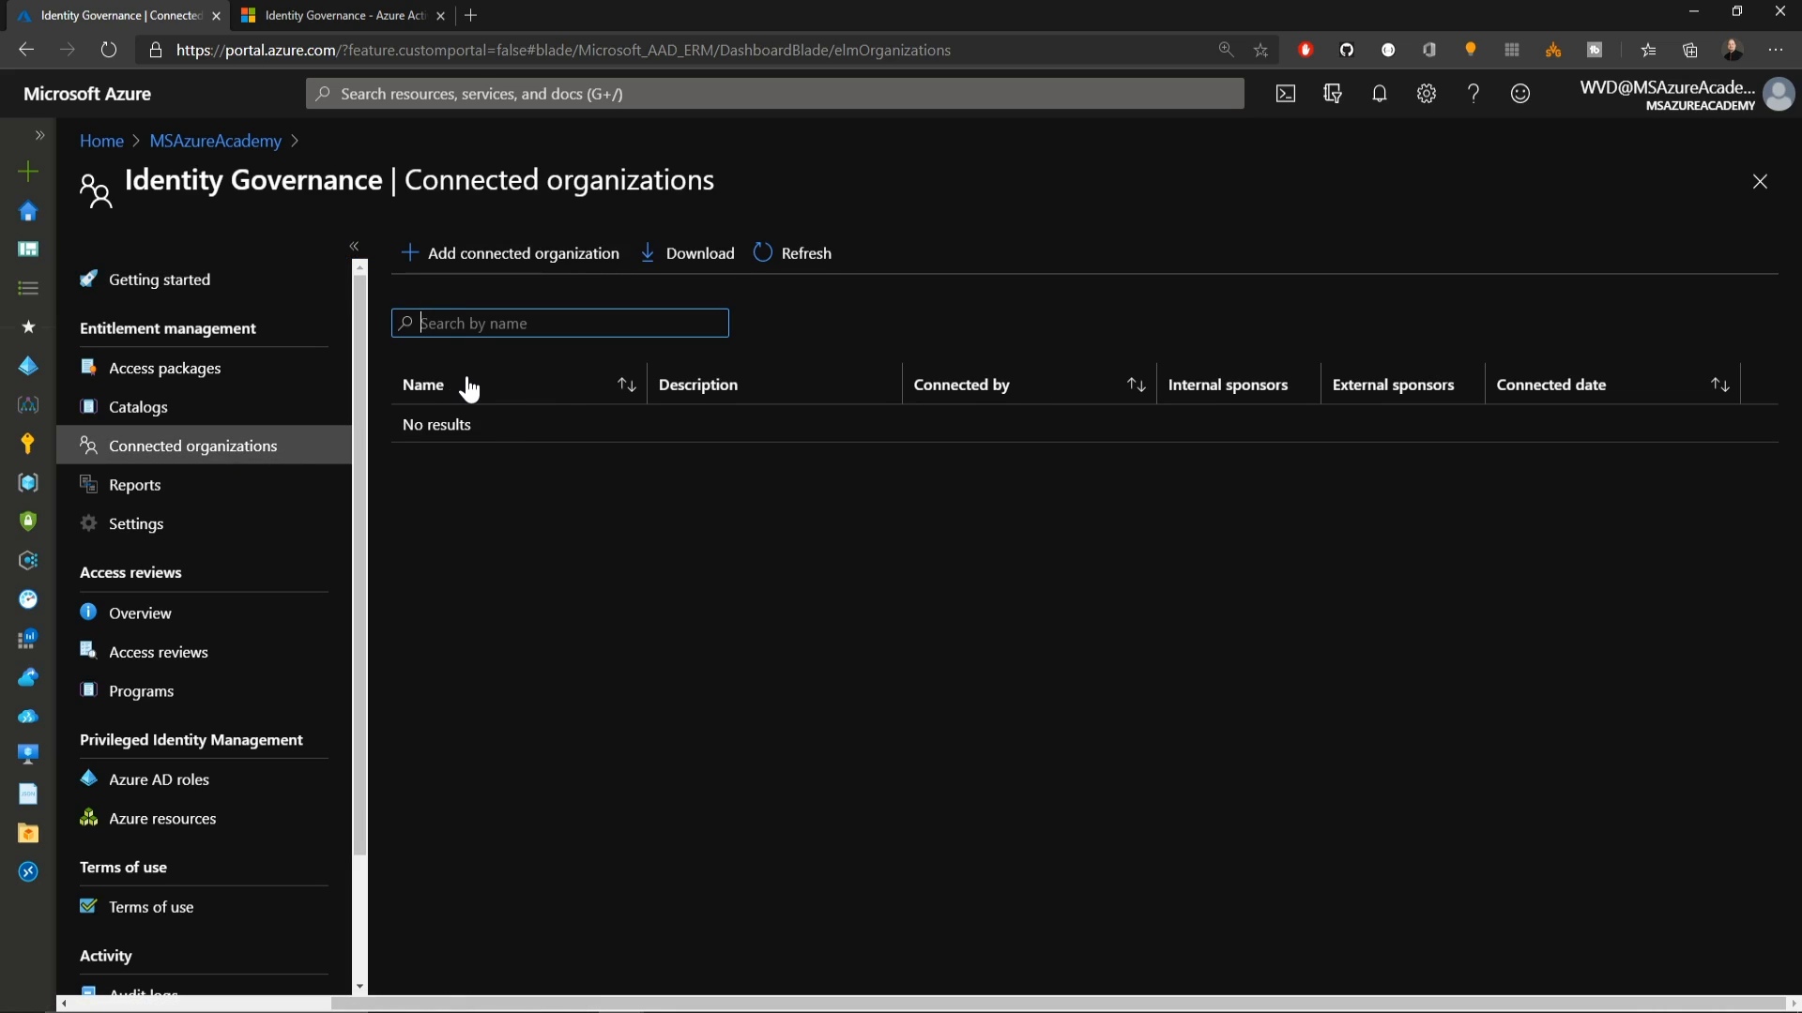
click(482, 262)
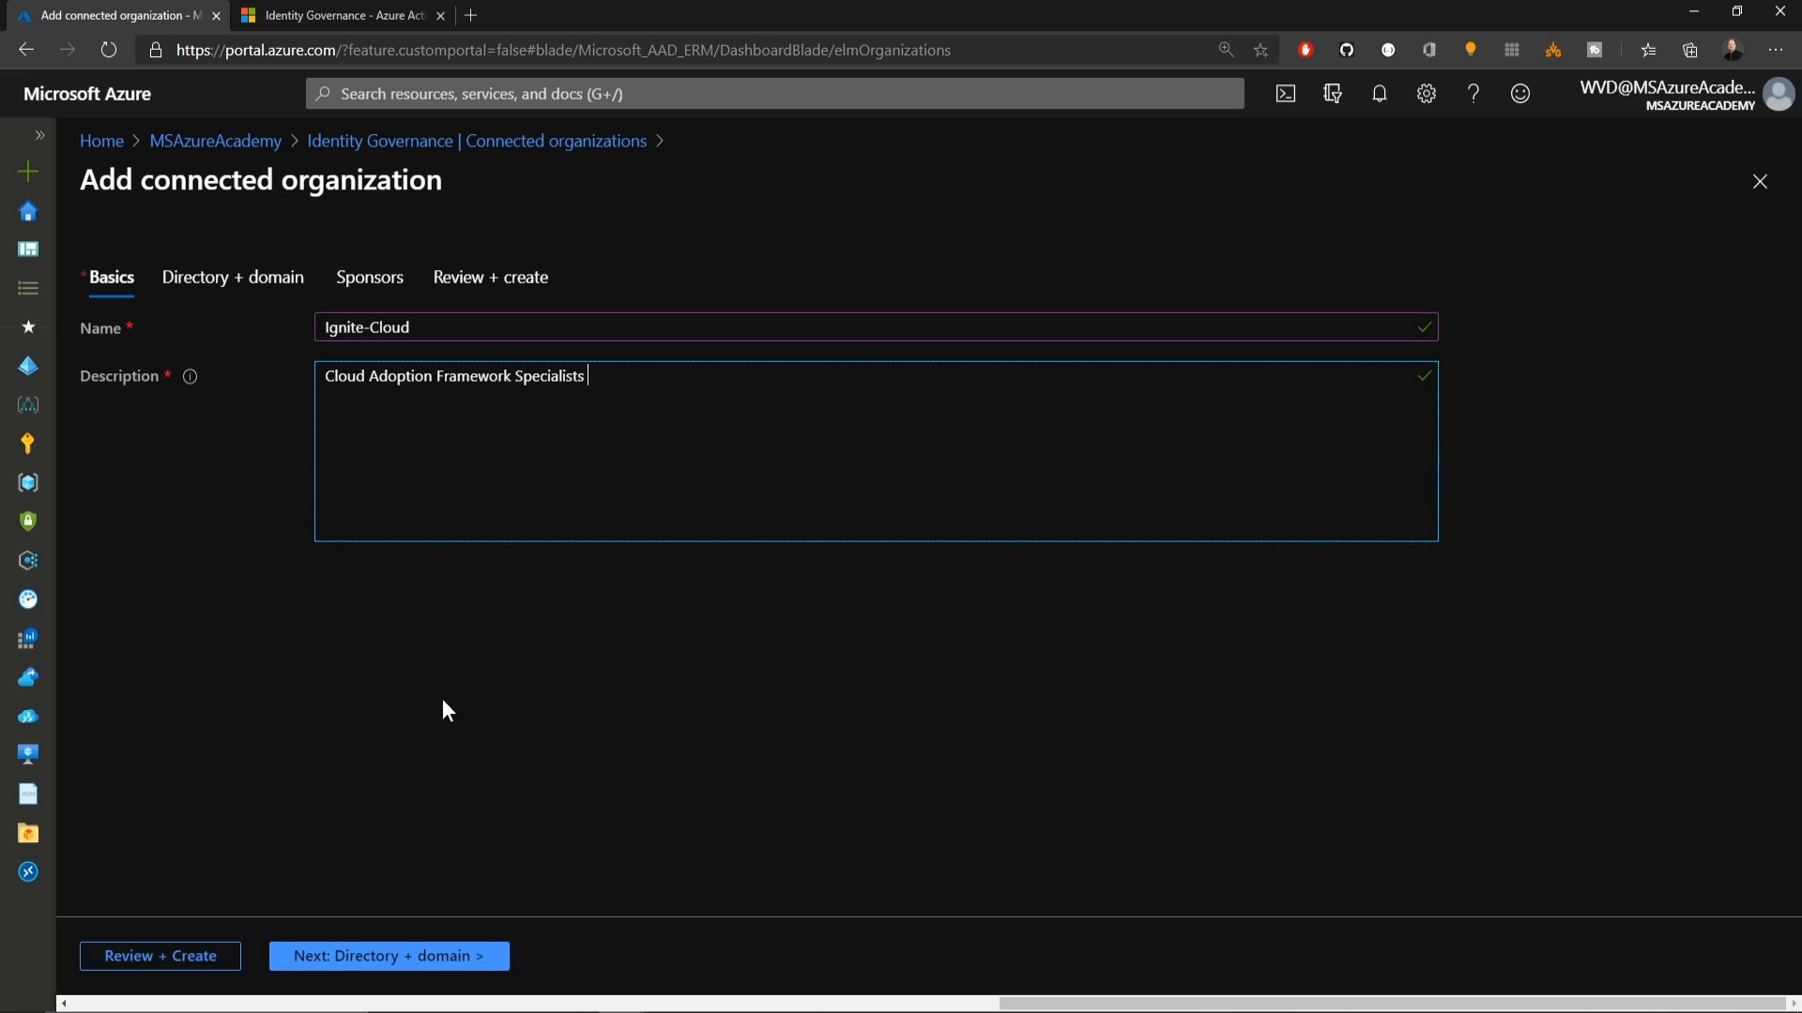
click(362, 957)
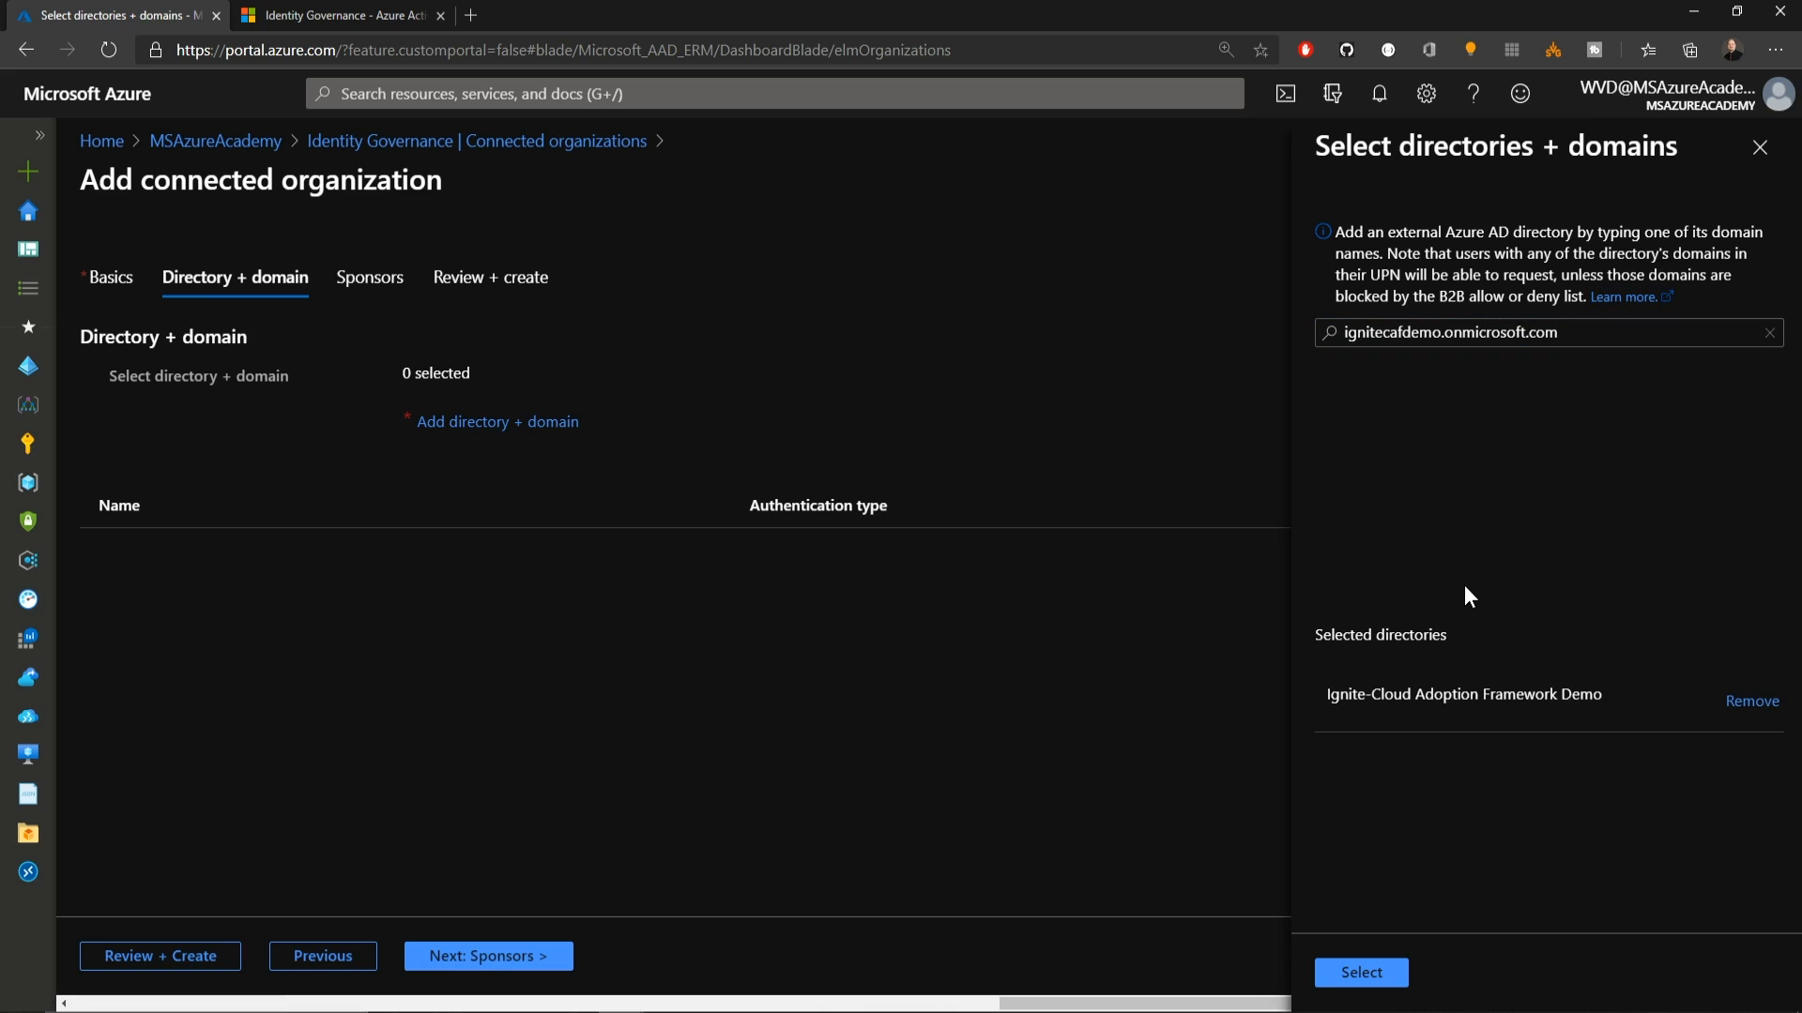
click(1365, 974)
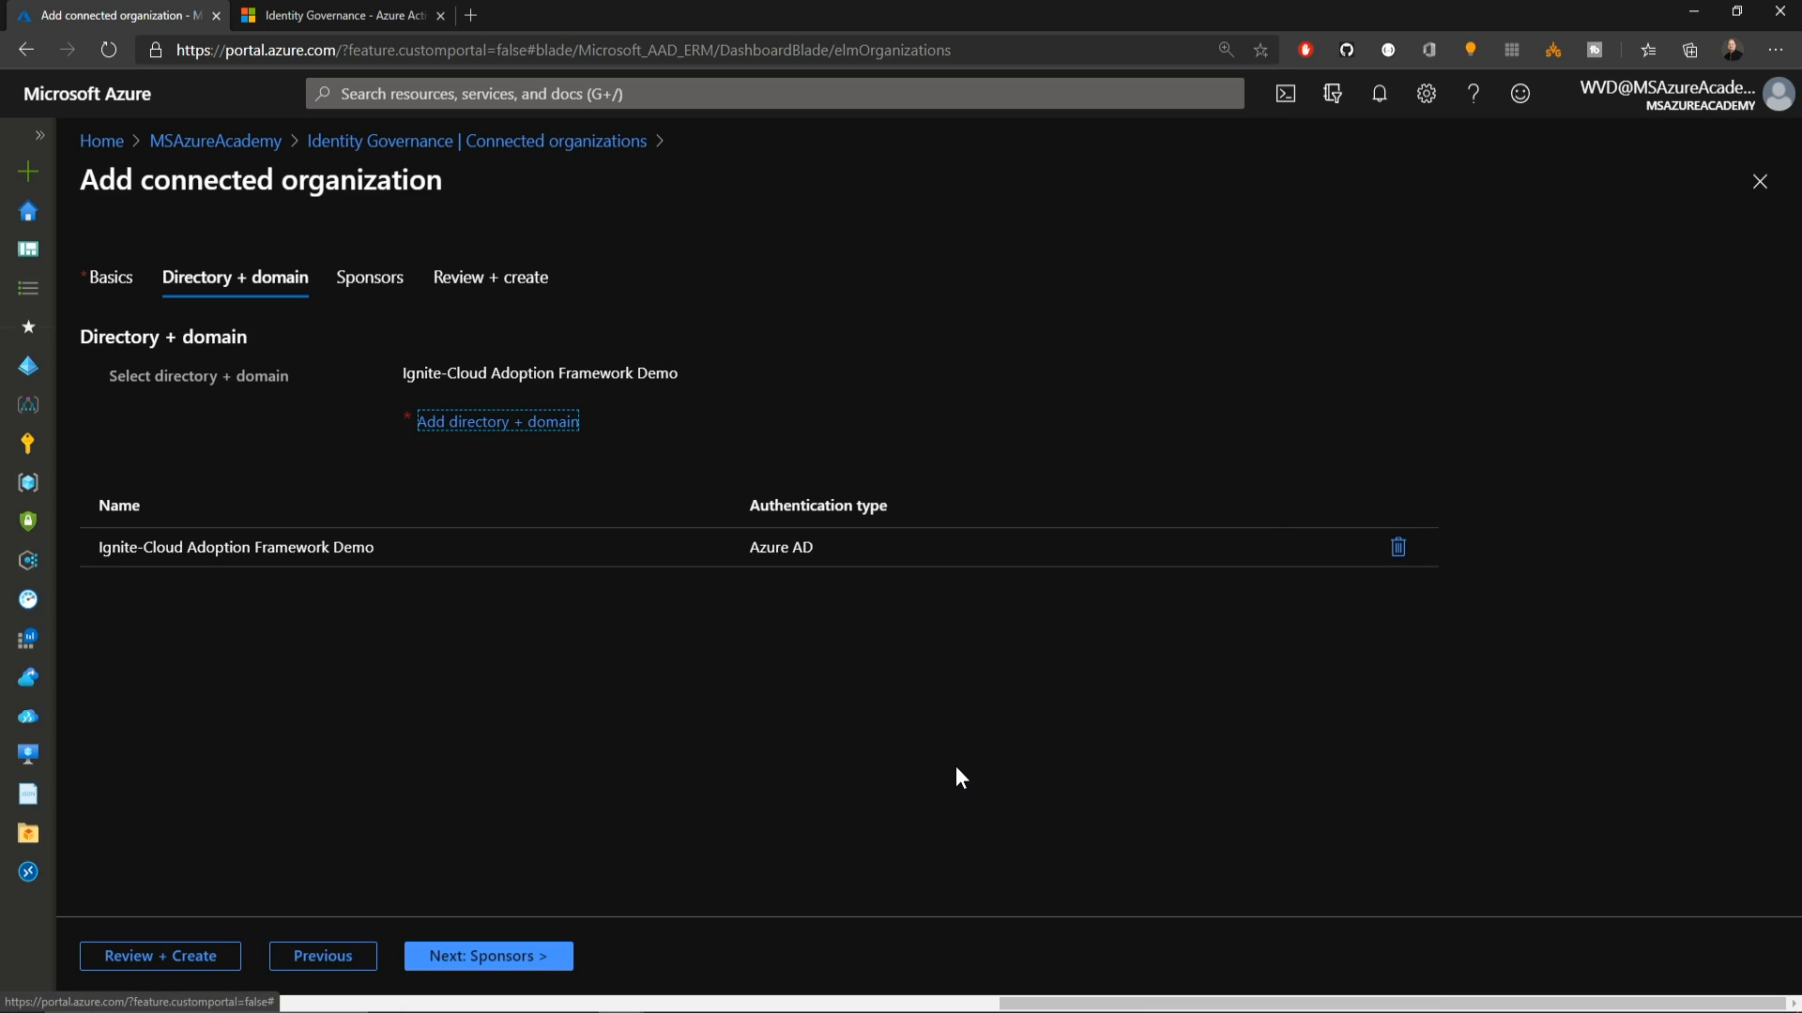
click(483, 956)
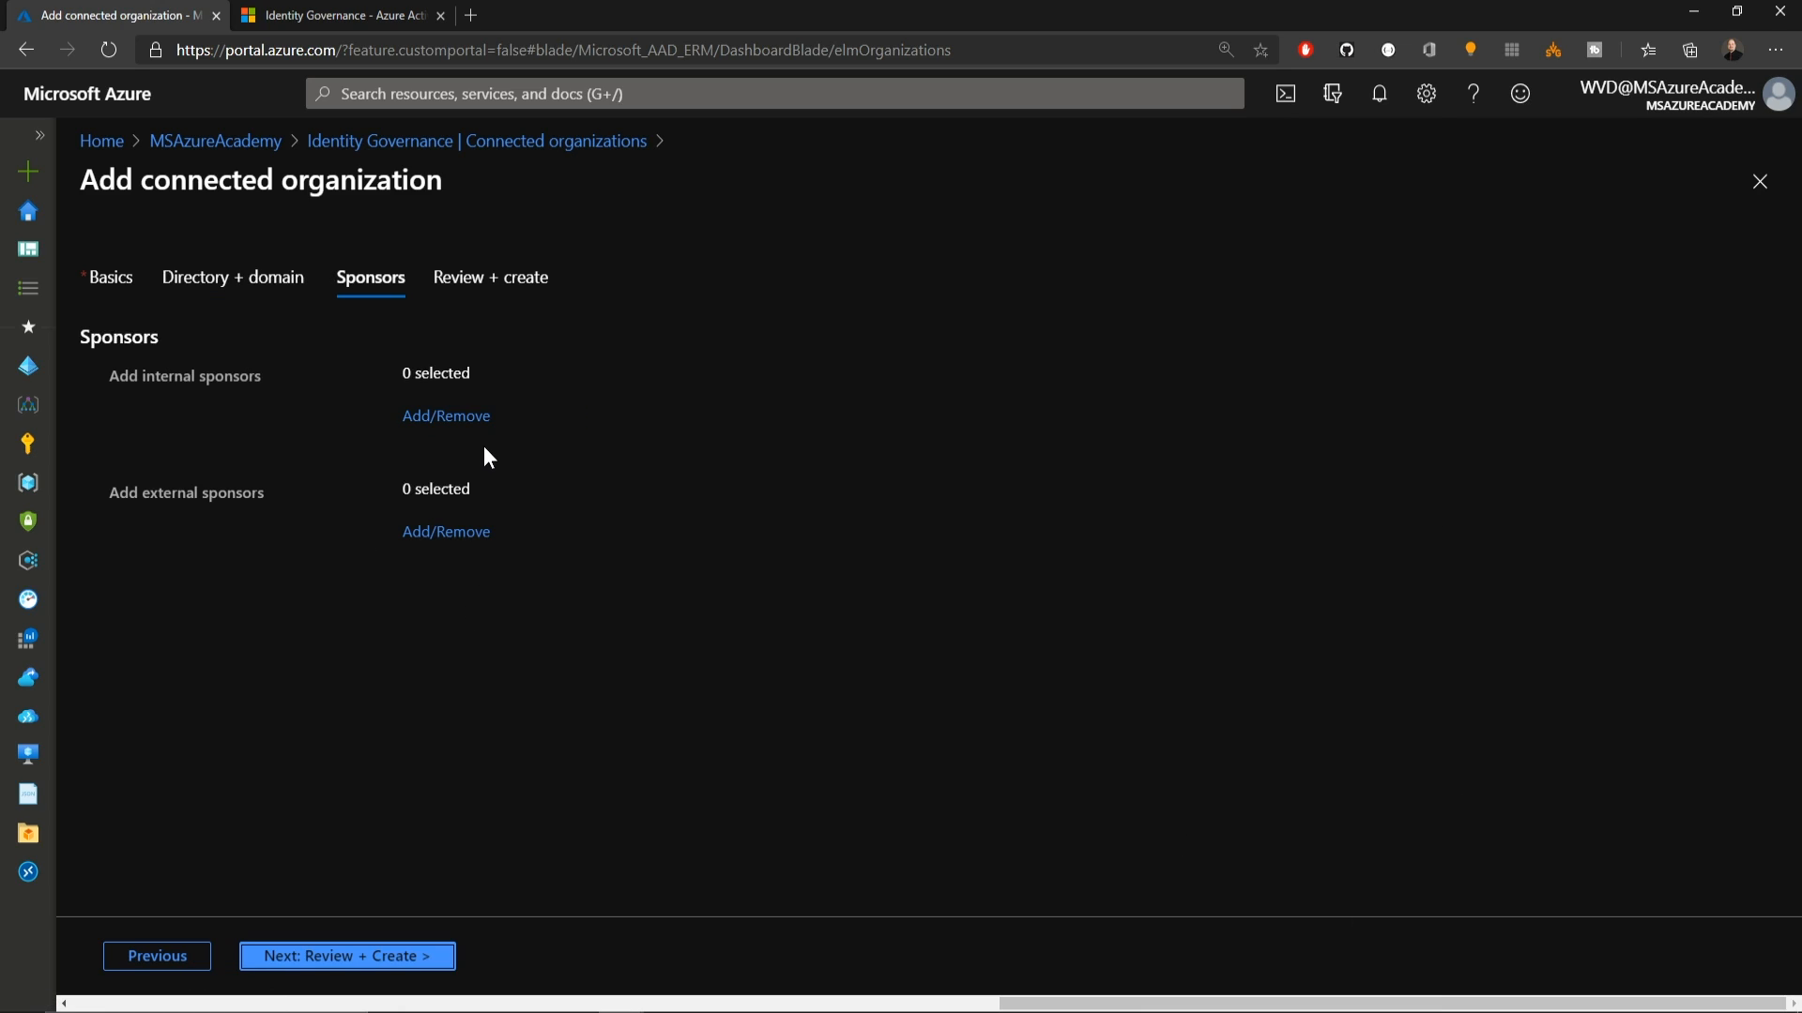
Step: Add Superman as the internal sponsor and create the Ignite-Cloud connected organization
click(446, 416)
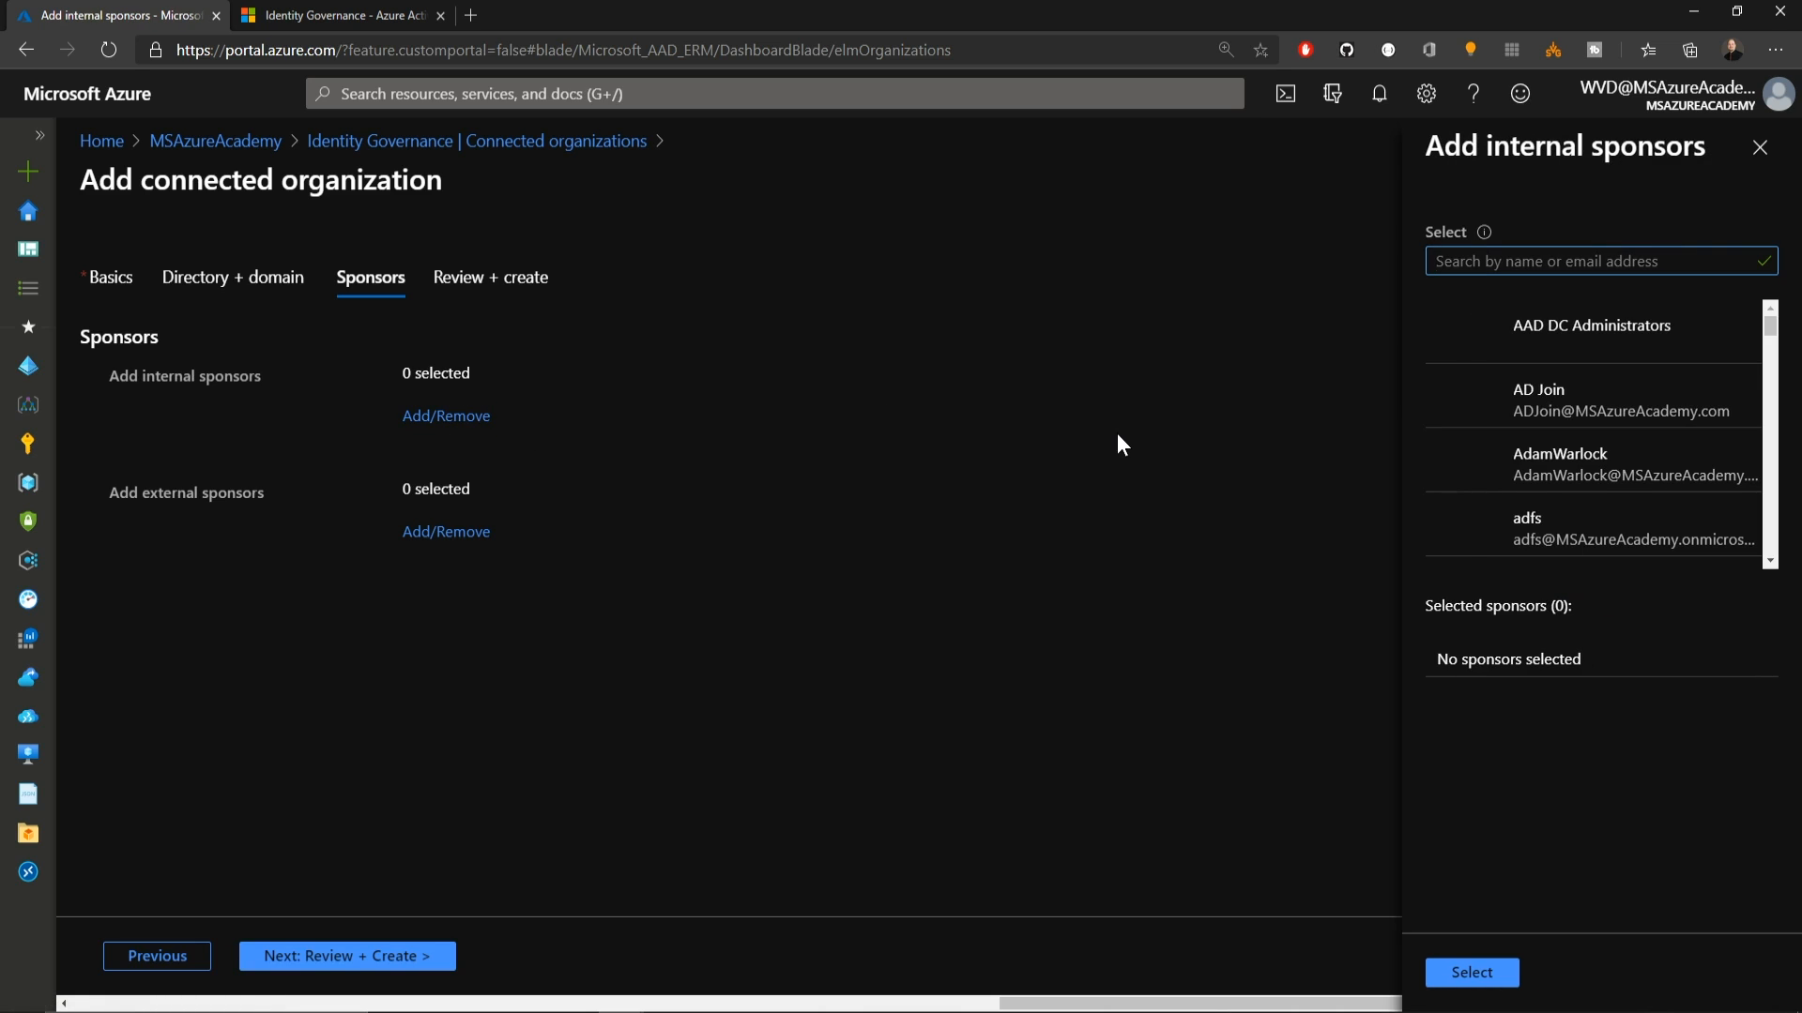
text(superman)
click(1596, 331)
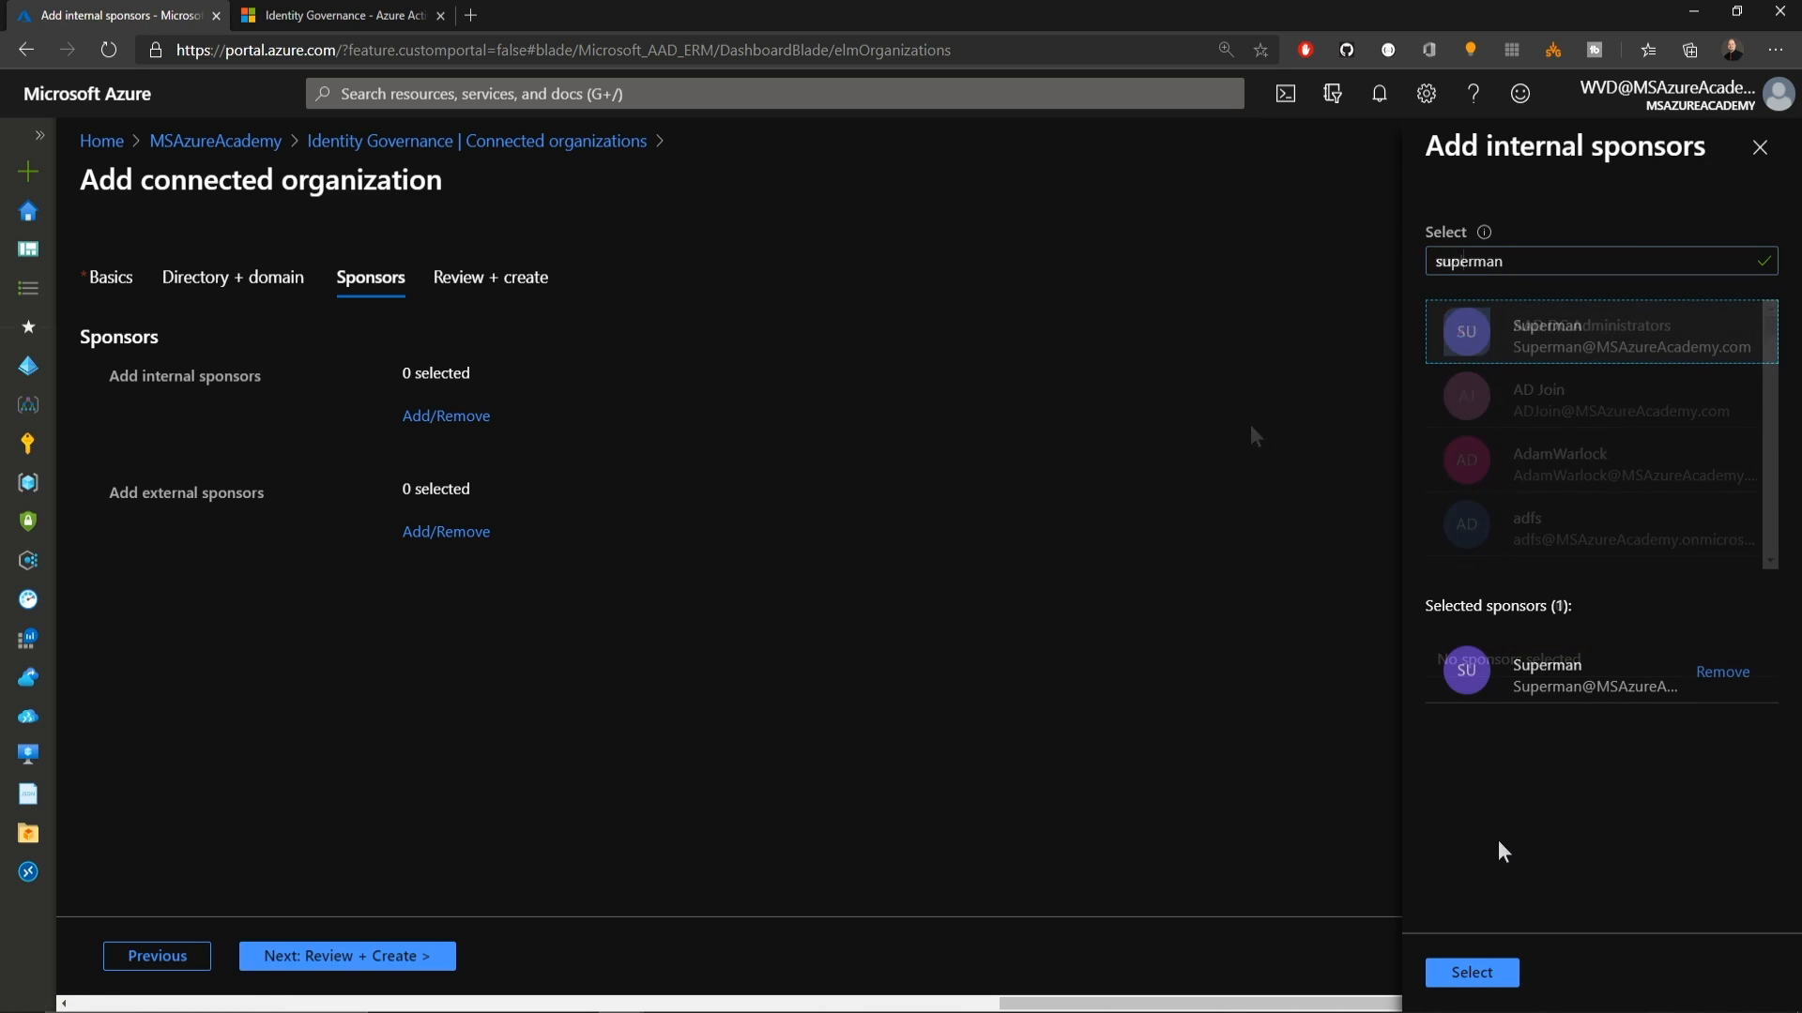
click(1471, 972)
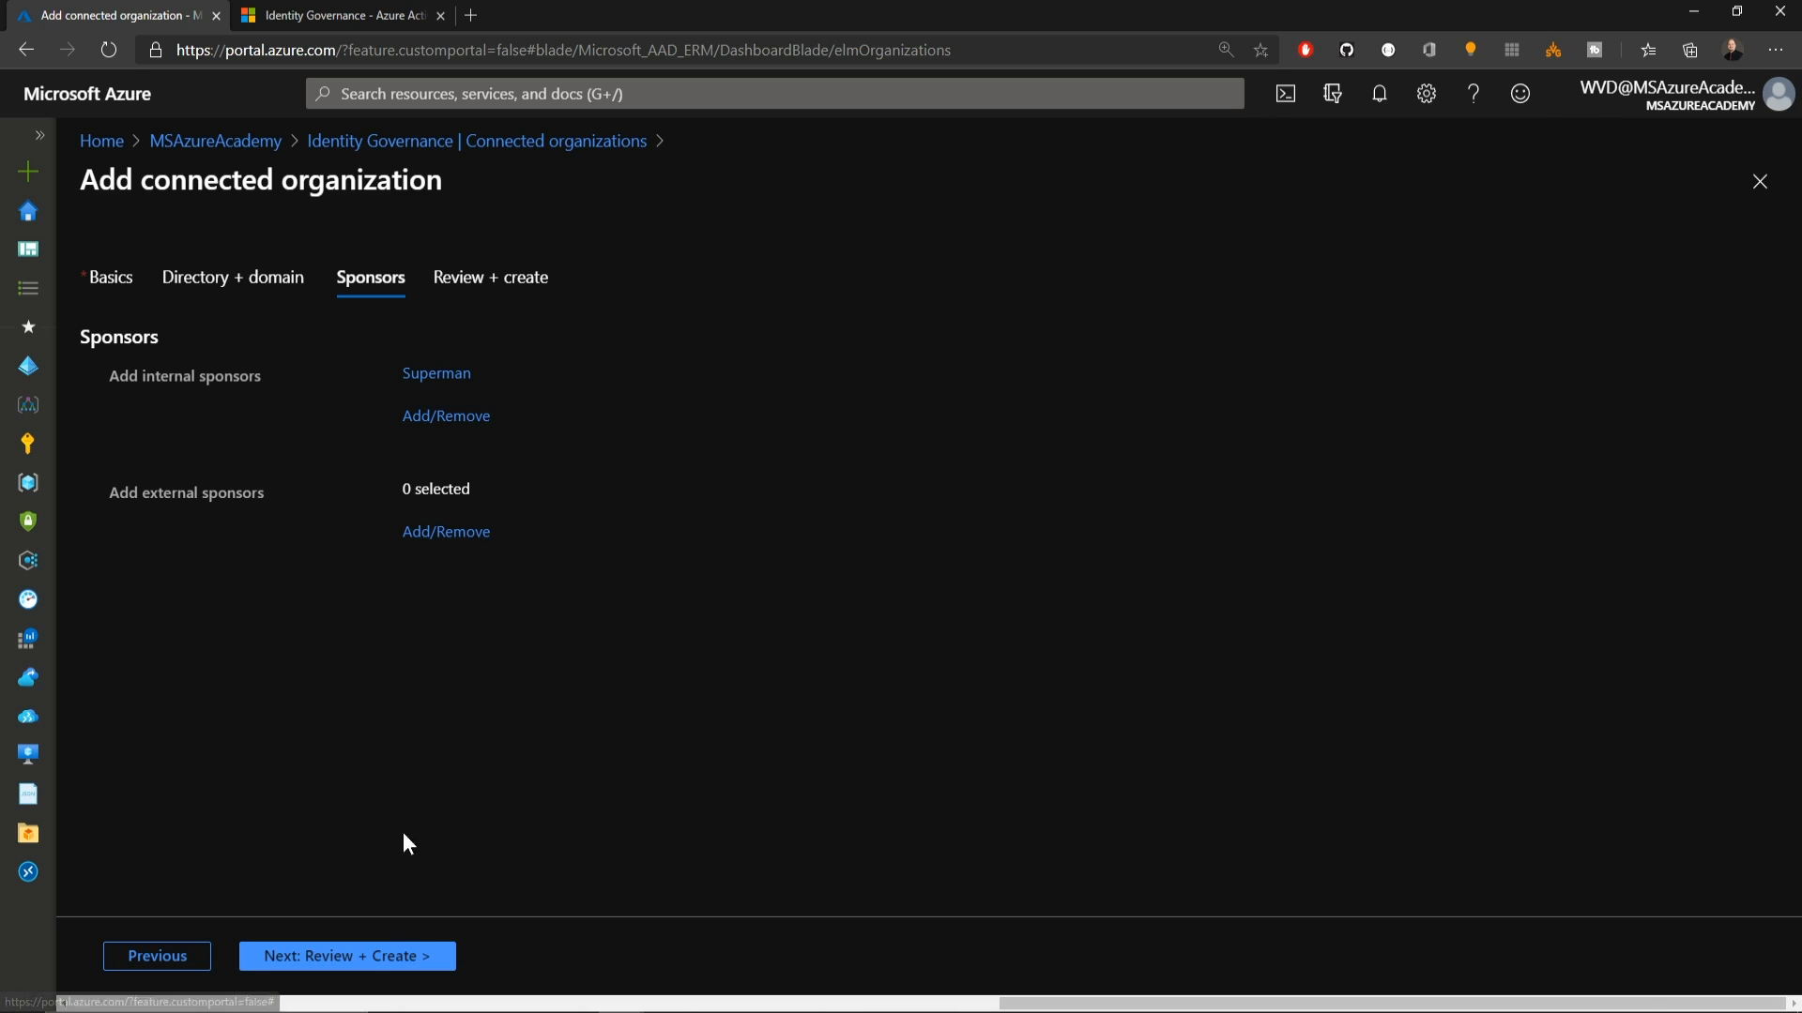
click(366, 961)
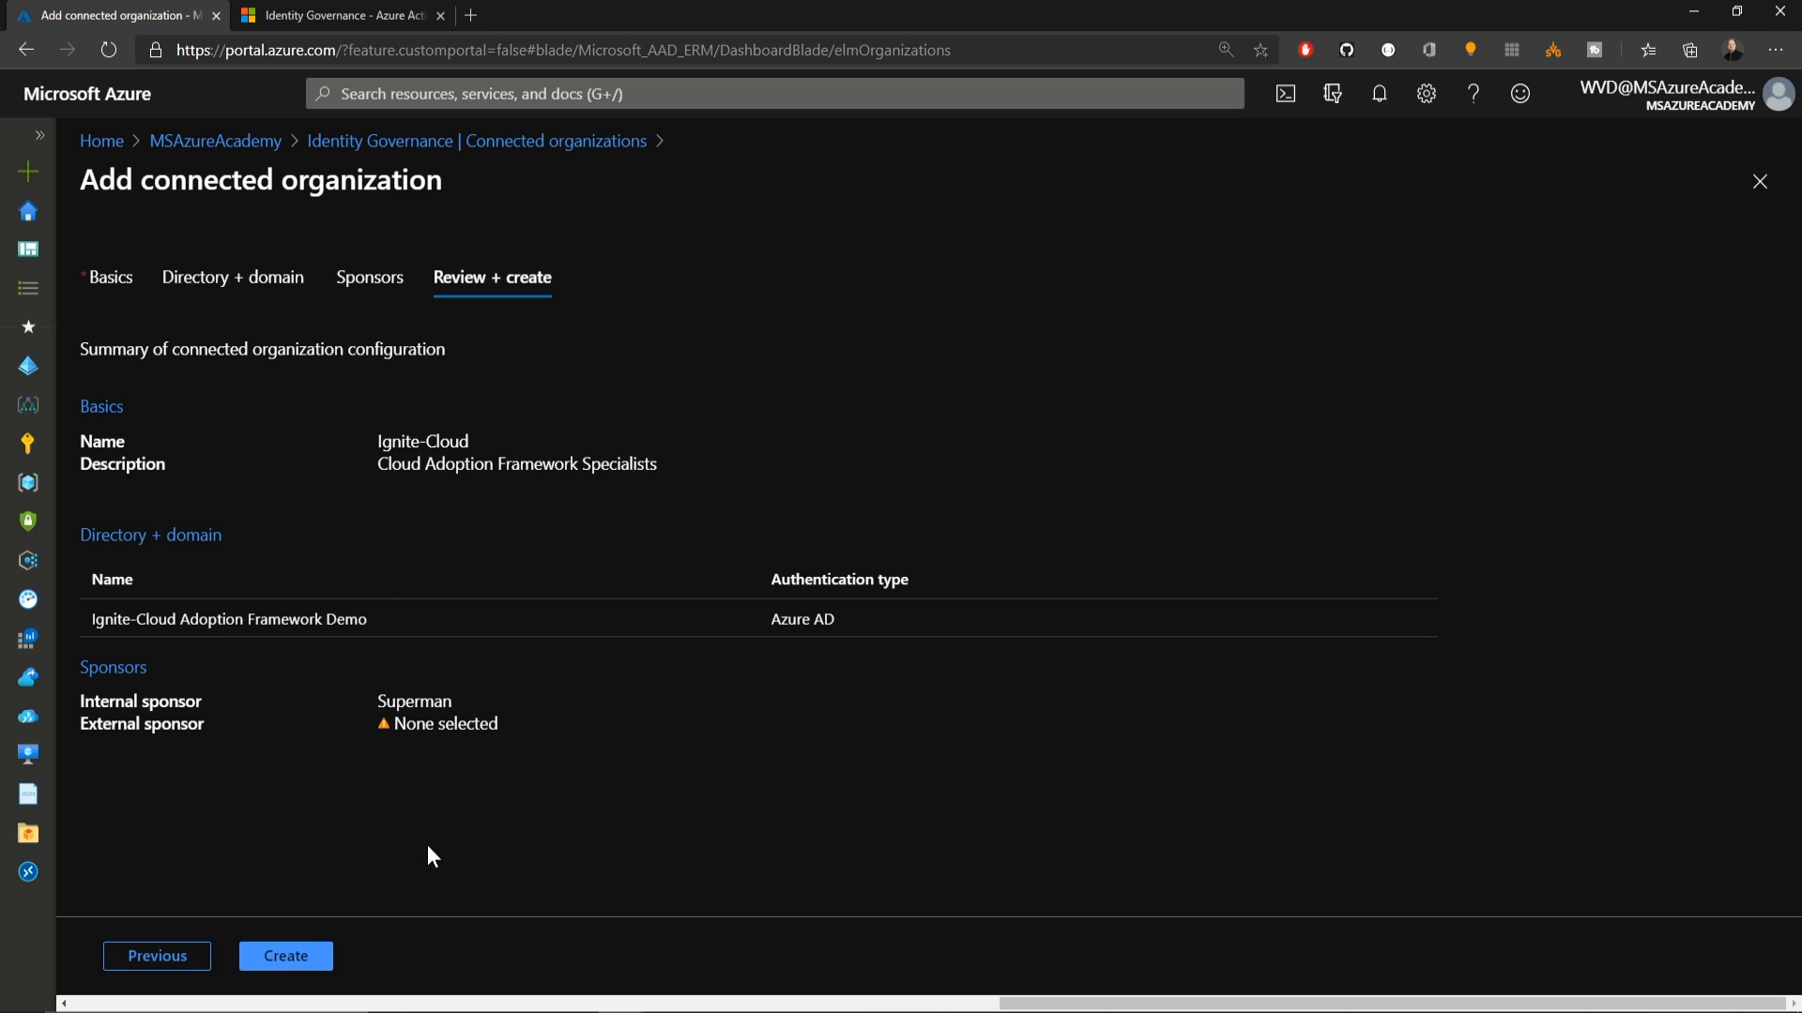
click(294, 955)
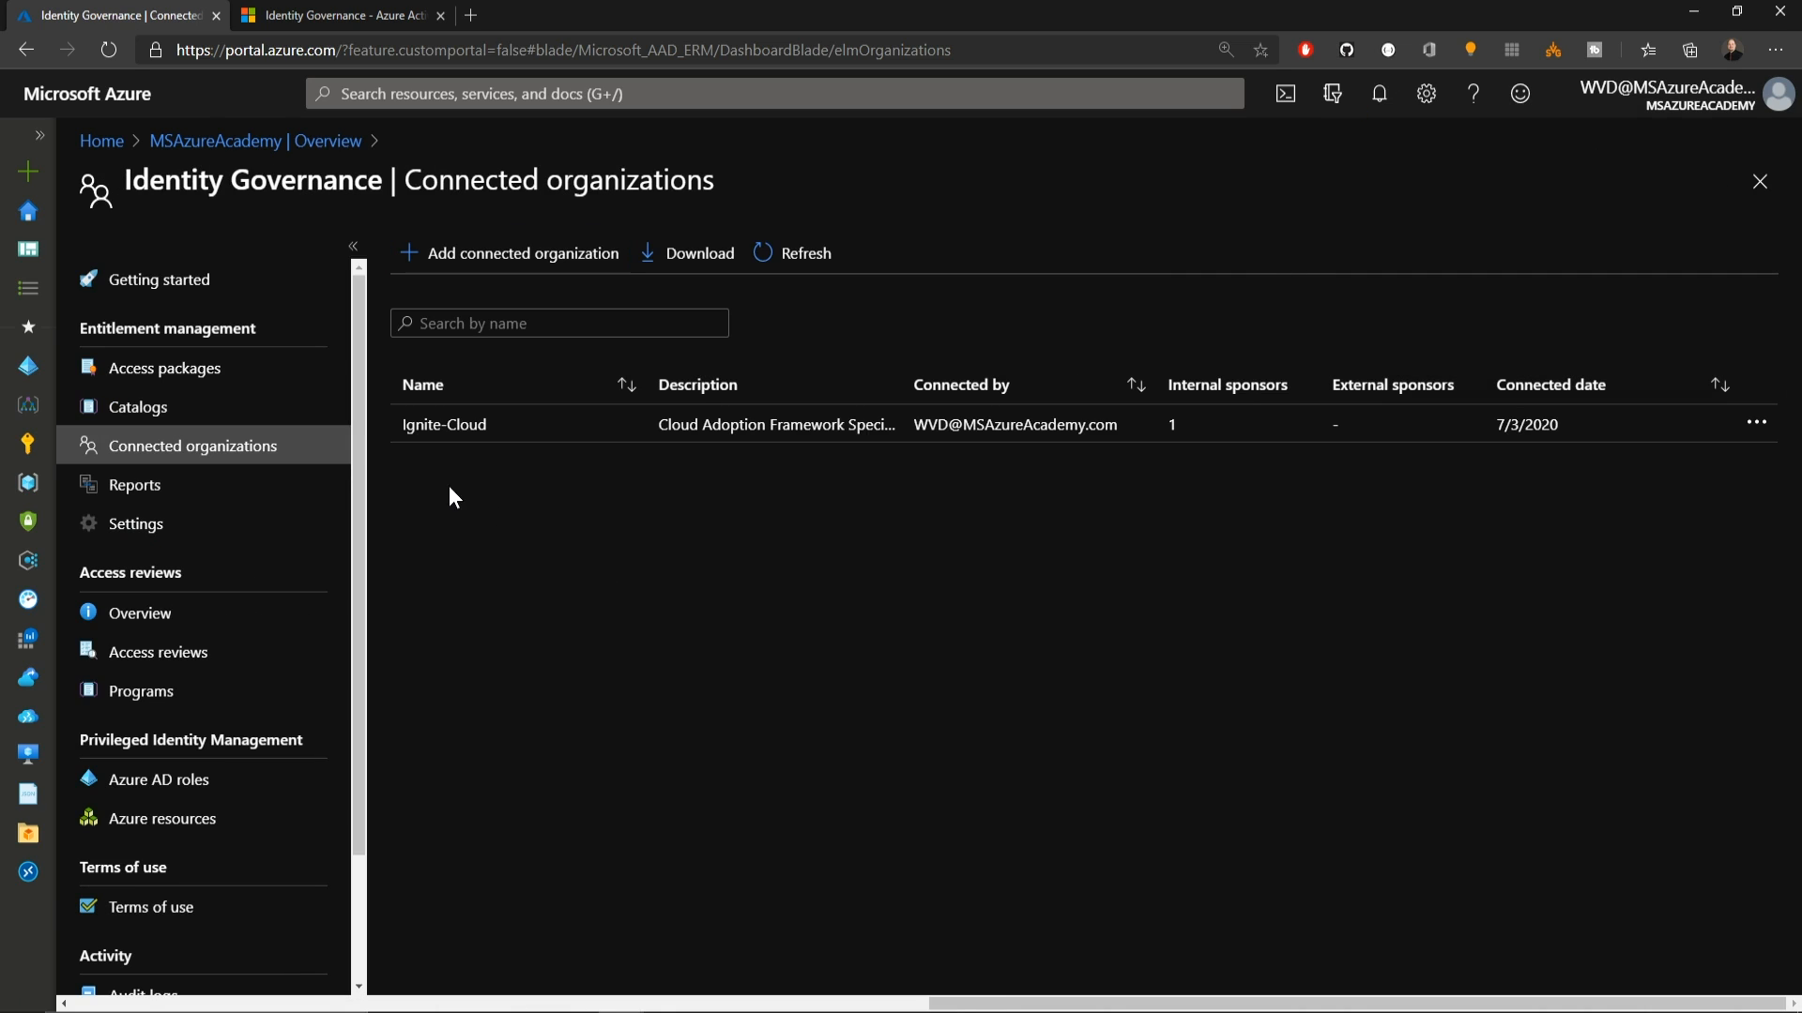
Step: Start access package "CAF Accounting" (General catalog, description "CAF Accounting - help with Cloud Adoption and controlling costs") with Guest-Accouting as Member and ServiceNow as msiam_access
click(188, 371)
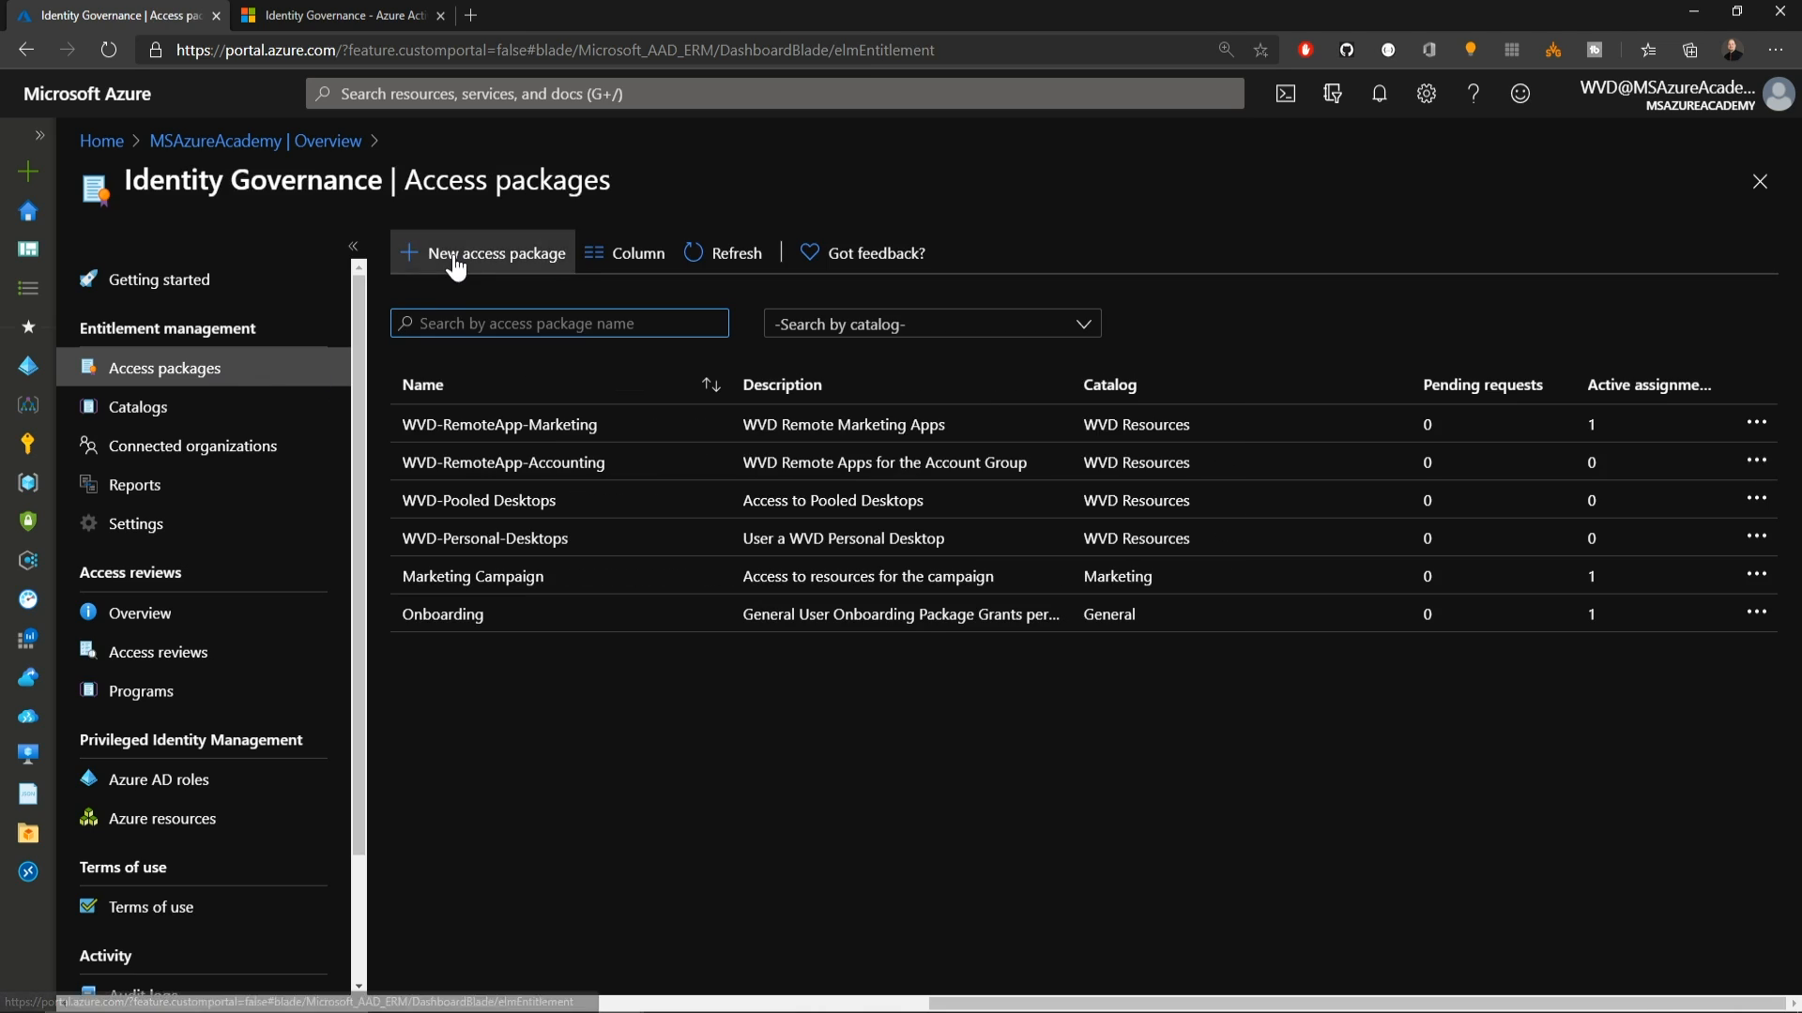
click(456, 265)
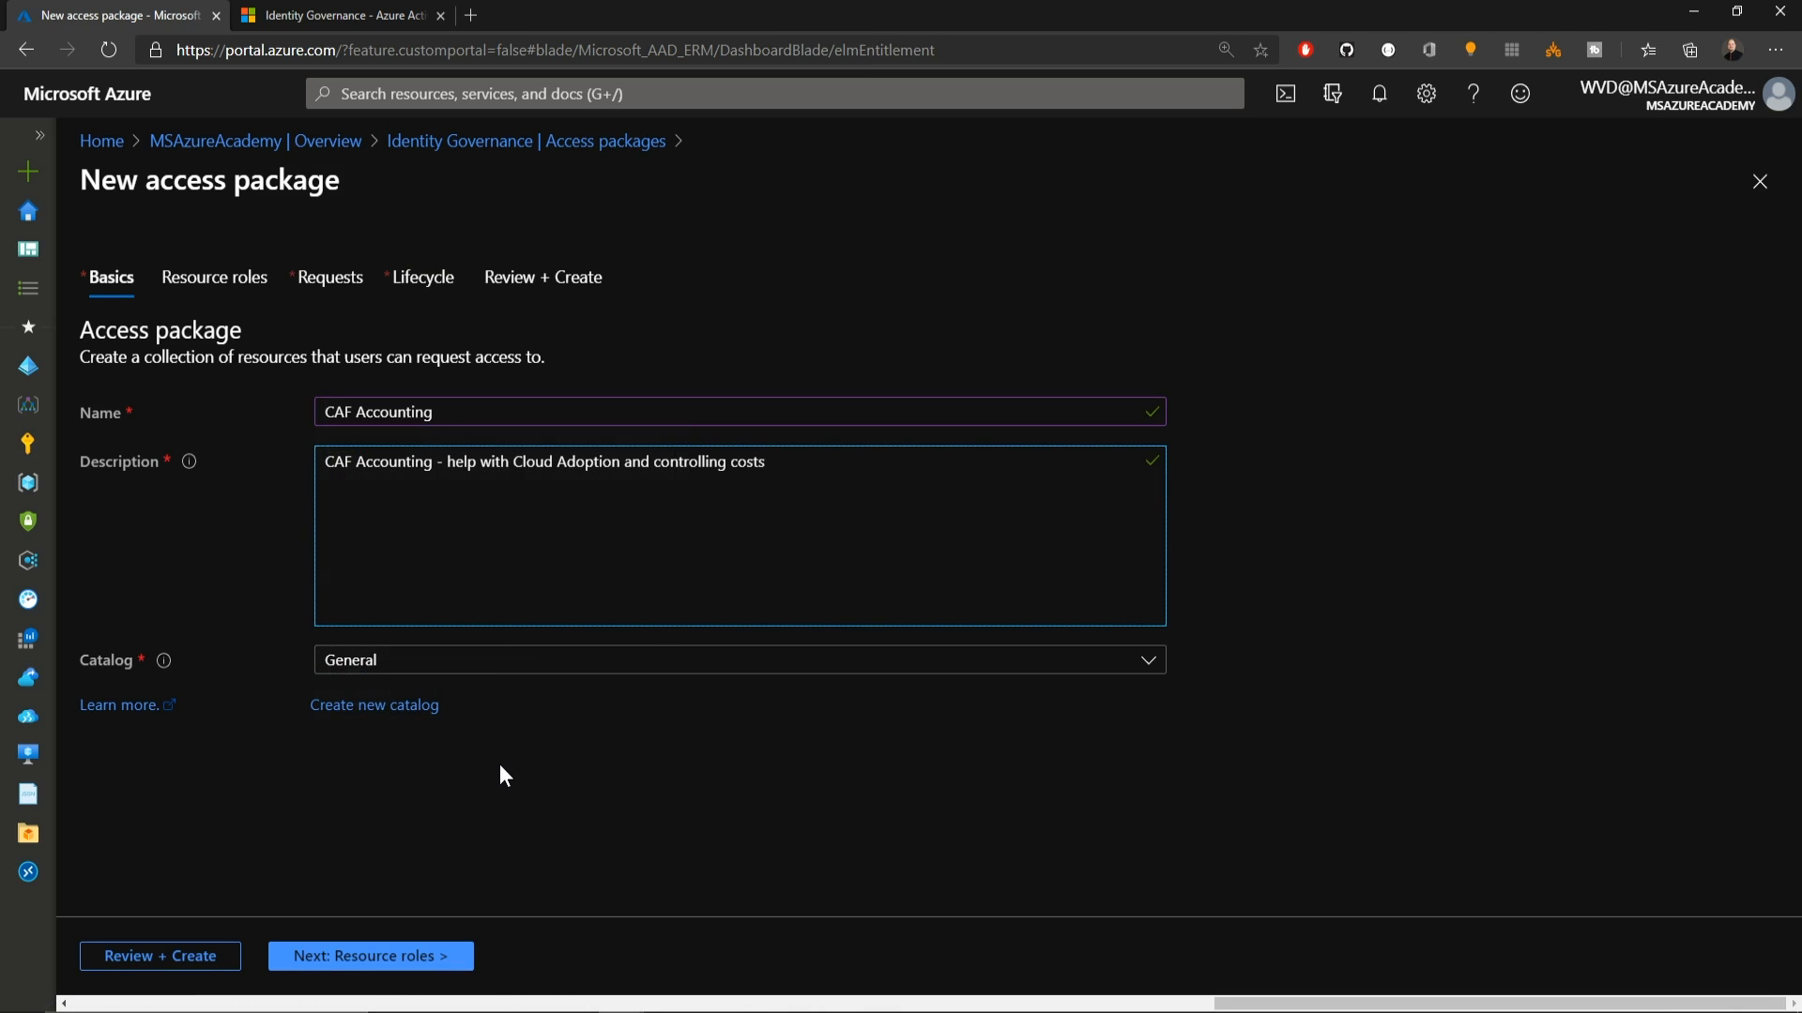
click(410, 954)
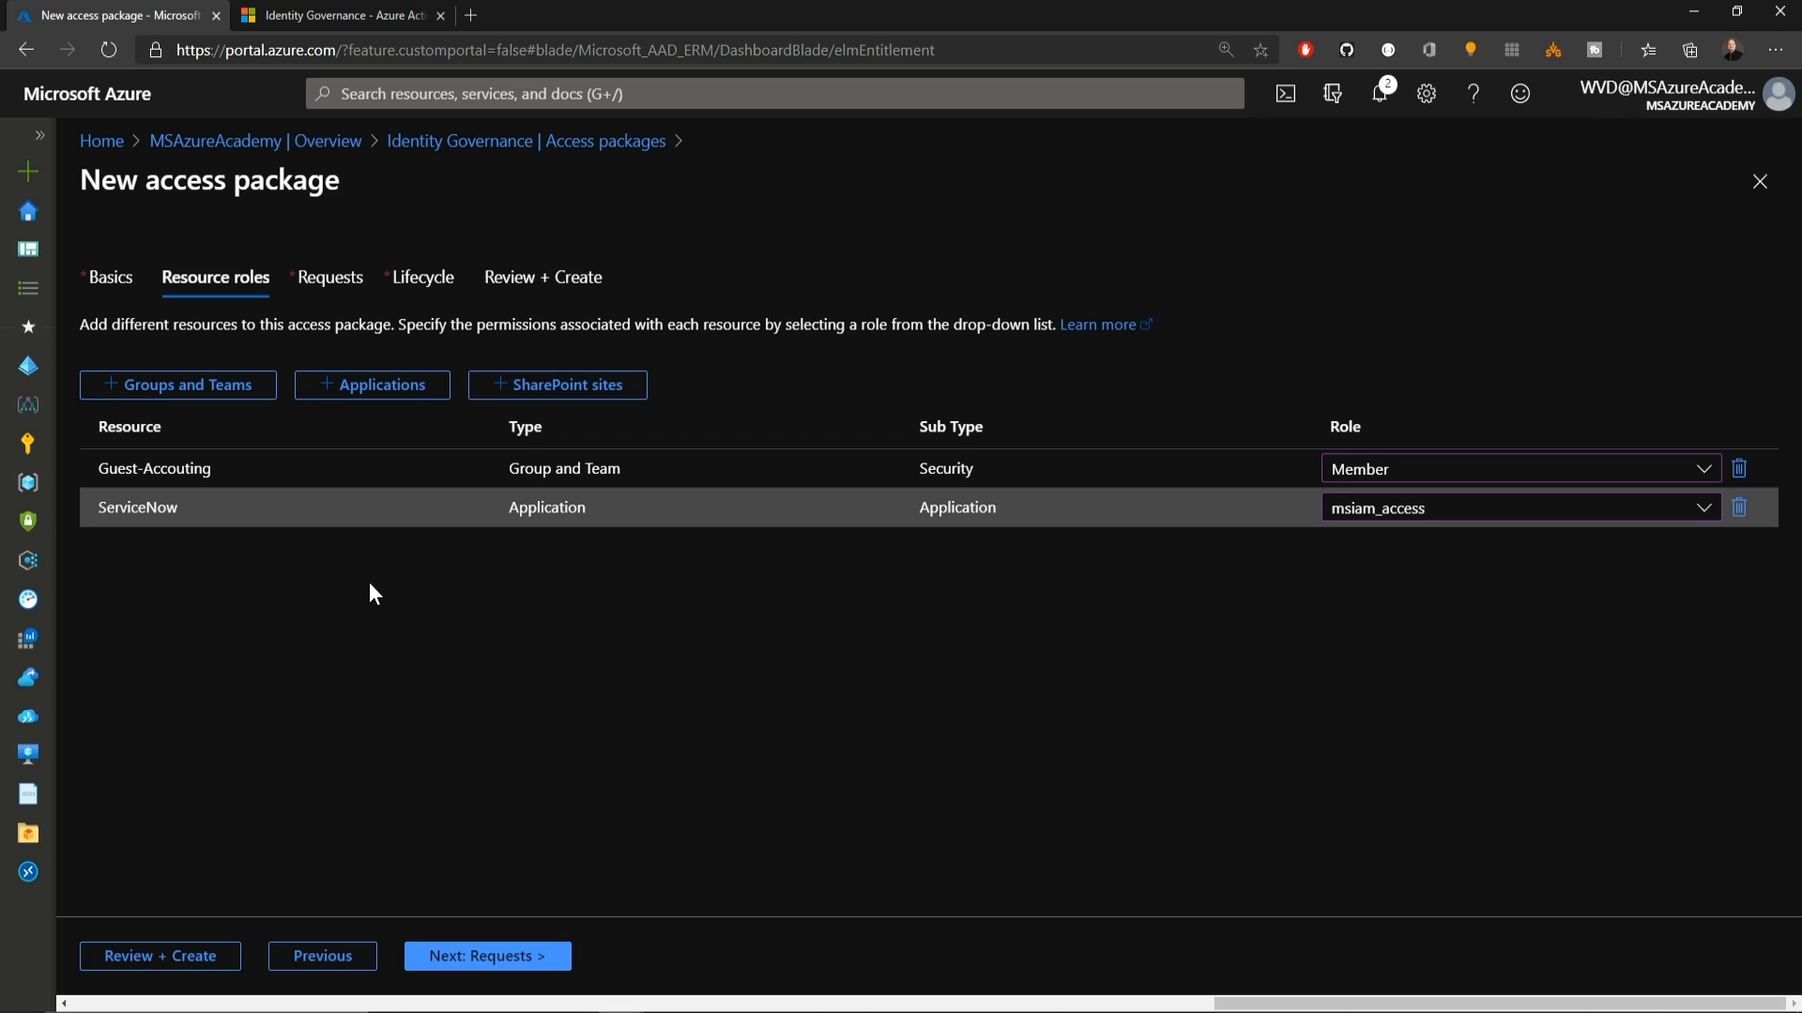
click(507, 955)
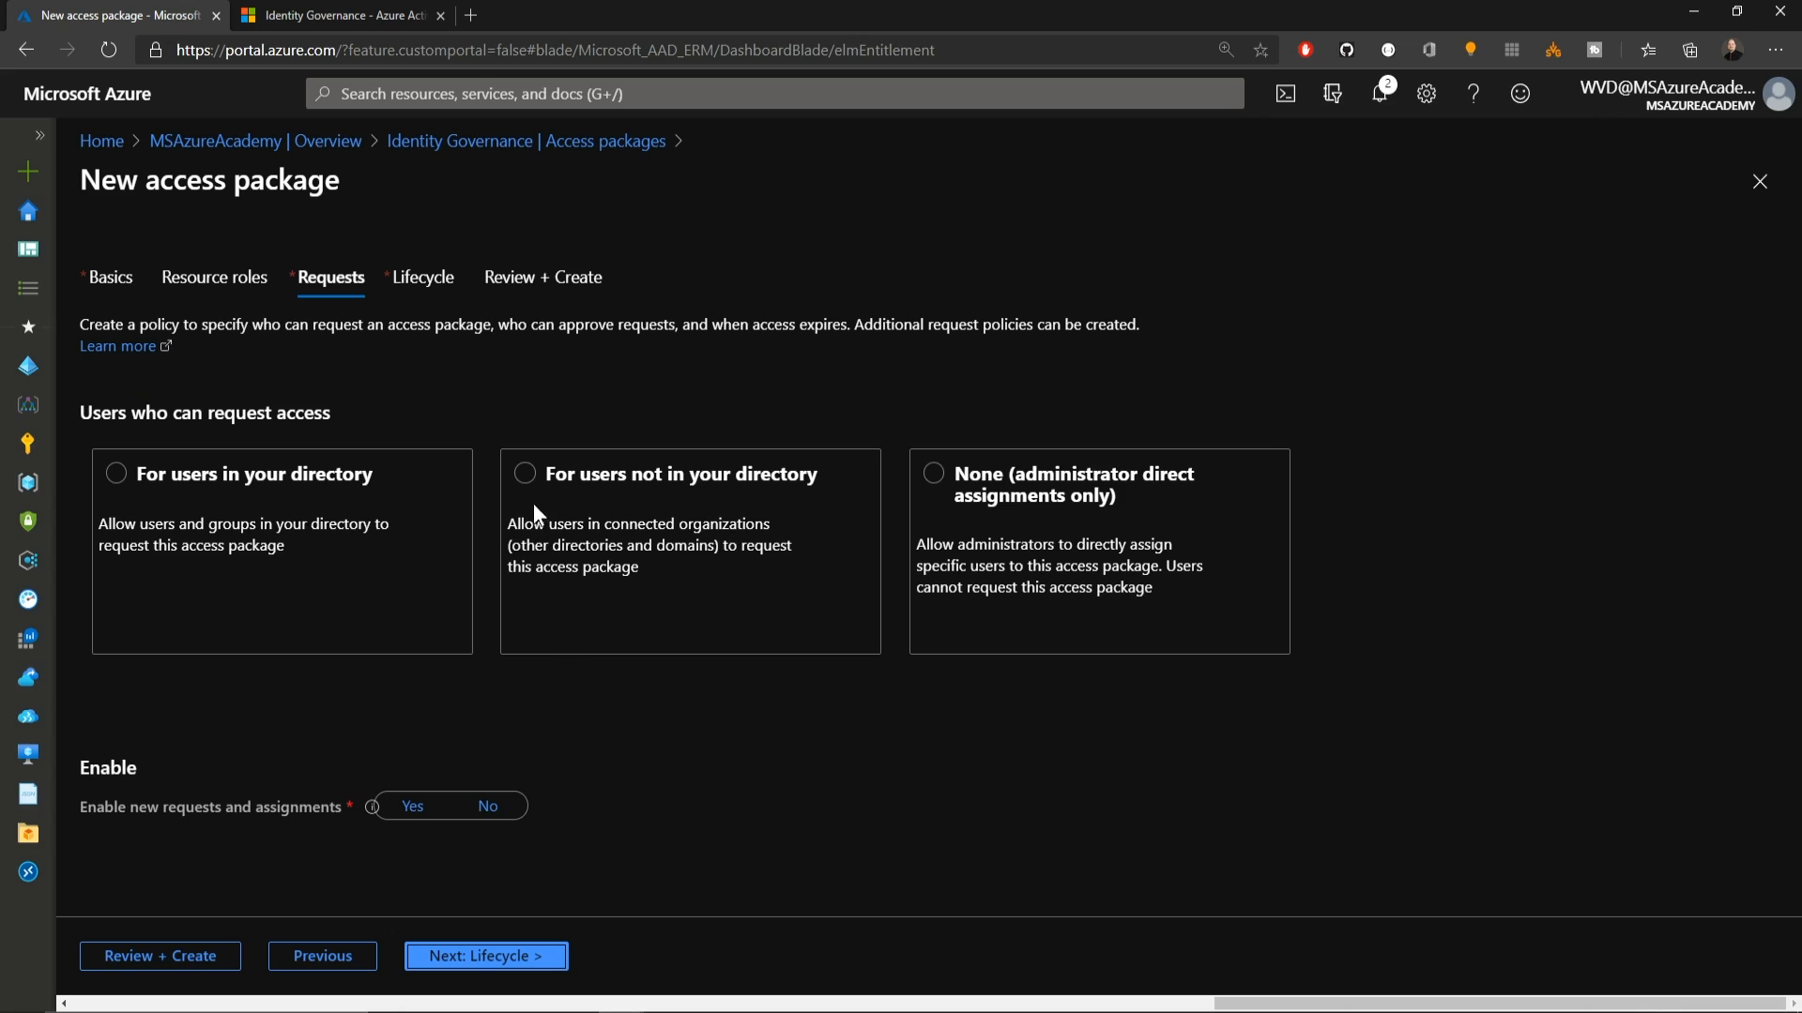
Step: Allow requests from users not in the directory, limited to the specific connected organization Ignite-Cloud
click(526, 476)
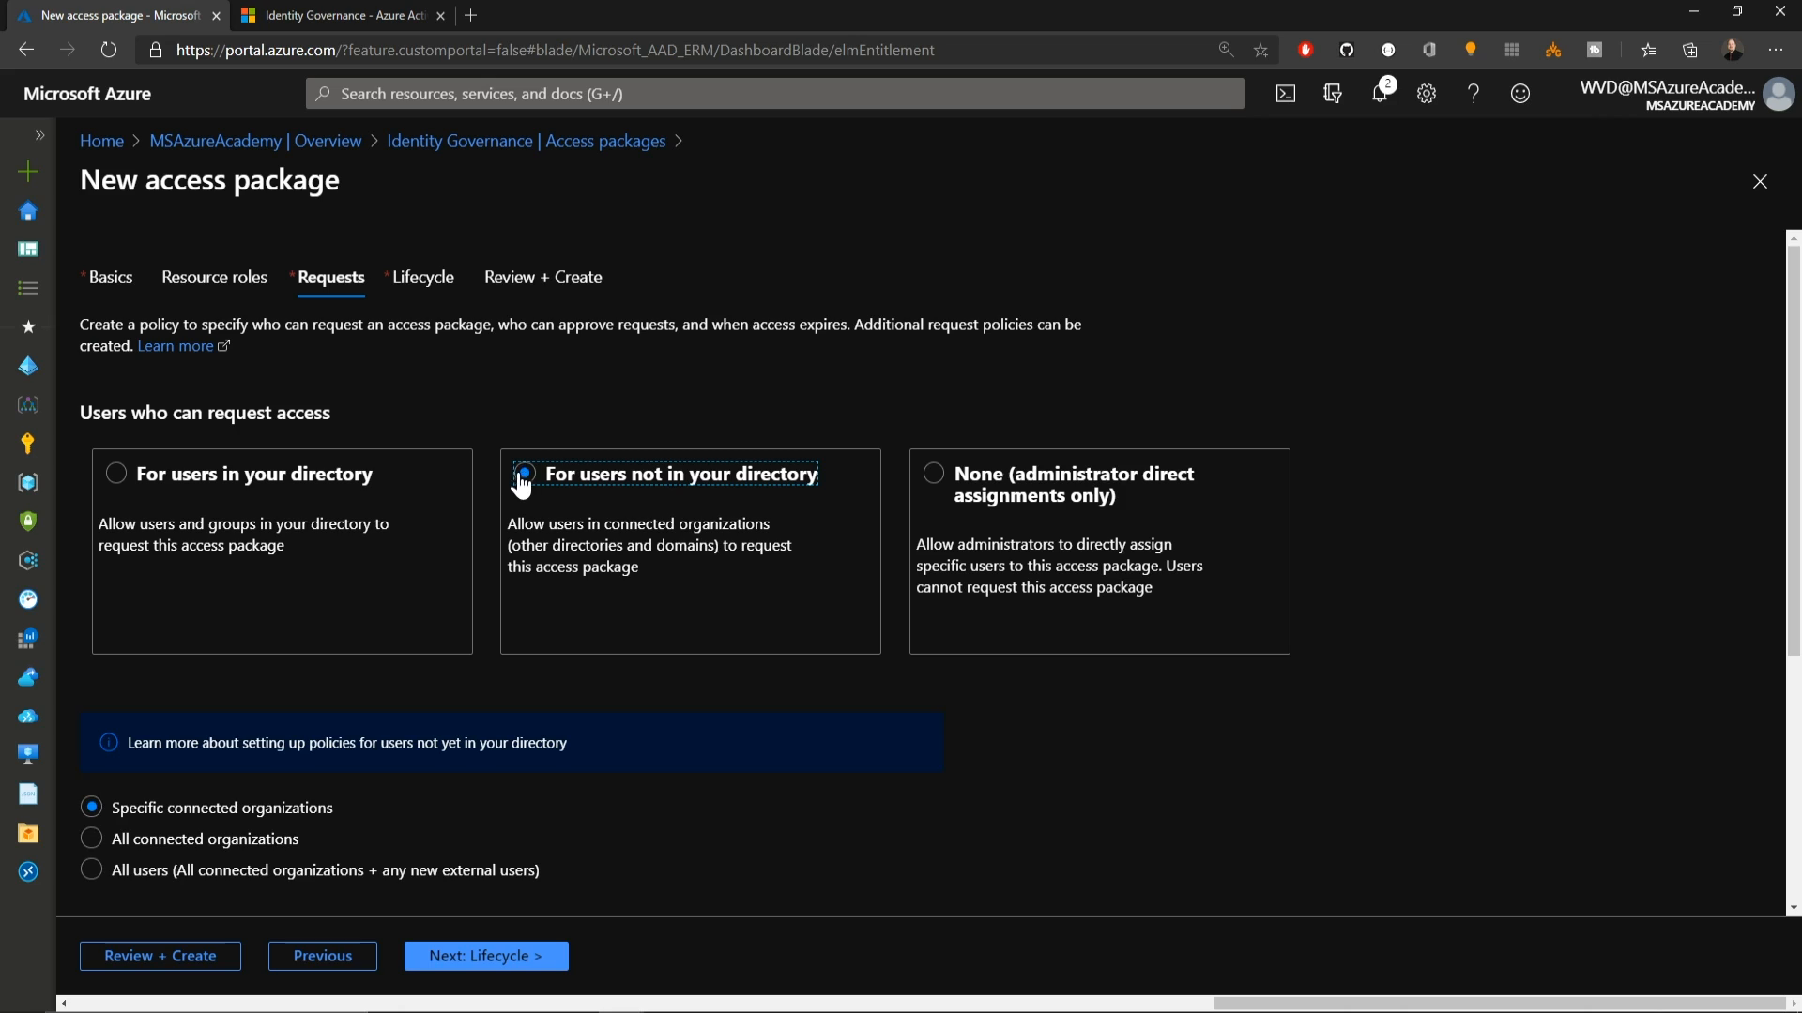
scroll(503, 484, down, 4)
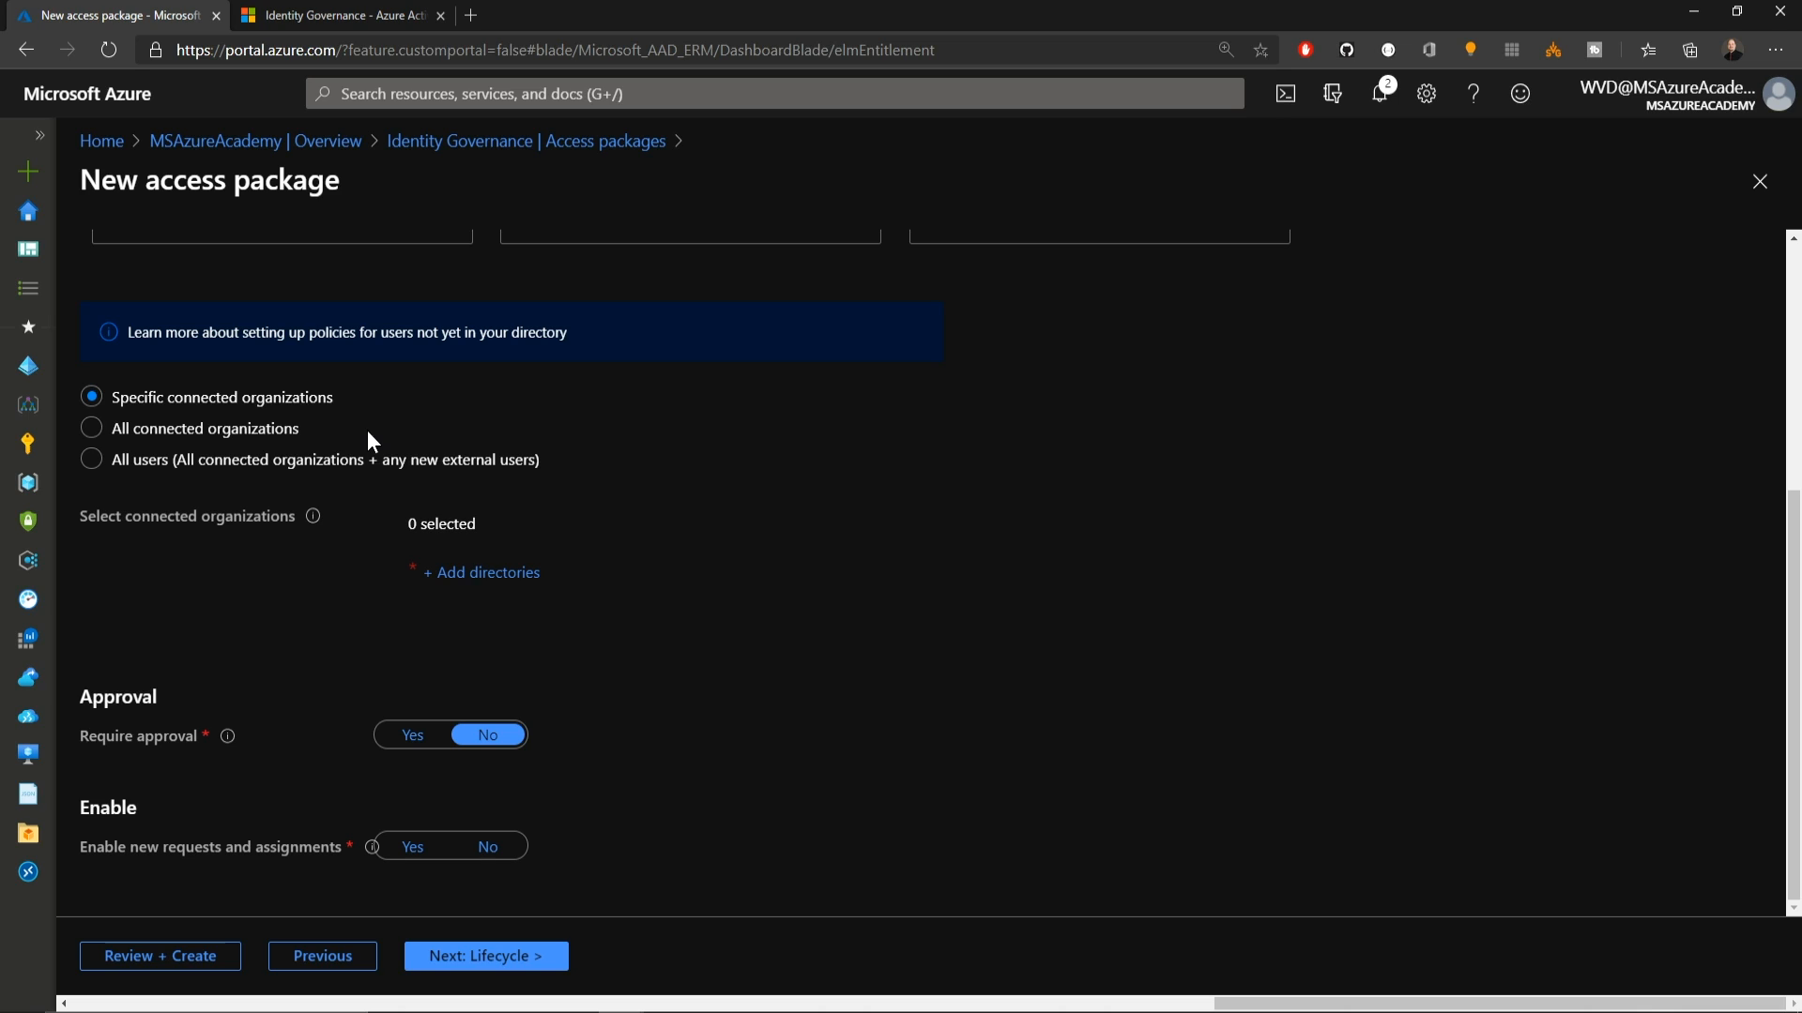
click(477, 574)
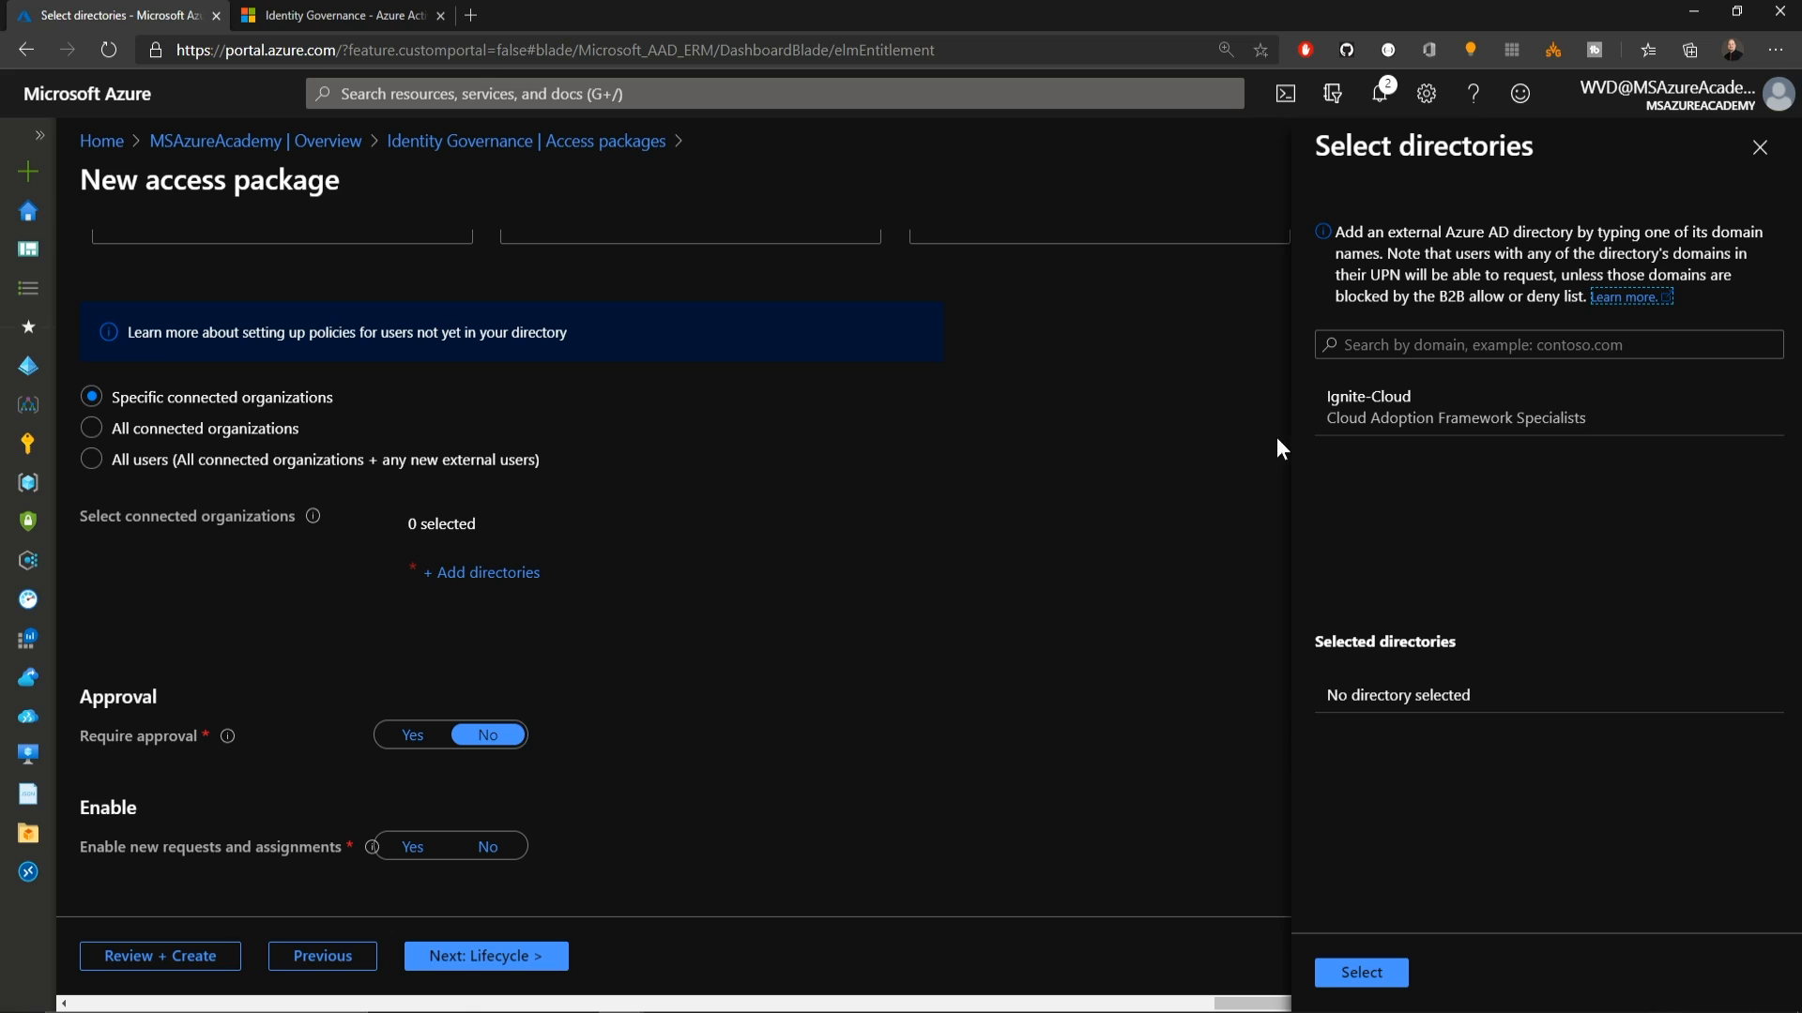
click(1339, 422)
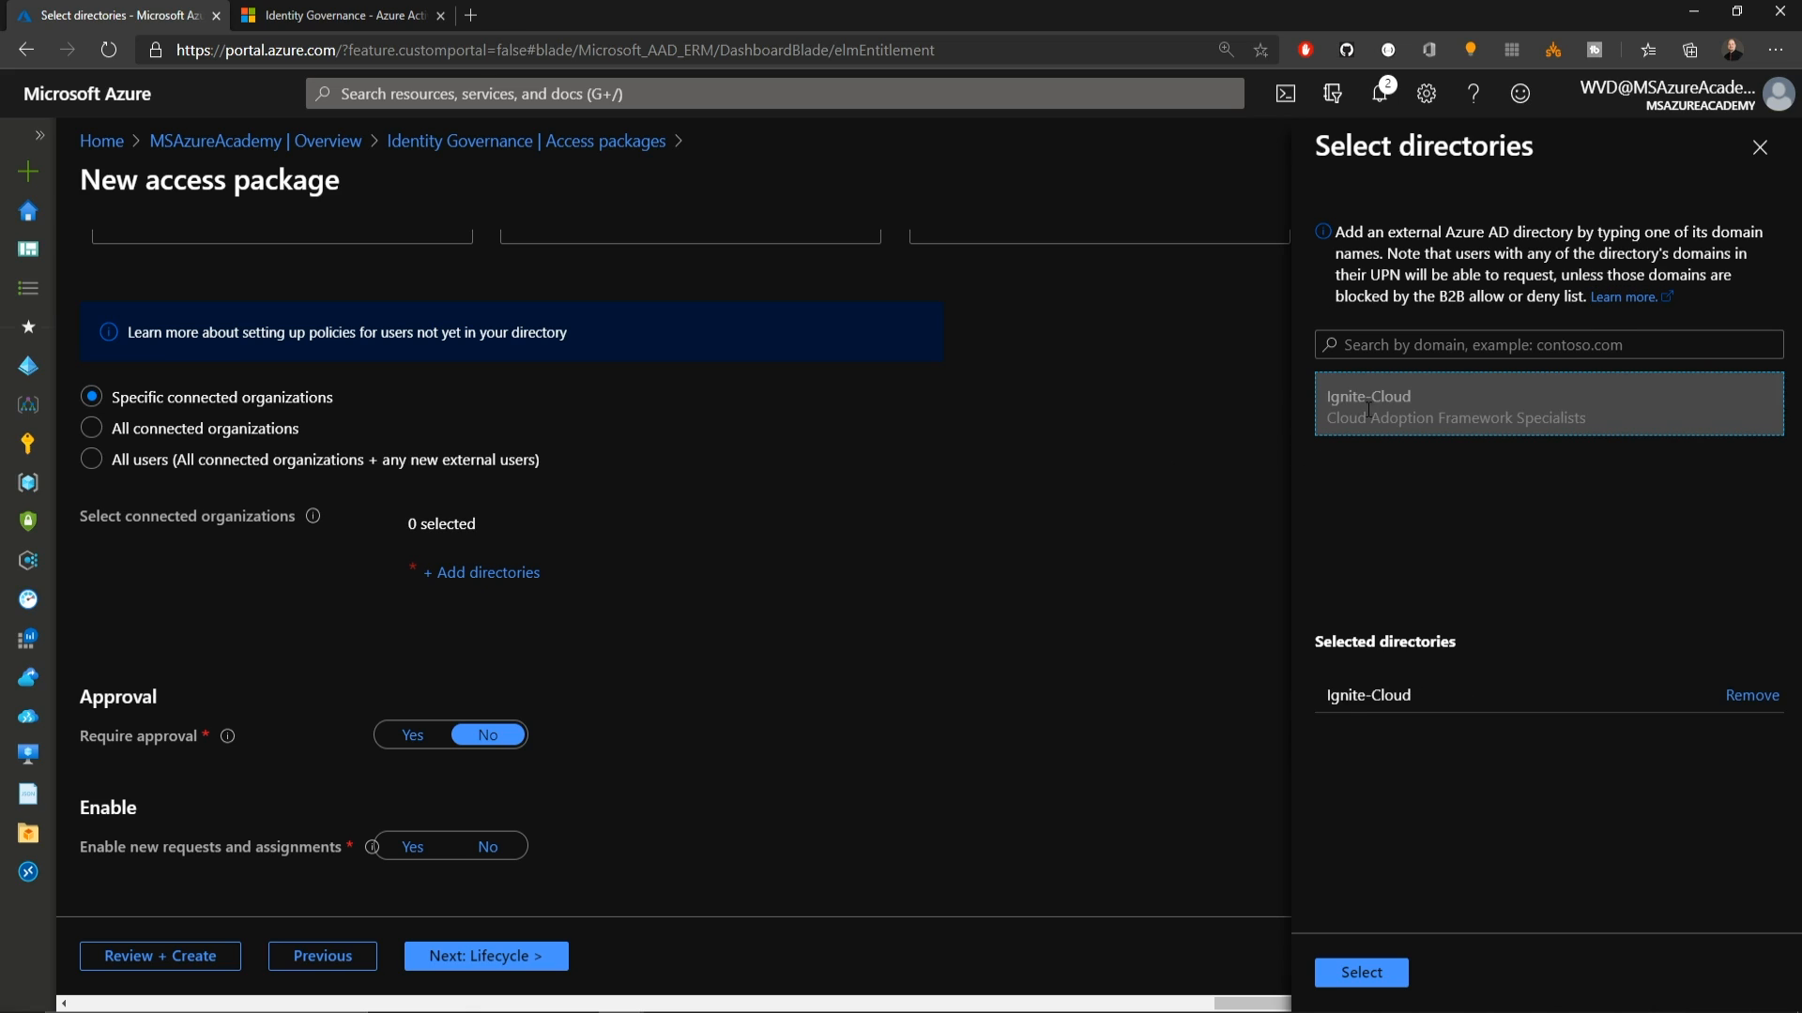
click(1361, 972)
Step: Require approval with the internal sponsor as first approver, enable new requests and assignments, and continue to the lifecycle settings
click(413, 735)
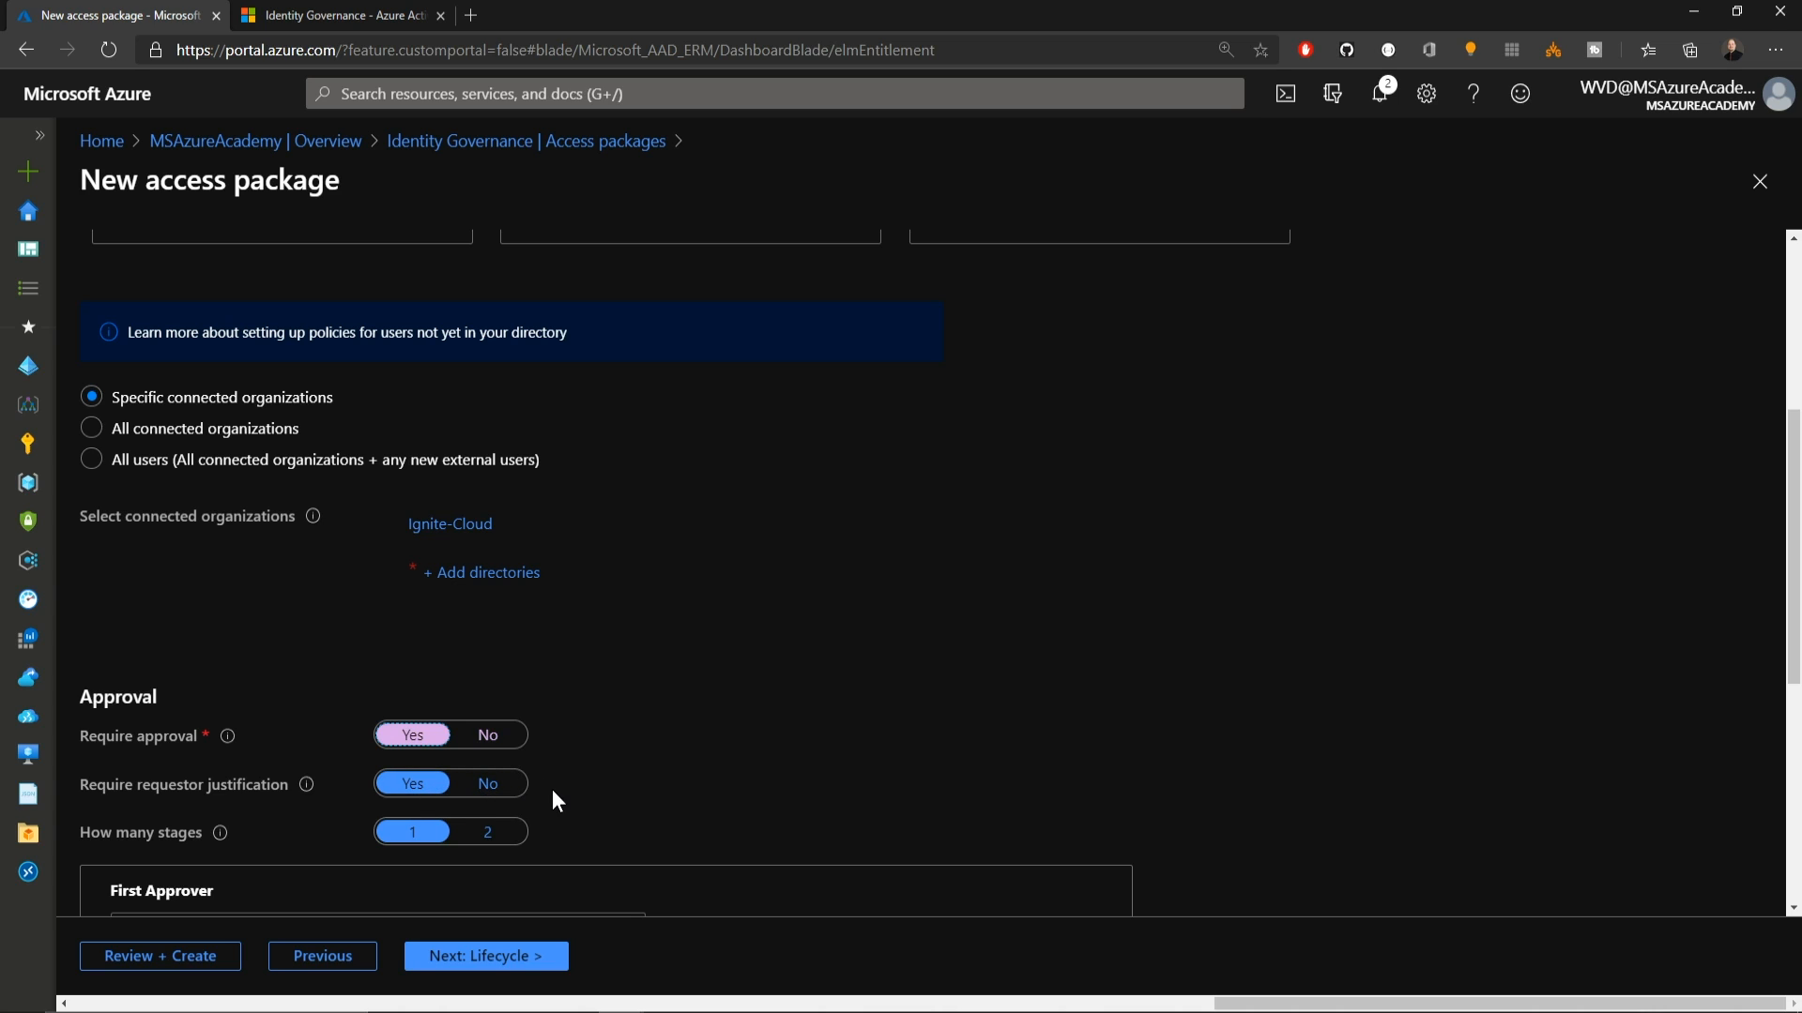
scroll(552, 793, down, 3)
scroll(552, 790, down, 3)
click(563, 389)
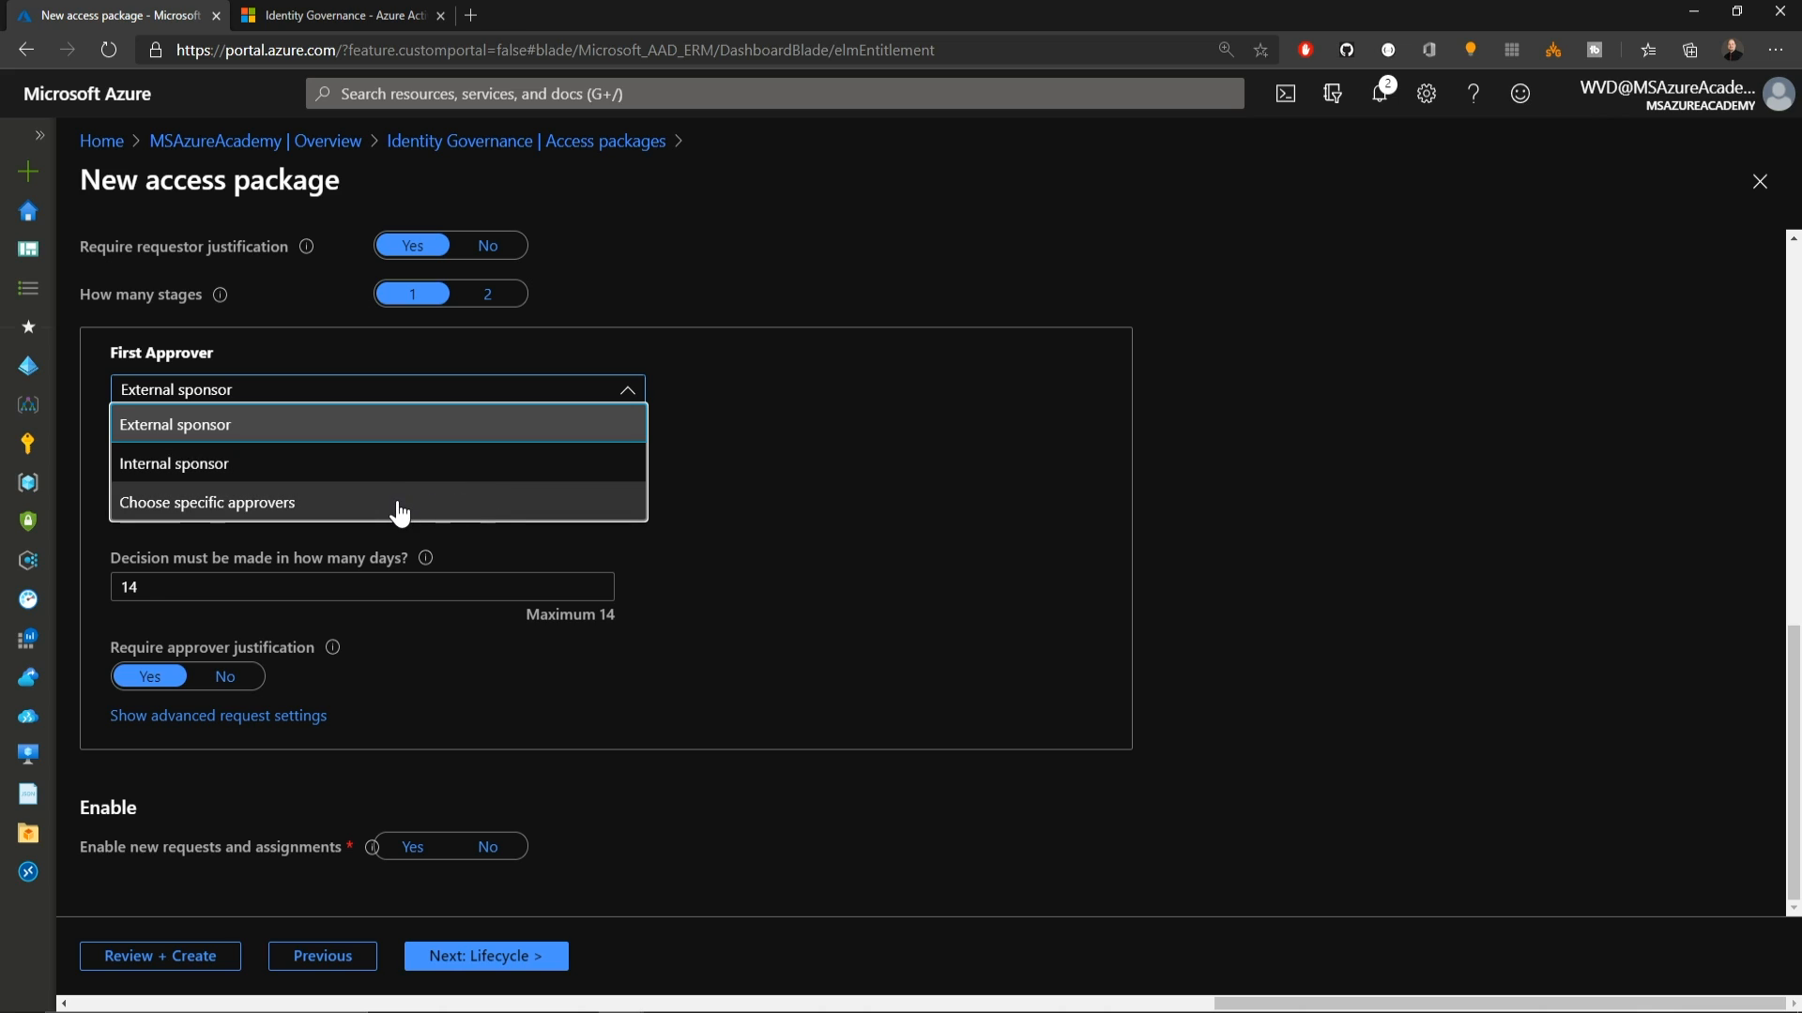
click(414, 466)
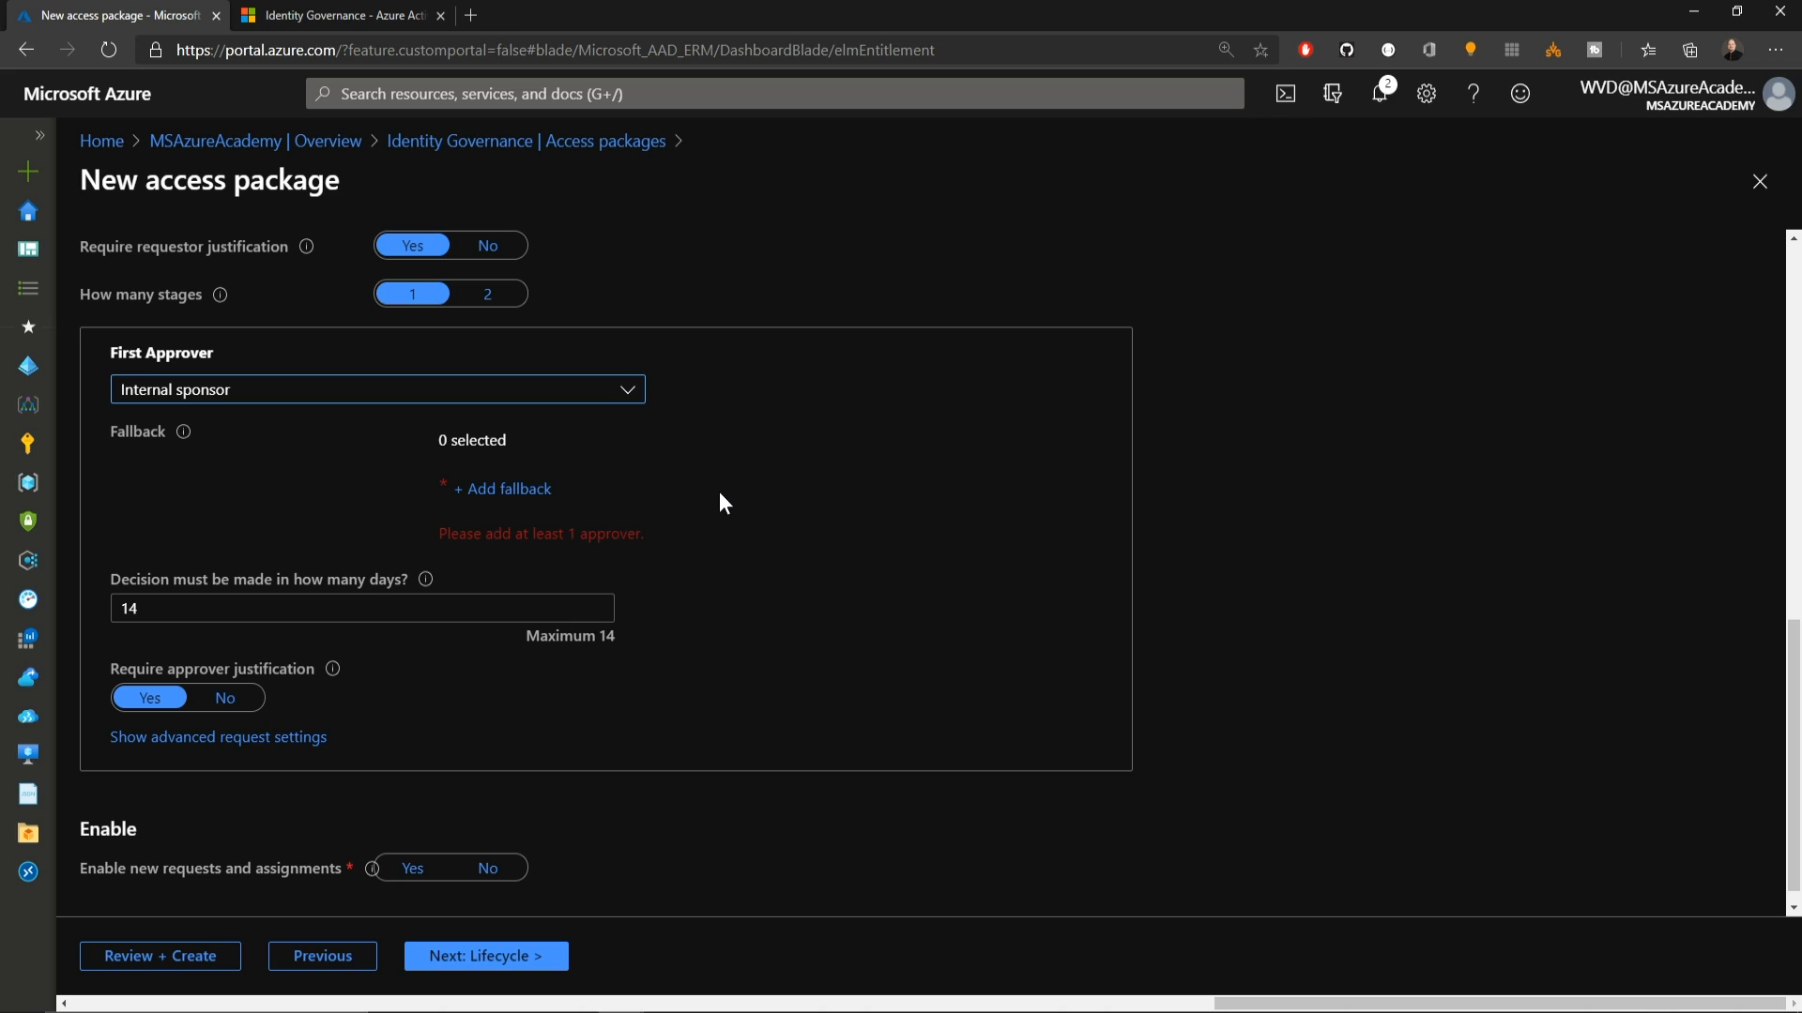
click(413, 873)
click(477, 956)
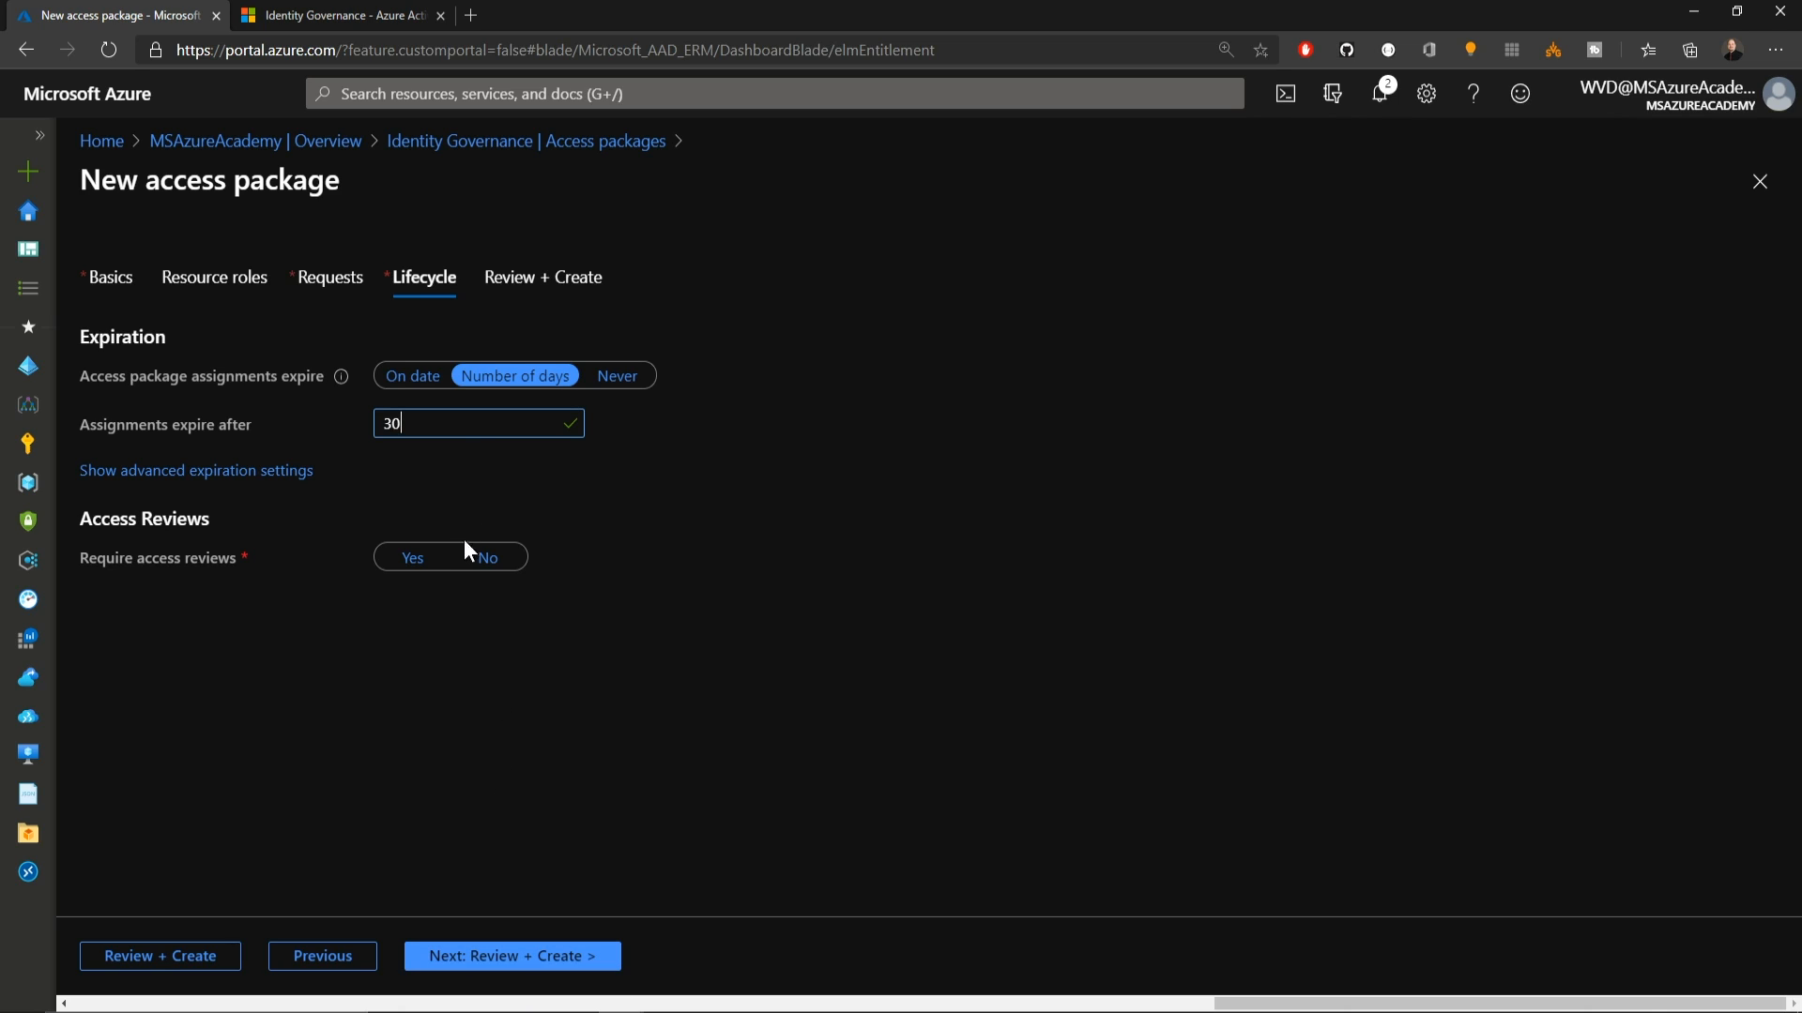
Step: Expire the package's assignments after 30 days and require monthly access reviews lasting 14 days, with AdamWarlock as the specific reviewer
click(413, 559)
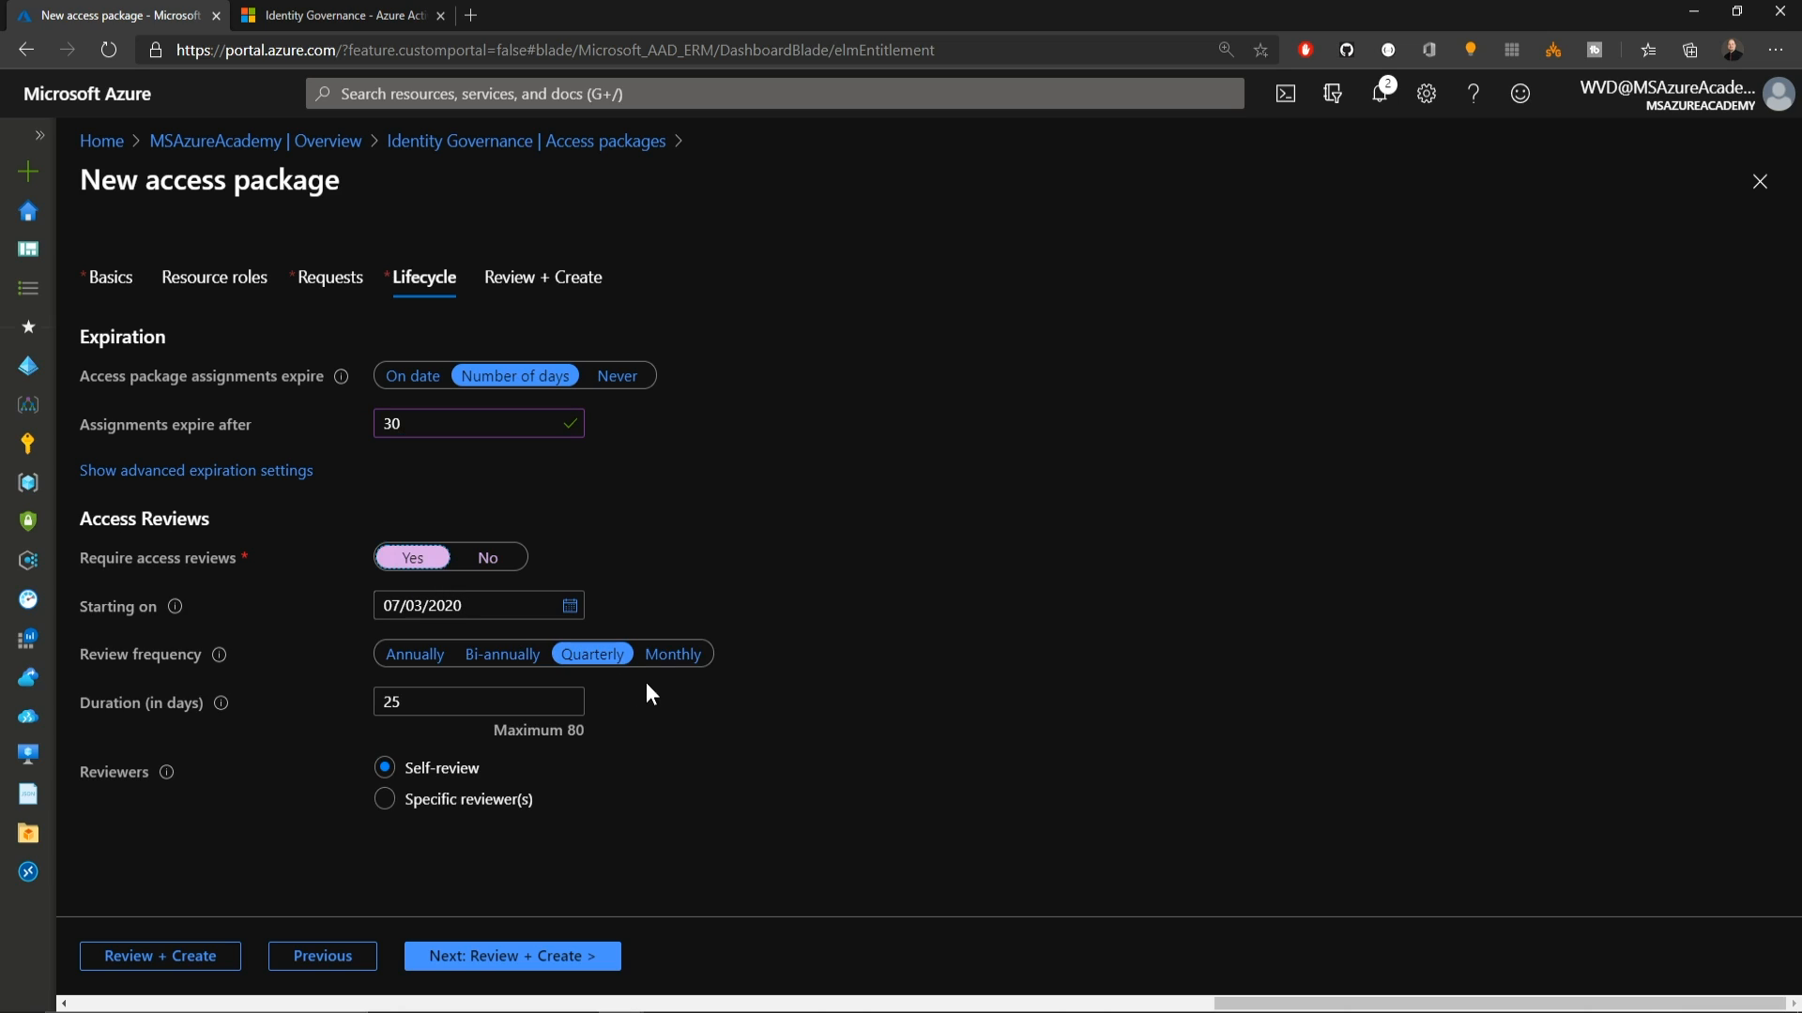
click(673, 654)
click(443, 796)
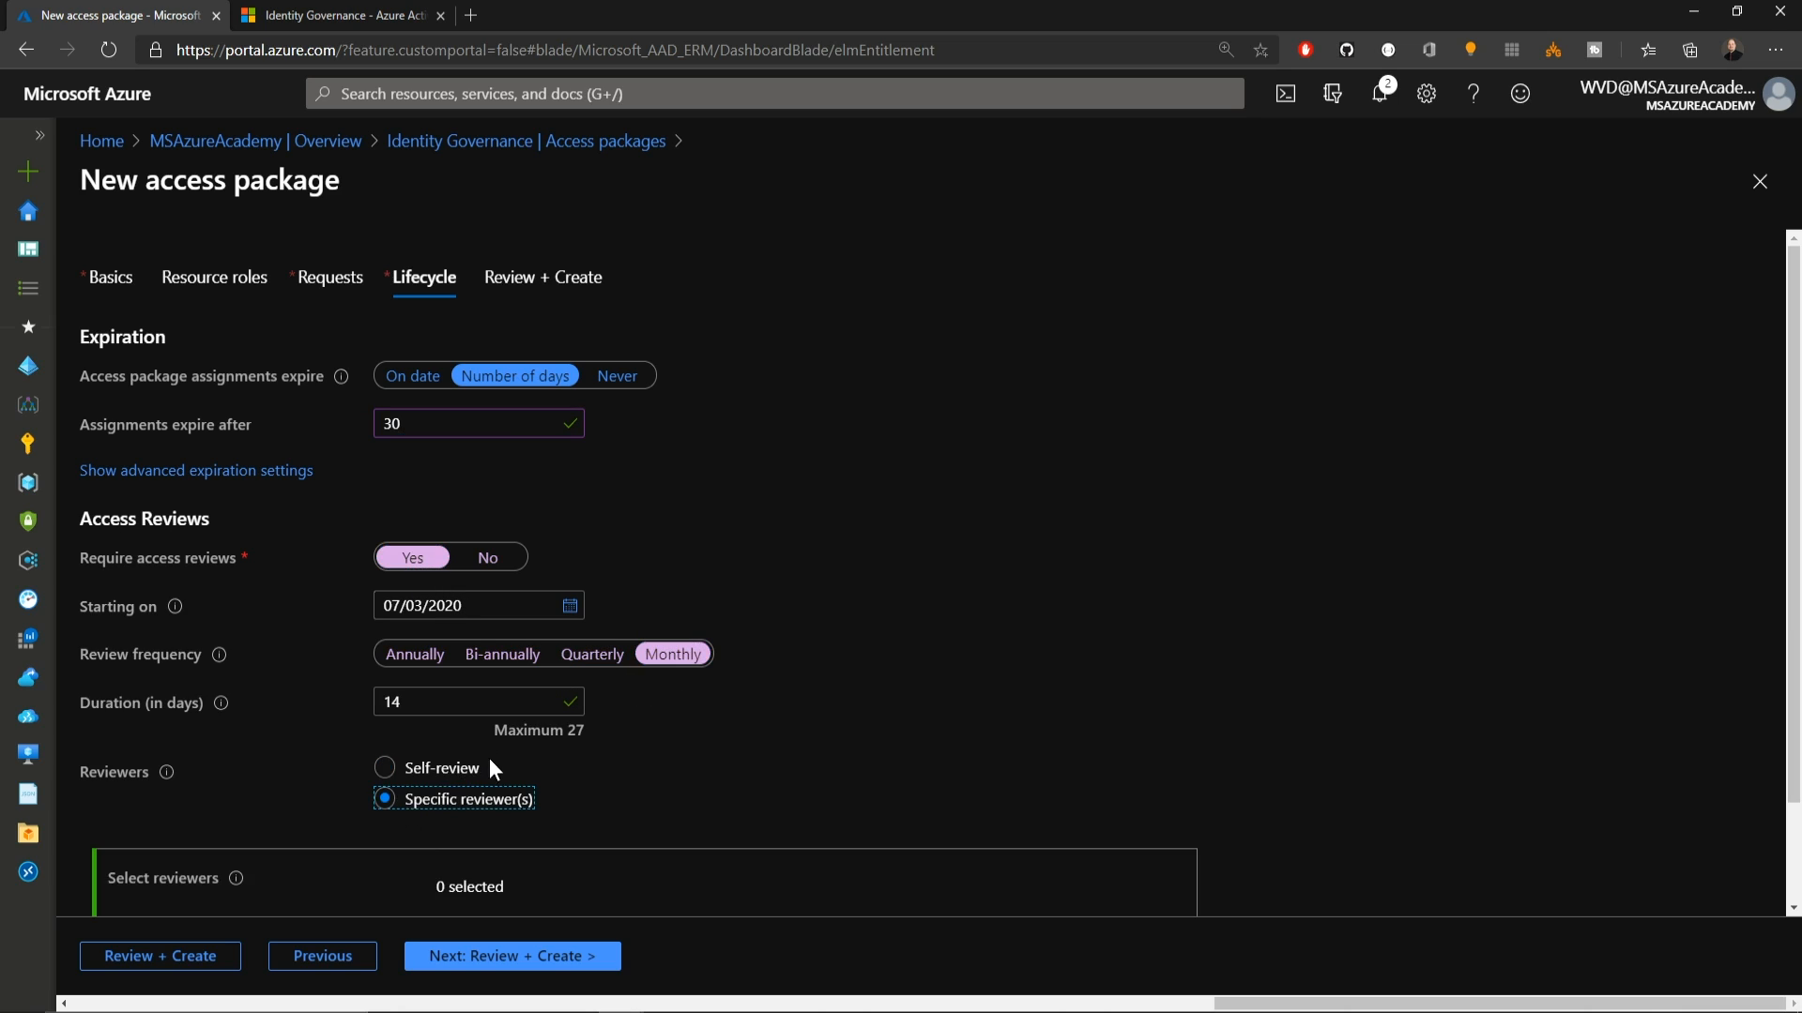
scroll(488, 759, down, 1)
click(1504, 972)
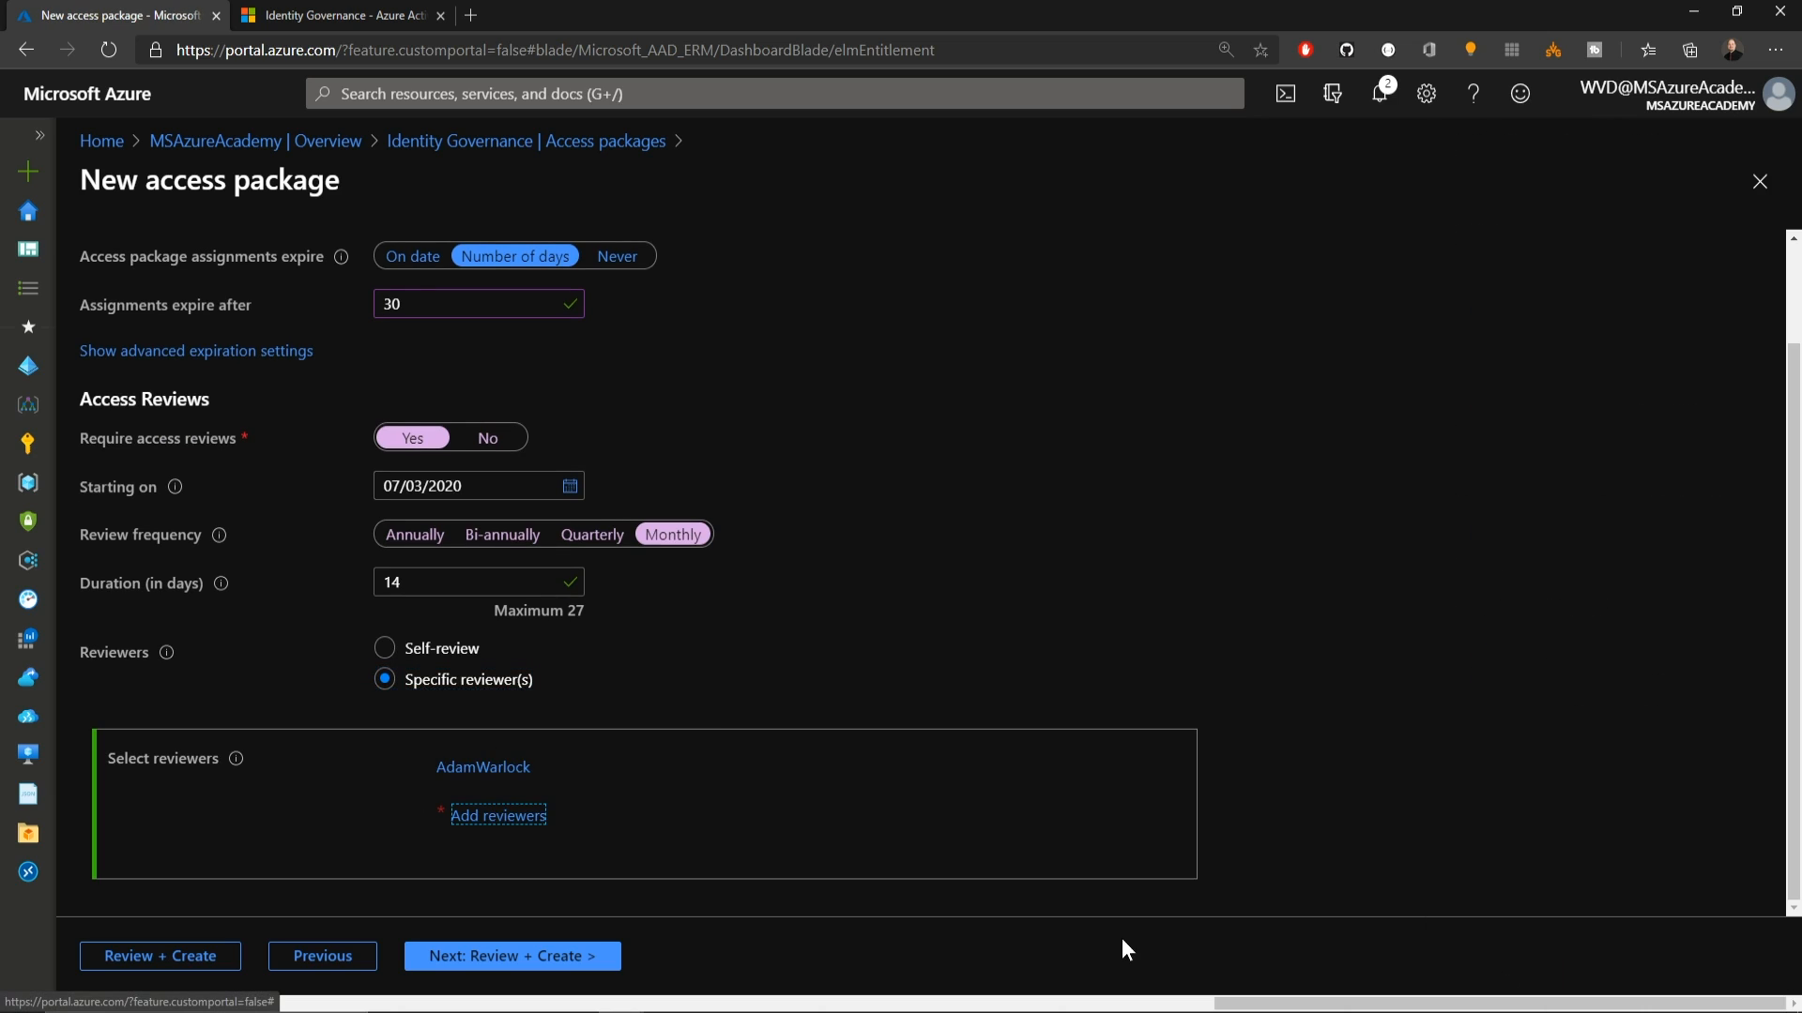
Step: Proceed to the configuration summary and create the CAF Accounting access package
click(514, 955)
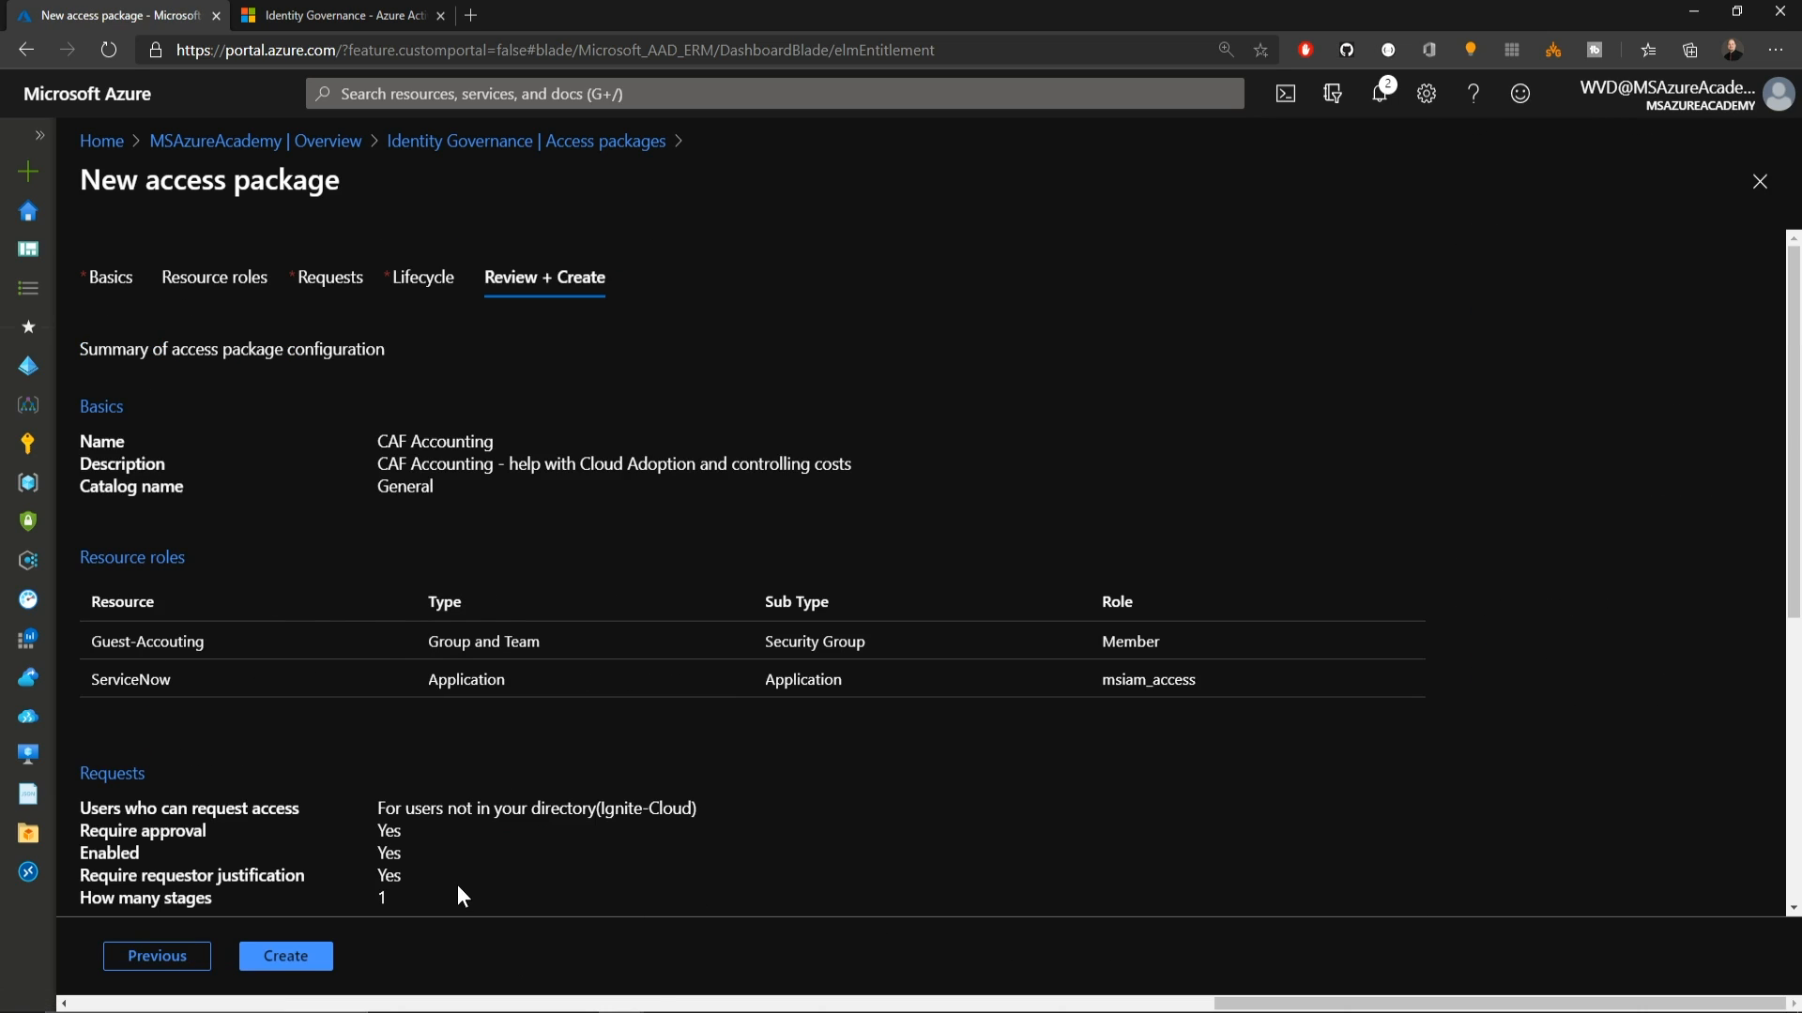
click(1474, 610)
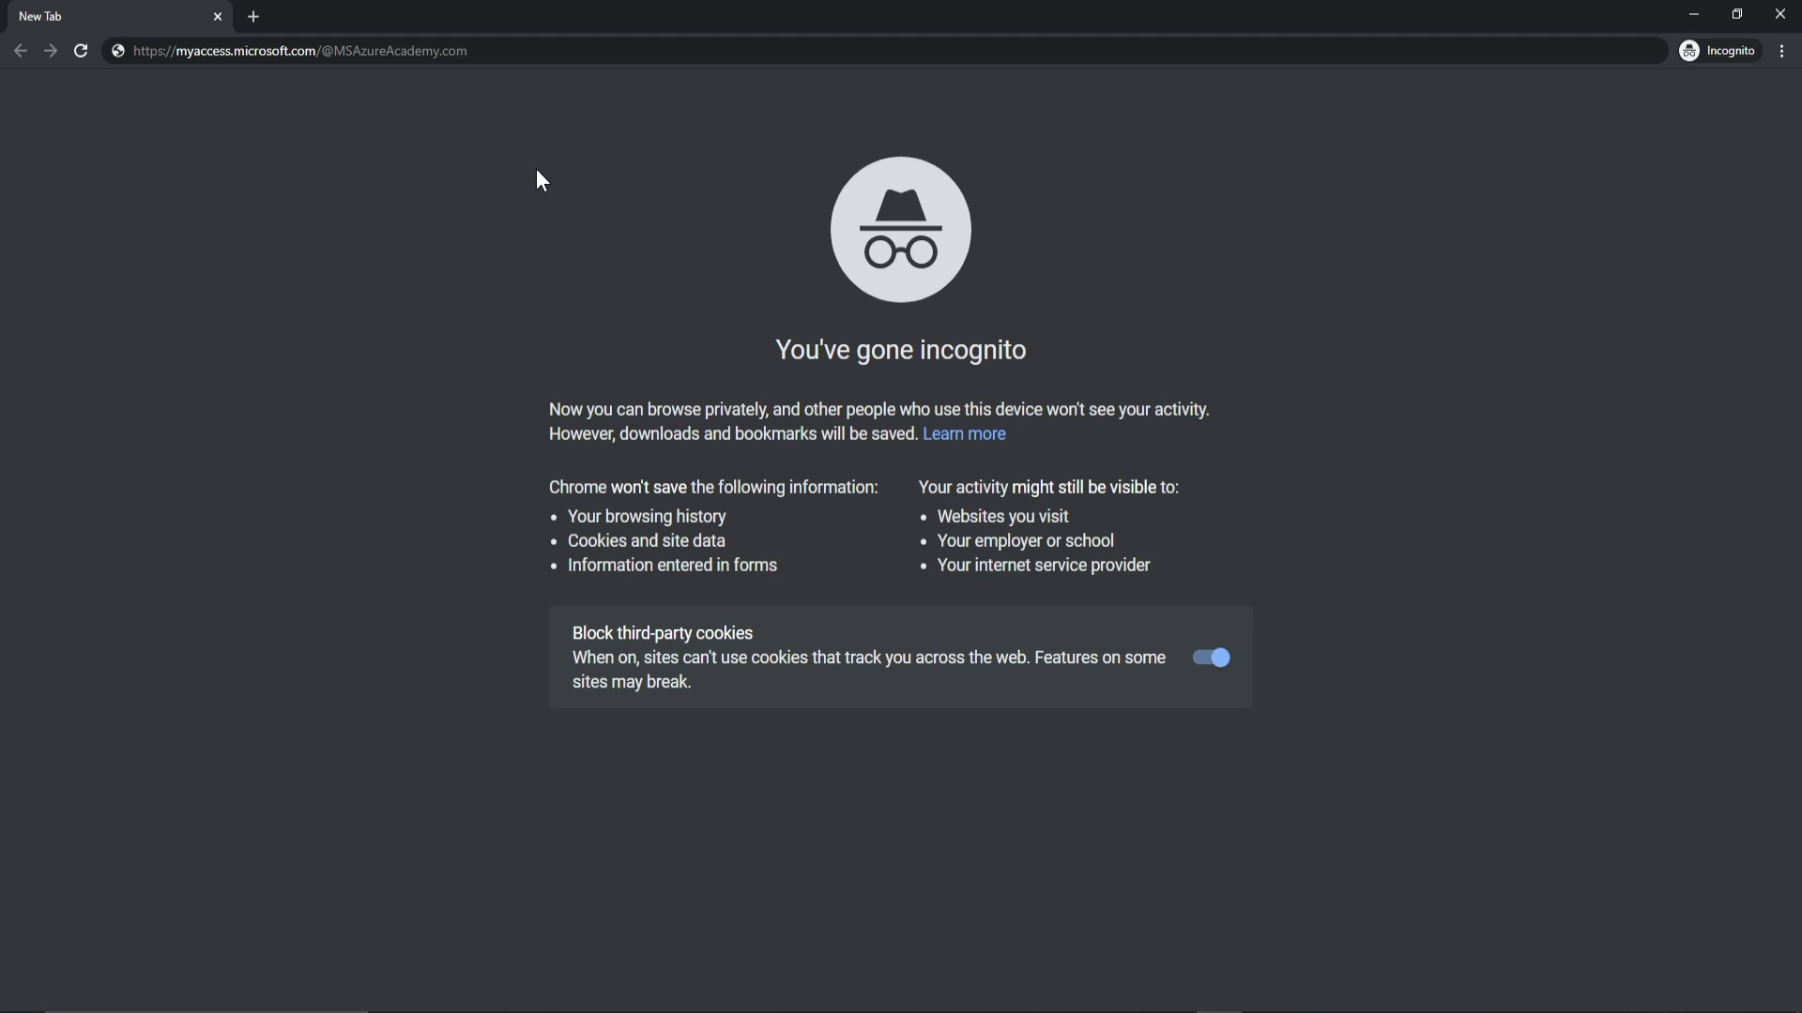
key(Return)
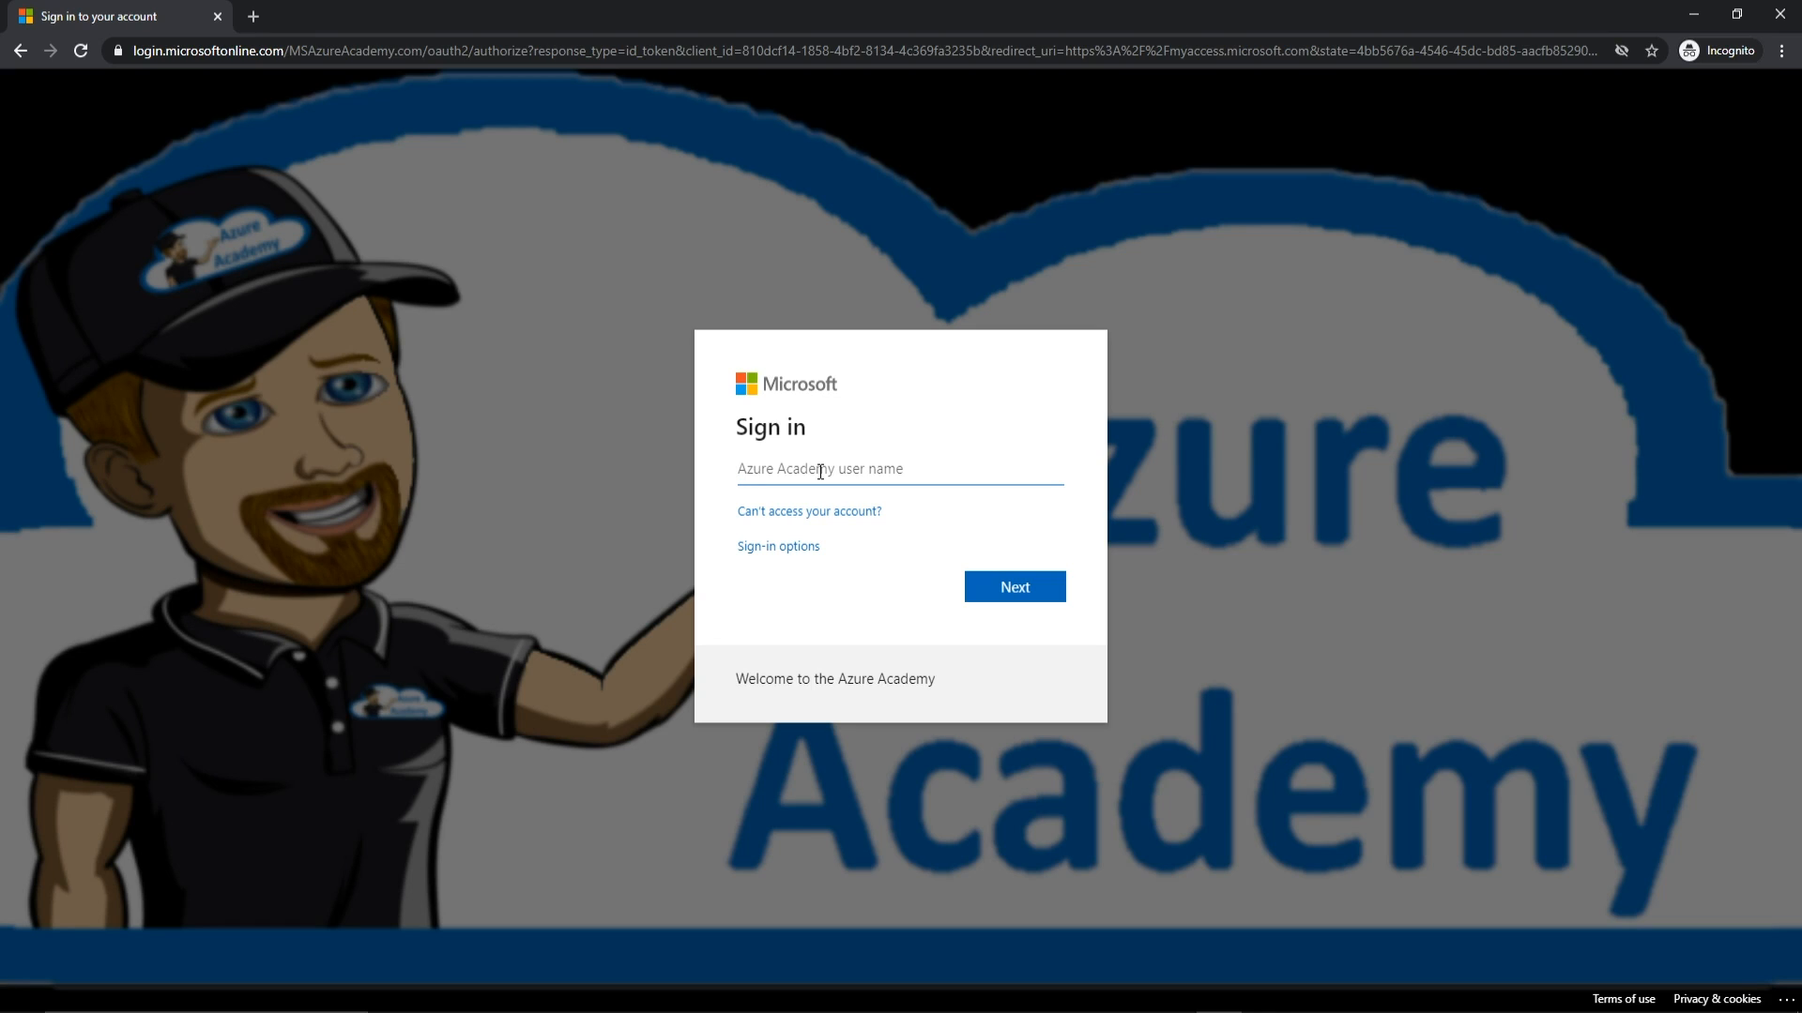
key(ctrl+v)
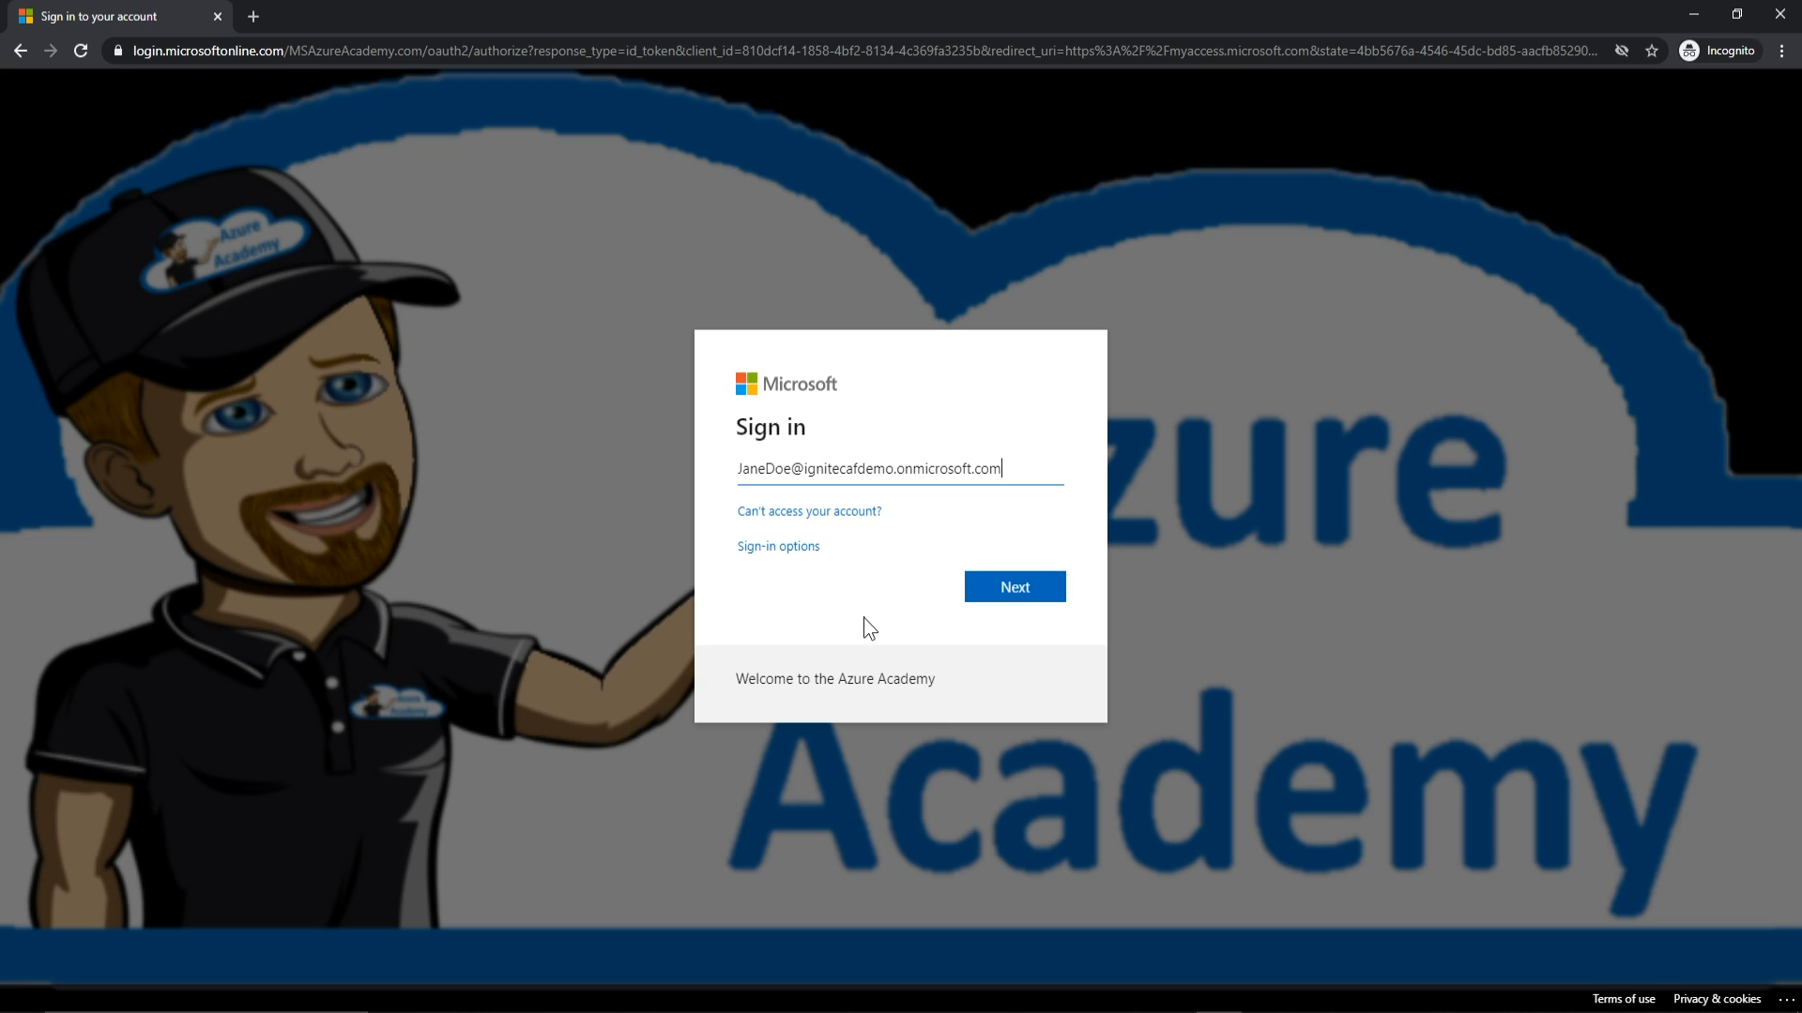
click(998, 589)
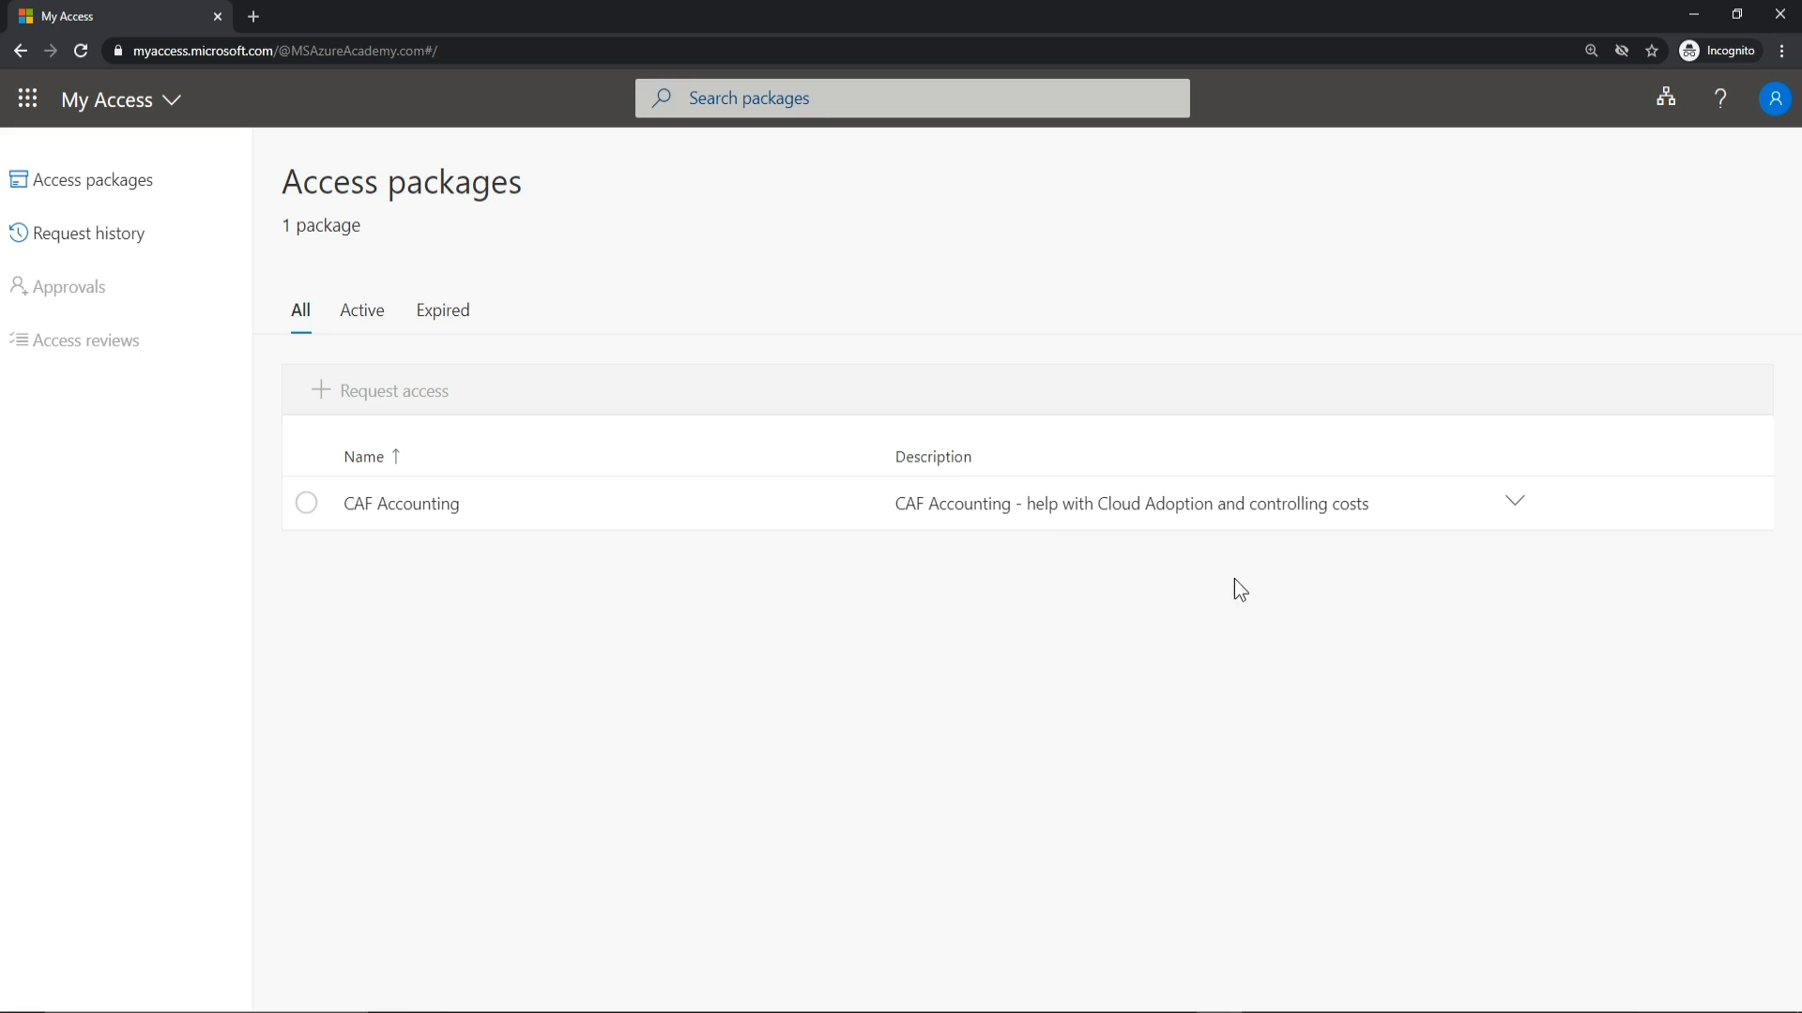
Step: Request access to CAF Accounting with the justification "you asked me for help...so I need access 😀", agree to information sharing and submit
click(1504, 507)
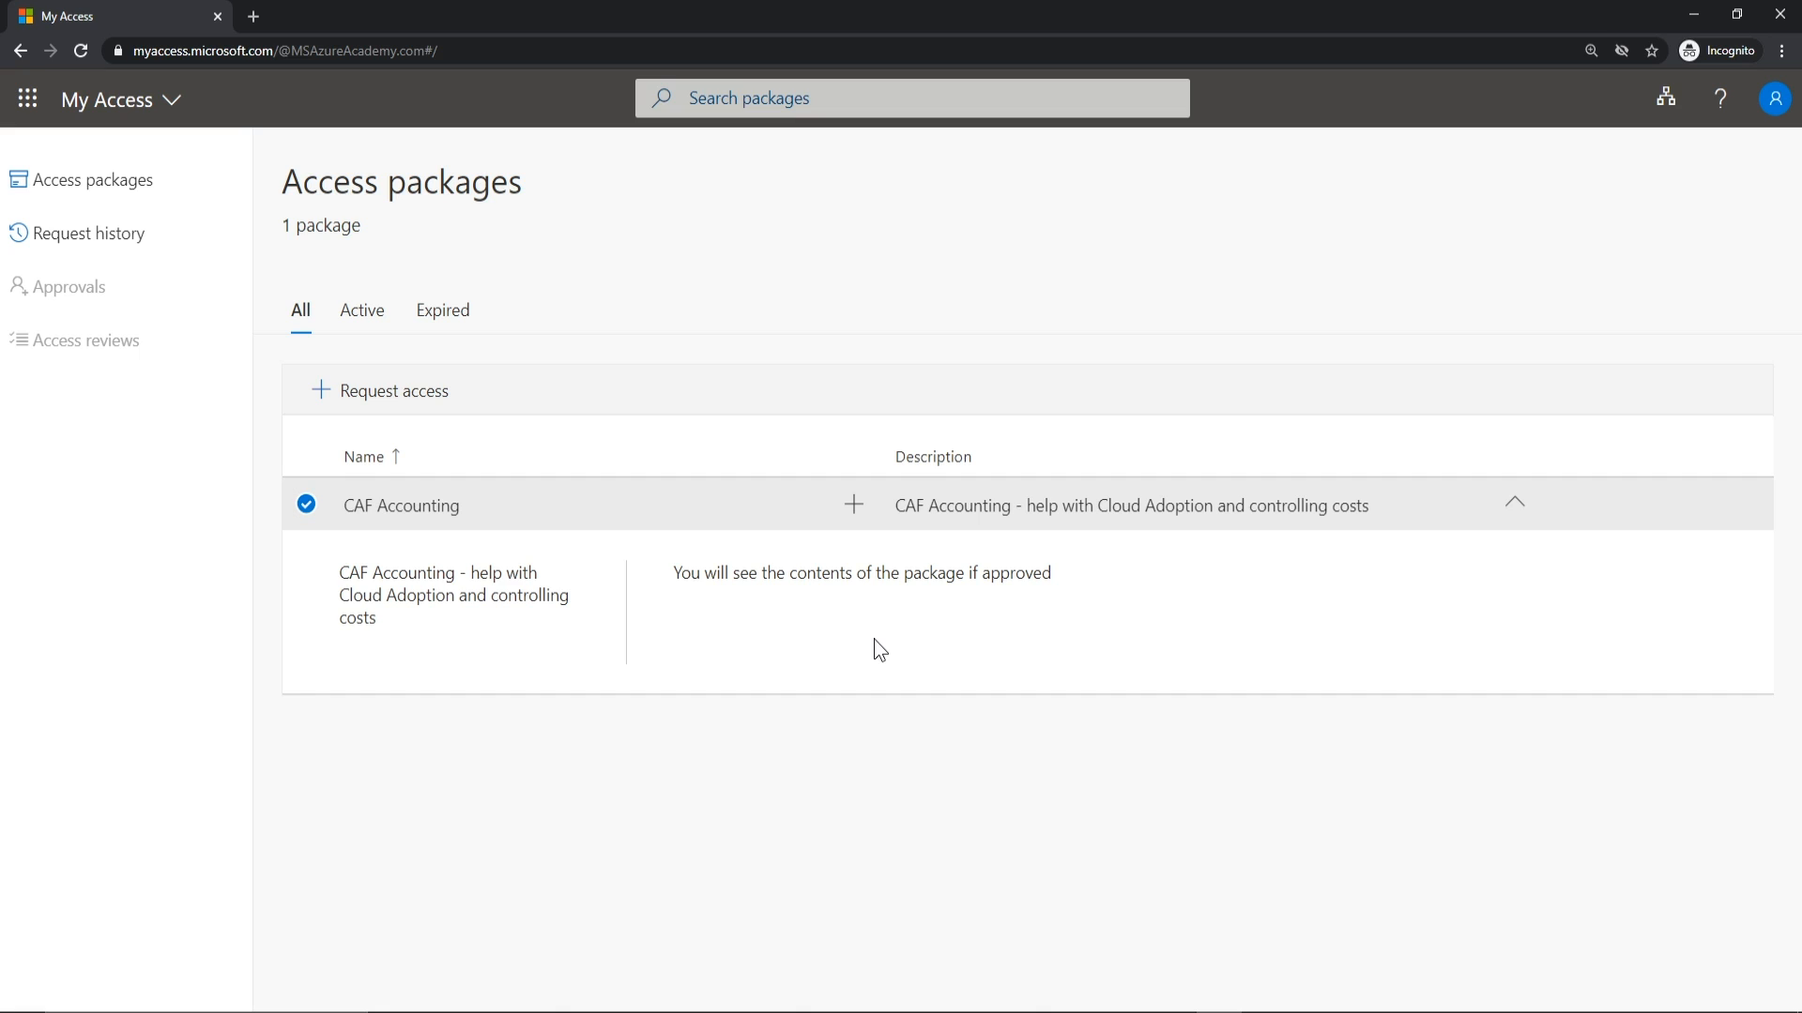
click(349, 404)
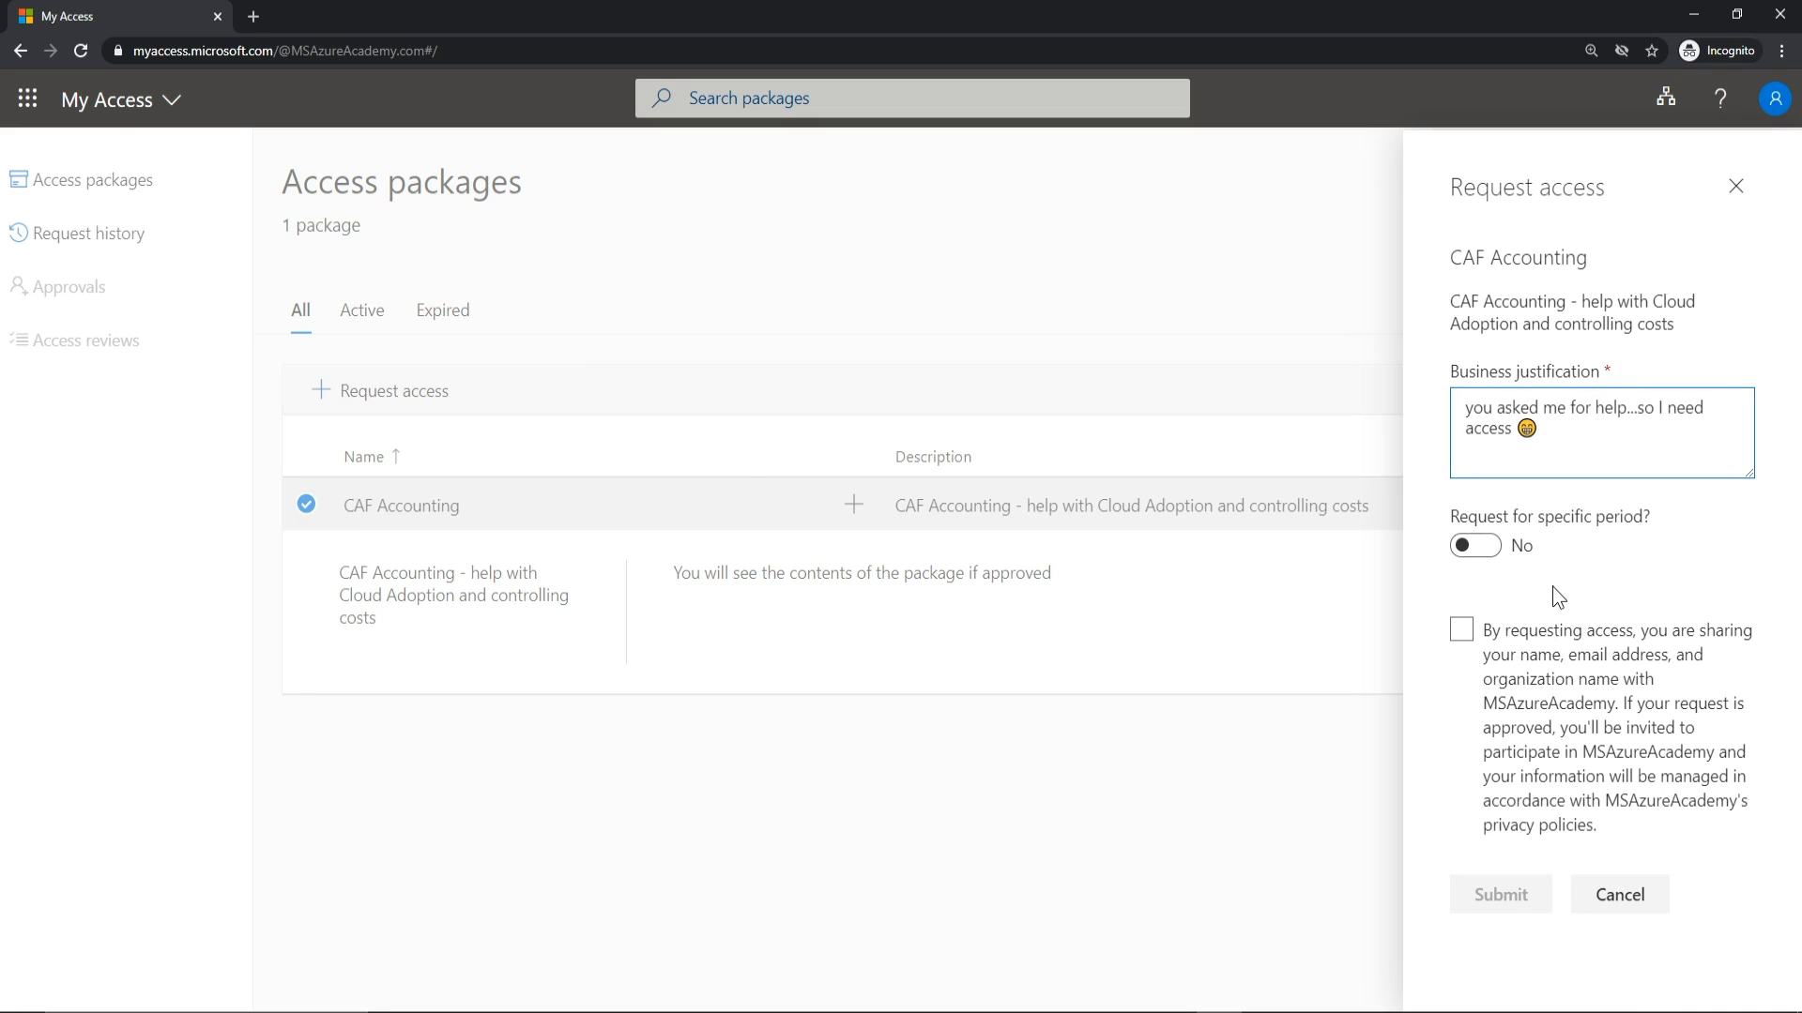
click(1461, 629)
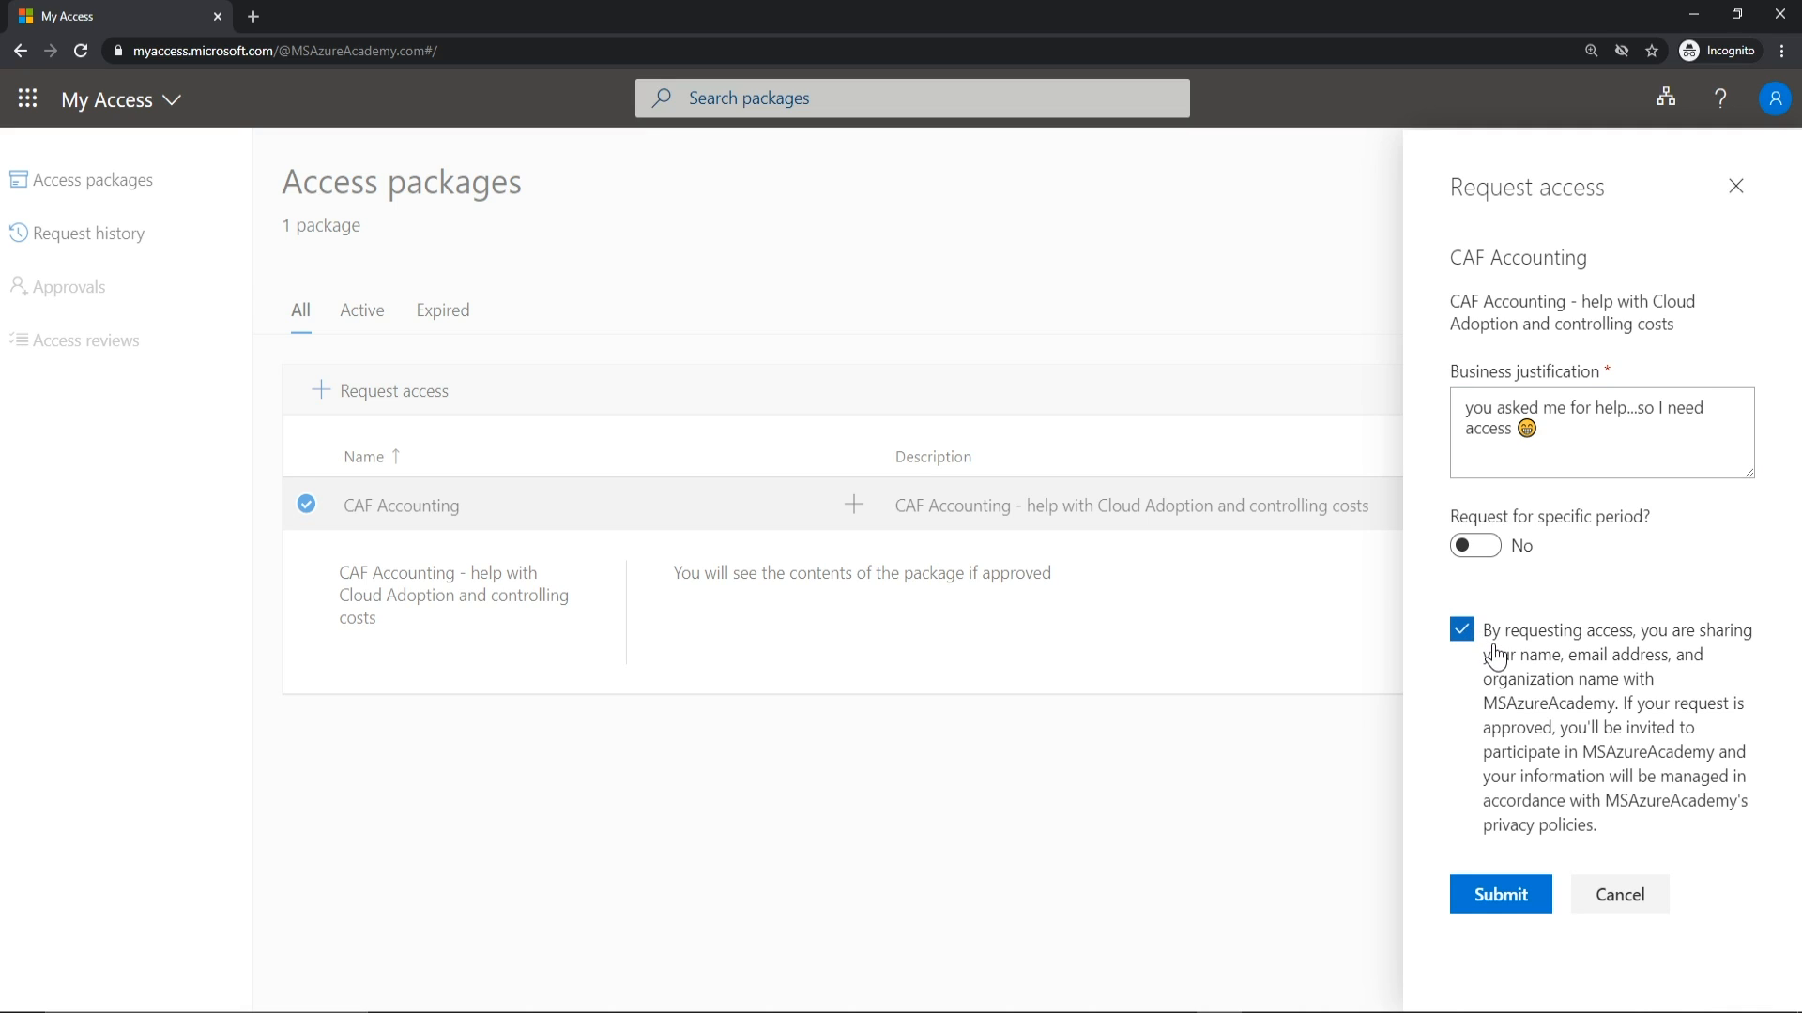
click(1516, 893)
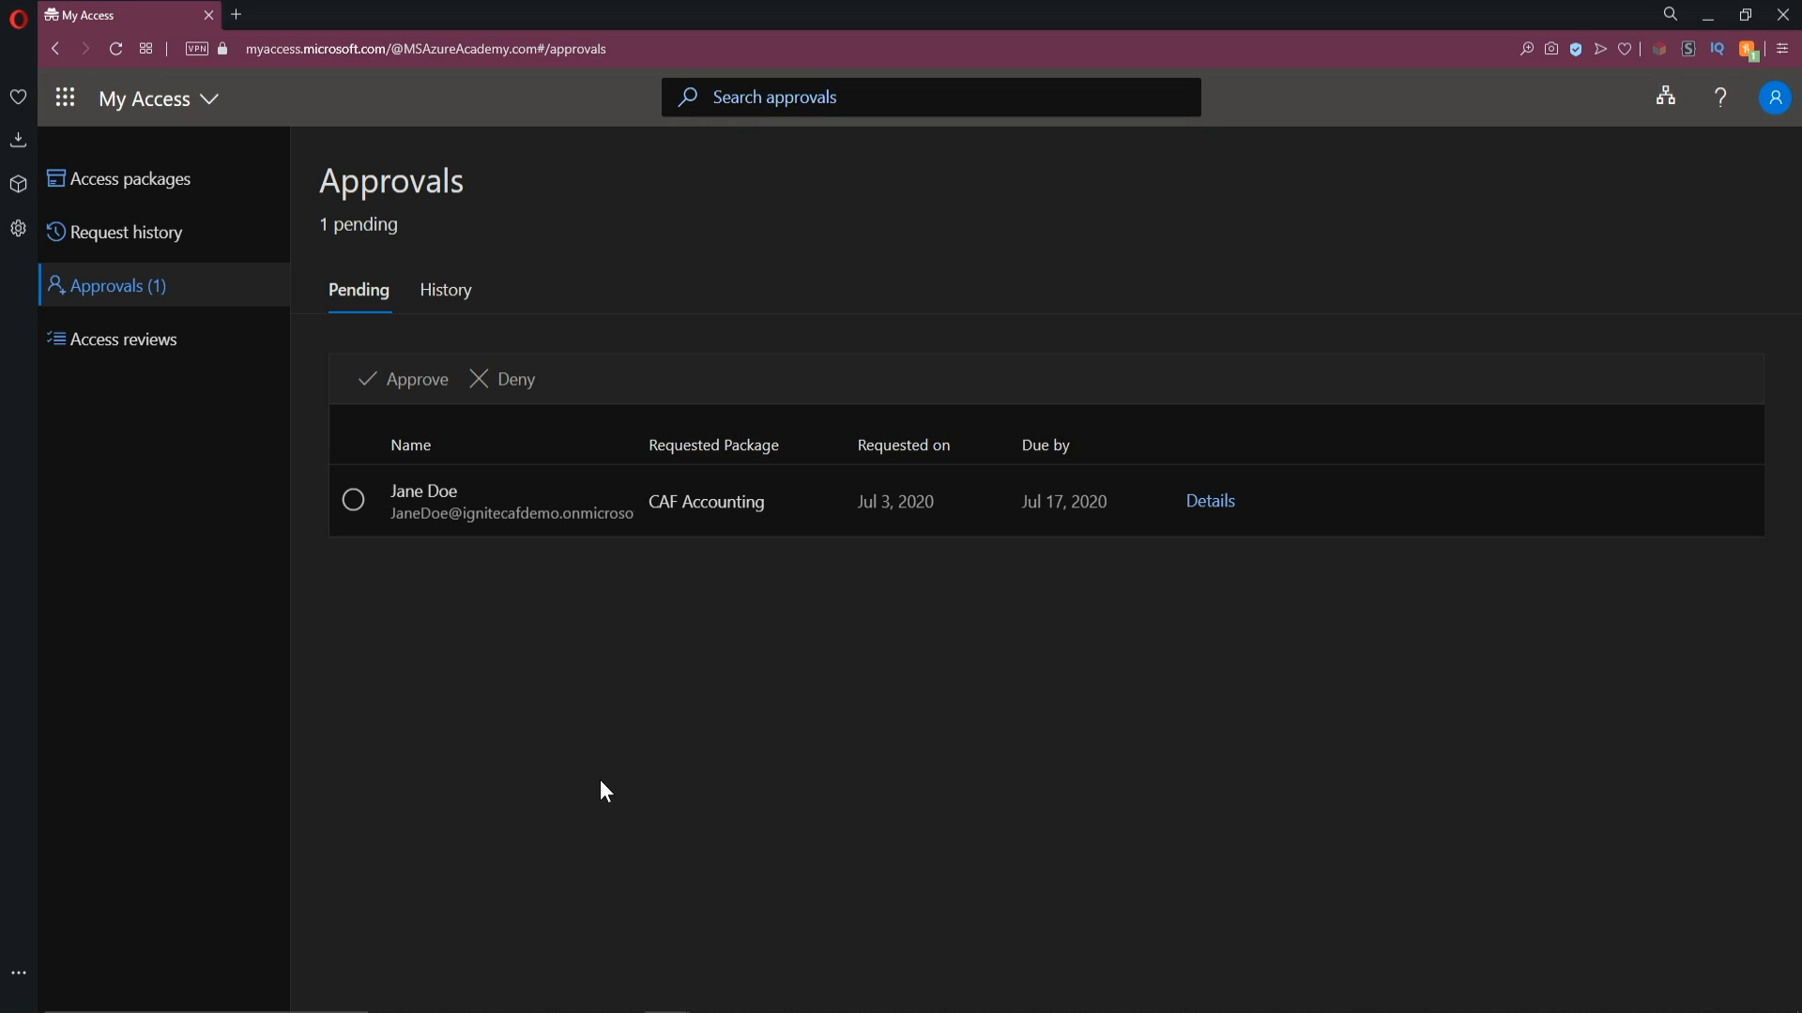
Step: In the approver's My Access session, approve the pending CAF Accounting request with the reason "We need CAF Accounting to help us..."
click(354, 499)
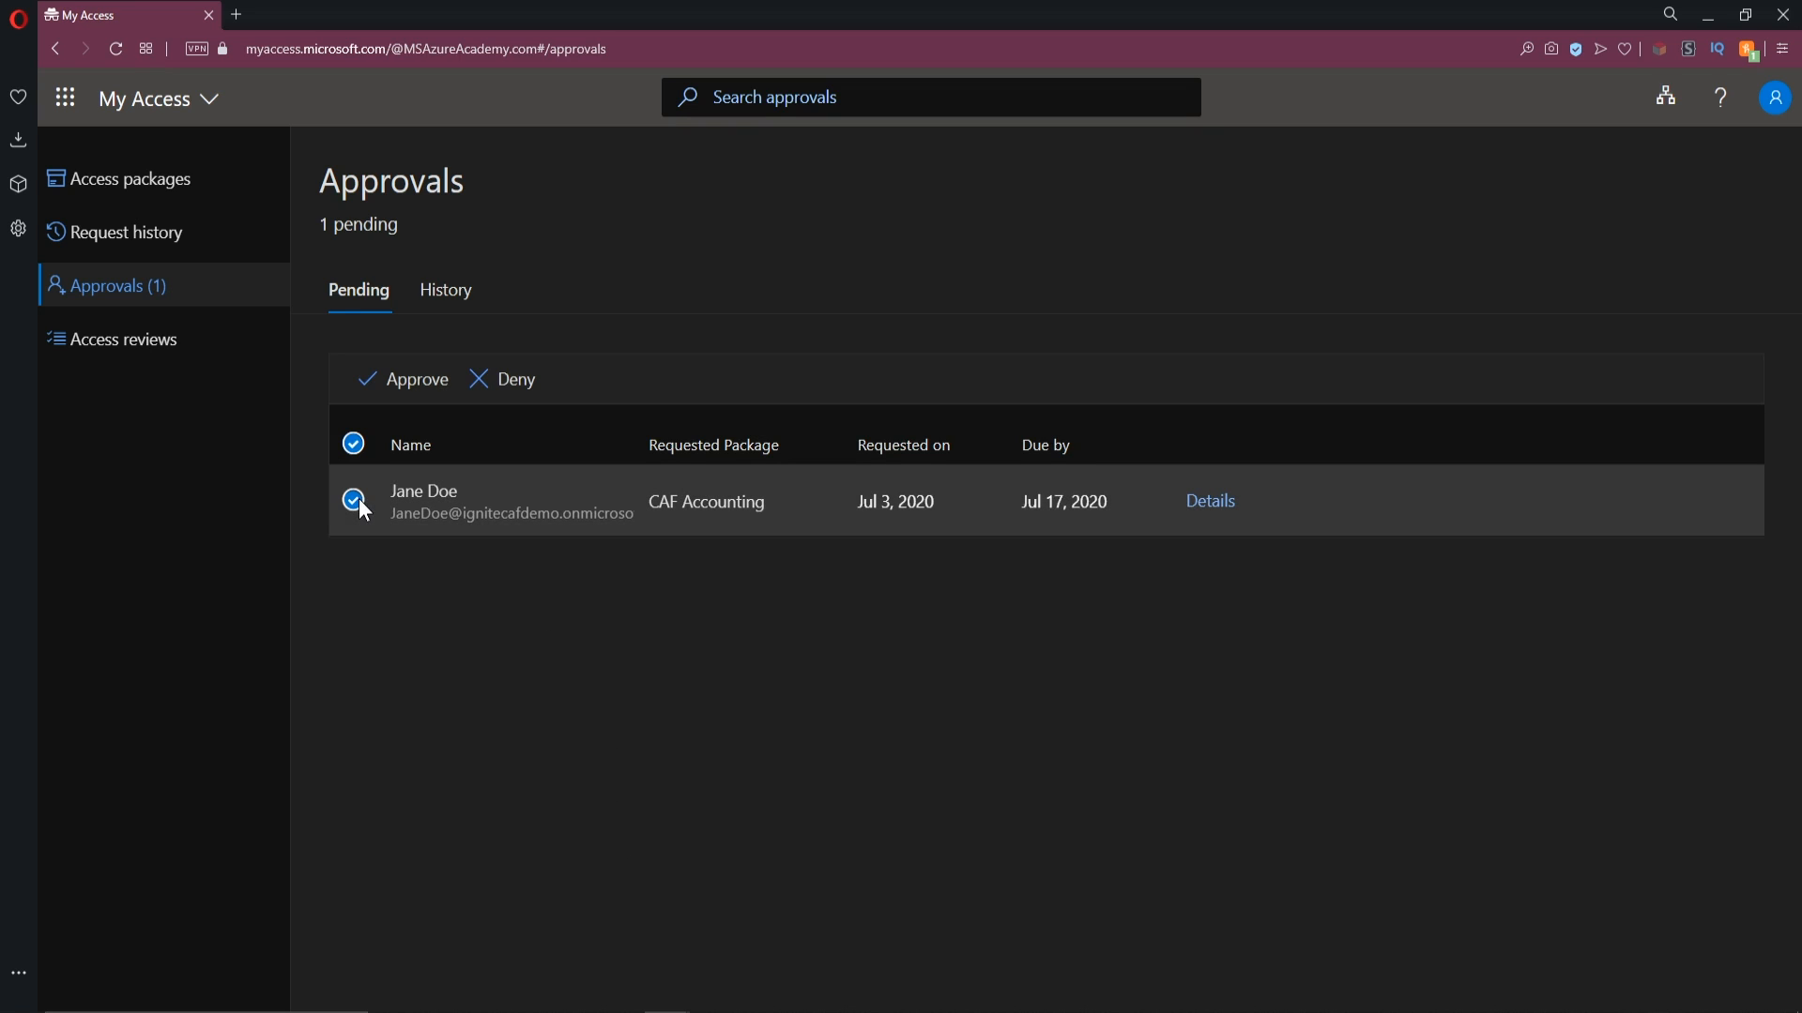
click(408, 381)
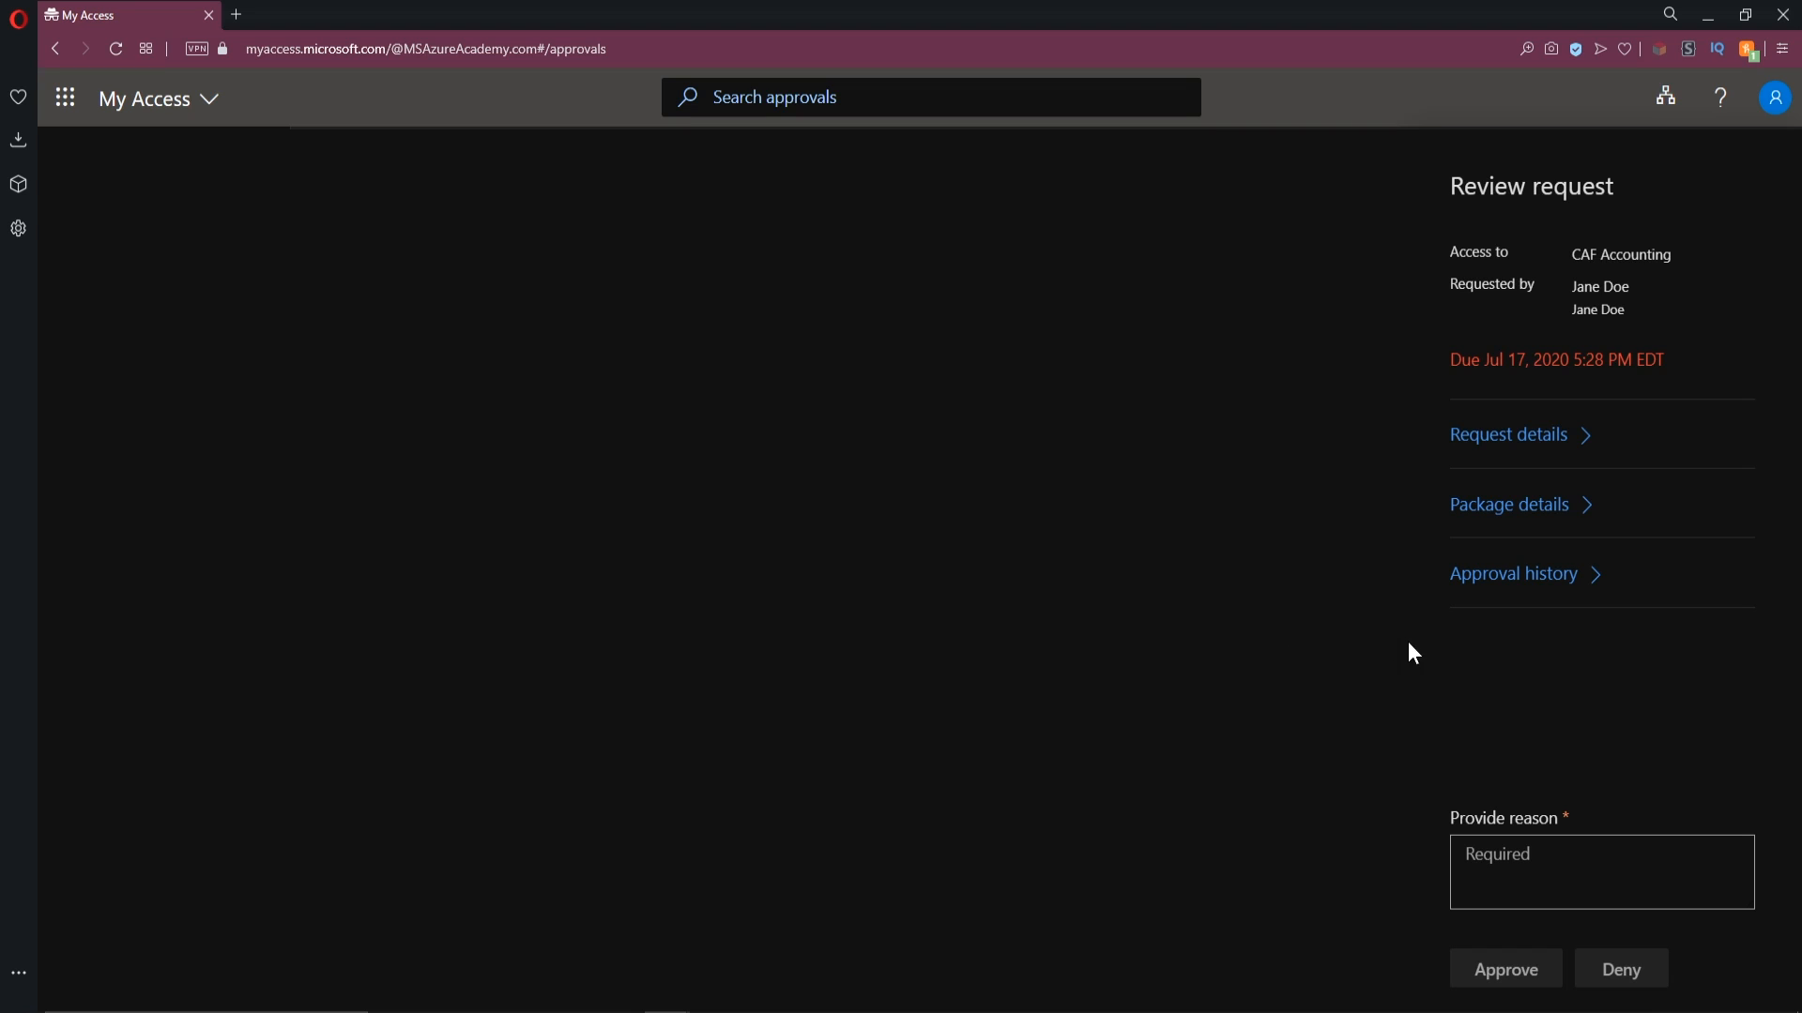
click(1556, 857)
key(ctrl+v)
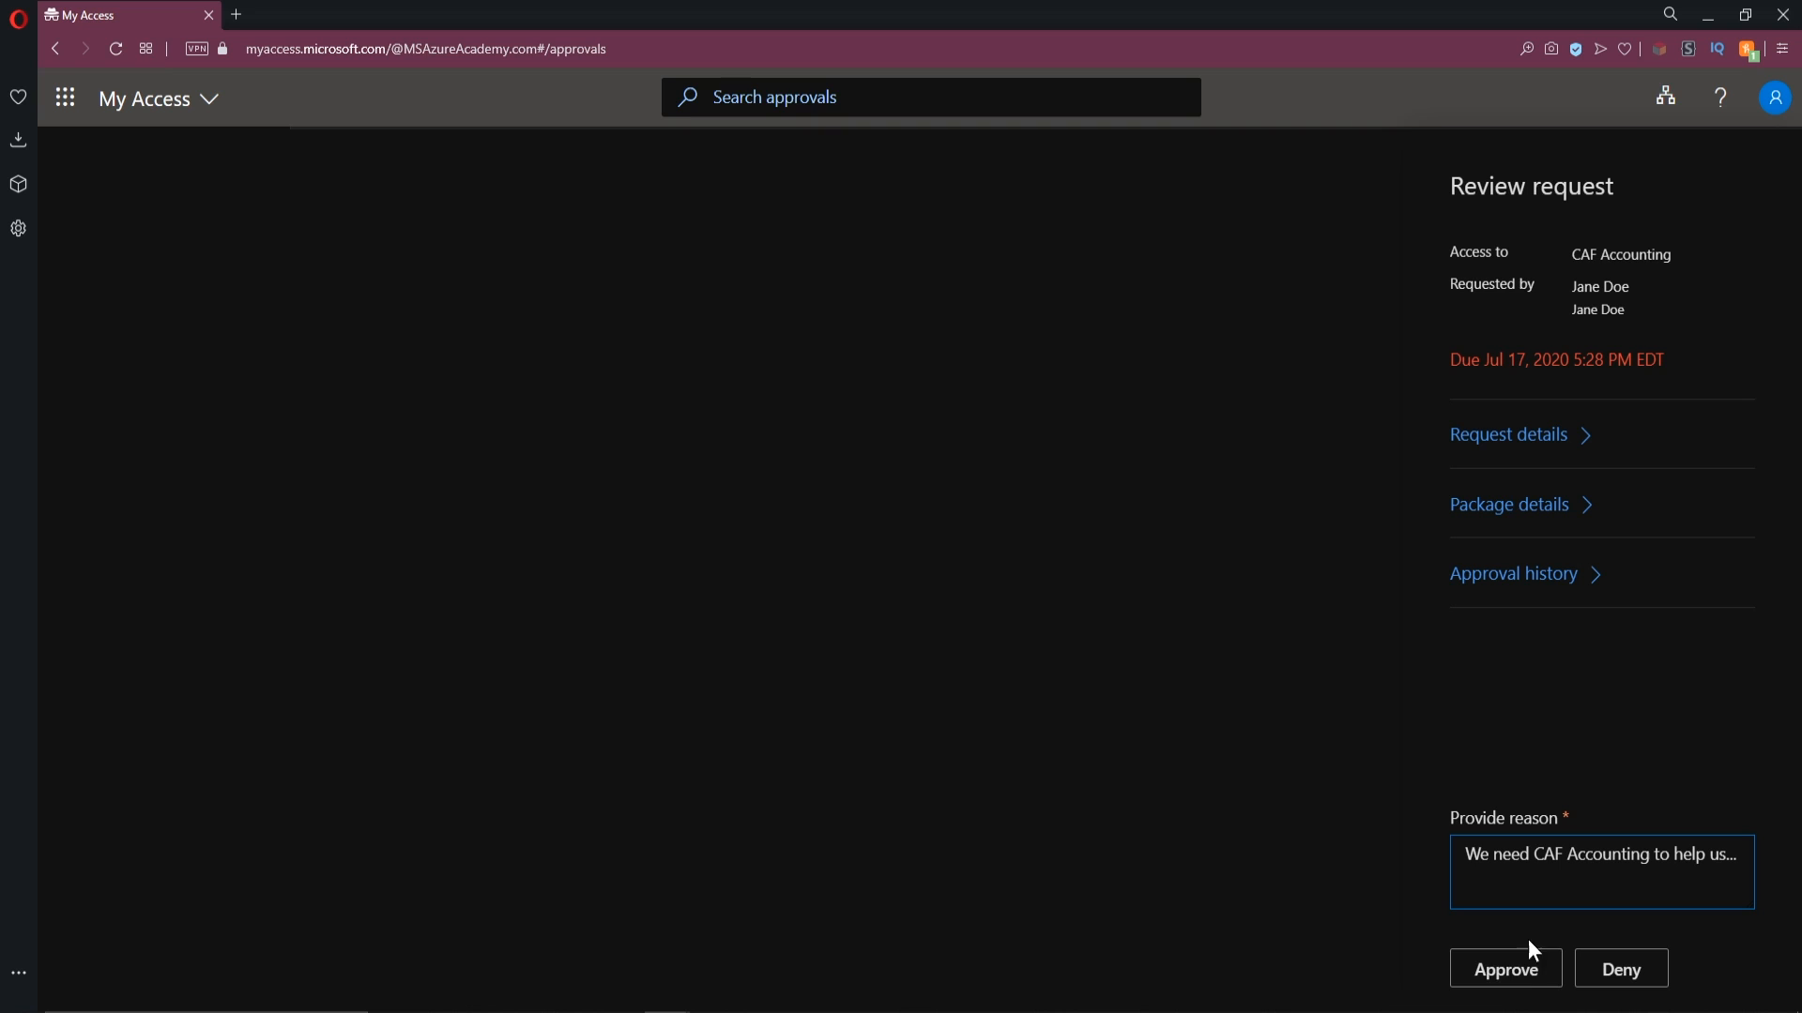
click(1513, 969)
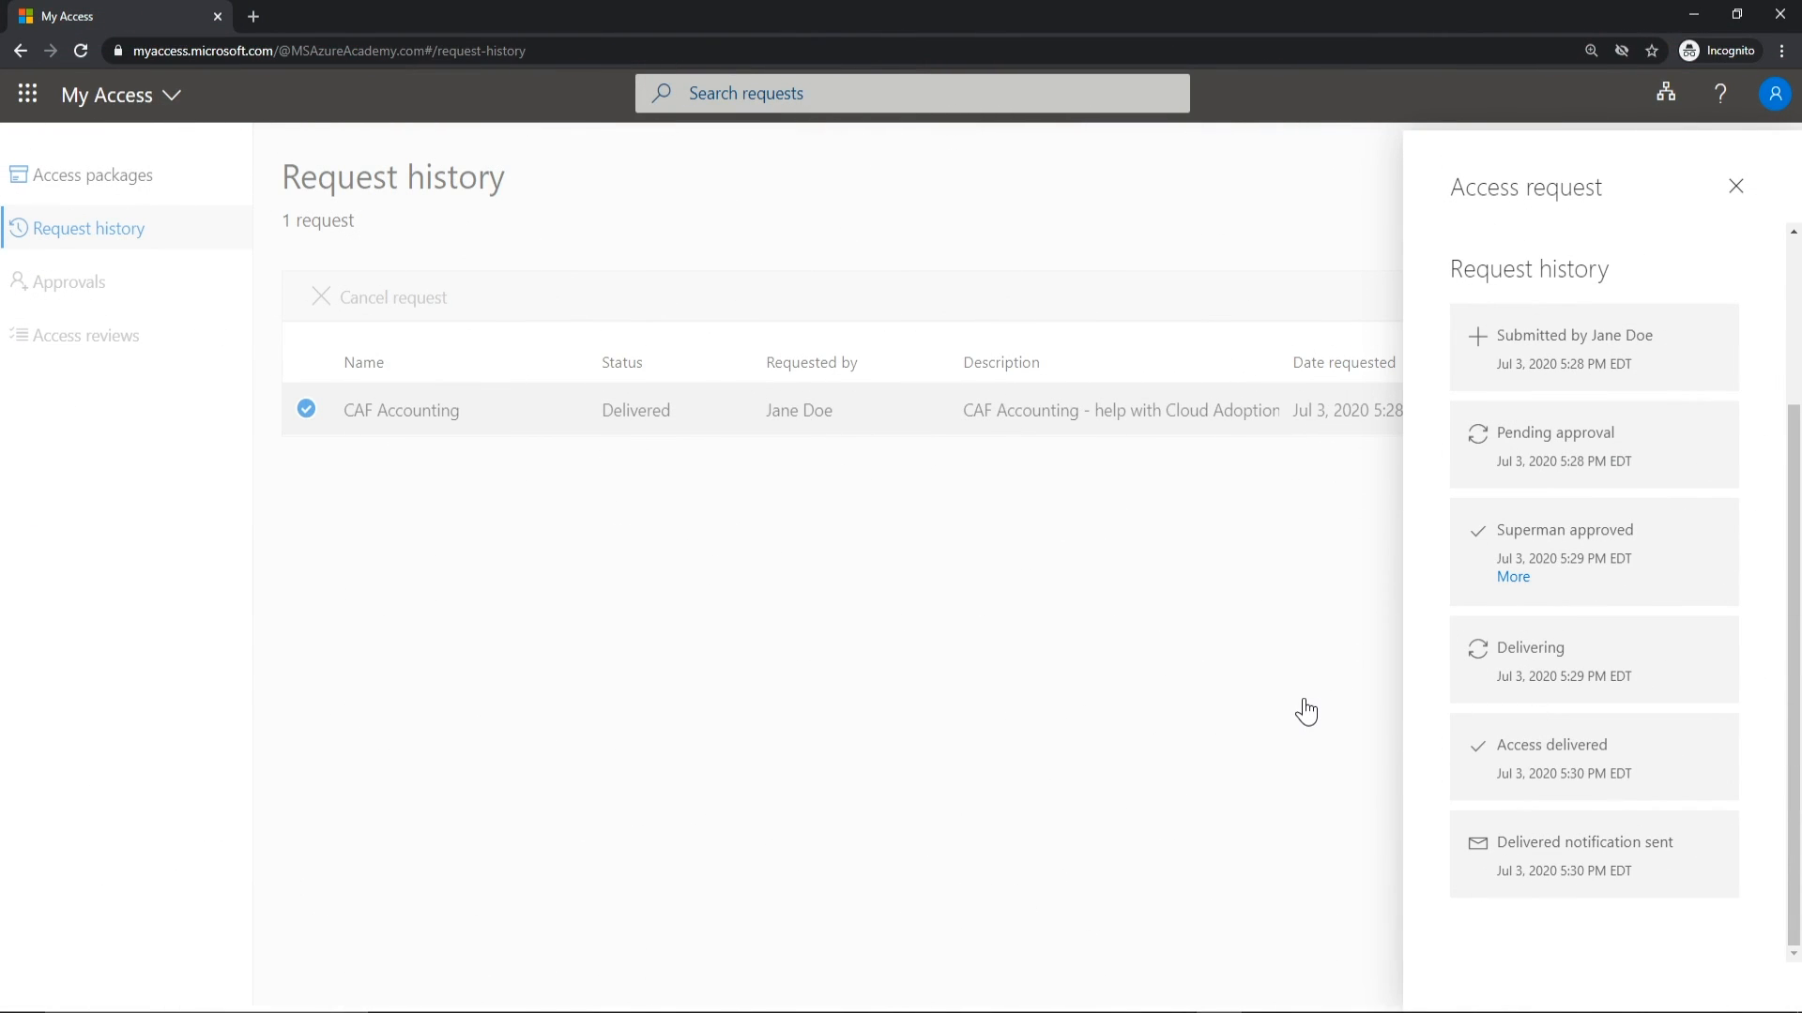
Step: Back in the external user's session, close the request history details and examine the groups and apps in the active CAF Accounting package
click(1068, 690)
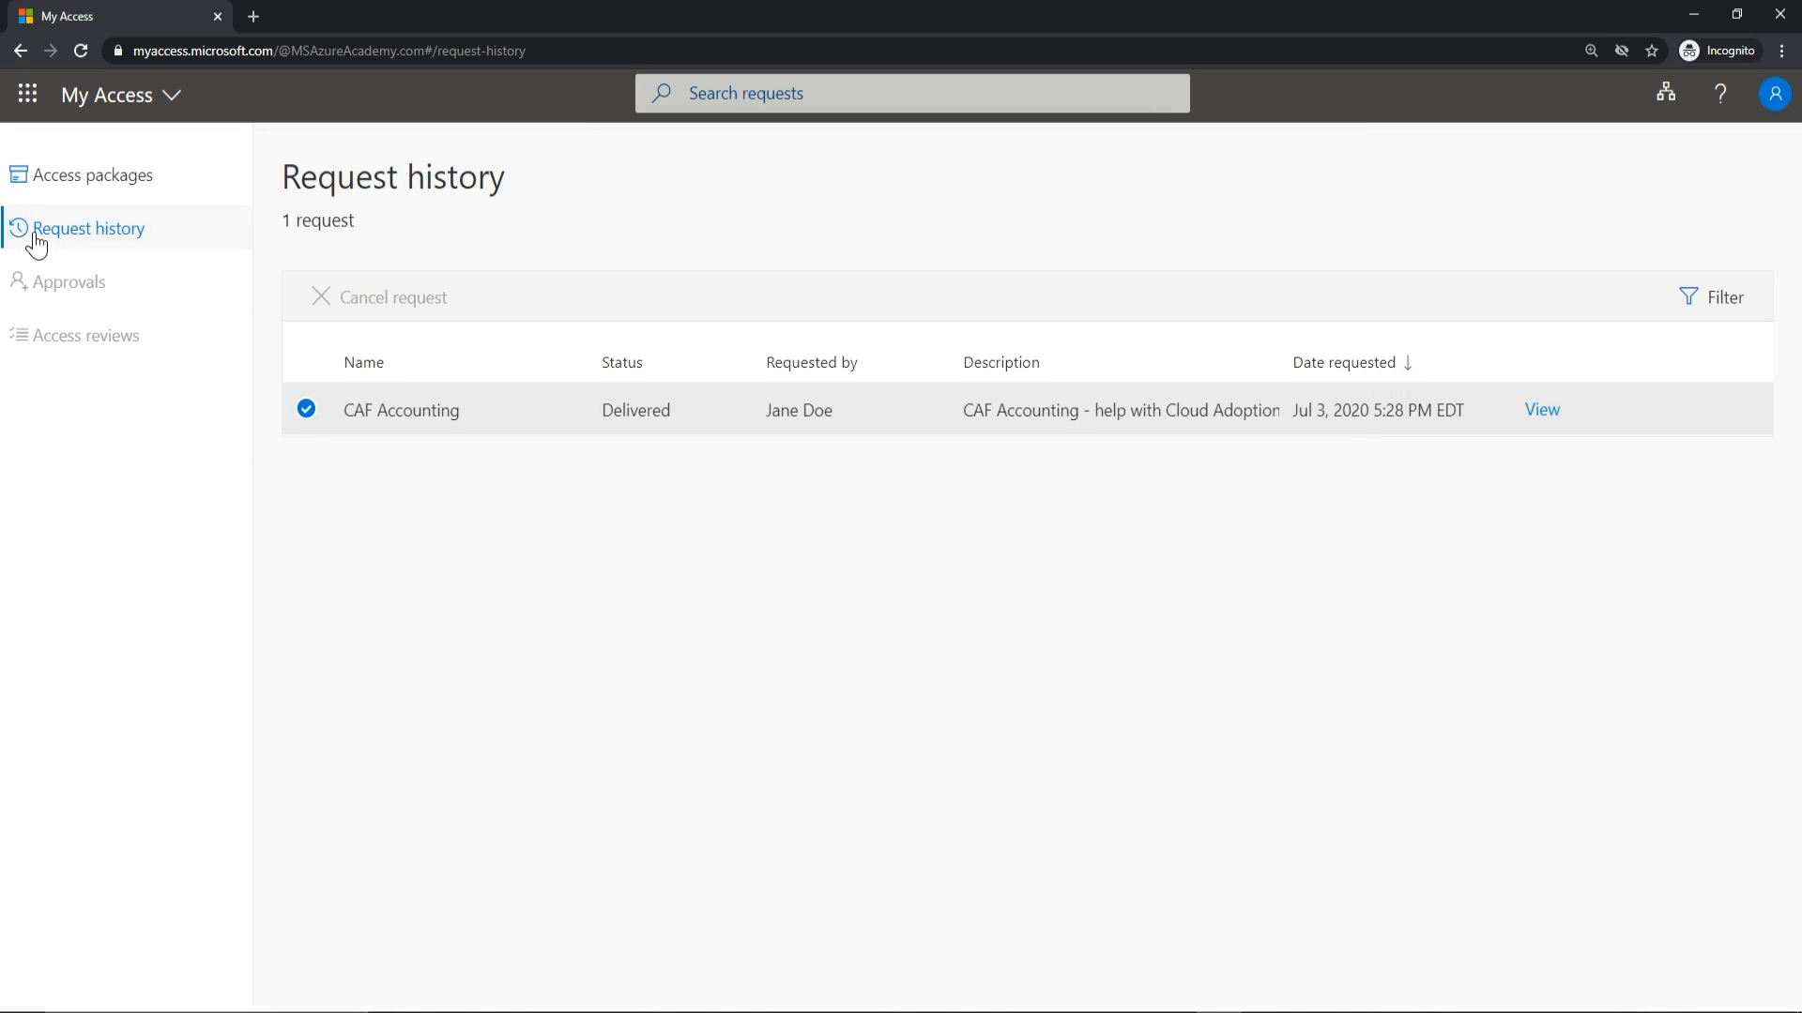
click(68, 194)
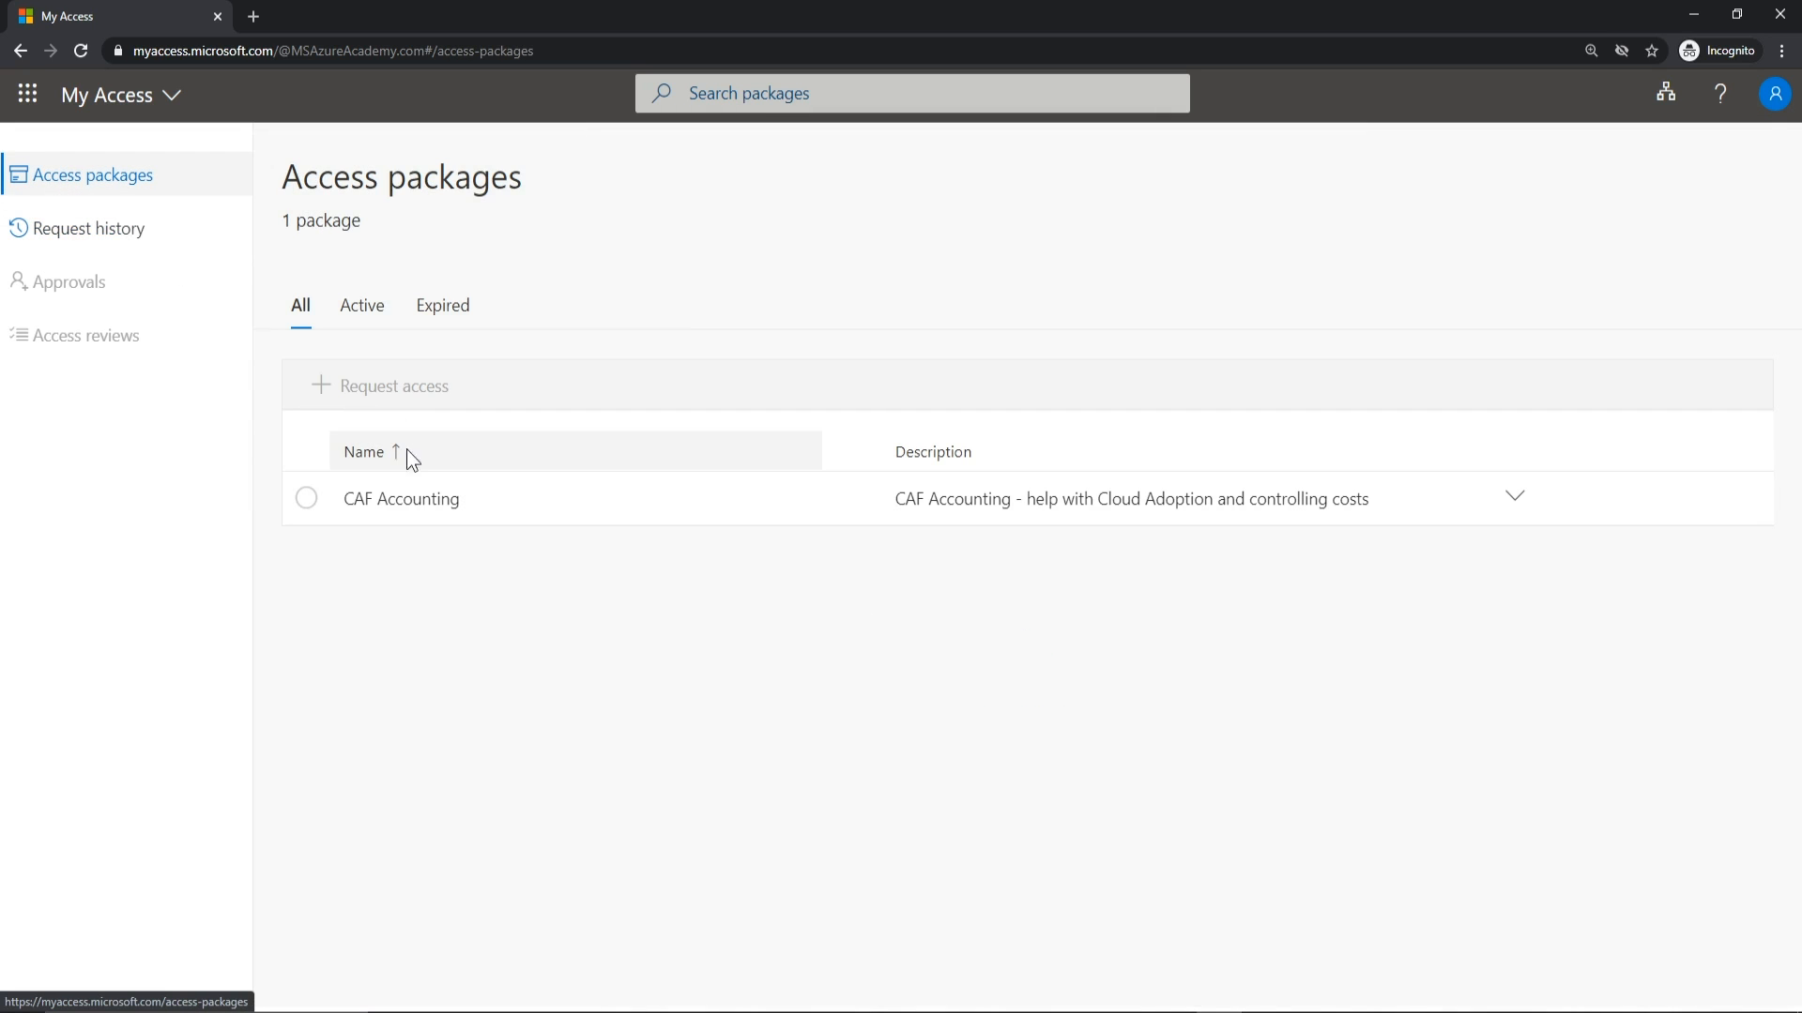
click(372, 334)
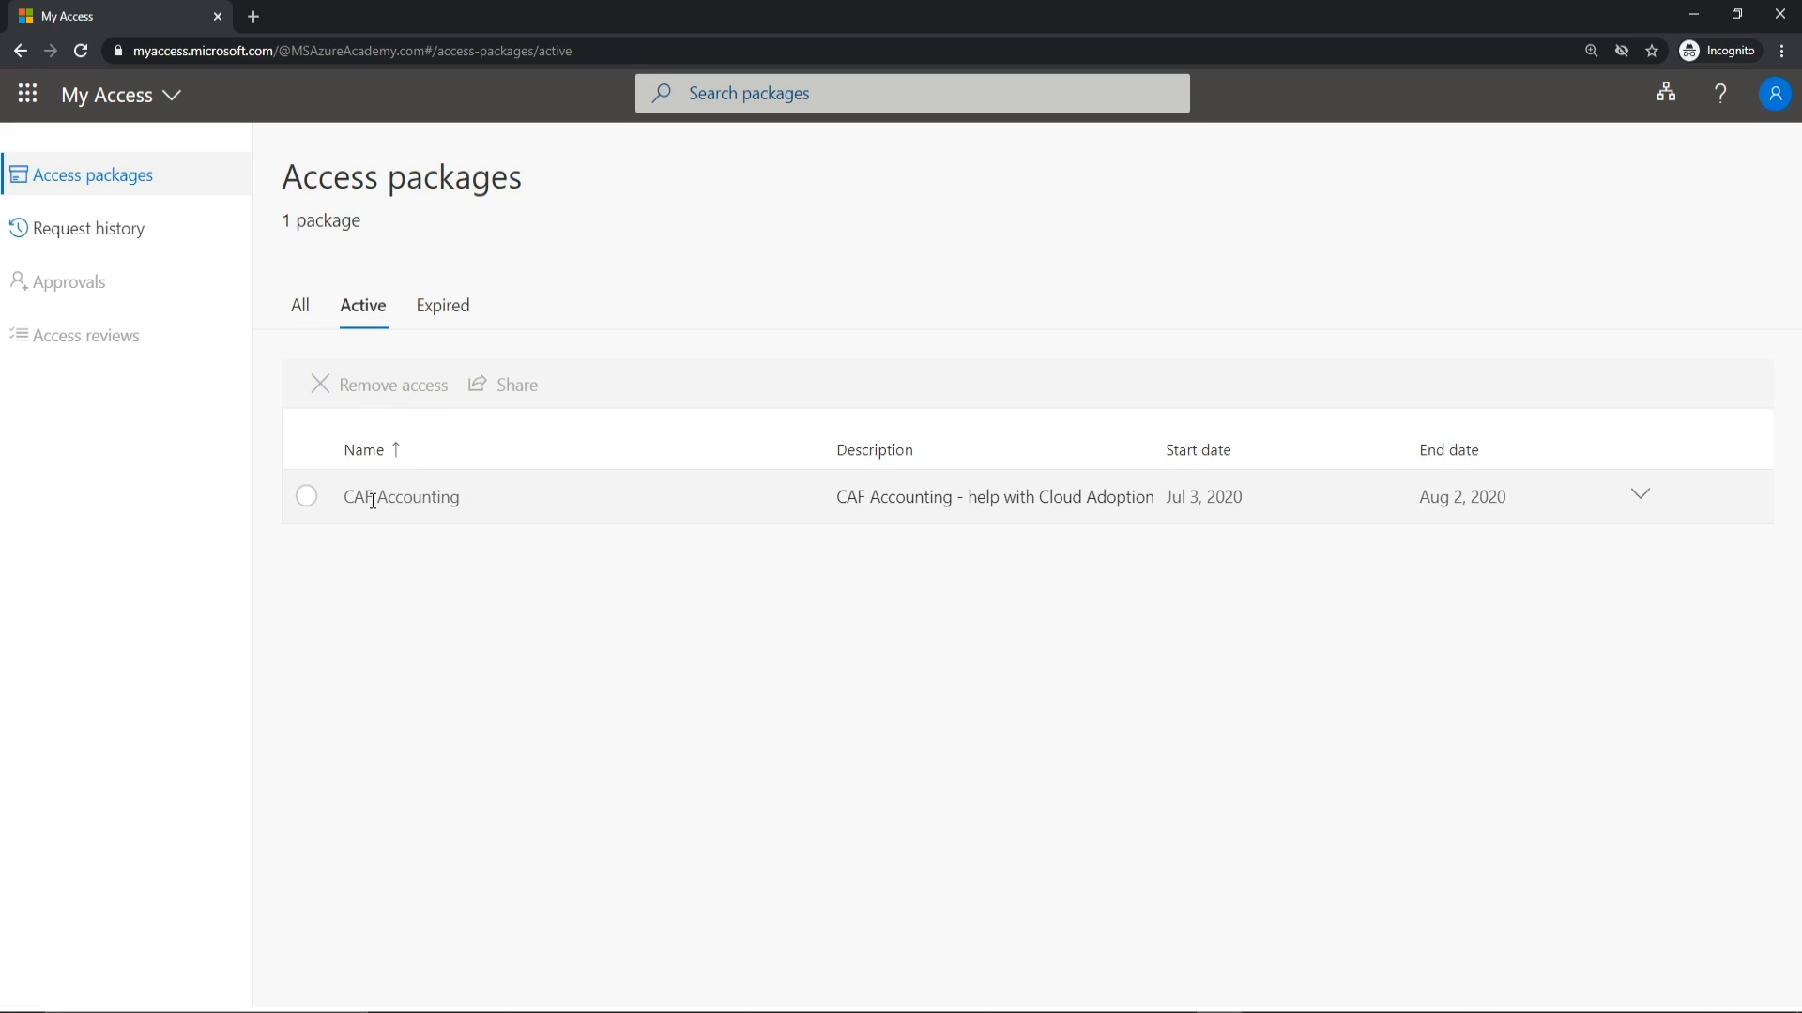
click(1563, 497)
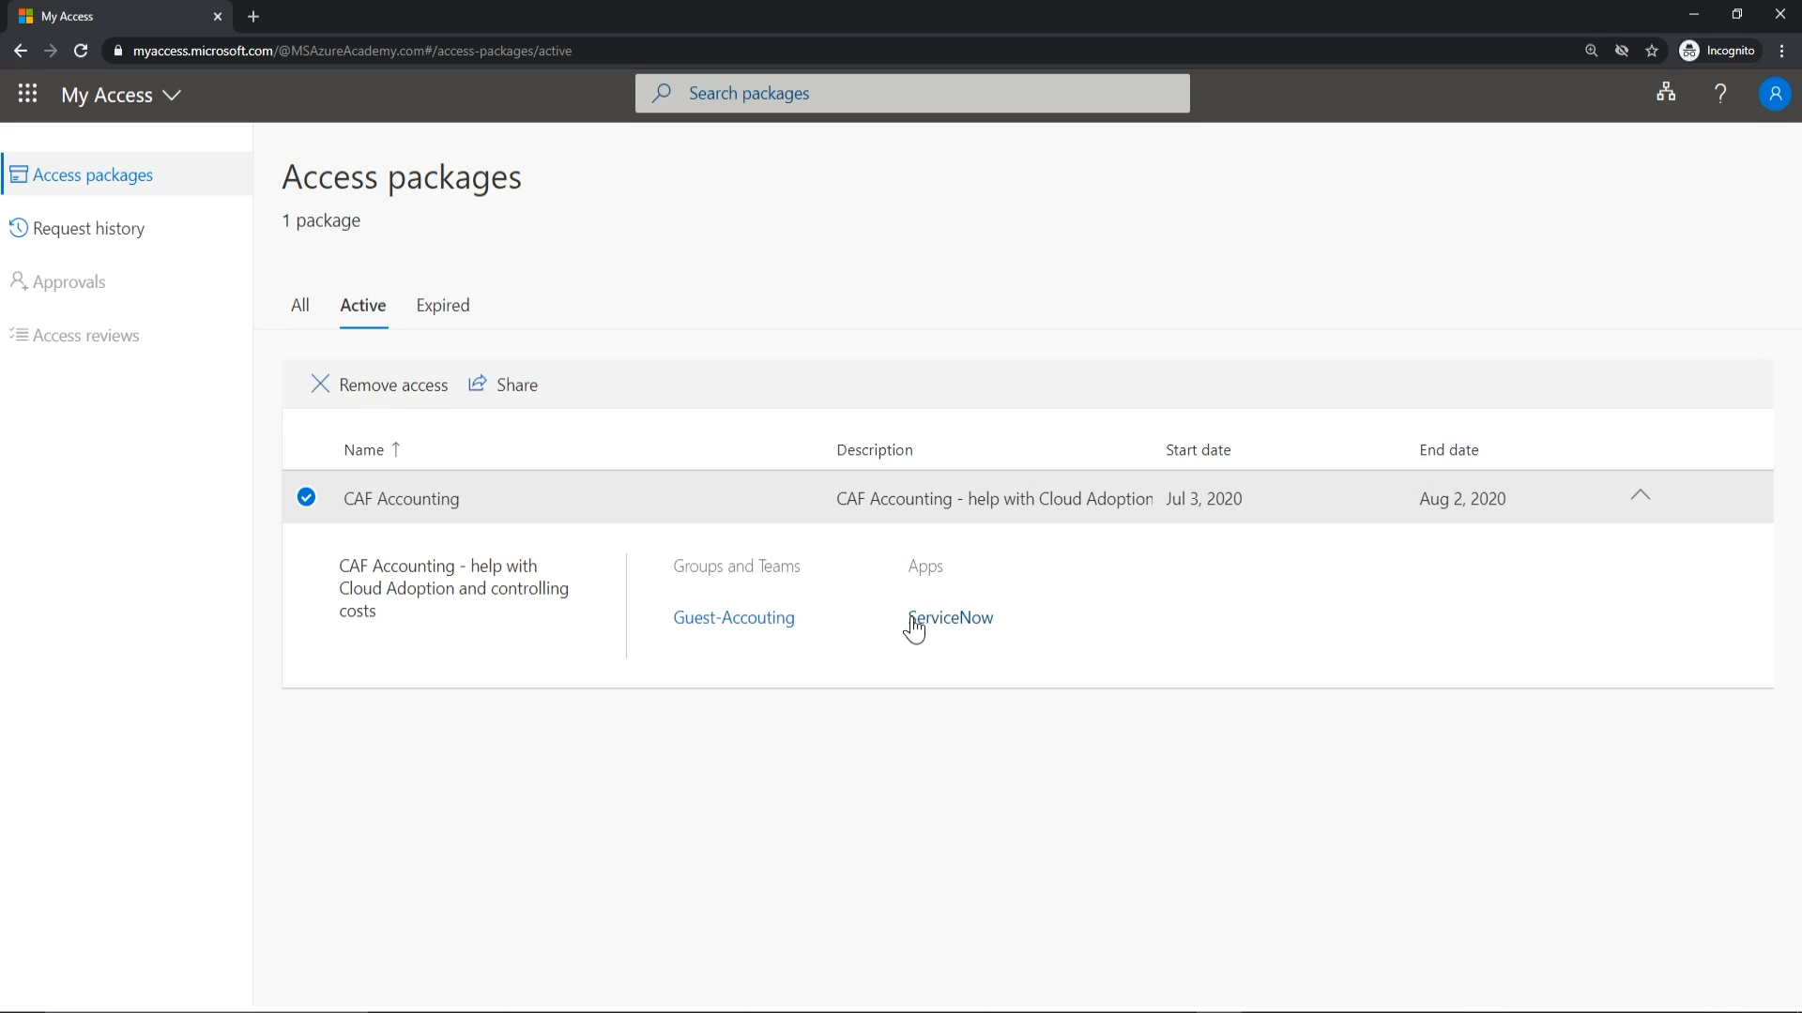
Step: Open the package's Guest-Accouting resource and accept the permissions requested by MSAzureAcademy
click(761, 627)
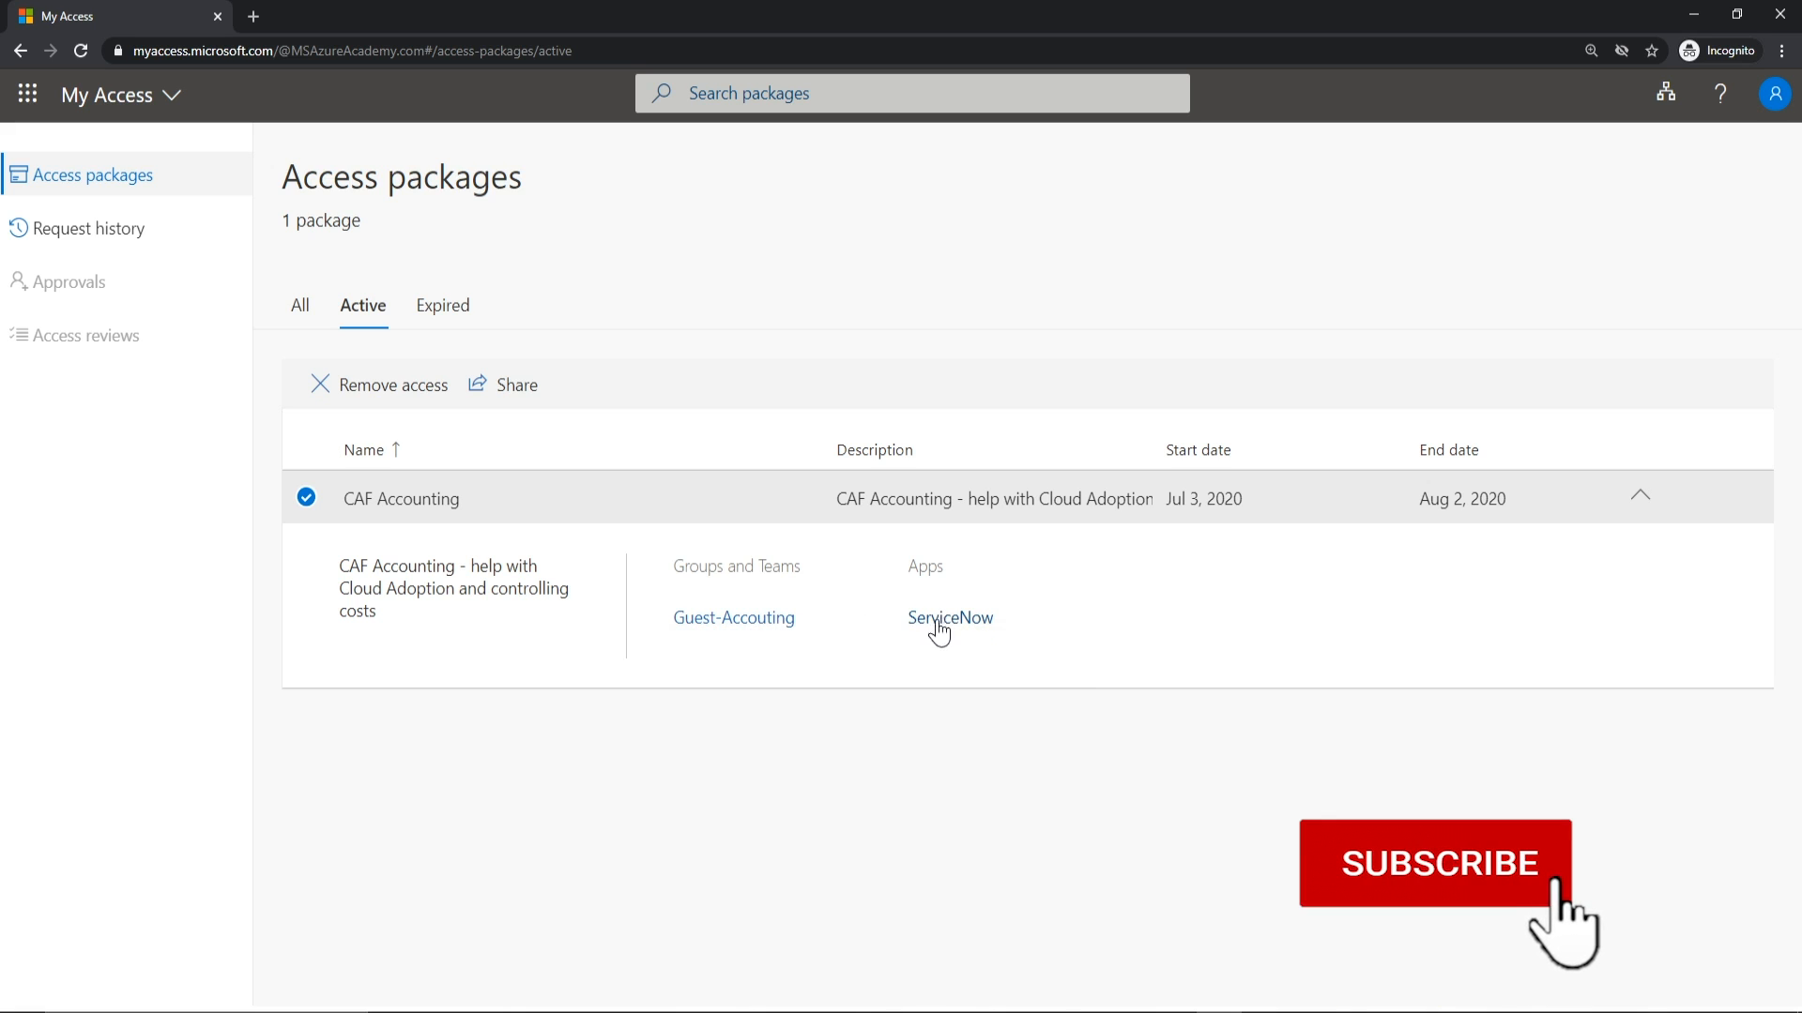
mouse_move(735, 639)
click(718, 898)
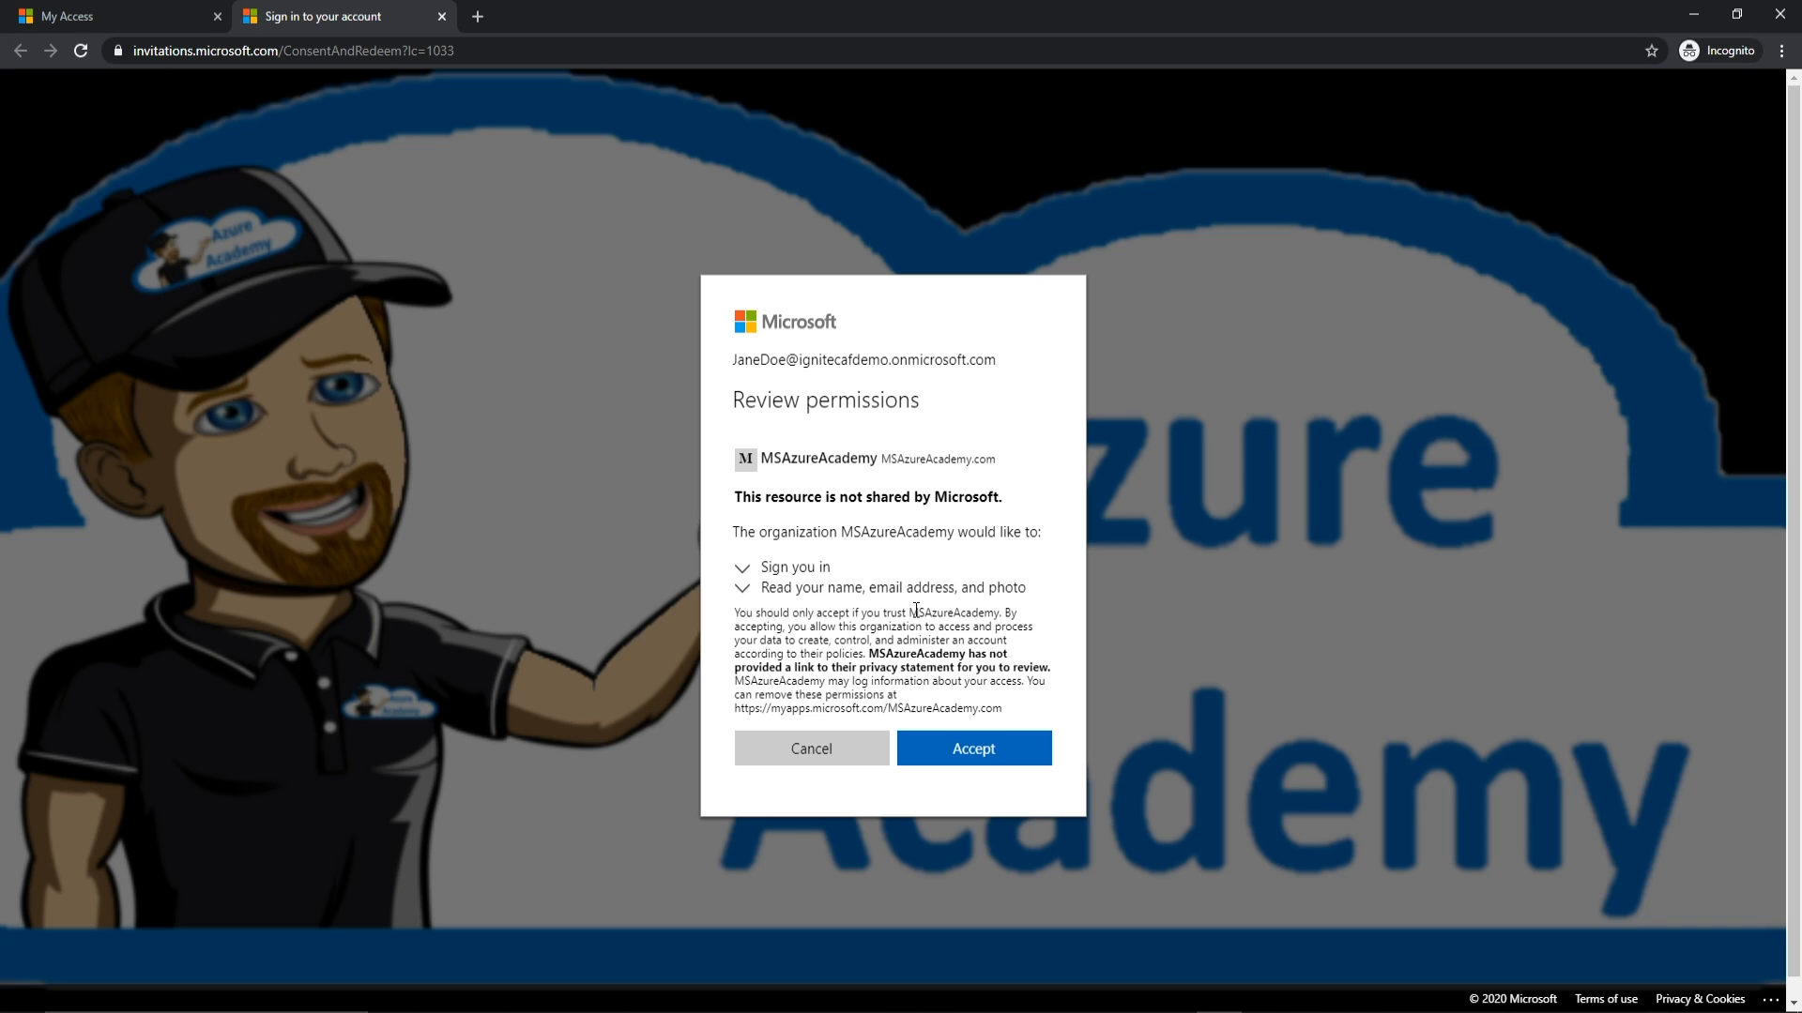
click(970, 748)
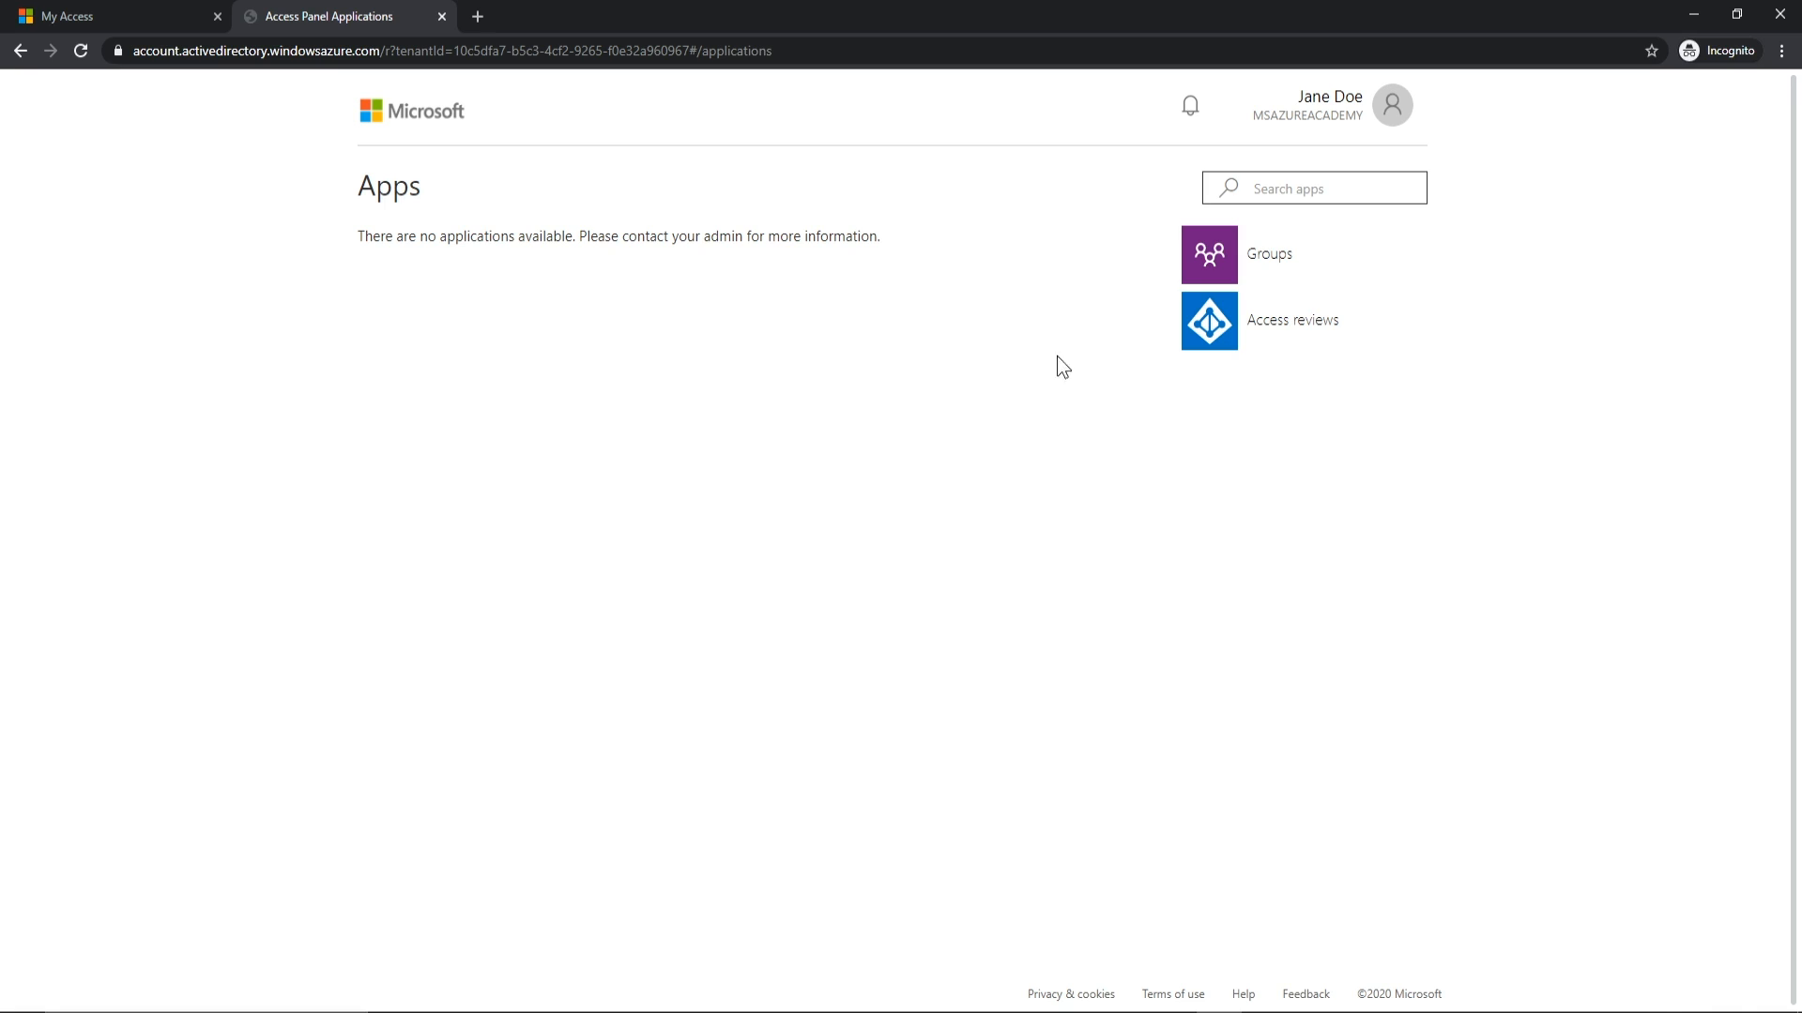
Step: Open the external user's groups and view the details and members of Guest-Accouting
click(1203, 272)
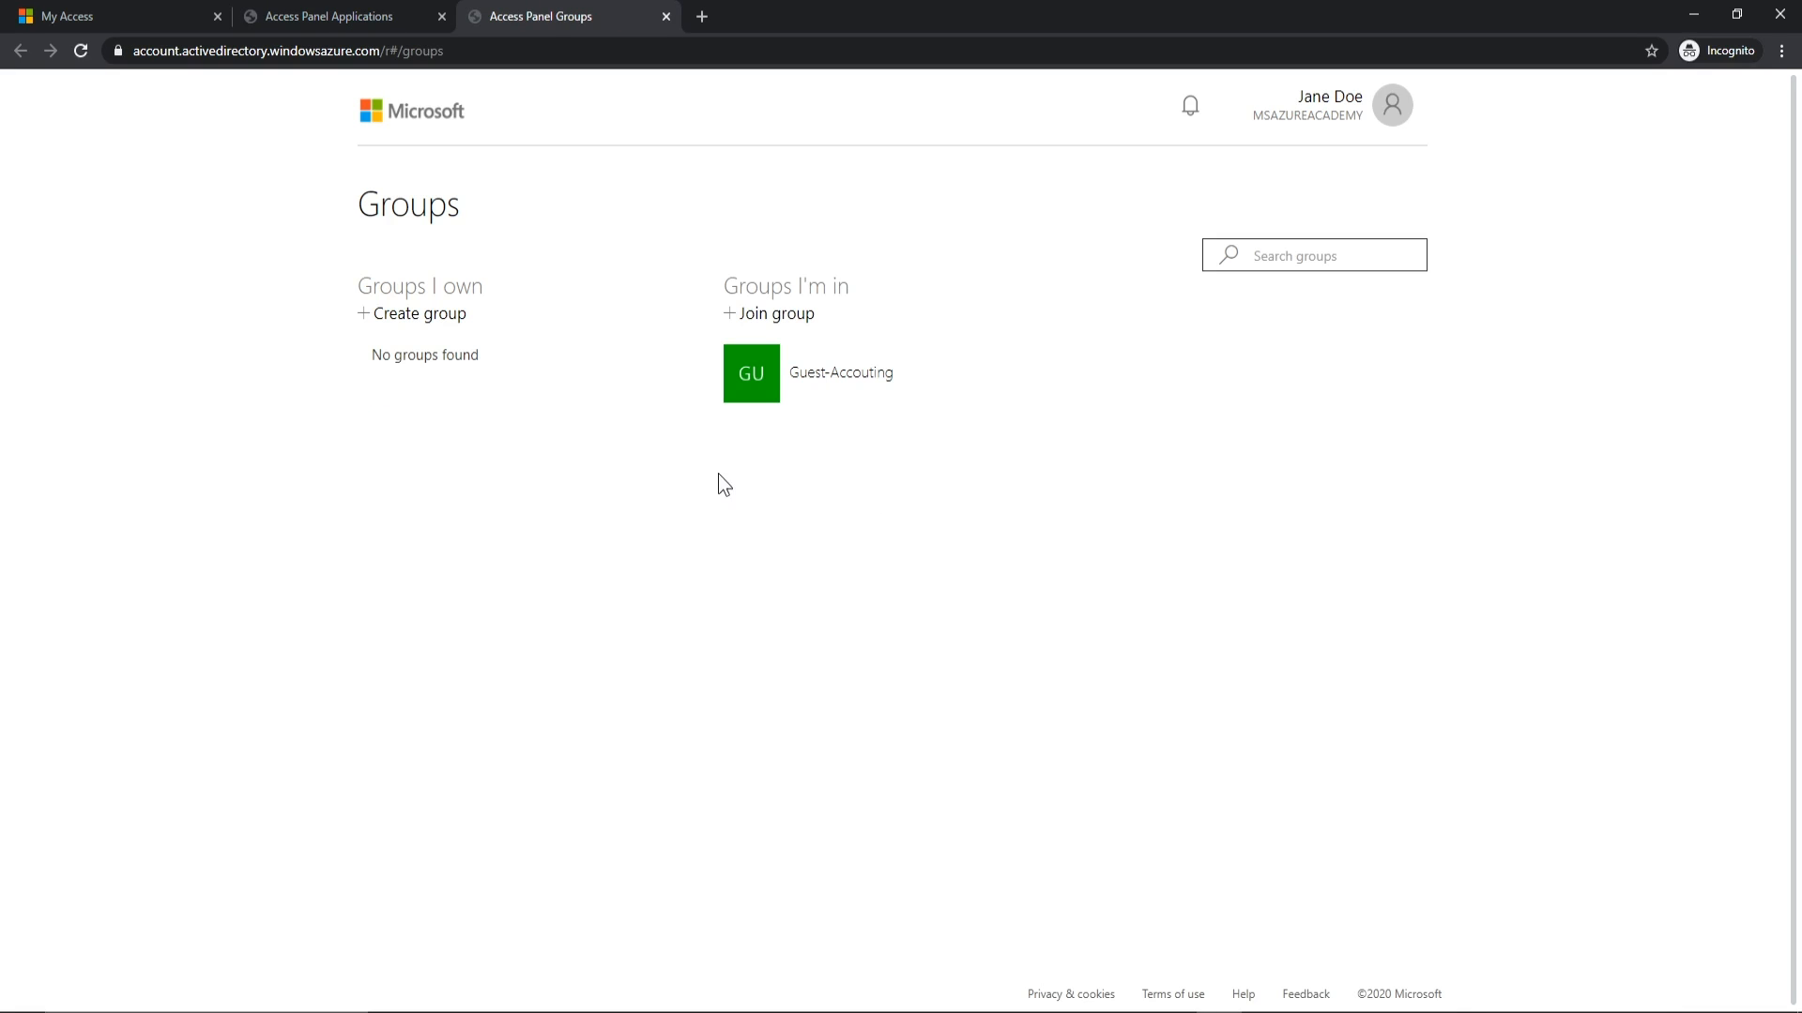
click(791, 394)
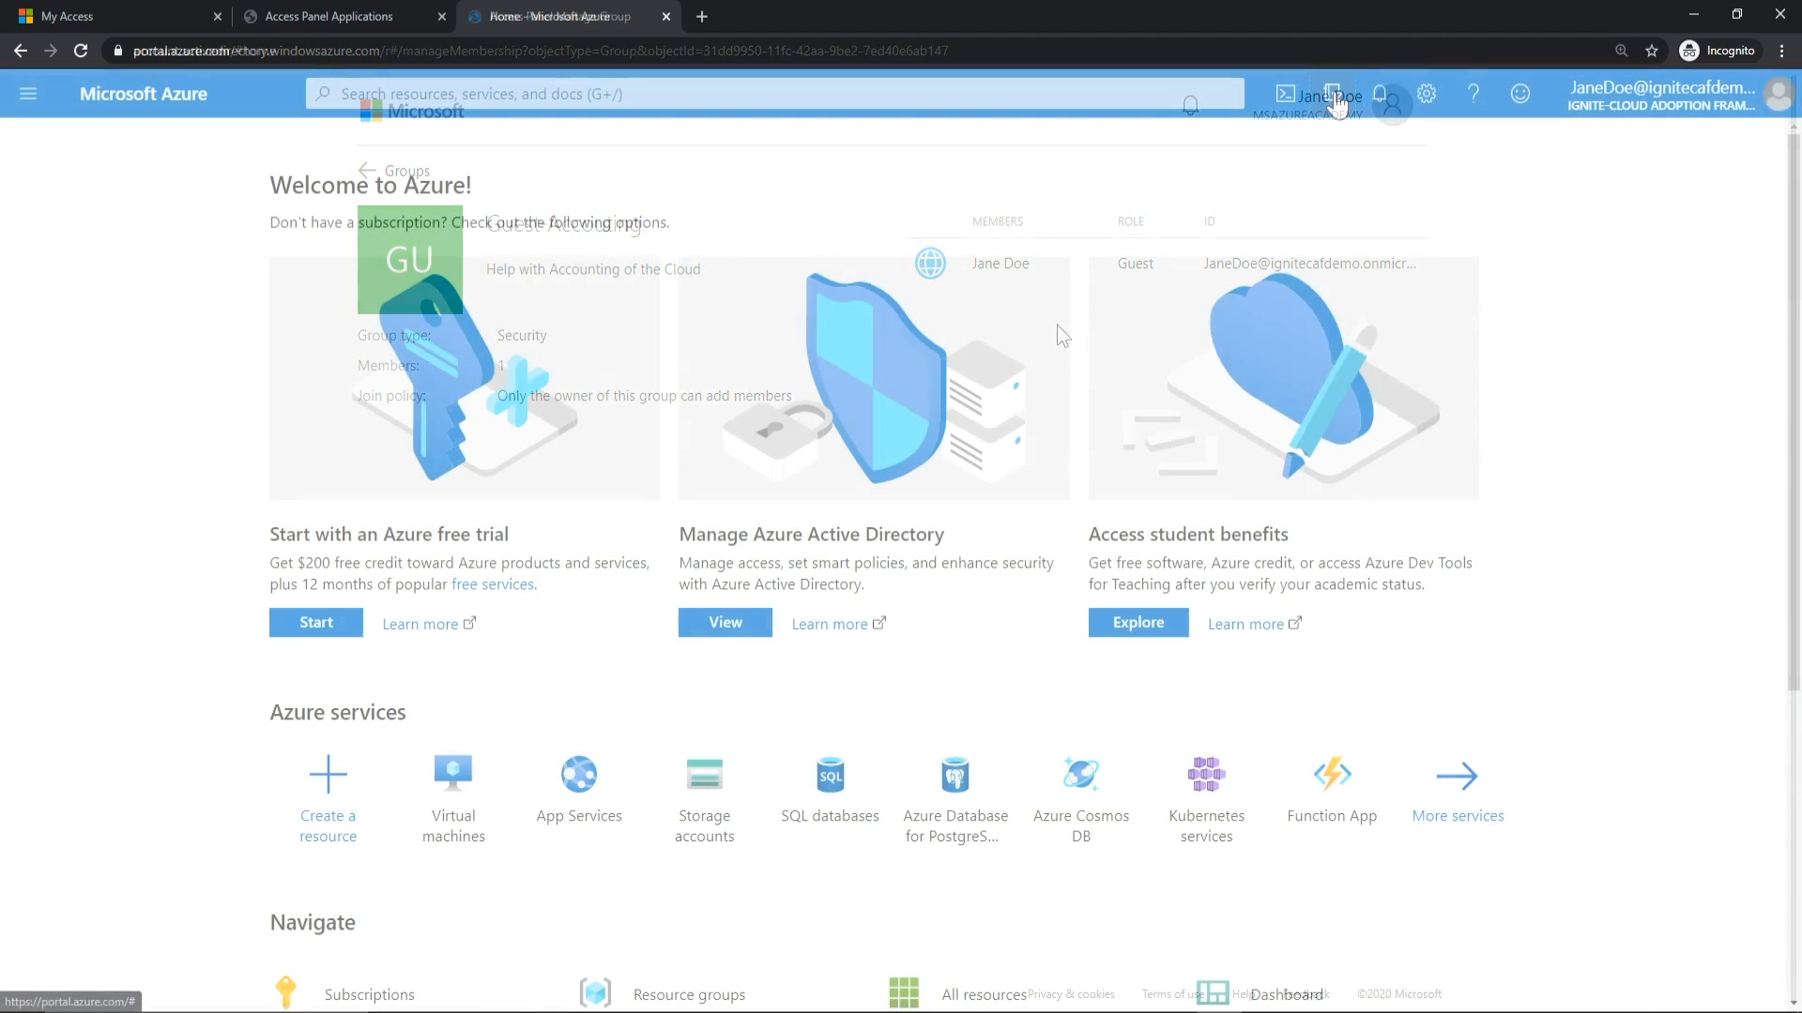
Step: In the Azure portal, switch the external user to the MSAzureAcademy directory and list all resources
click(1332, 93)
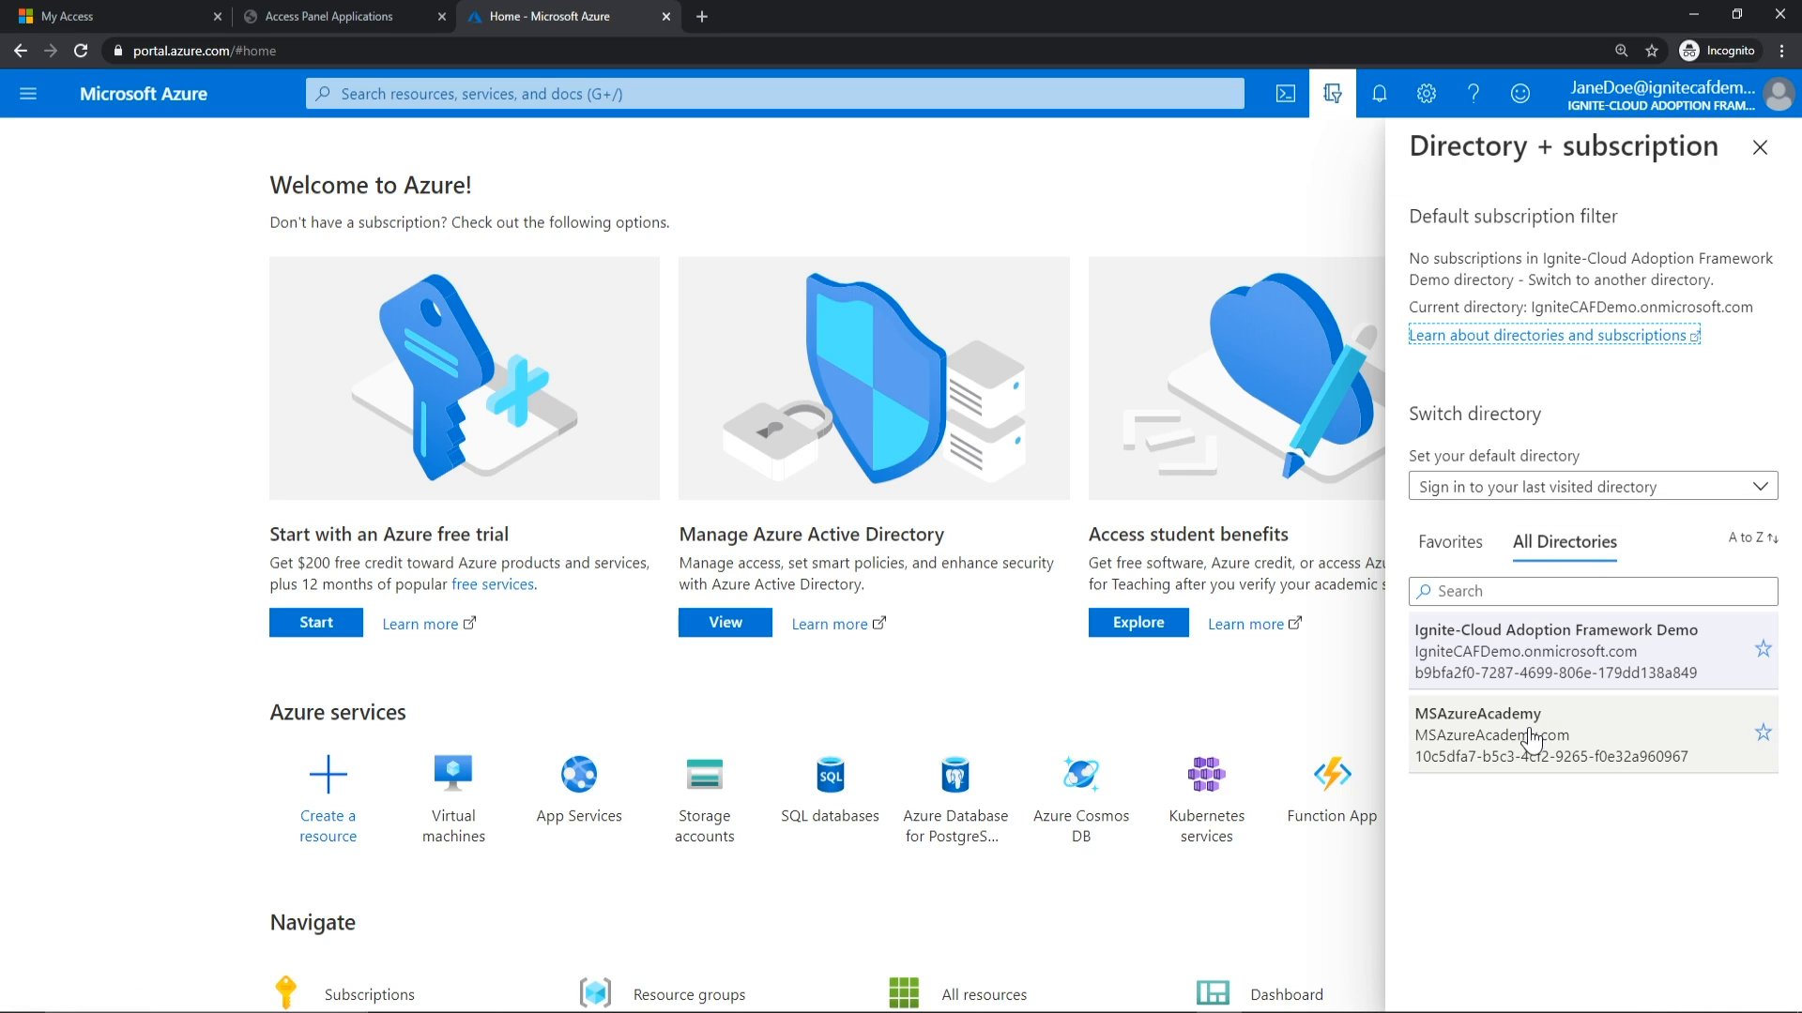
click(1531, 741)
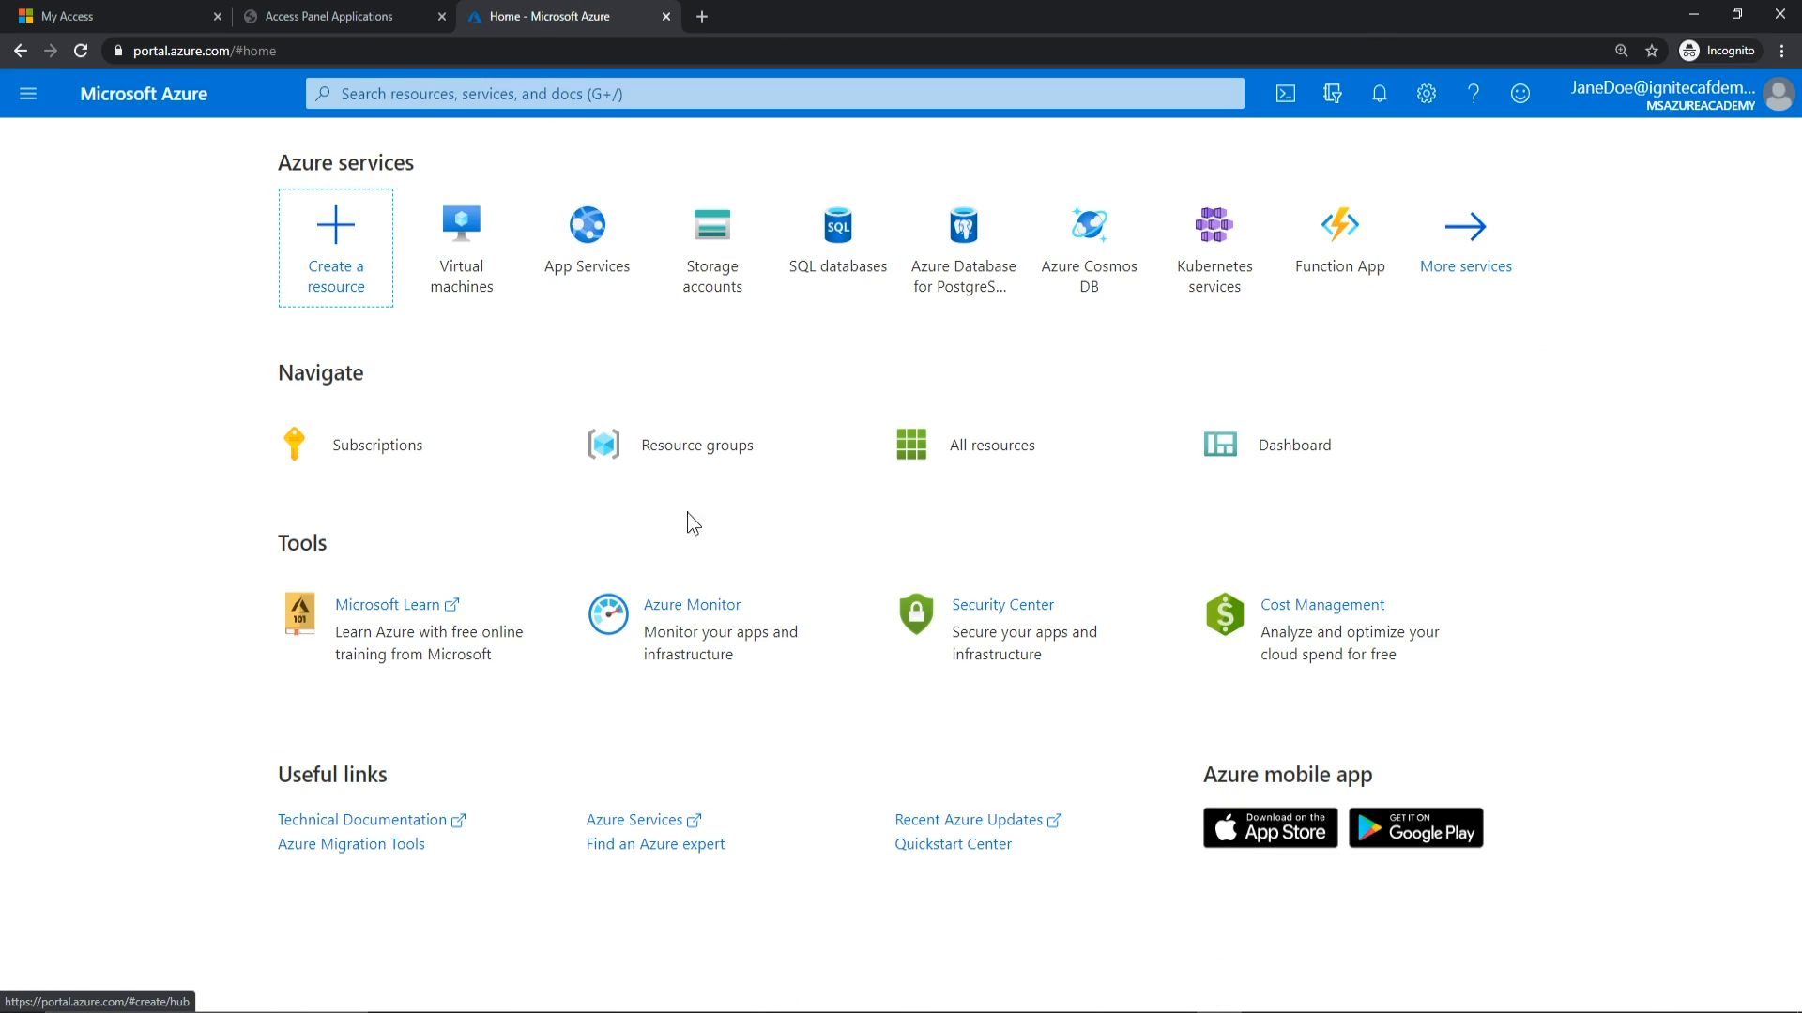
click(959, 455)
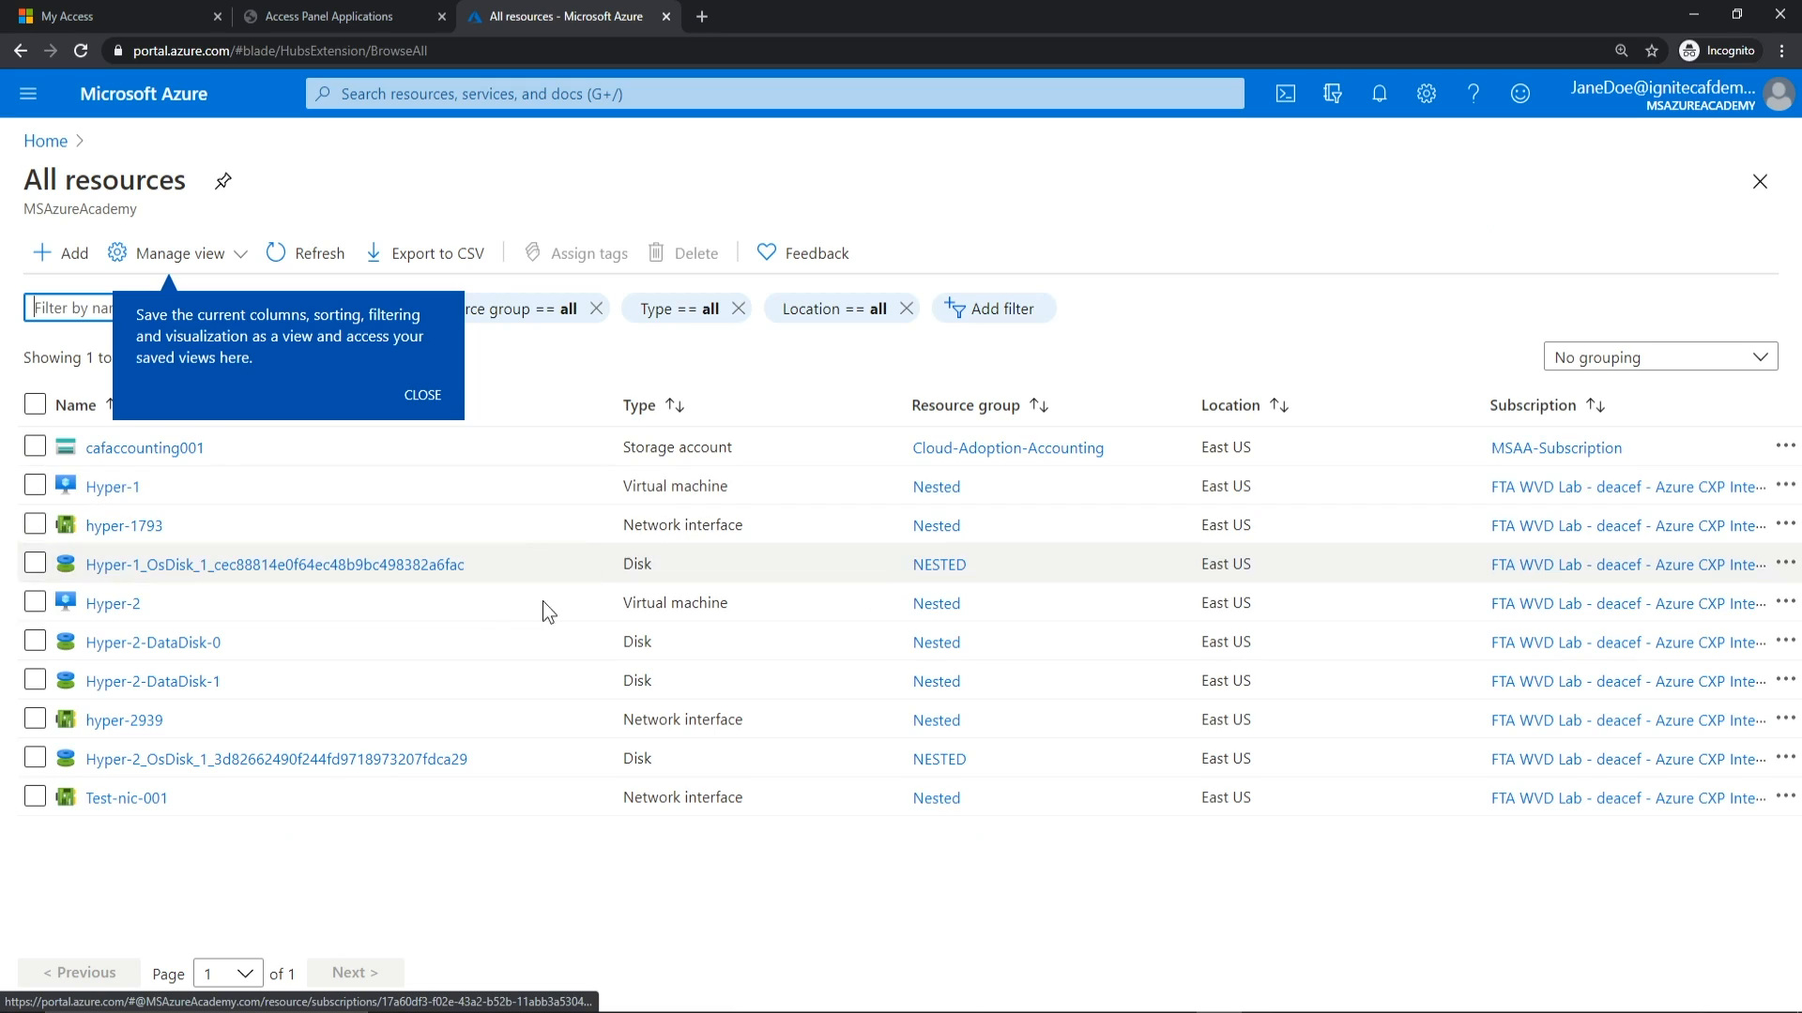